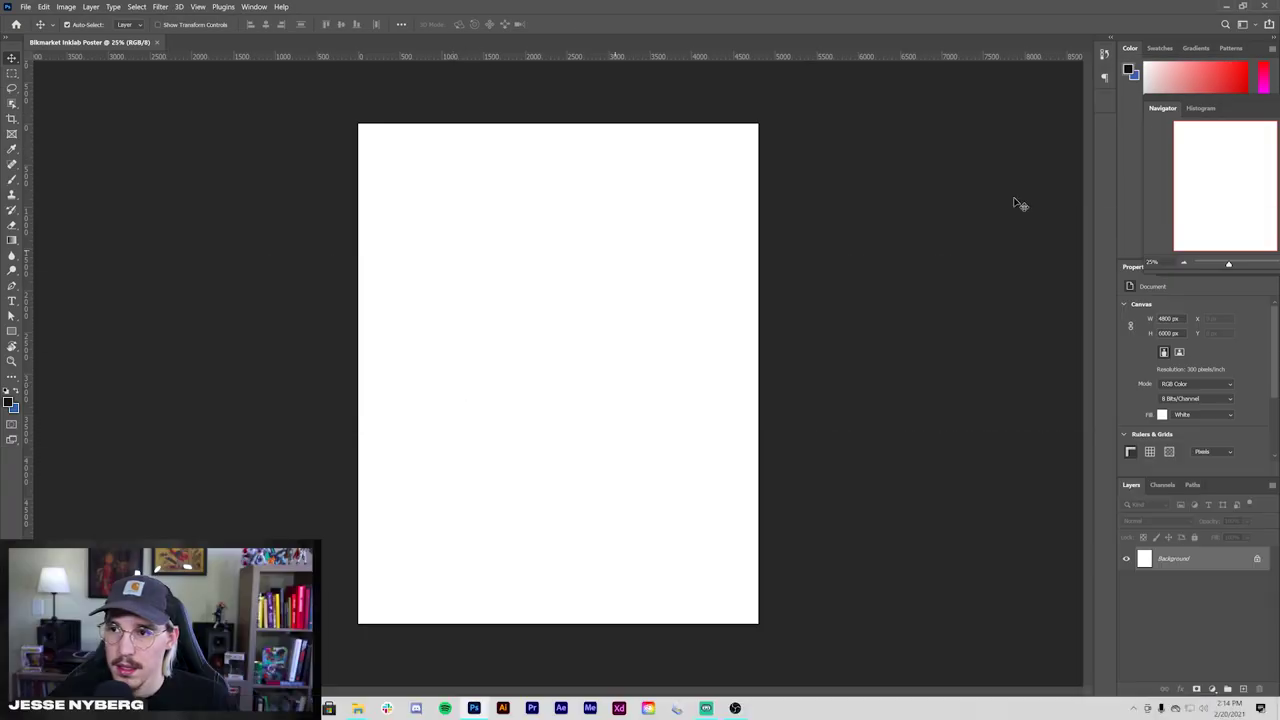
# - Undock the Navigator over the workspace, add a new empty layer and unlock the background layer
pyautogui.moveTo(1162, 108); pyautogui.dragTo(906, 82)
pyautogui.click(1245, 689)
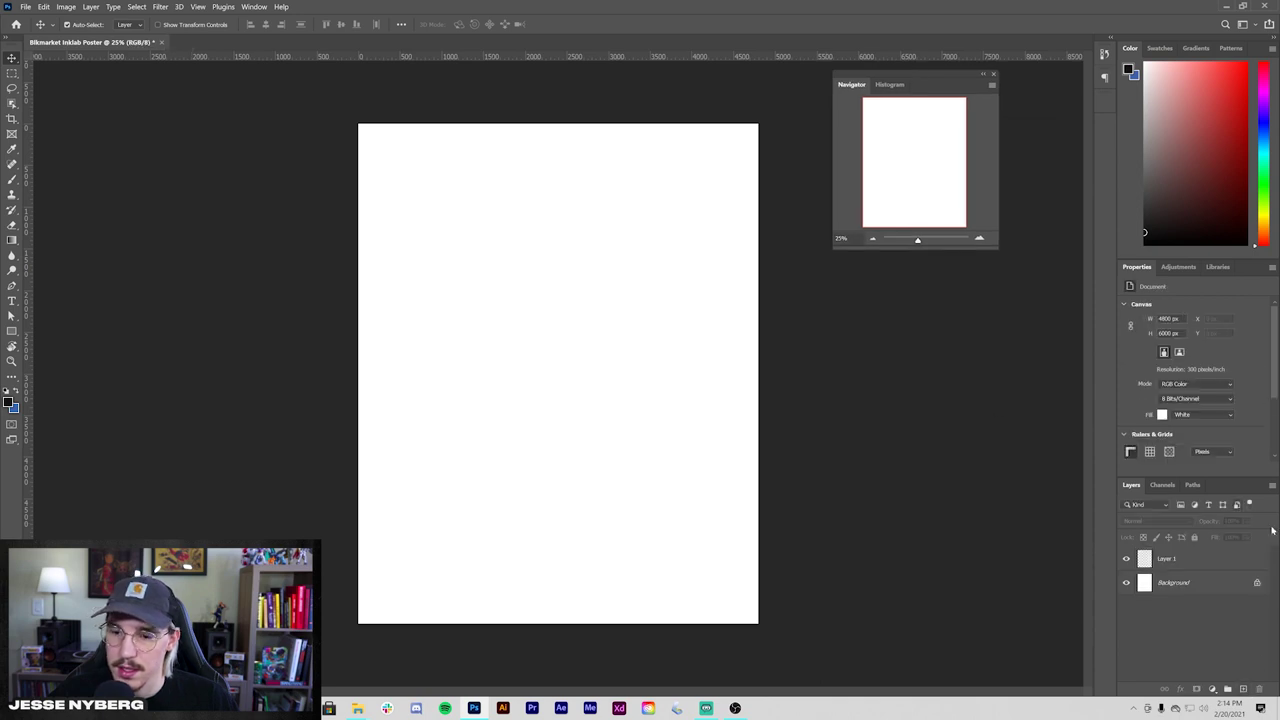
pyautogui.click(1256, 584)
pyautogui.click(1175, 562)
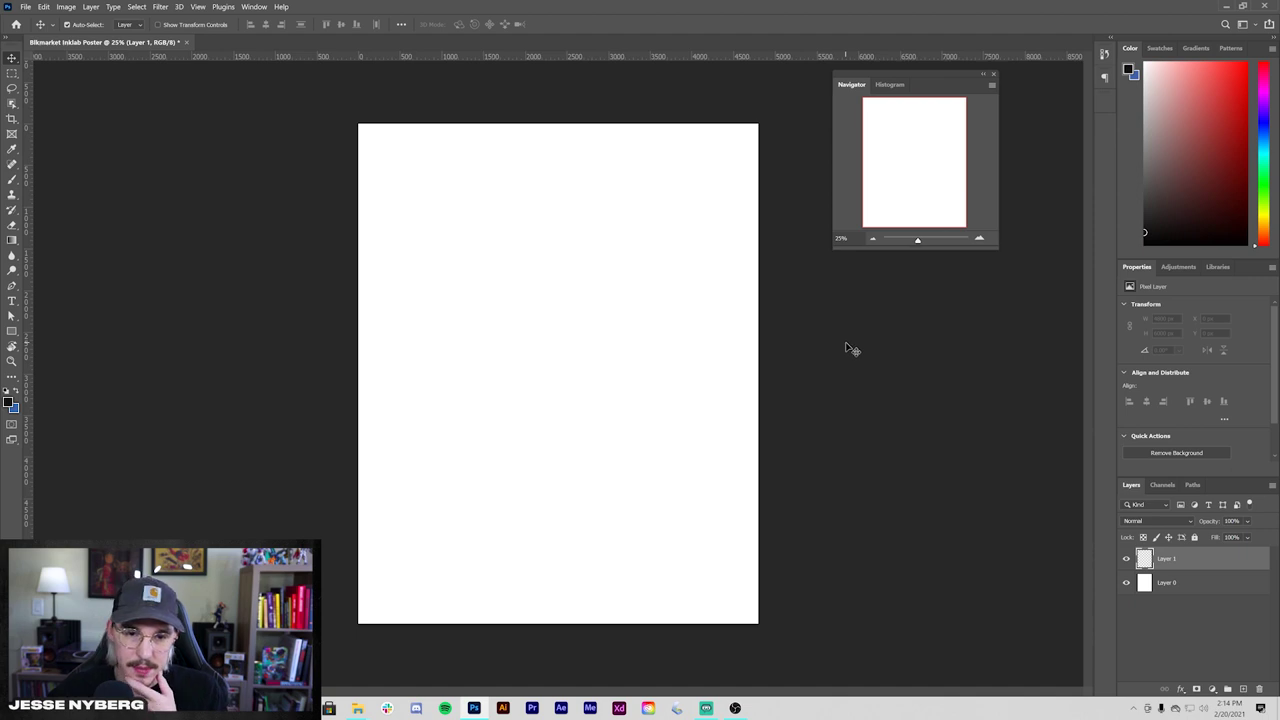
# - Add vertical margin guides at 3% and 97% of the poster's width
pyautogui.click(11, 332)
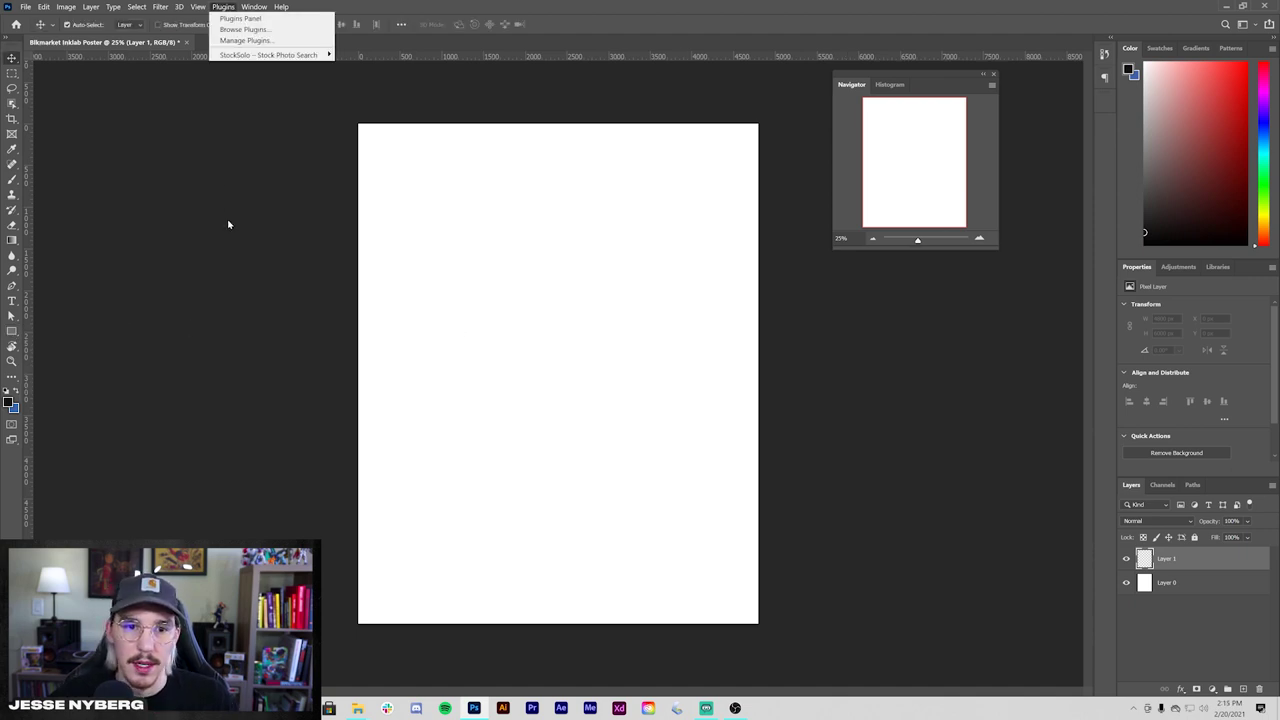
pyautogui.moveTo(195, 7)
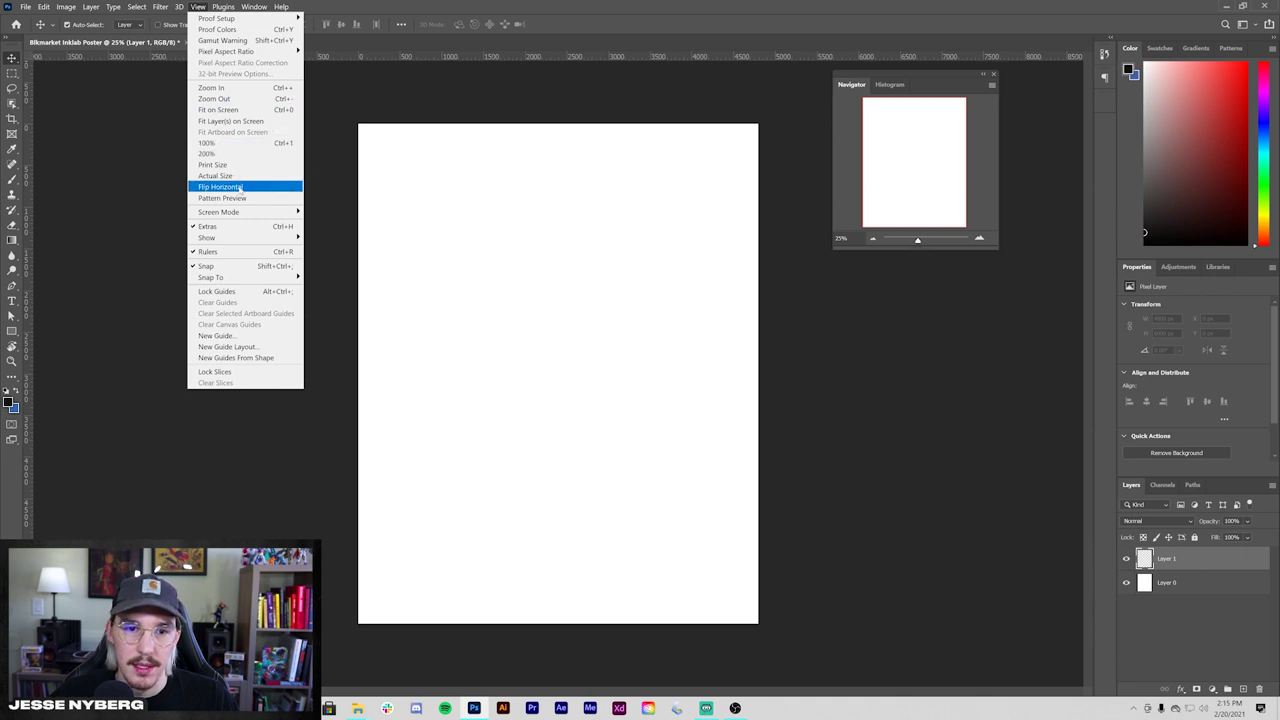
pyautogui.click(217, 335)
pyautogui.write('3%')
pyautogui.press('Return')
pyautogui.click(197, 7)
pyautogui.click(217, 335)
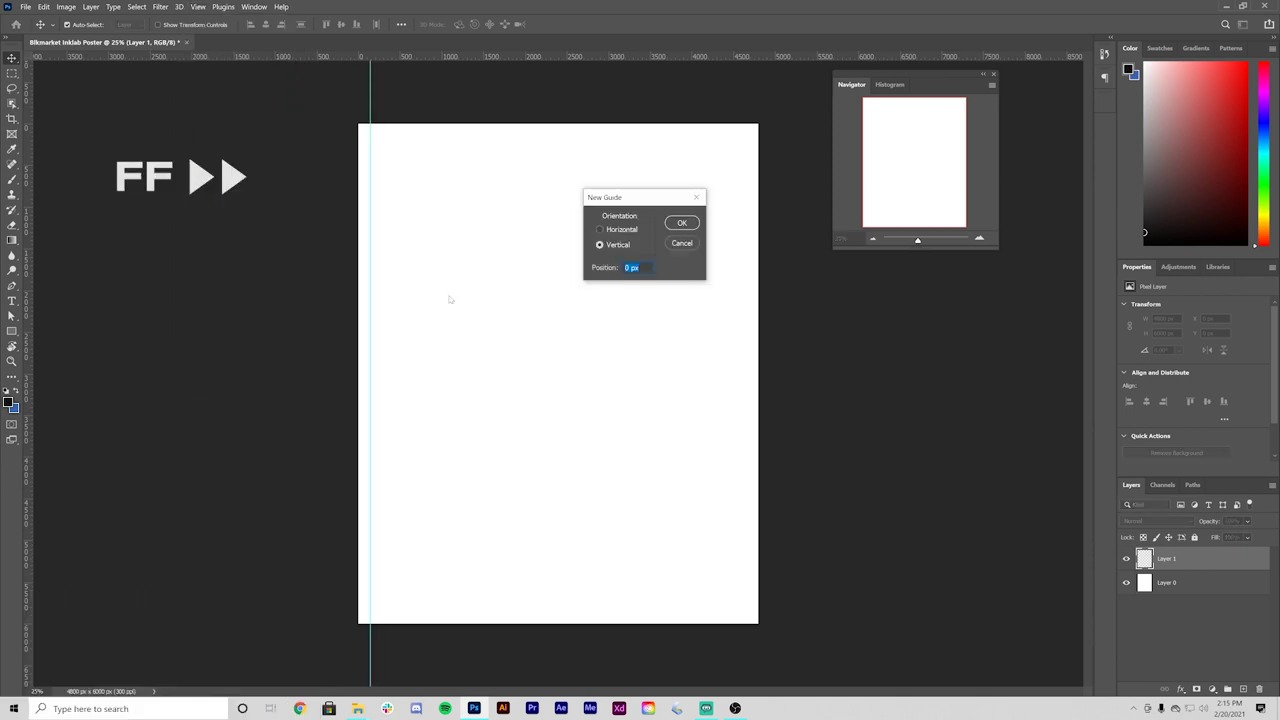
pyautogui.write('97%')
pyautogui.press('Return')
# - Add horizontal margin guides at 97% and 3% of the poster's height
pyautogui.click(199, 7)
pyautogui.click(217, 335)
pyautogui.click(217, 335)
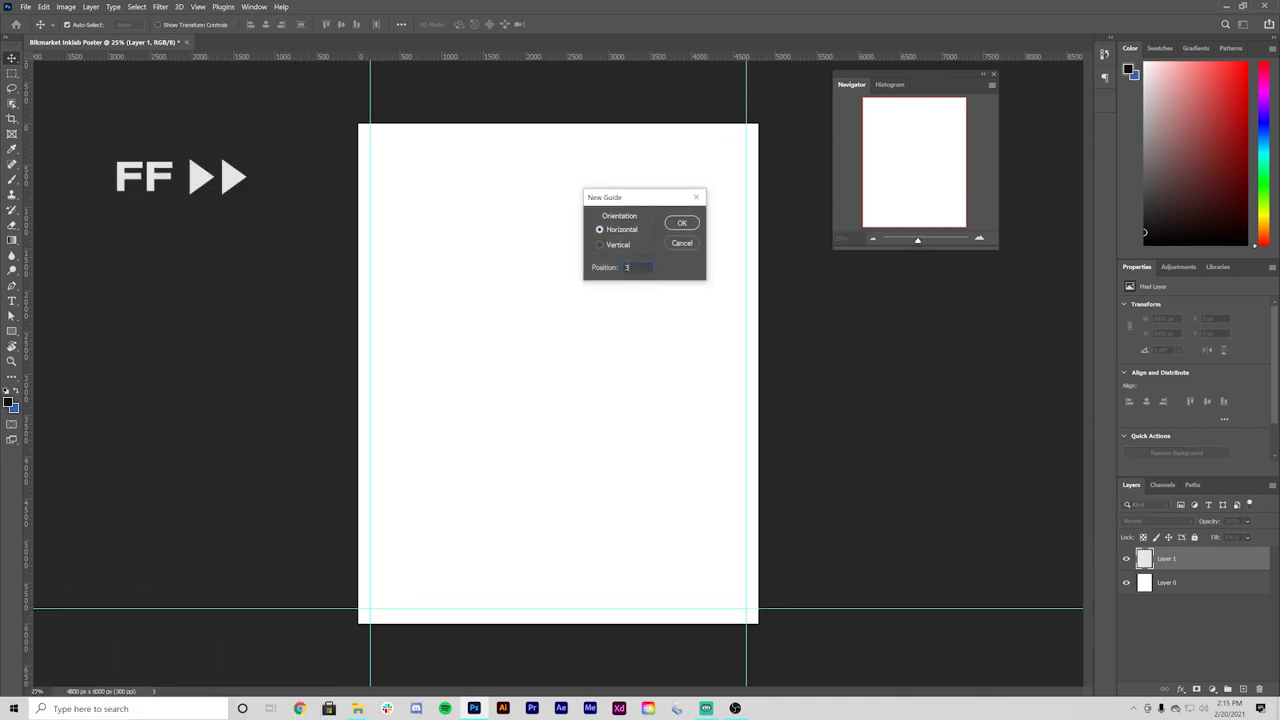
# - Draw a rounded rectangle about 2556 by 4950 px from the upper-left guide corner and fill it with teal
pyautogui.moveTo(370, 137); pyautogui.dragTo(578, 548)
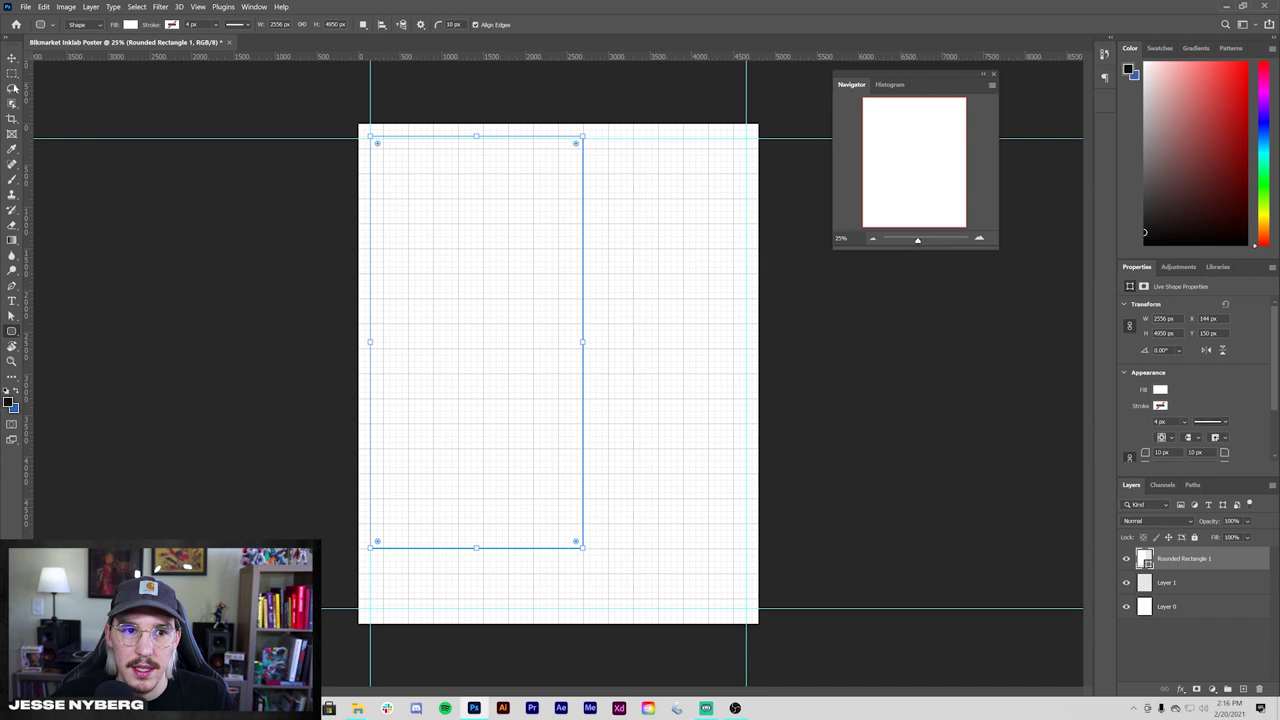
pyautogui.click(12, 59)
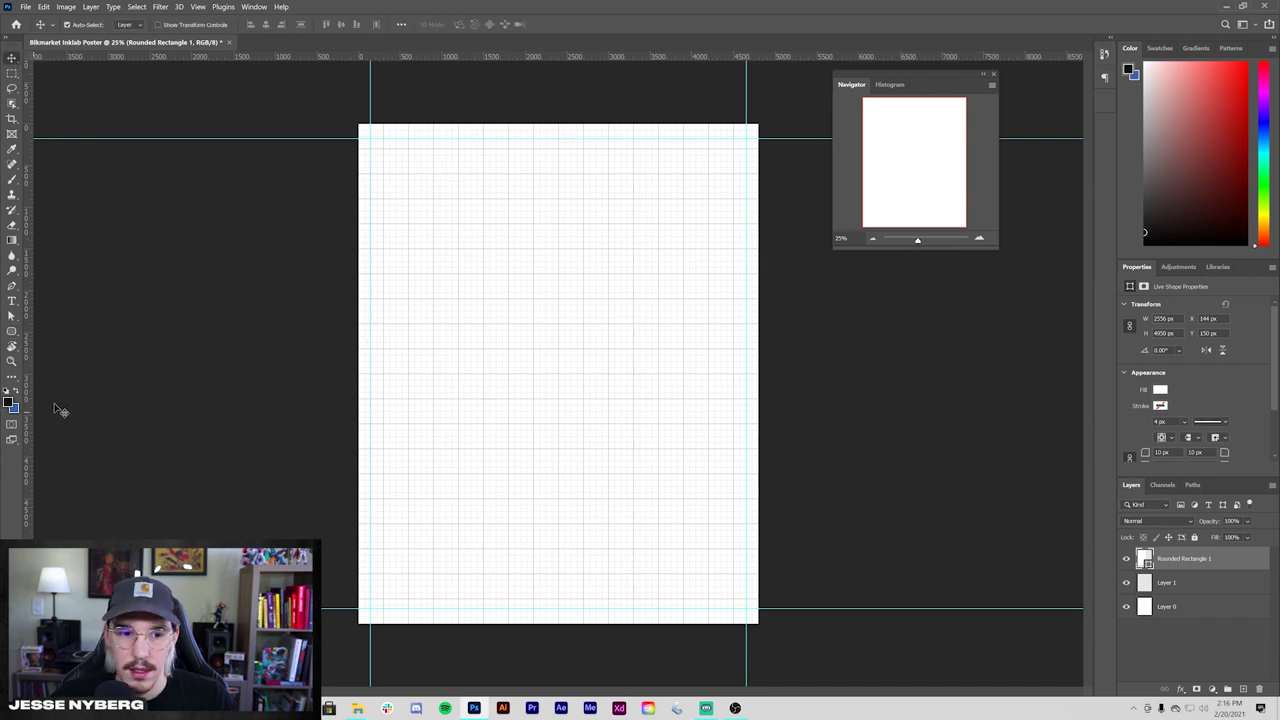
pyautogui.click(12, 332)
pyautogui.click(130, 24)
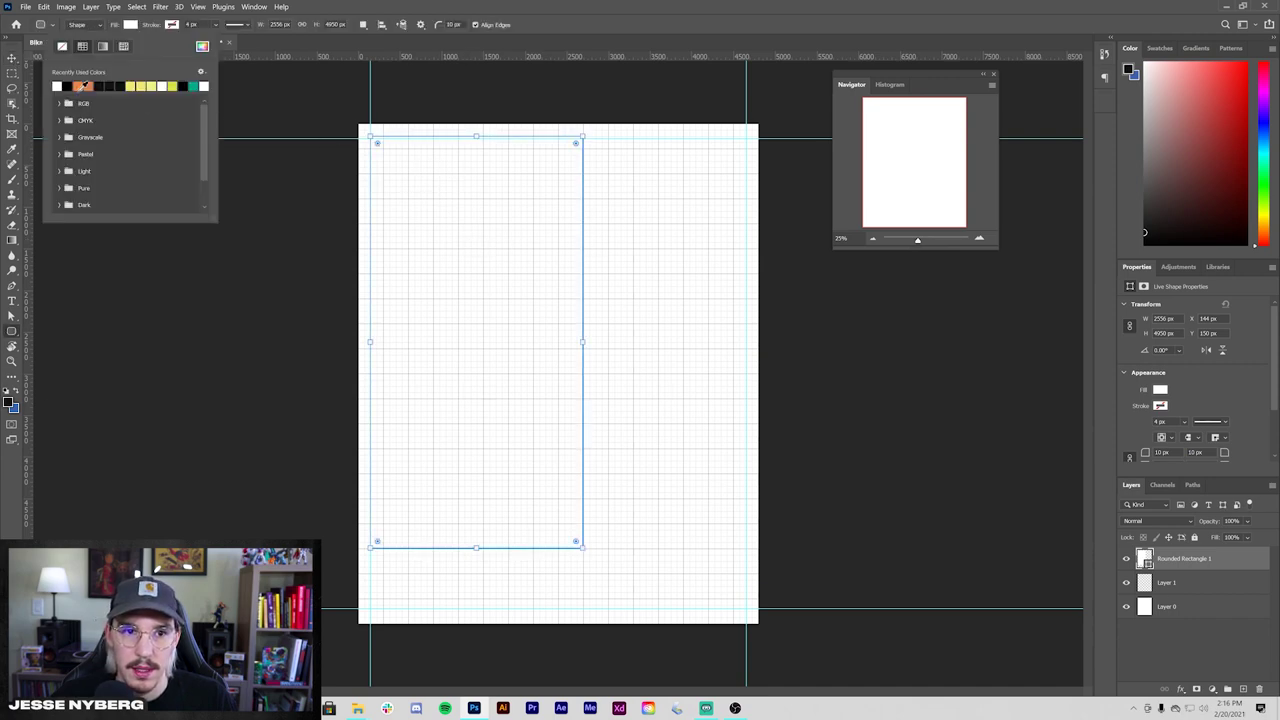
pyautogui.click(185, 86)
# - Snap the teal rectangle to the upper margin guide and resize it to about 2856 by 4470 px
pyautogui.press('v')
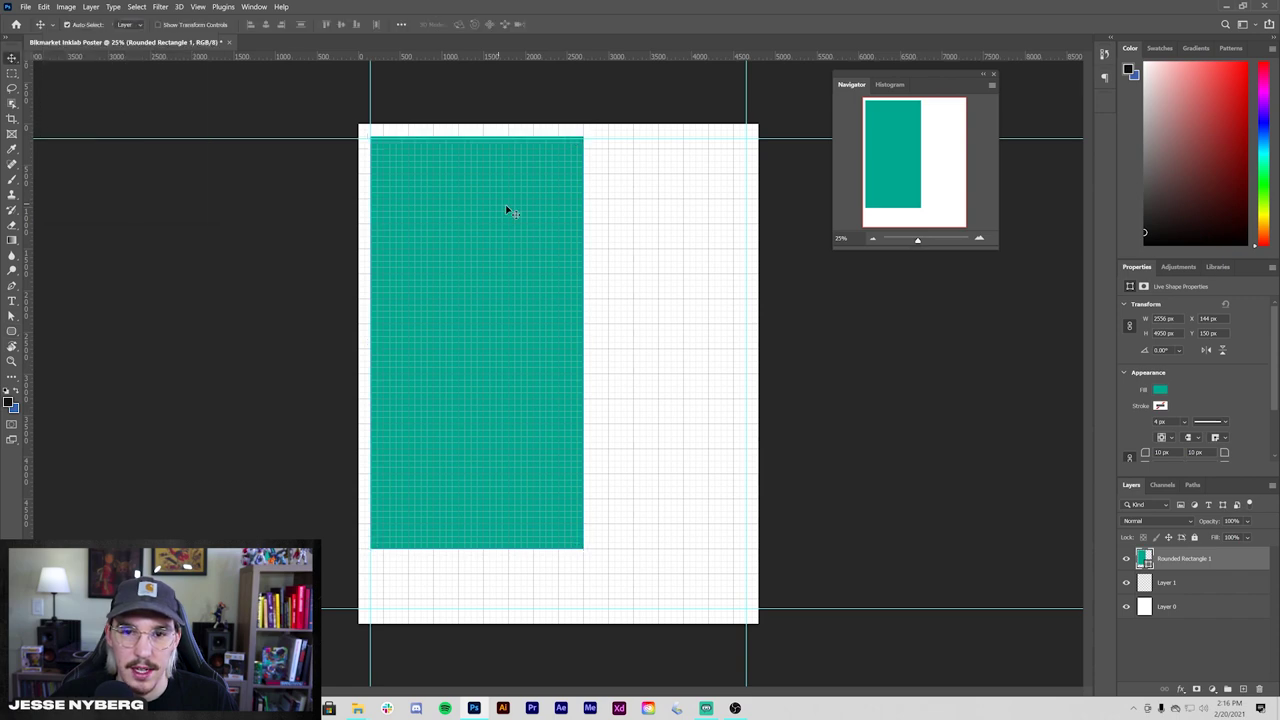
pyautogui.moveTo(508, 209); pyautogui.dragTo(507, 213)
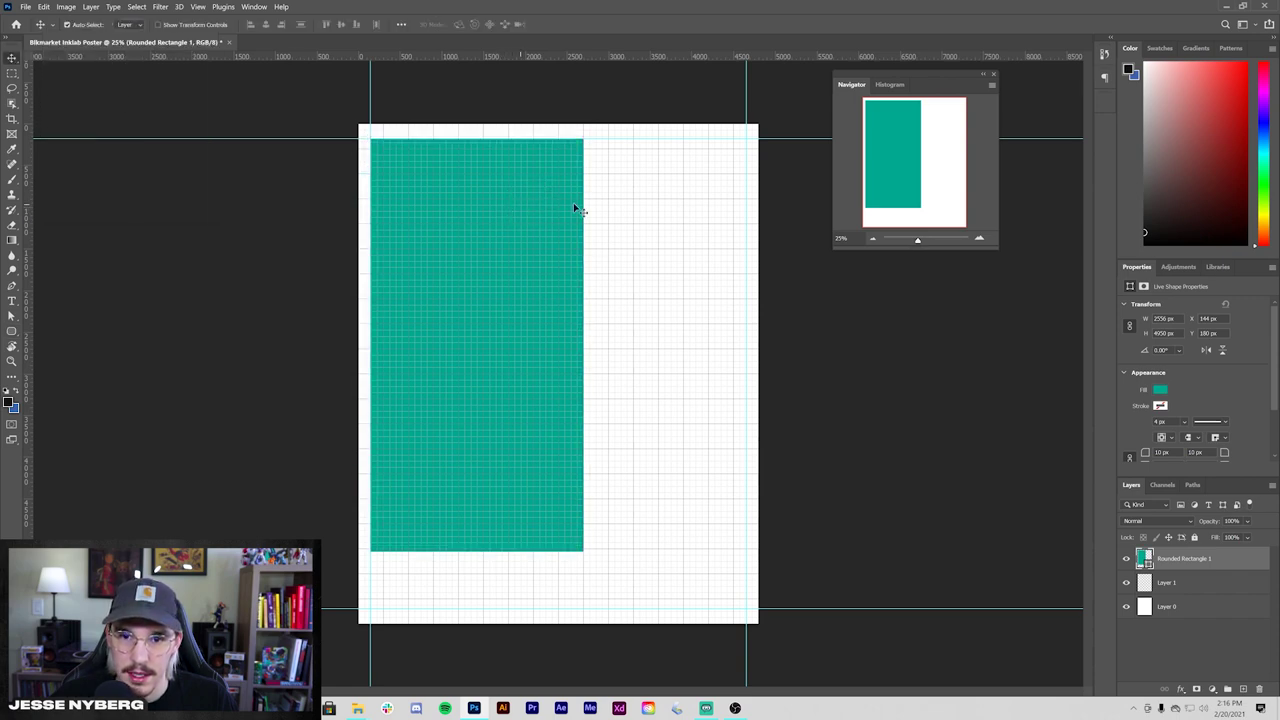
pyautogui.press('a')
pyautogui.moveTo(381, 149); pyautogui.dragTo(400, 169)
pyautogui.moveTo(476, 551); pyautogui.dragTo(476, 523)
pyautogui.moveTo(584, 331); pyautogui.dragTo(608, 331)
pyautogui.moveTo(489, 325); pyautogui.dragTo(627, 325)
pyautogui.moveTo(508, 325); pyautogui.dragTo(621, 324)
# - Round the rectangle's upper-left corner to about 861 px and its lower-right corner with a smaller radius
pyautogui.moveTo(400, 169); pyautogui.dragTo(489, 257)
pyautogui.keyDown('ctrl'); pyautogui.click(657, 178); pyautogui.keyUp('ctrl')
pyautogui.moveTo(489, 392); pyautogui.dragTo(598, 501)
pyautogui.moveTo(598, 148); pyautogui.dragTo(534, 206)
pyautogui.keyDown('ctrl'); pyautogui.click(683, 206); pyautogui.keyUp('ctrl')
pyautogui.press('Delete')
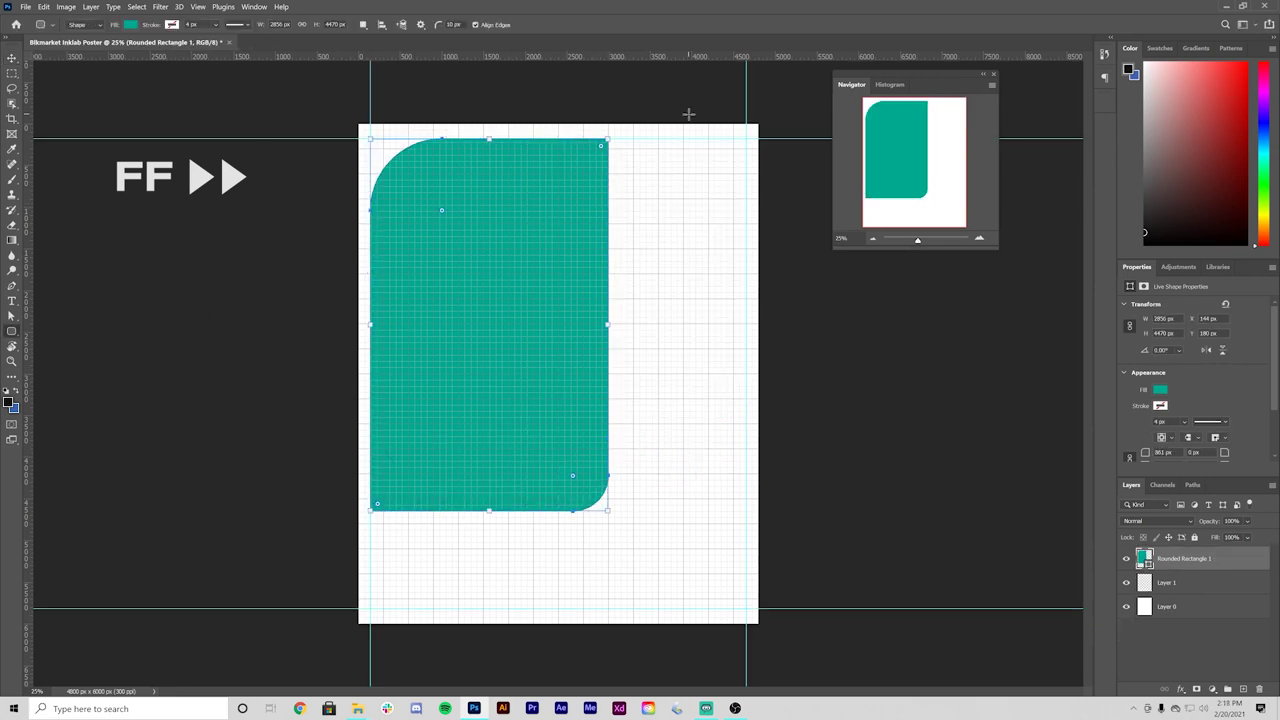
# - Widen the teal shape to the right margin guide, sizing it to 4512 by 4500 px, and hide the guides and grid
pyautogui.moveTo(608, 325); pyautogui.dragTo(746, 325)
pyautogui.press('v')
pyautogui.moveTo(418, 185); pyautogui.dragTo(418, 195)
pyautogui.press('a')
pyautogui.moveTo(683, 457); pyautogui.dragTo(748, 463)
pyautogui.hotkey('ctrl', '+')
pyautogui.moveTo(529, 397); pyautogui.dragTo(529, 404)
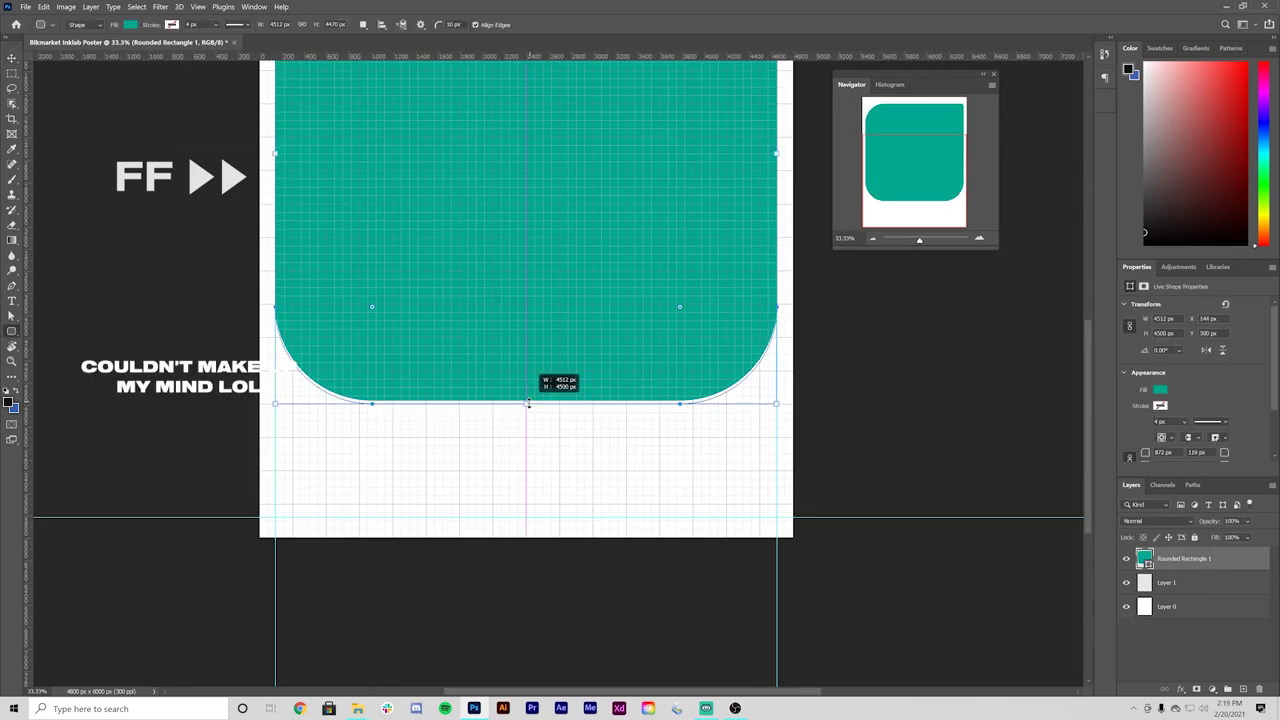
pyautogui.hotkey('ctrl', '-')
pyautogui.hotkey('ctrl', 'h')
# - Duplicate the teal shape and reshape its opposite corners so the two copies form a notched lower edge
pyautogui.hotkey('ctrl', 't')
pyautogui.press('Return')
pyautogui.moveTo(574, 351); pyautogui.dragTo(669, 446)
pyautogui.hotkey('ctrl', 'j')
pyautogui.moveTo(643, 250); pyautogui.dragTo(397, 497)
pyautogui.press('v')
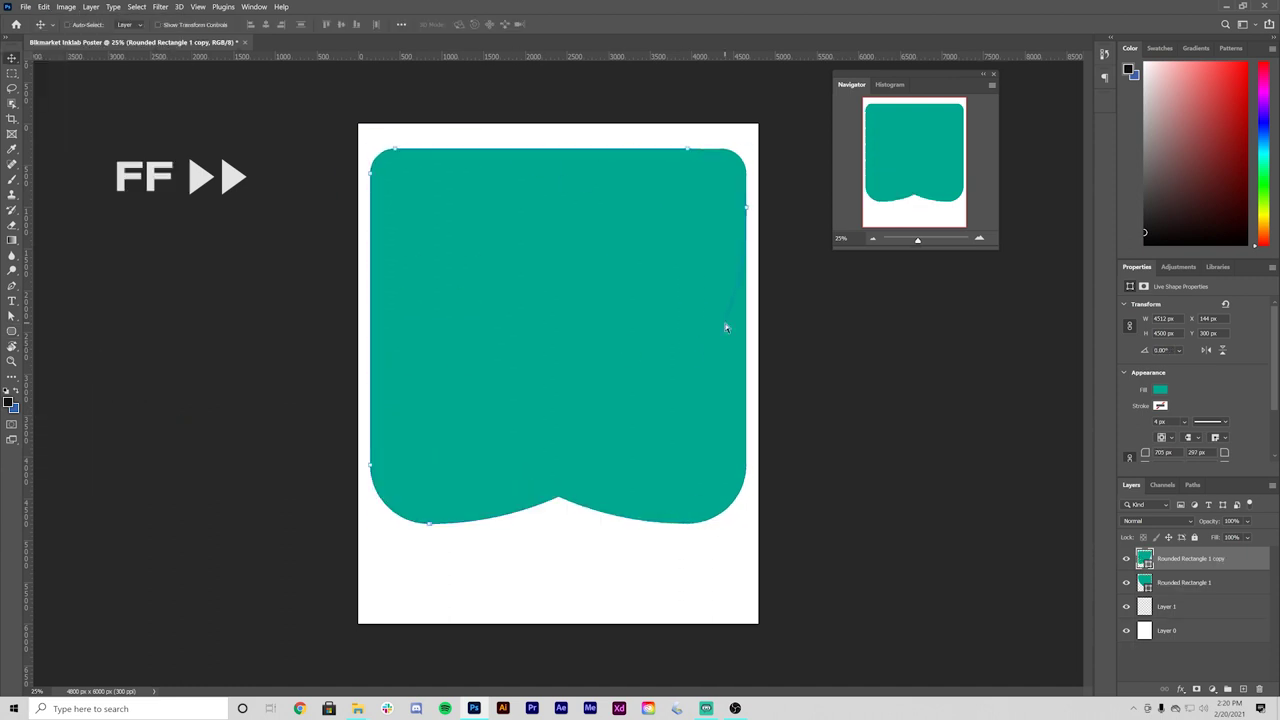
# - Rotate both teal shapes together so that the notch sits in the upper edge
pyautogui.hotkey('ctrl', 't')
pyautogui.moveTo(726, 545); pyautogui.dragTo(832, 467)
pyautogui.click(1184, 582)
pyautogui.keyDown('shift'); pyautogui.click(1191, 558); pyautogui.keyUp('shift')
pyautogui.hotkey('ctrl', 't')
pyautogui.hotkey('ctrl', '-')
pyautogui.moveTo(691, 223); pyautogui.dragTo(434, 474)
pyautogui.press('Return')
pyautogui.hotkey('ctrl', '+')
pyautogui.keyDown('shift'); pyautogui.click(1197, 586); pyautogui.keyUp('shift')
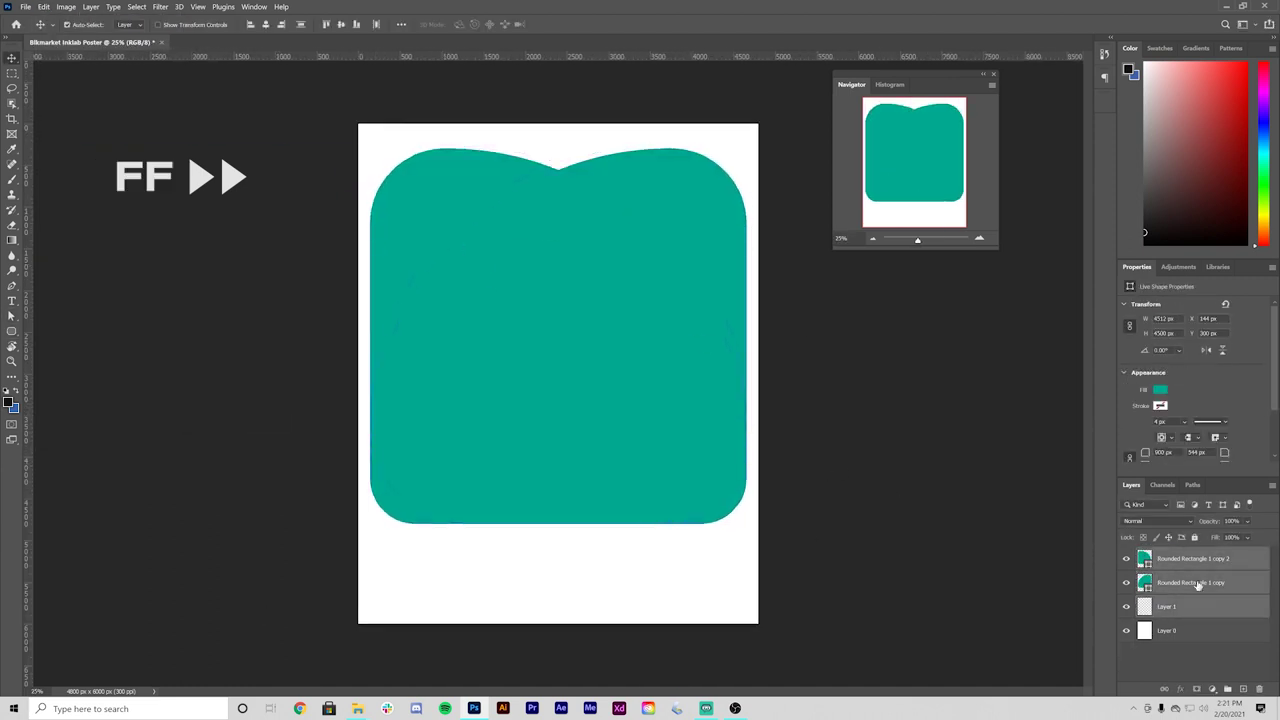
# - Fine-tune the rounded corners of both teal shapes so their outlines match, and deselect them
pyautogui.click(1197, 660)
pyautogui.press('u')
pyautogui.click(1191, 558)
pyautogui.keyDown('shift'); pyautogui.click(1191, 582); pyautogui.keyUp('shift')
pyautogui.moveTo(435, 213); pyautogui.dragTo(449, 229)
pyautogui.click(12, 58)
pyautogui.click(828, 552)
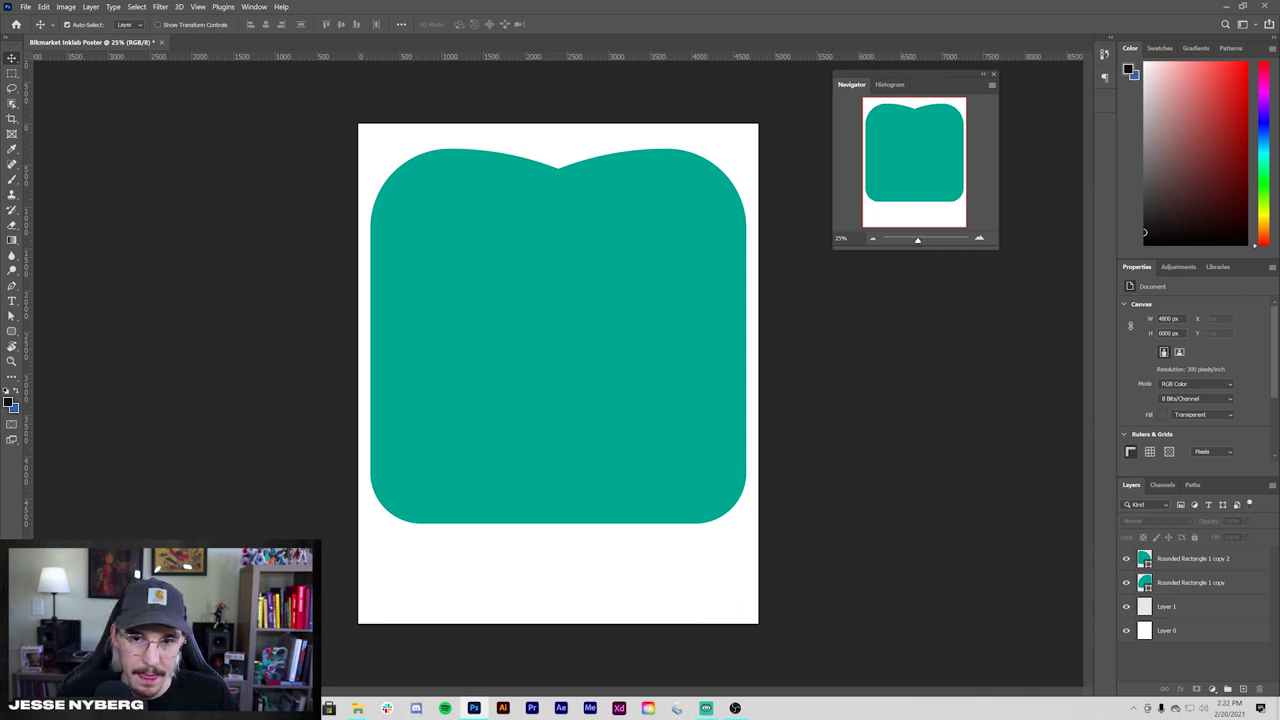
# - Switch to the browser and open unsplash.com
pyautogui.hotkey('alt', 'Tab')
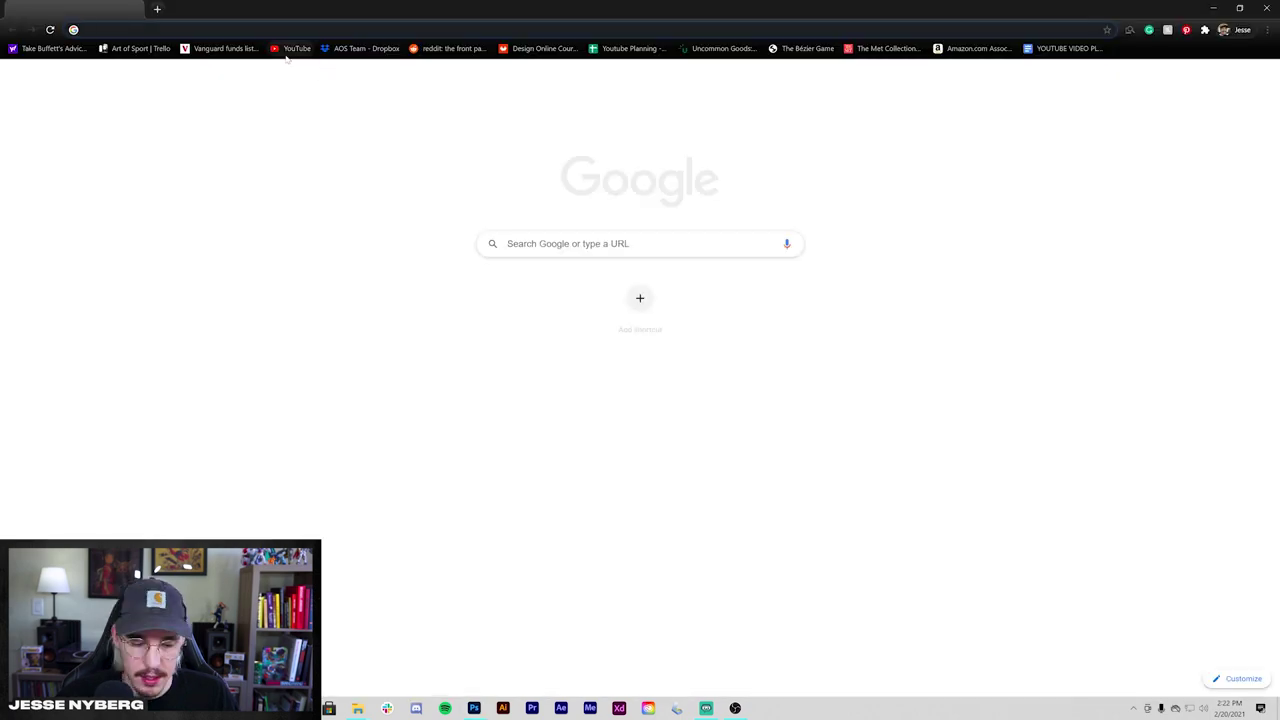
pyautogui.write('uns')
pyautogui.press('Return')
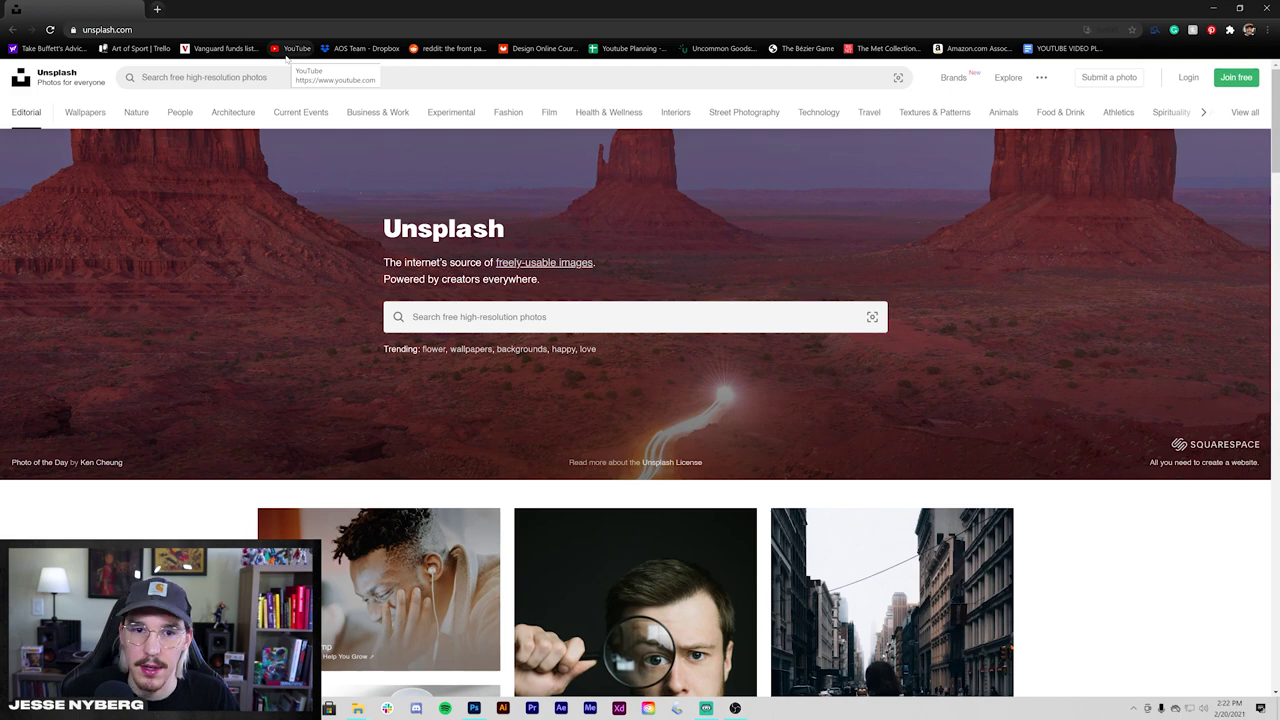
# - Browse the People, Nature and Travel topics and download photos of camels in a desert, a colorful domed cathedral and a snowy mountain
pyautogui.click(180, 118)
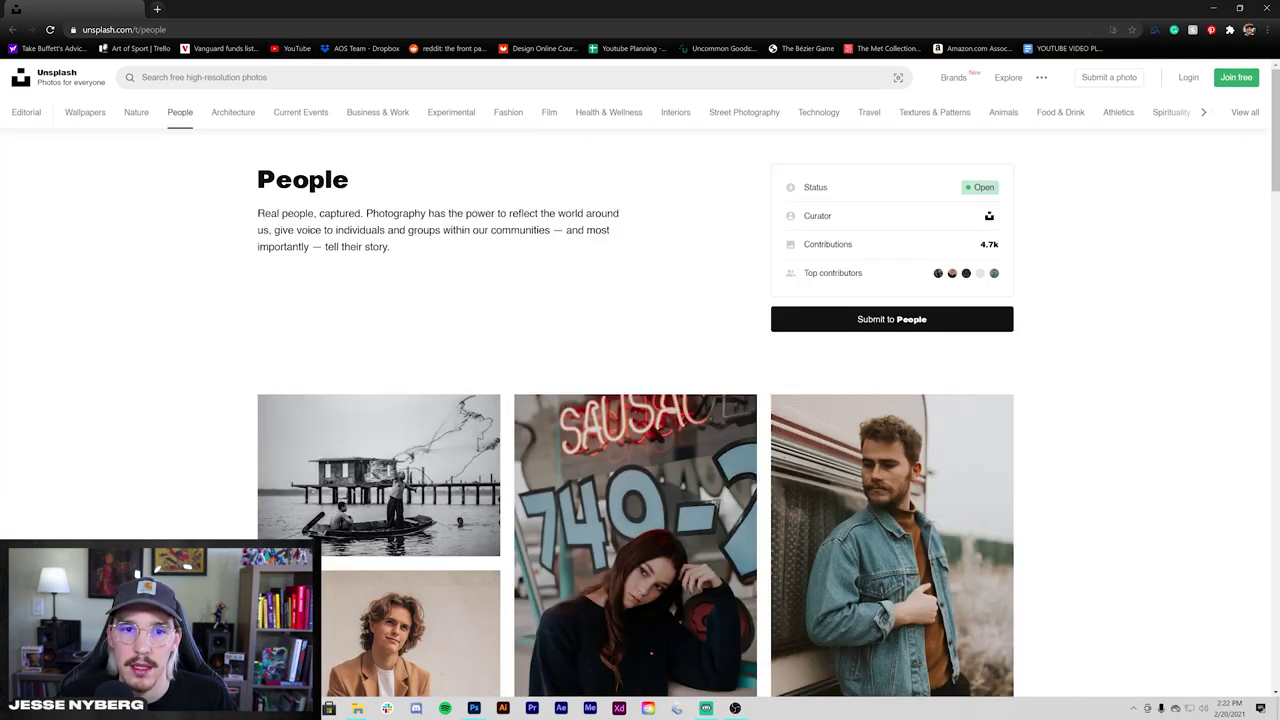
pyautogui.click(126, 112)
pyautogui.scroll(-8, 284, 152)
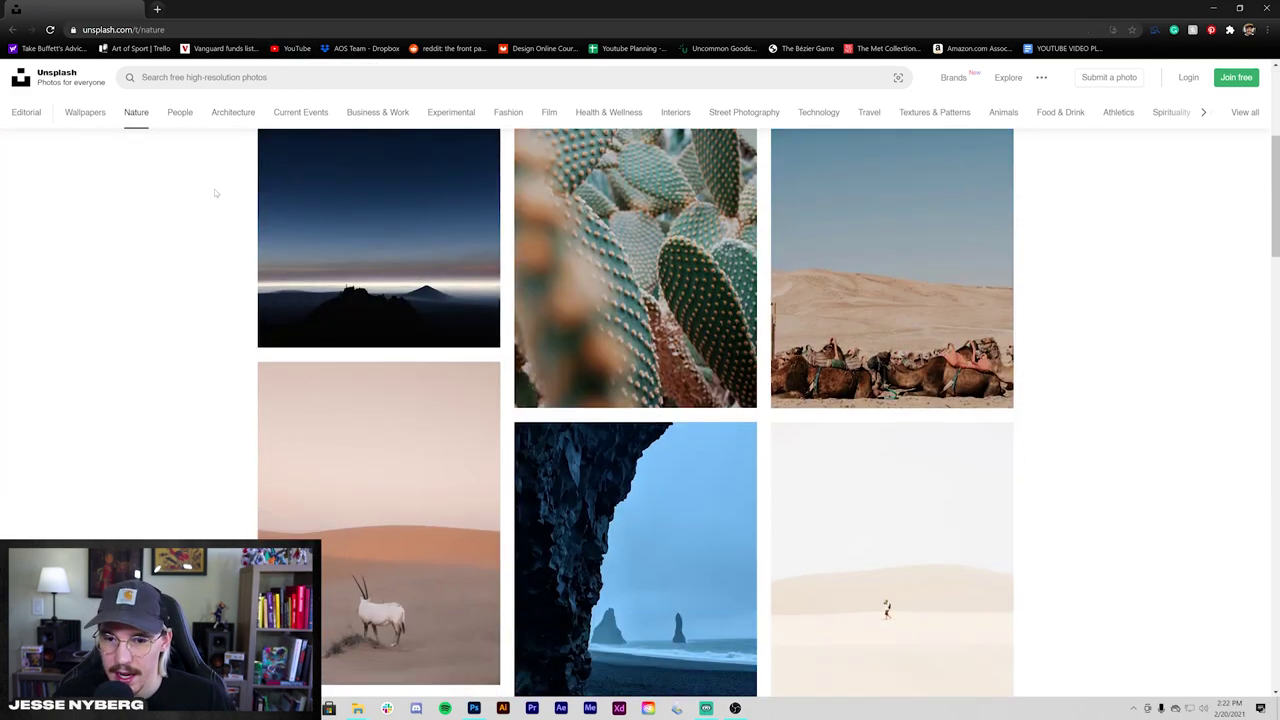
pyautogui.scroll(-15, 252, 343)
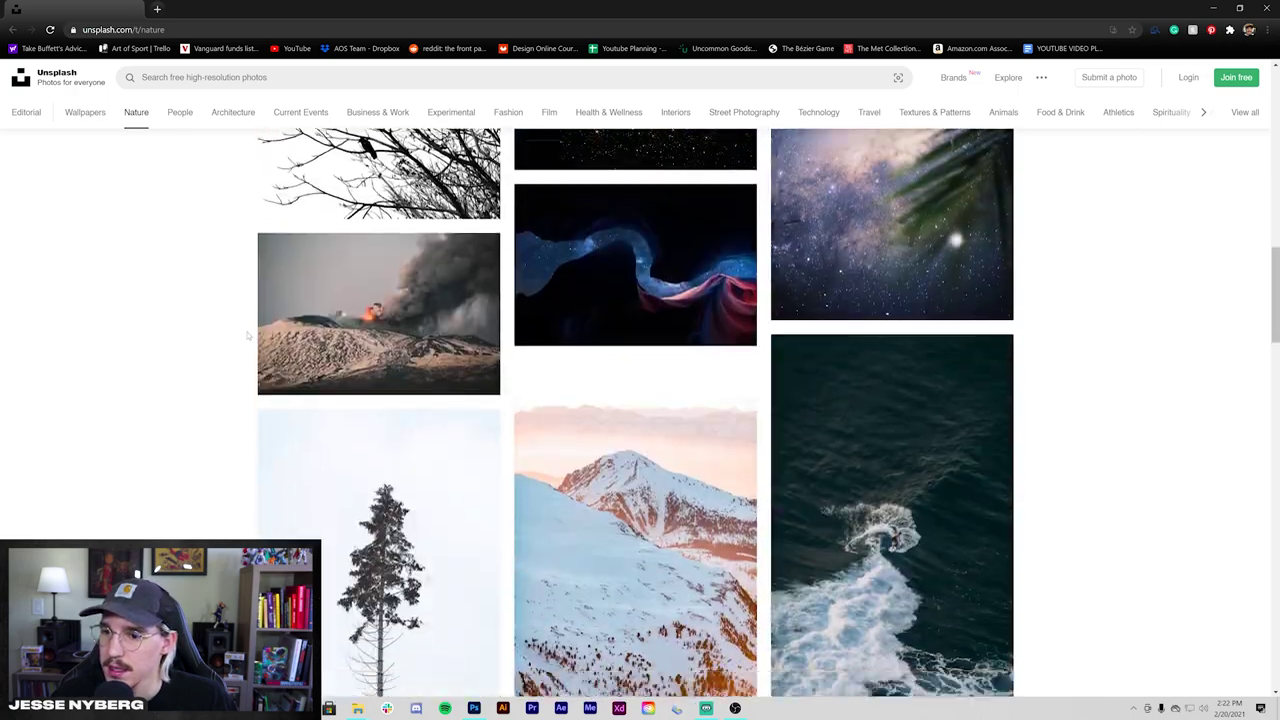
pyautogui.scroll(-10, 247, 336)
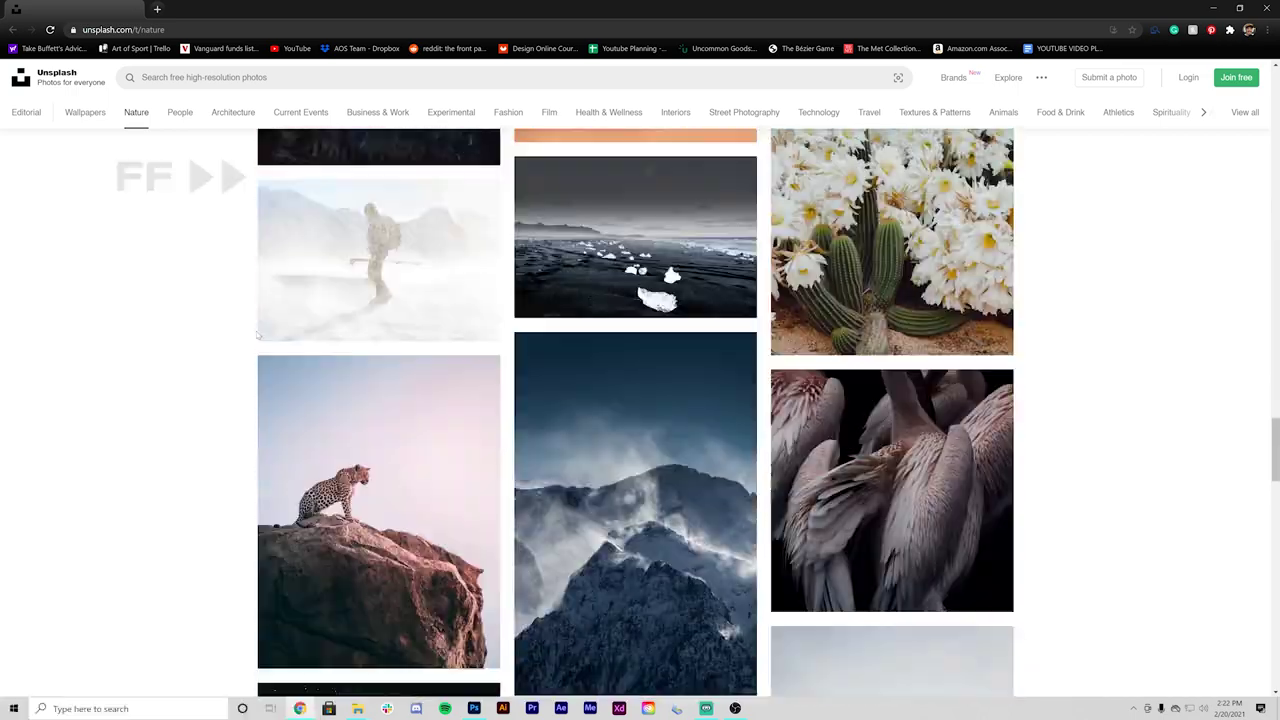
pyautogui.click(608, 112)
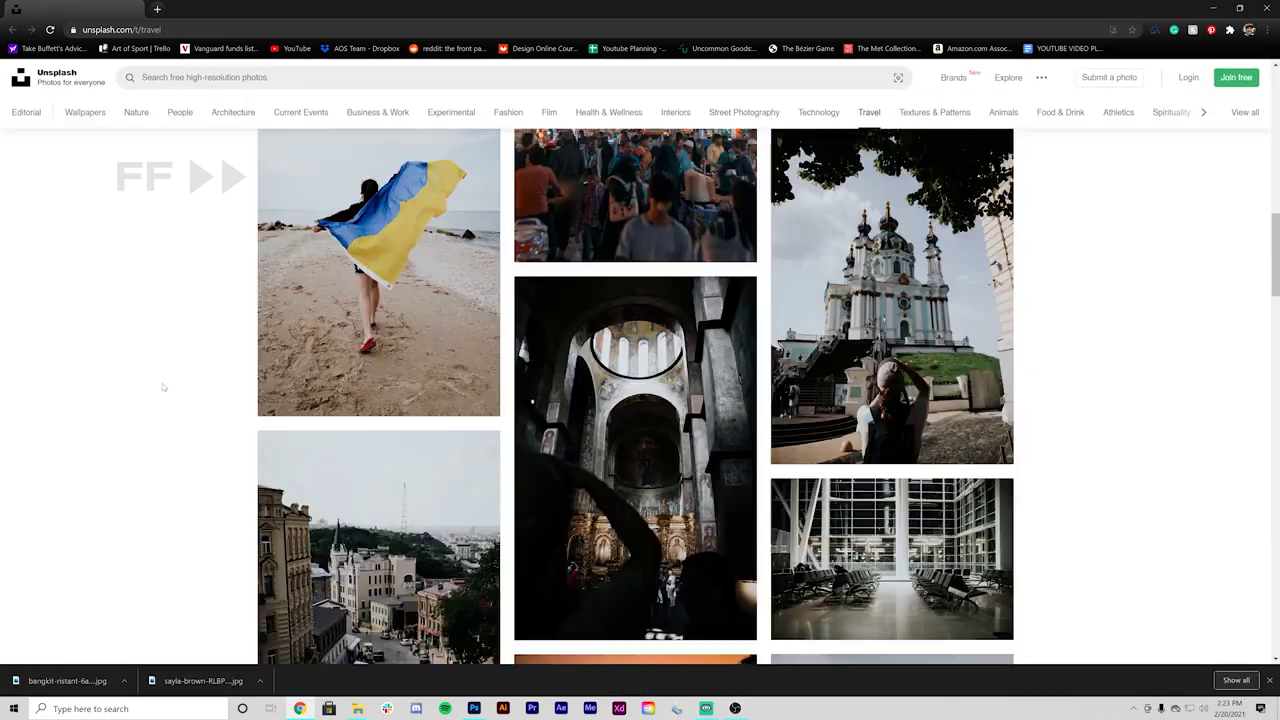
pyautogui.scroll(-10, 165, 392)
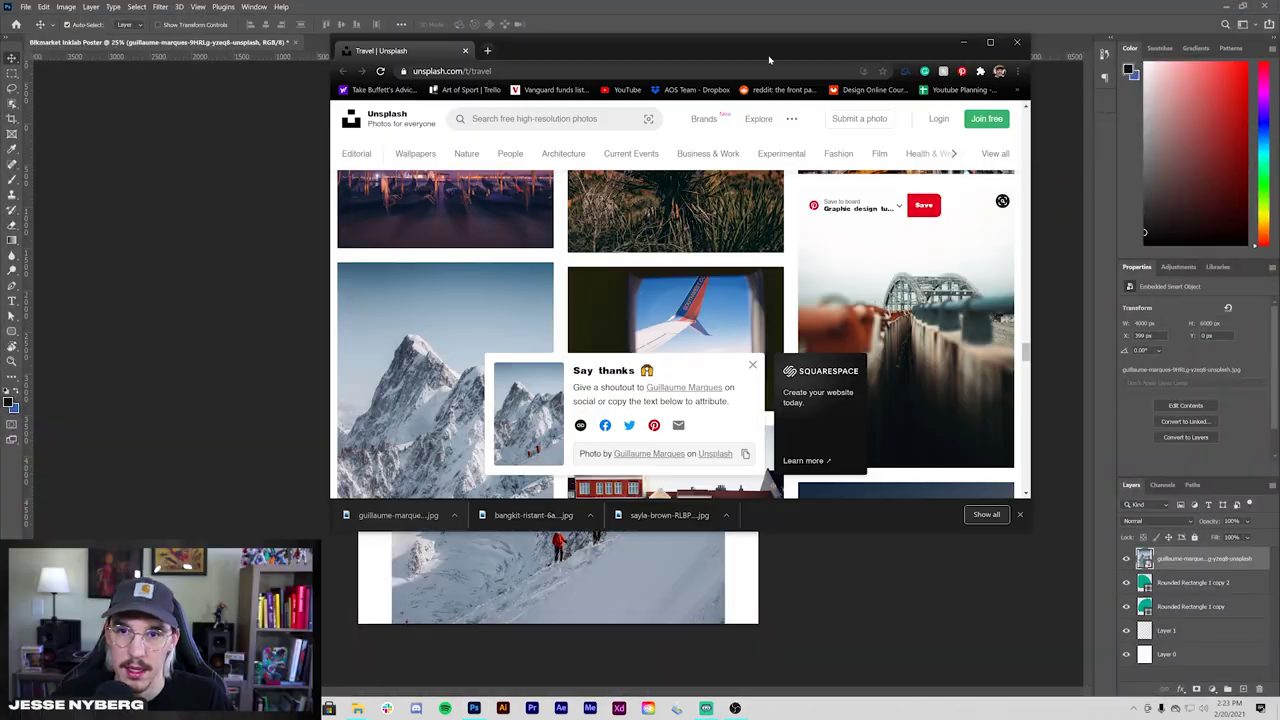
# - Return to the Photoshop poster and place the domed cathedral and desert camel photos at their default size
pyautogui.click(963, 42)
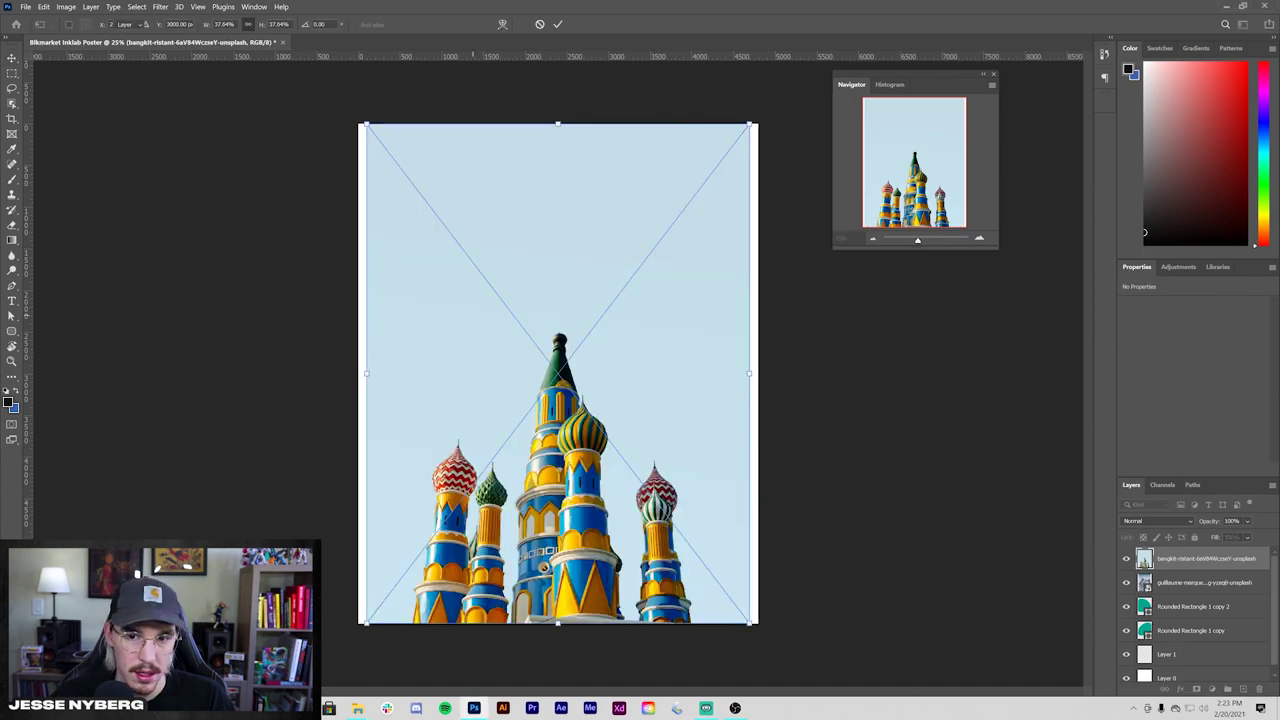
pyautogui.press('Return')
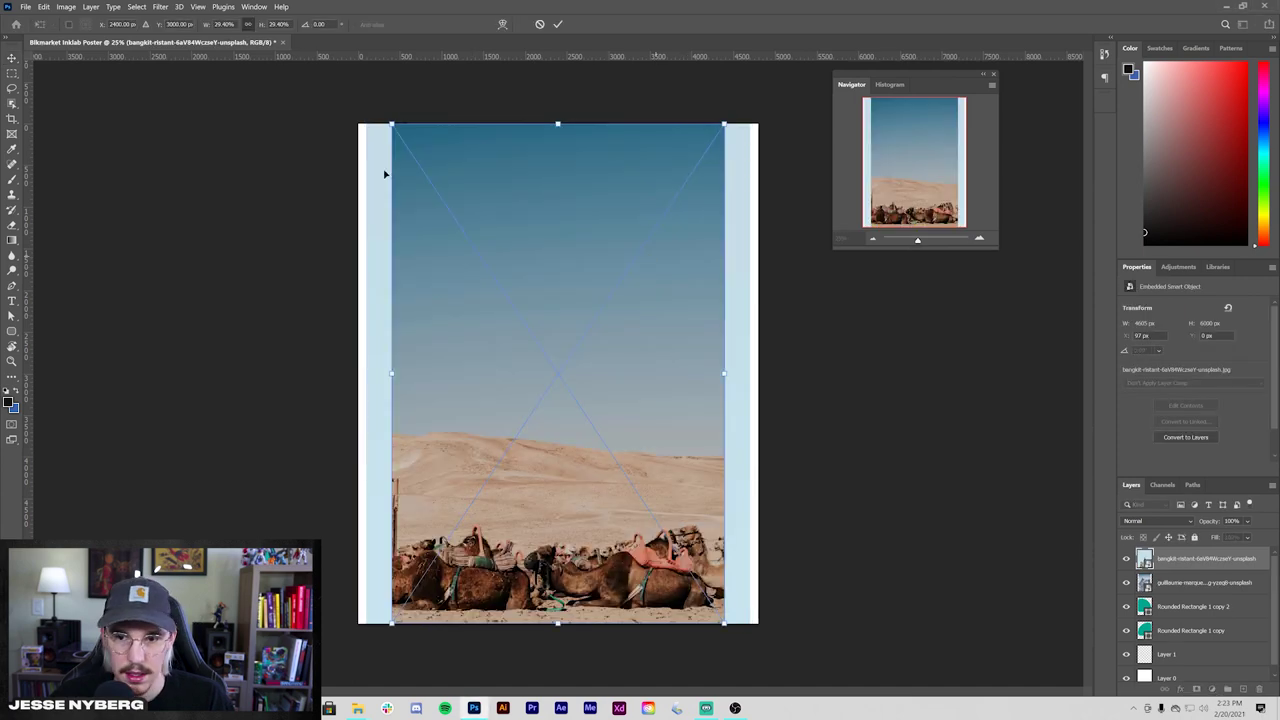
pyautogui.press('Return')
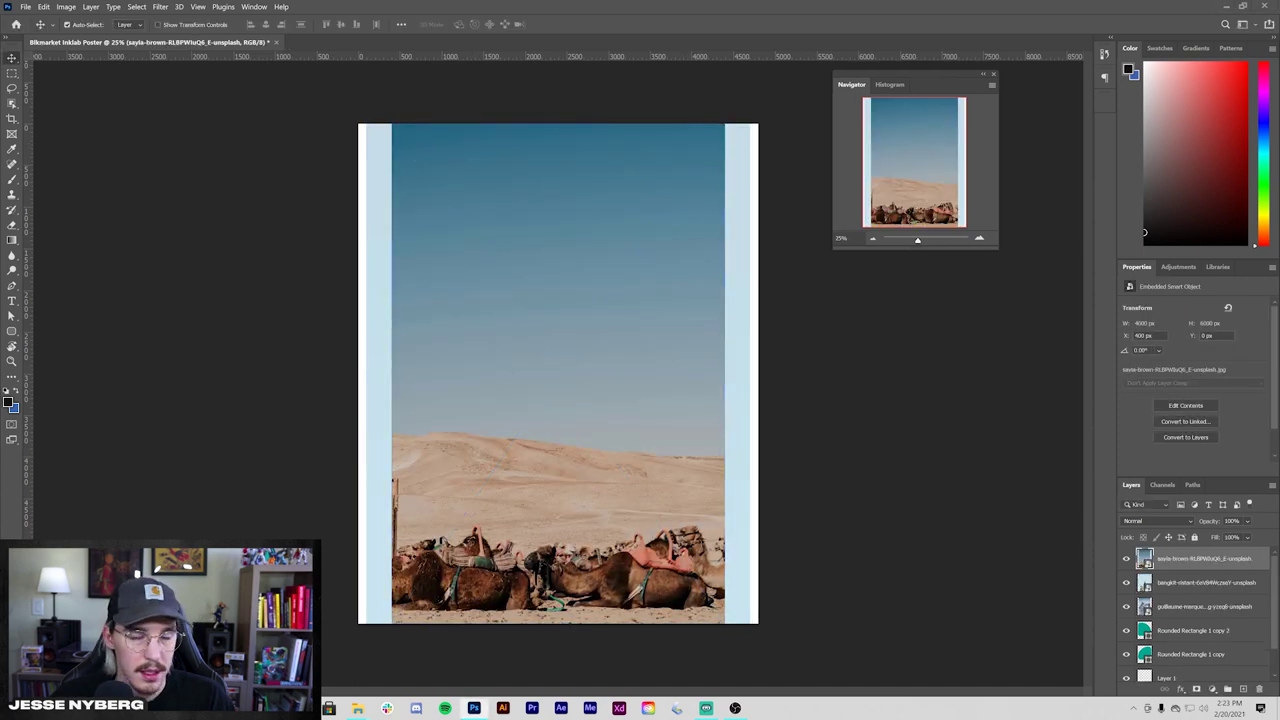
# - Hide the desert and mountain photos and move the cathedral photo layer directly above the teal shapes
pyautogui.click(1125, 558)
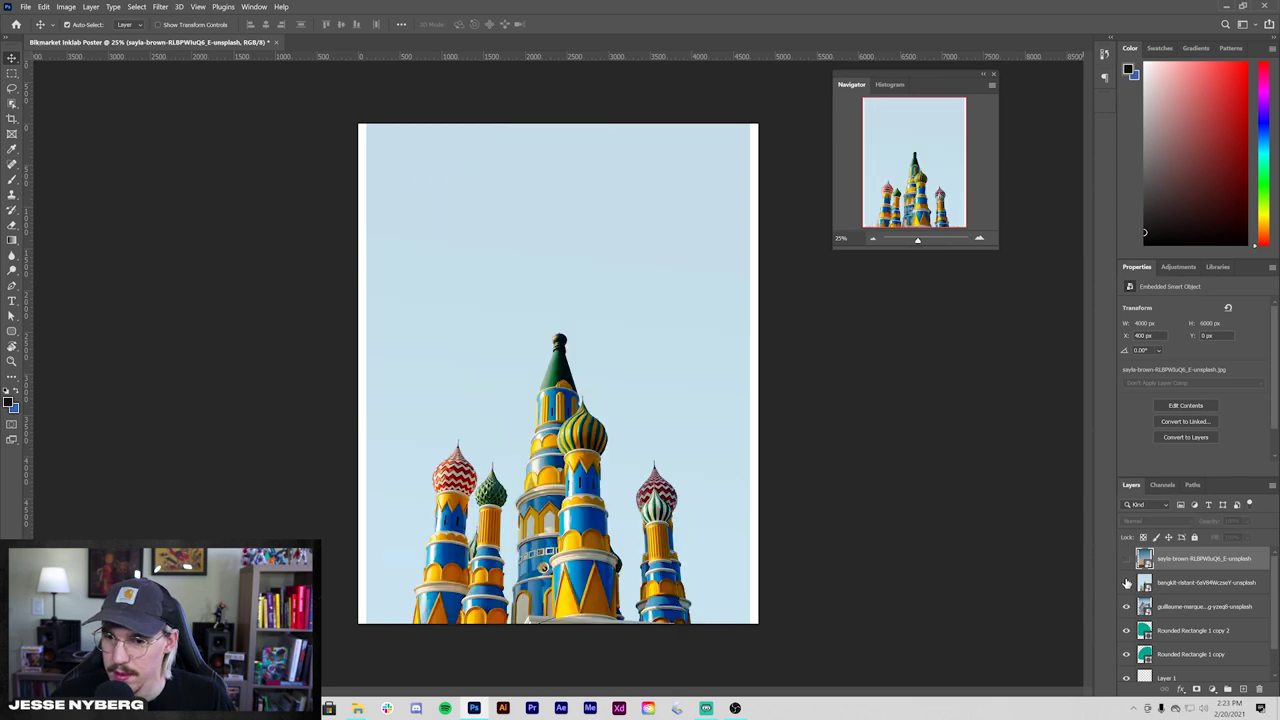
pyautogui.click(1127, 582)
pyautogui.click(1126, 606)
pyautogui.click(1126, 582)
pyautogui.click(1178, 588)
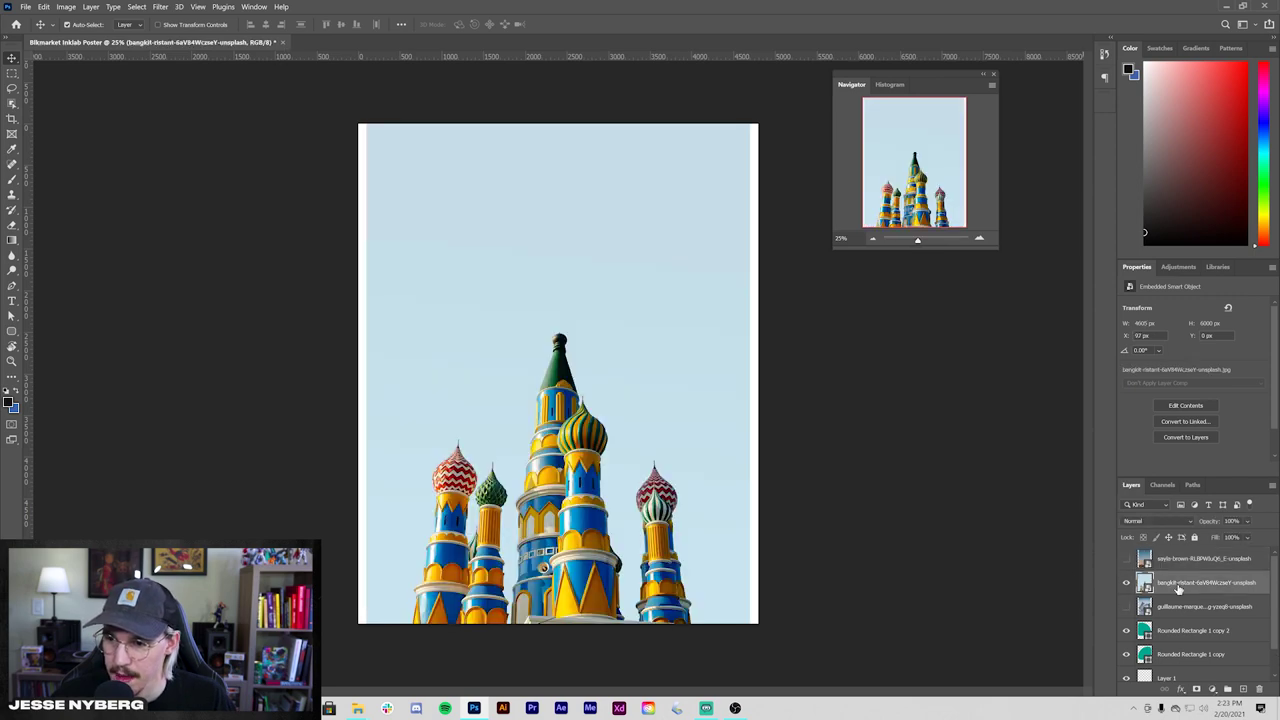
pyautogui.moveTo(1172, 587); pyautogui.dragTo(1178, 612)
# - Convert the two teal shape layers into one smart object and clip the cathedral photo to it
pyautogui.keyDown('shift'); pyautogui.click(1182, 632); pyautogui.keyUp('shift')
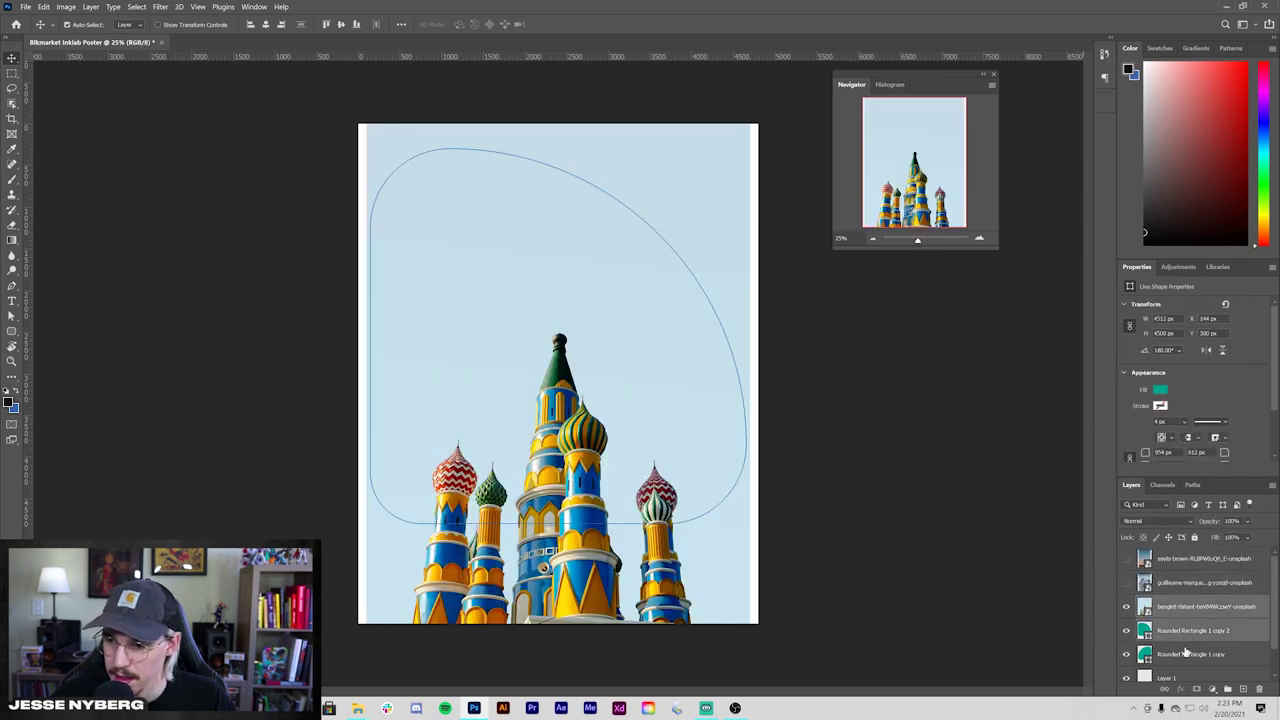
pyautogui.keyDown('shift'); pyautogui.click(1187, 655); pyautogui.keyUp('shift')
pyautogui.rightClick(1184, 652)
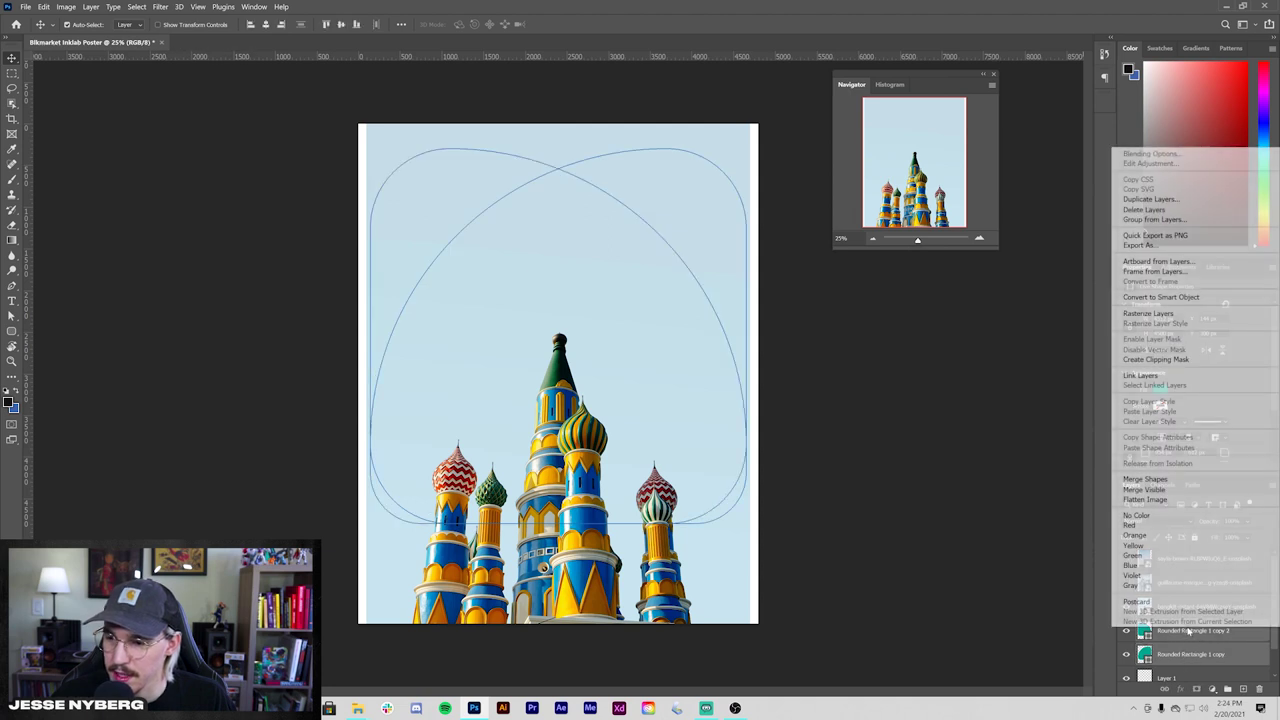
pyautogui.click(1160, 297)
pyautogui.click(1200, 606)
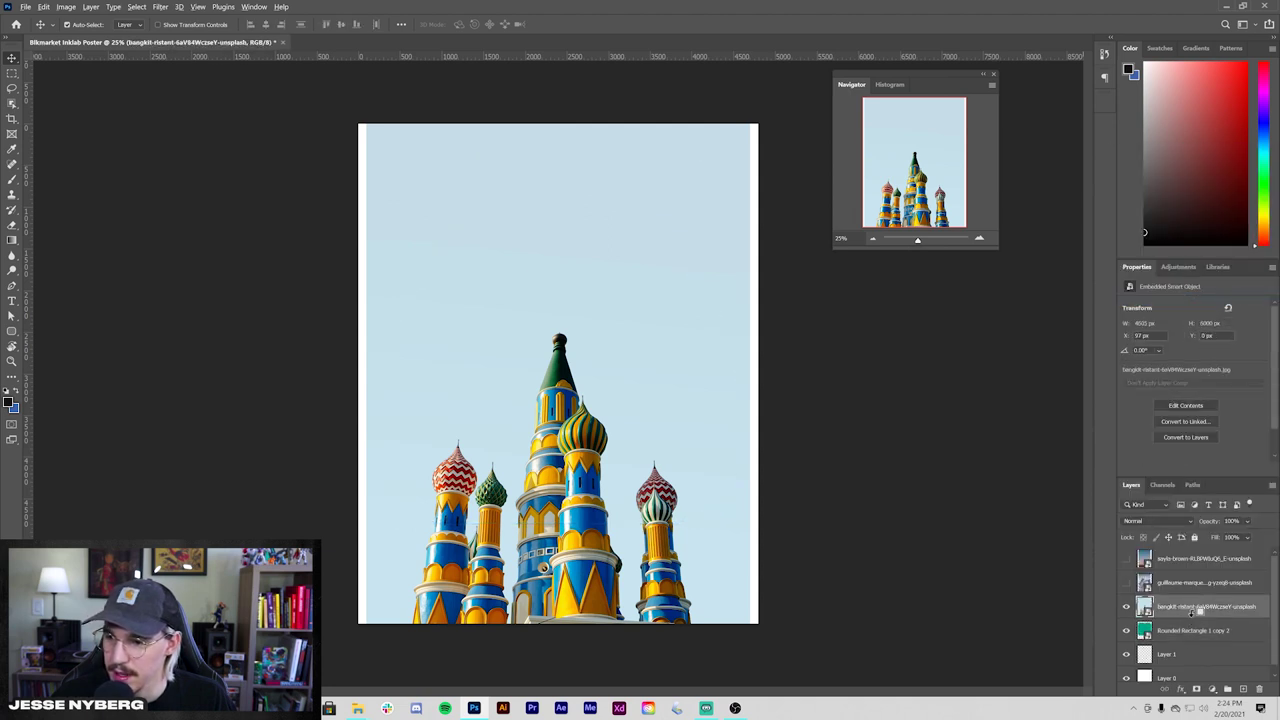
pyautogui.keyDown('alt'); pyautogui.click(1186, 618); pyautogui.keyUp('alt')
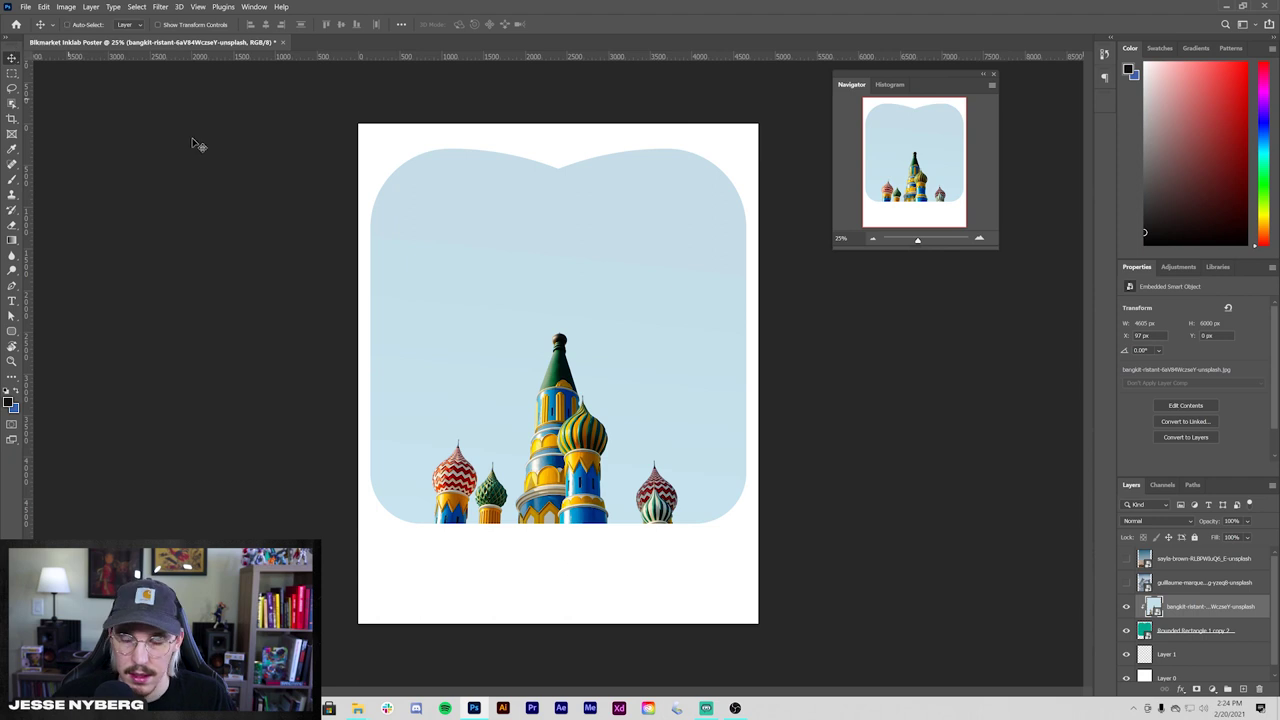
# - Move the cathedral photo up about 1200 px so more of the towers fill the rounded shape
pyautogui.hotkey('ctrl', 'r')
pyautogui.hotkey('ctrl', 't')
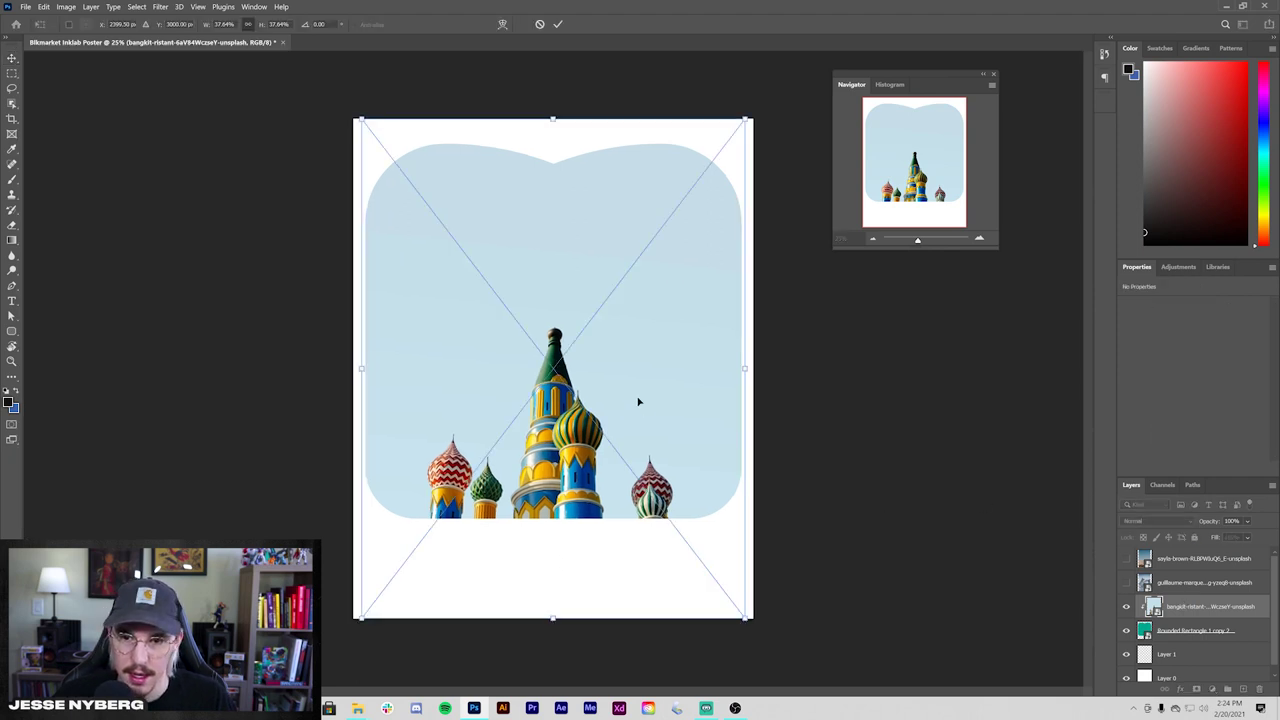
pyautogui.moveTo(637, 400); pyautogui.dragTo(645, 324)
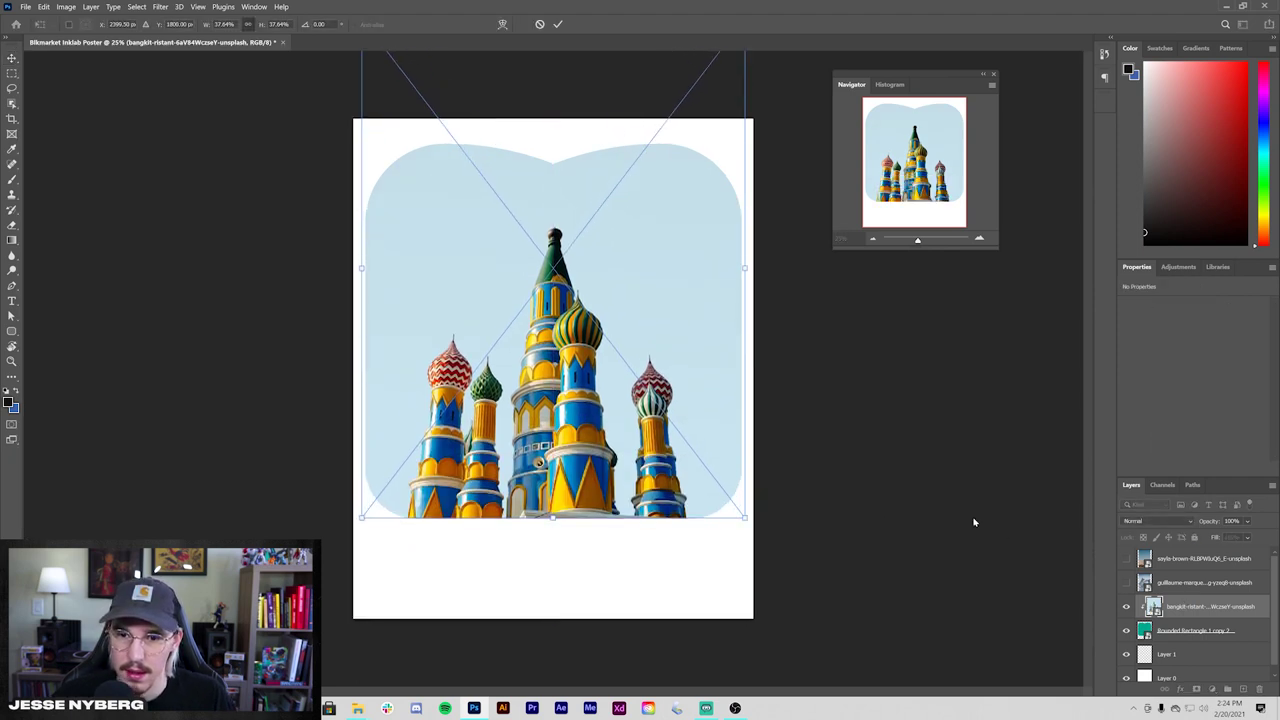
pyautogui.press('Return')
pyautogui.hotkey('ctrl', '+')
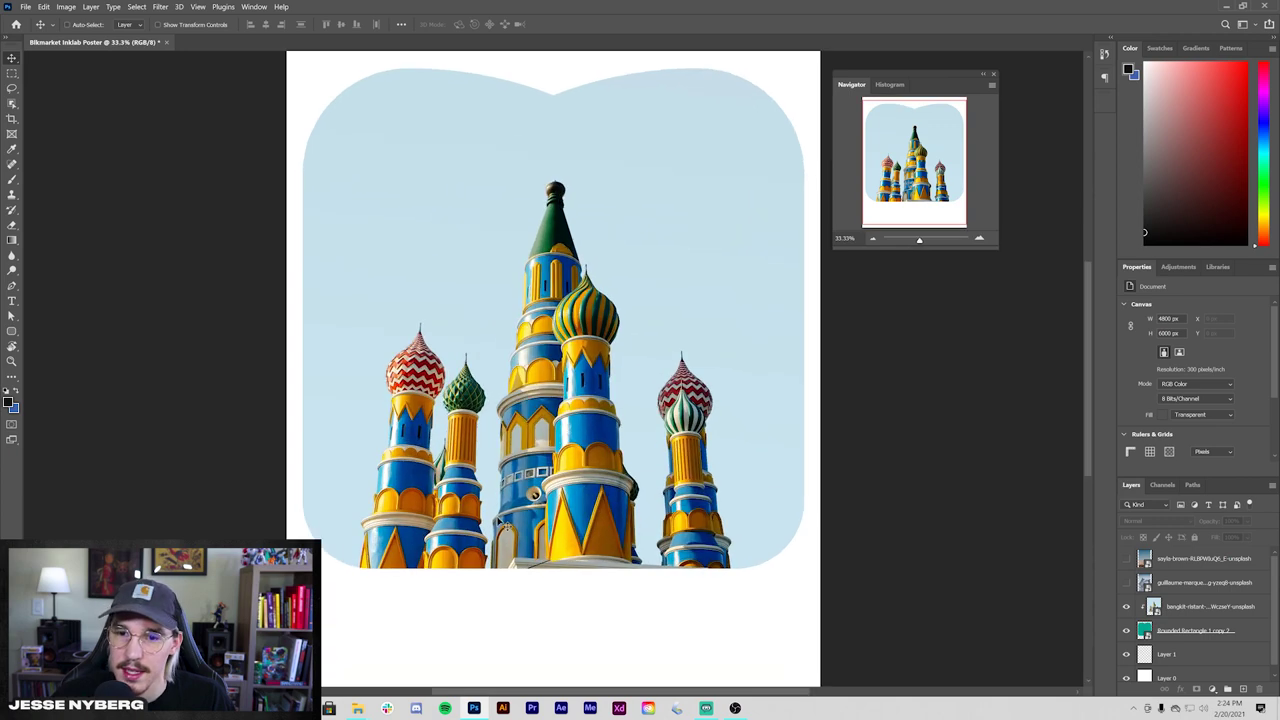
pyautogui.hotkey('ctrl', '-')
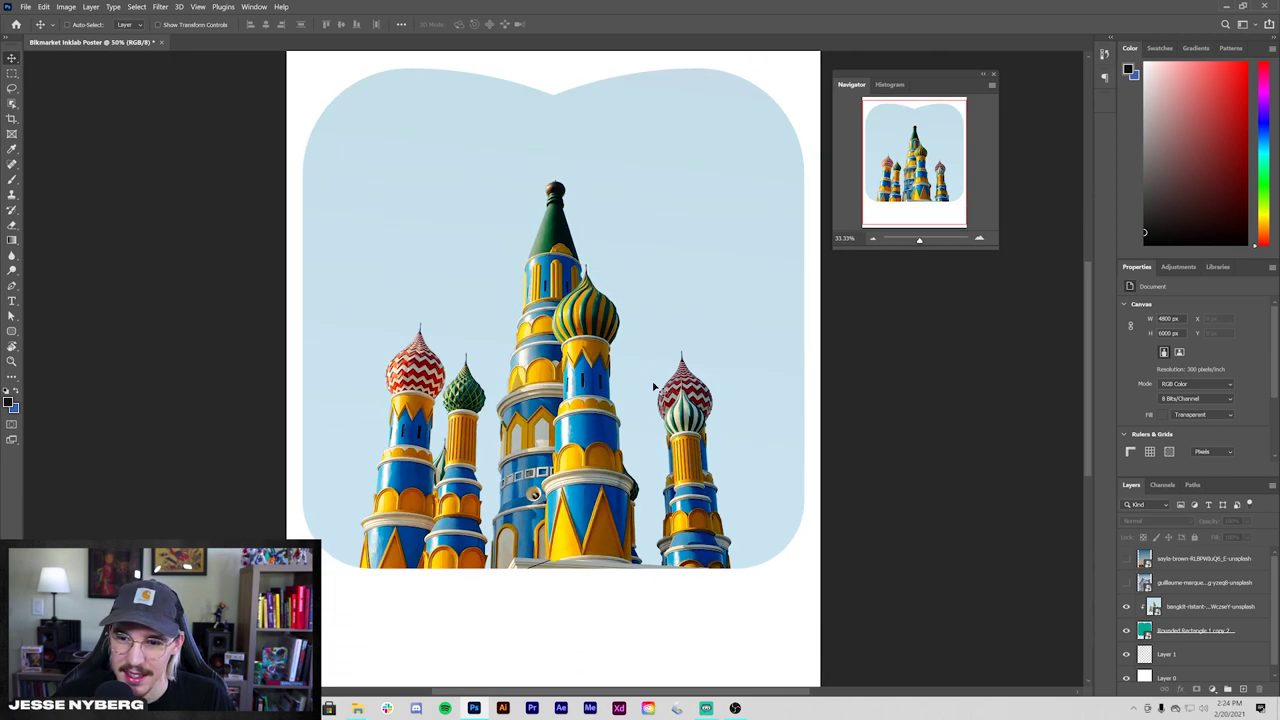
pyautogui.hotkey('ctrl', '+')
pyautogui.hotkey('ctrl', '-')
pyautogui.hotkey('ctrl', '-')
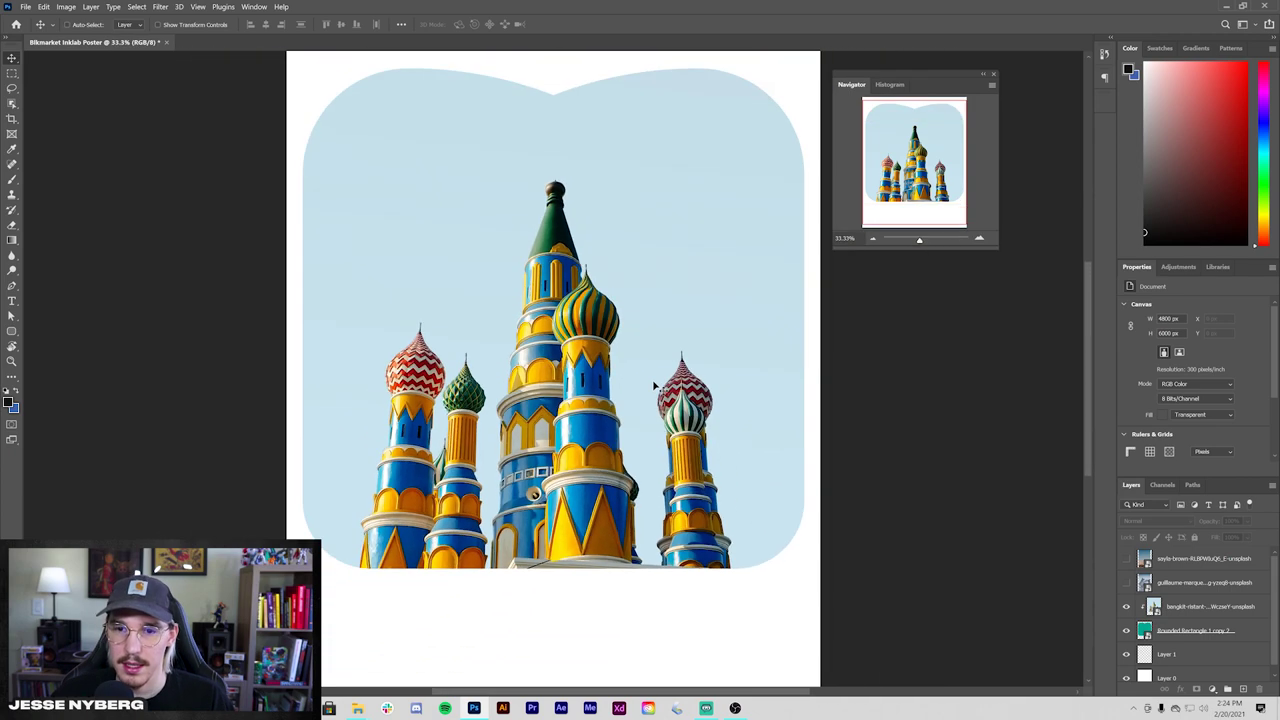
pyautogui.hotkey('ctrl', '+')
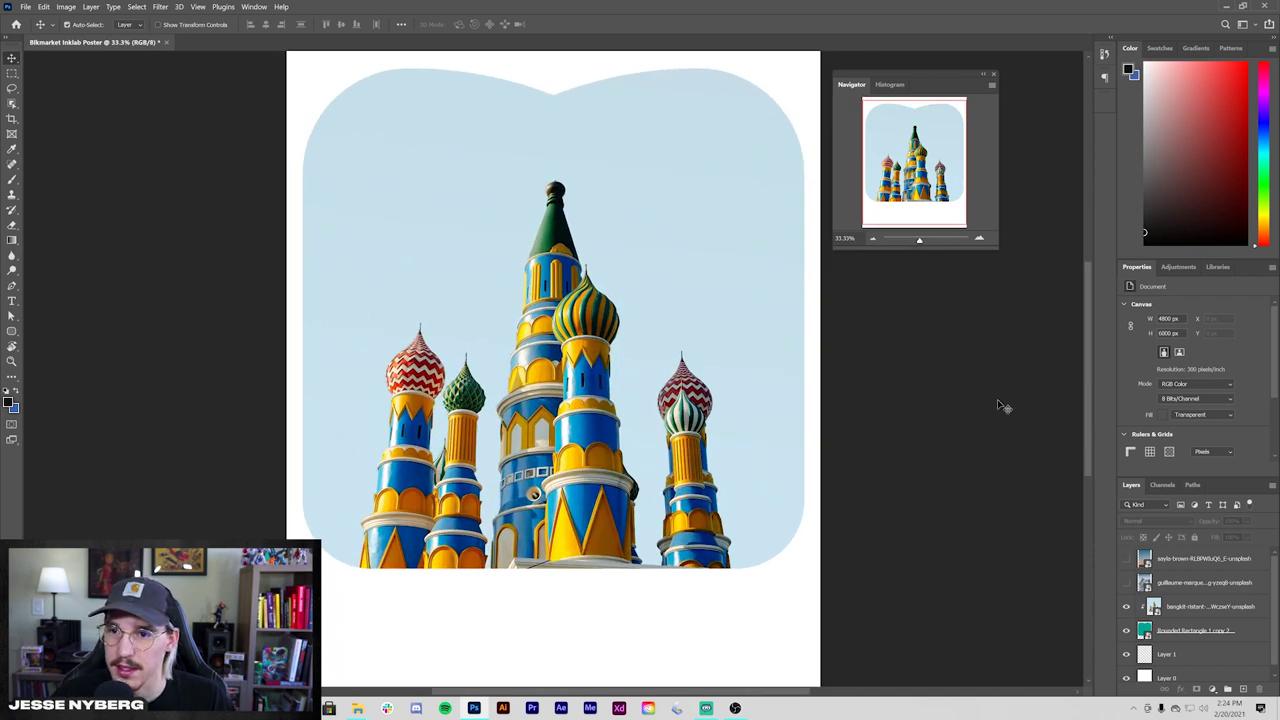
# - Compare the snowy mountain and desert camel photos by toggling each layer's visibility over the cathedral
pyautogui.click(1238, 586)
pyautogui.click(1127, 584)
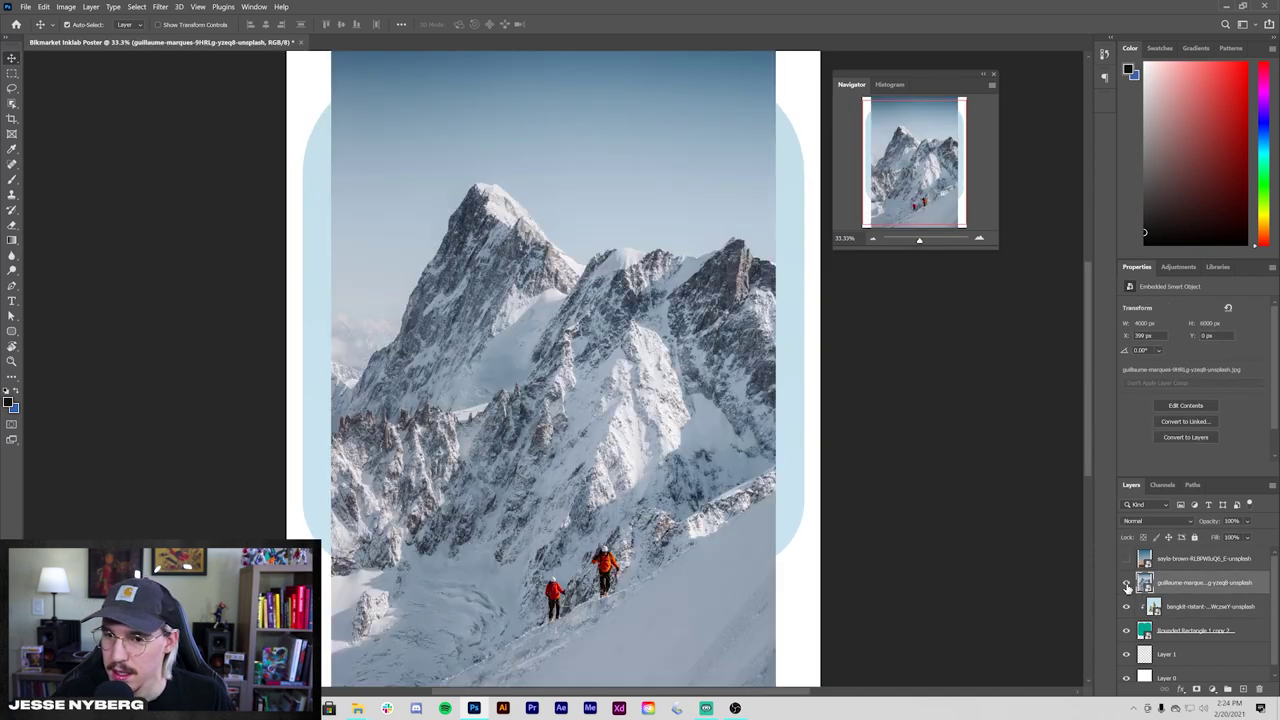
pyautogui.click(1127, 584)
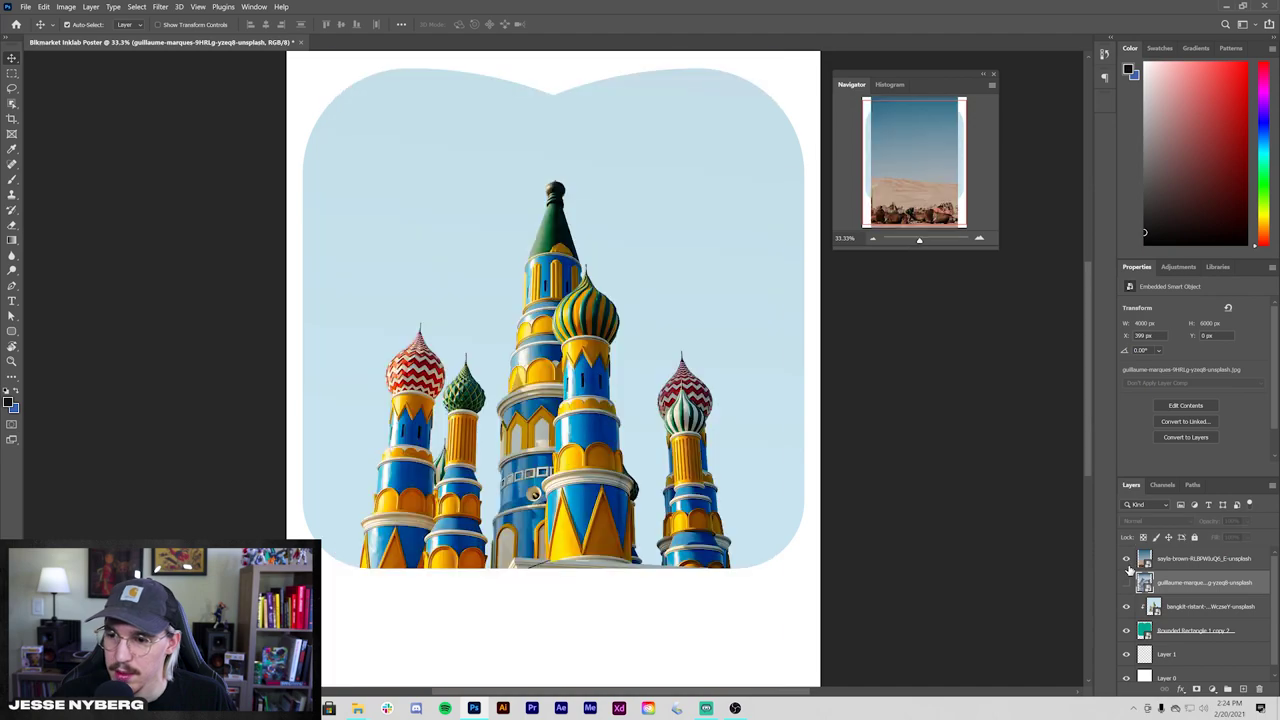
pyautogui.click(1127, 559)
pyautogui.click(1127, 559)
pyautogui.click(1127, 559)
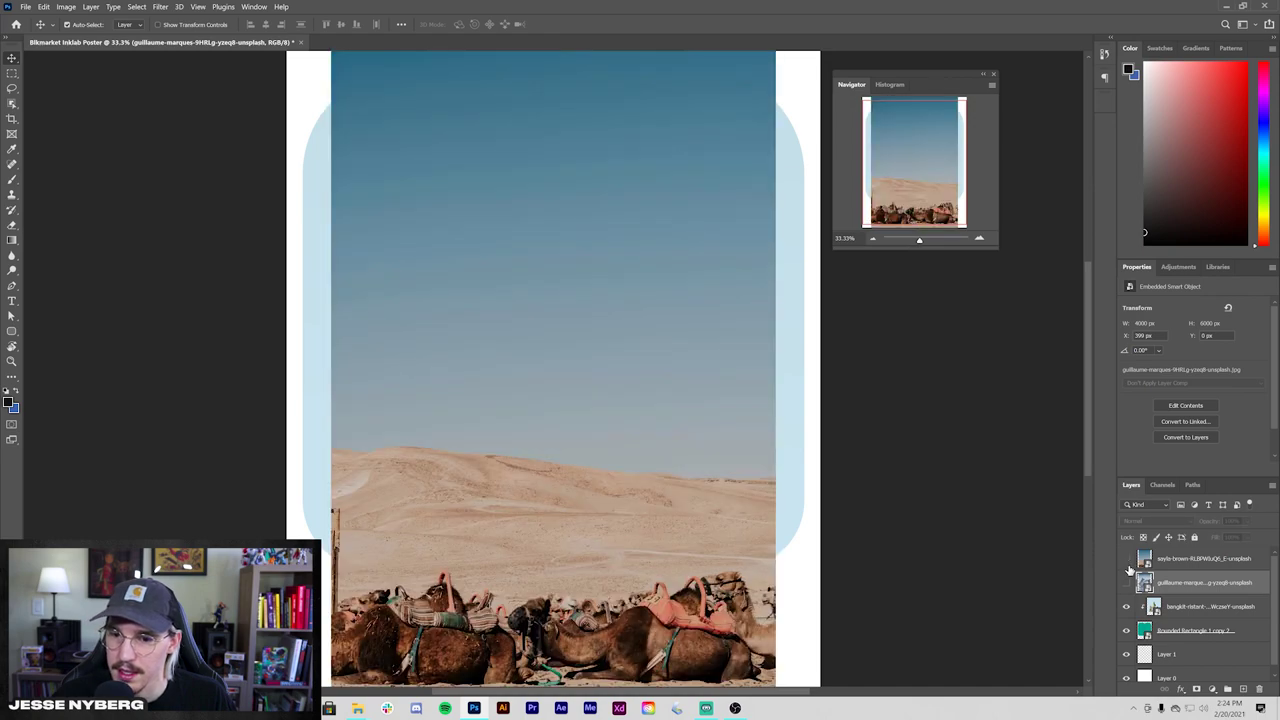
pyautogui.click(1127, 559)
pyautogui.click(1127, 559)
pyautogui.click(1127, 559)
# - Show the mountain photo, clip it to the teal shape and place its layer directly below the cathedral
pyautogui.click(1127, 584)
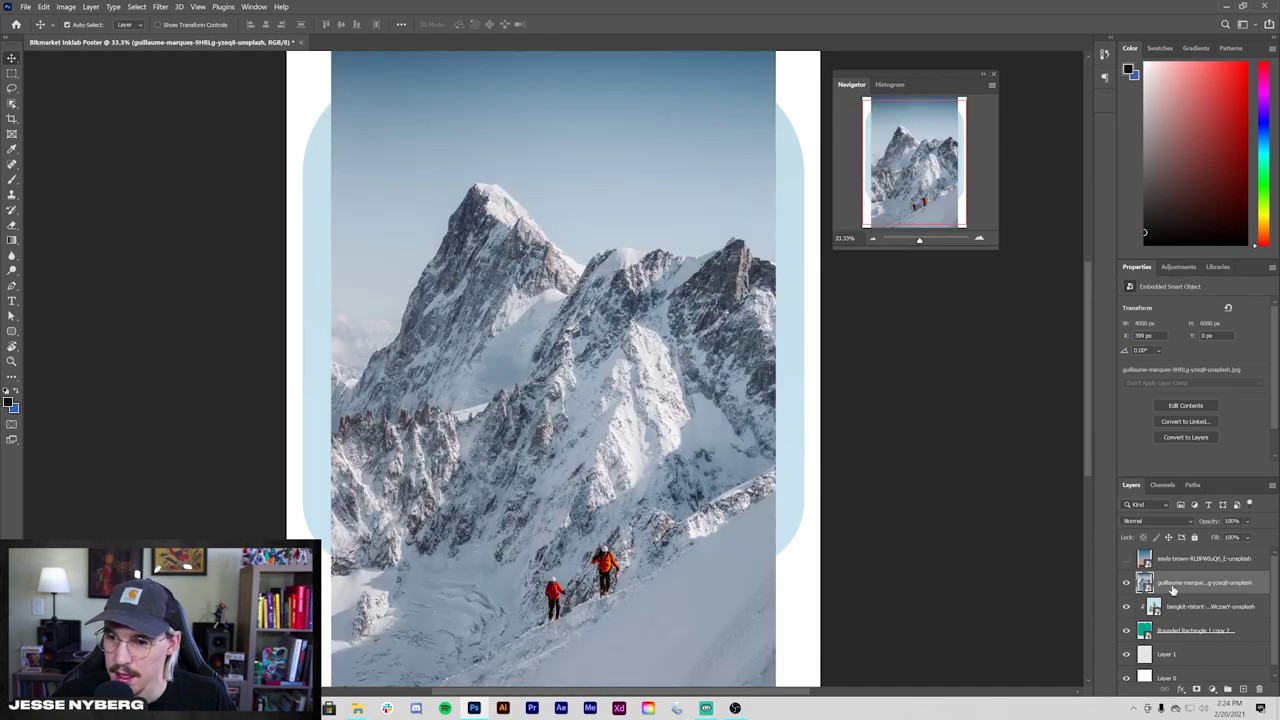
pyautogui.keyDown('alt'); pyautogui.click(1187, 593); pyautogui.keyUp('alt')
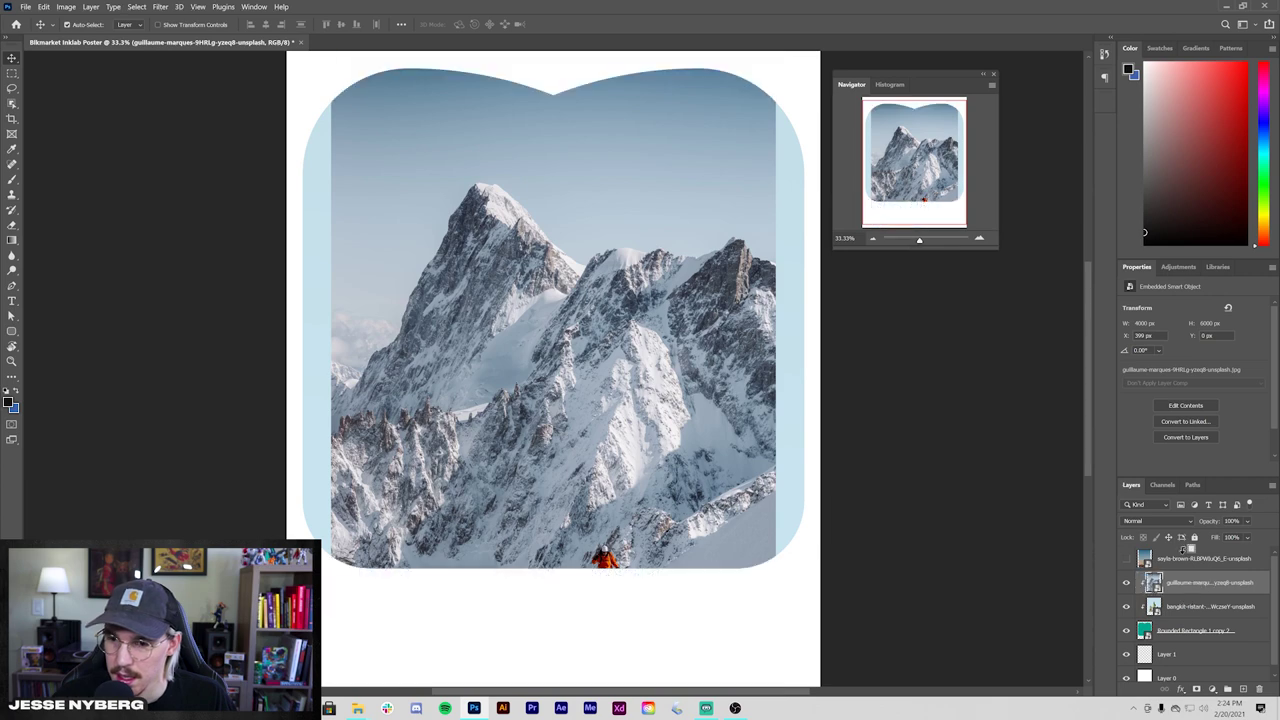
pyautogui.moveTo(1179, 592); pyautogui.dragTo(1183, 616)
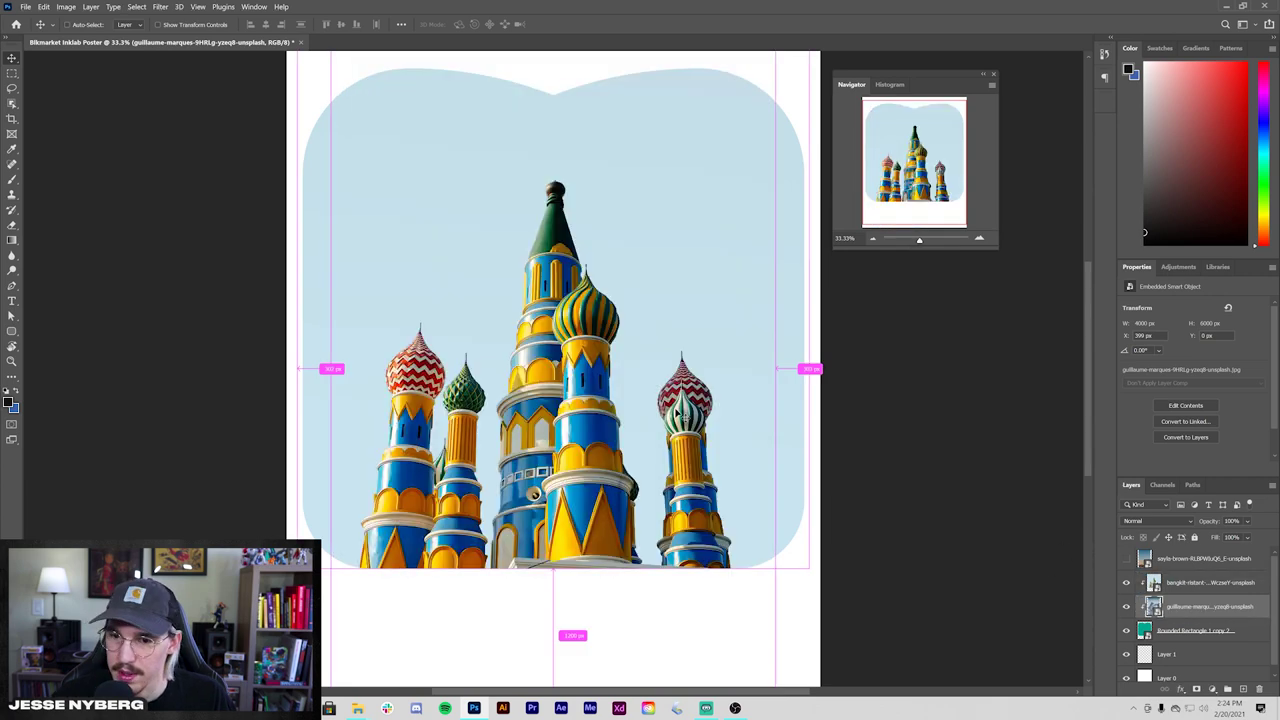
pyautogui.hotkey('ctrl', 't')
pyautogui.press('Escape')
pyautogui.press('Escape')
# - Select the cathedral as the subject of its photo and mask out the sky around it
pyautogui.click(1220, 584)
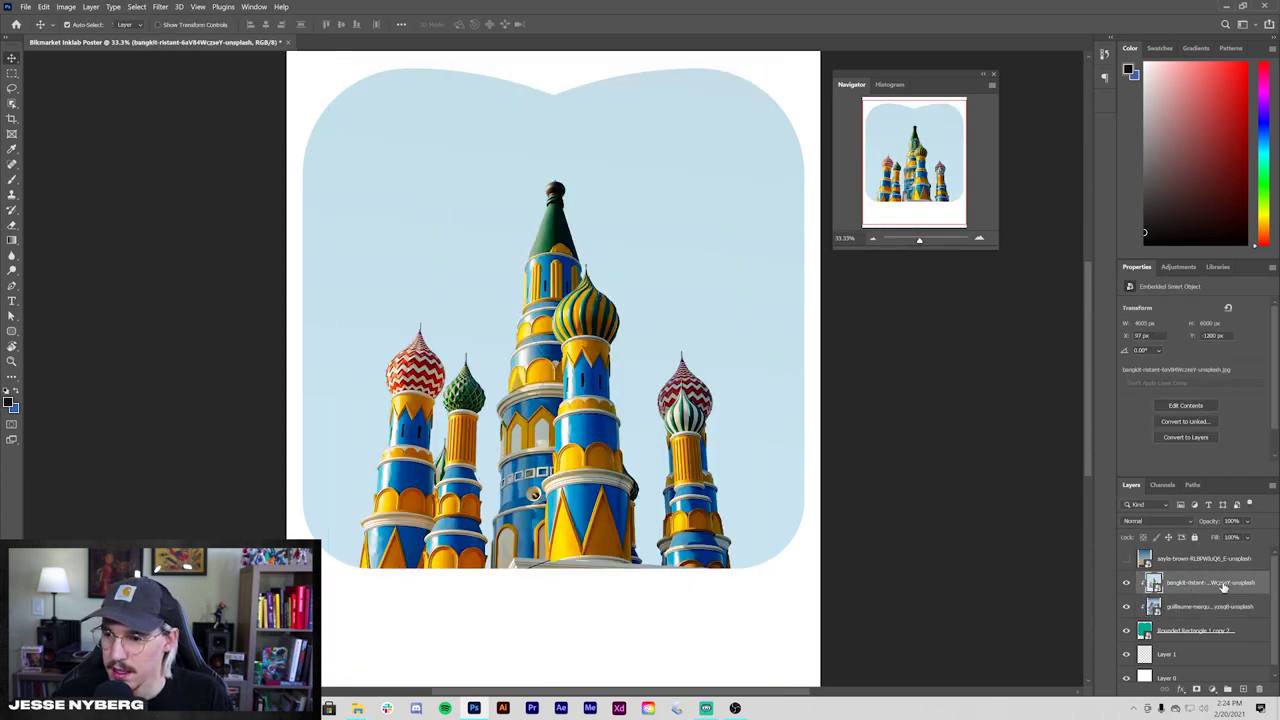
pyautogui.click(134, 7)
pyautogui.click(150, 134)
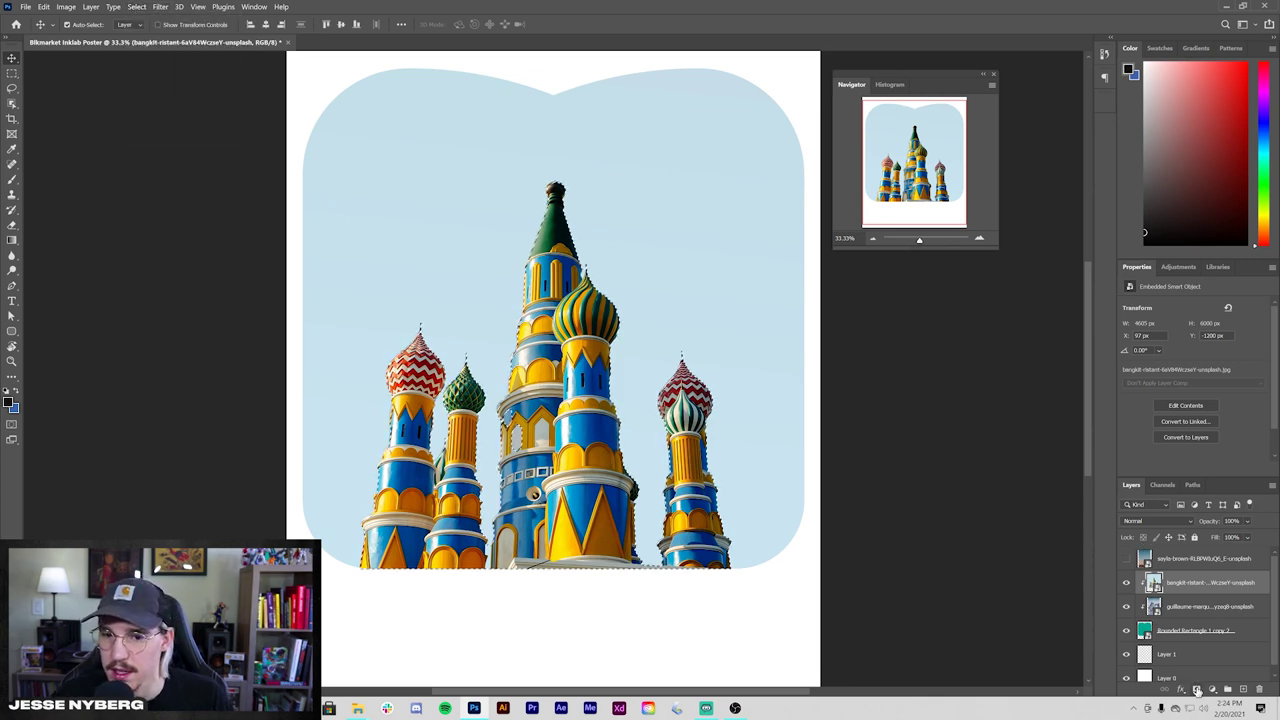
pyautogui.click(1197, 688)
# - Enlarge the mountain photo to about 5382 by 8072 px and lower it to cover the shape's full width
pyautogui.click(1221, 608)
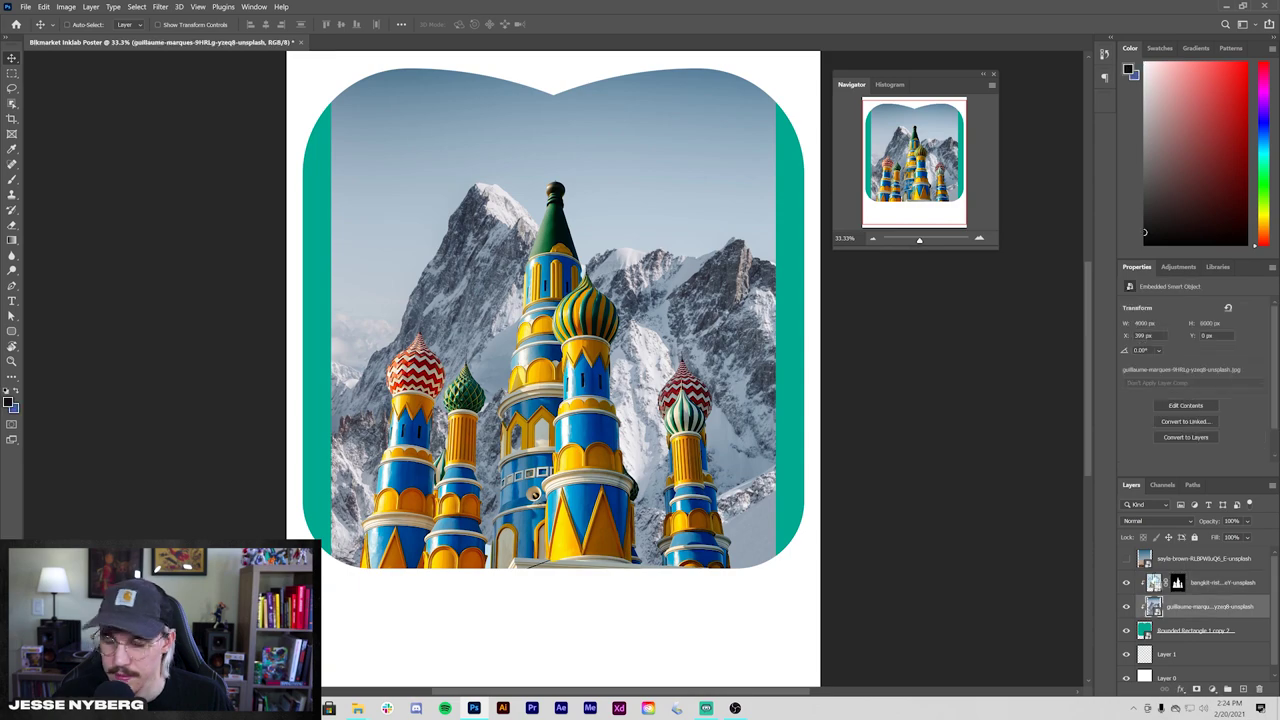
pyautogui.hotkey('ctrl', 't')
pyautogui.moveTo(781, 369); pyautogui.dragTo(812, 360)
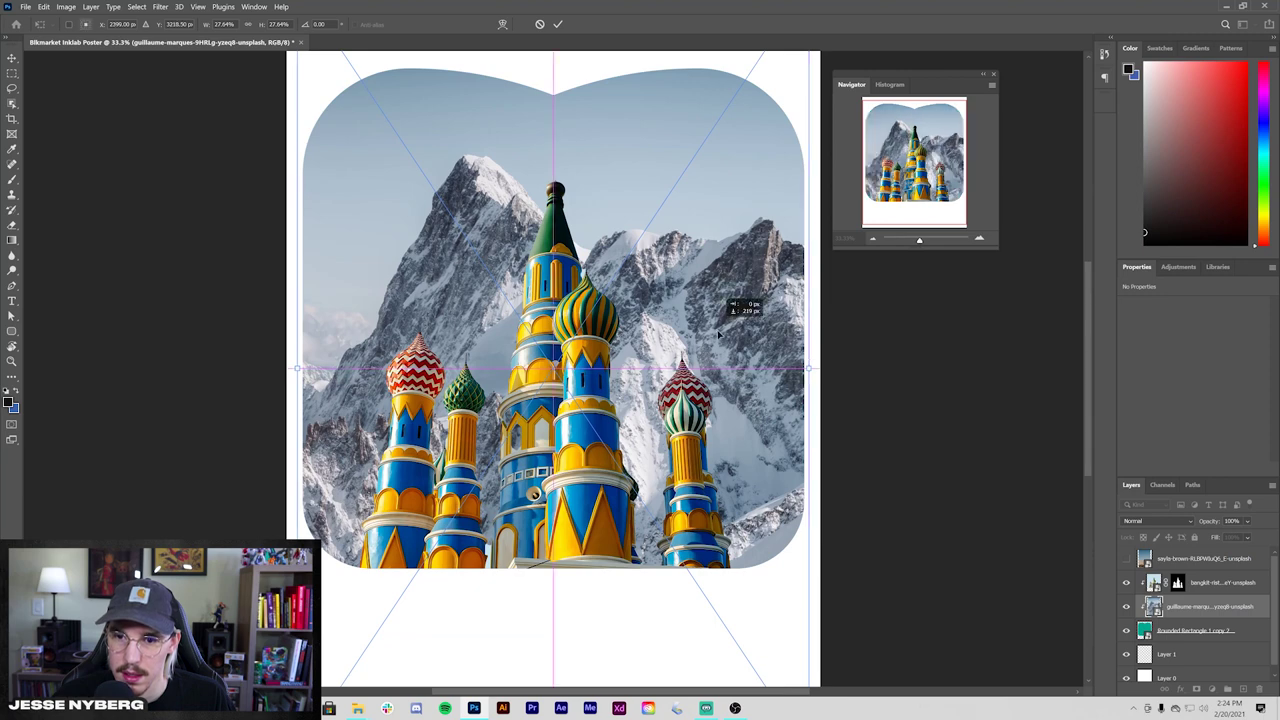
pyautogui.moveTo(743, 300); pyautogui.dragTo(752, 405)
pyautogui.moveTo(750, 360); pyautogui.dragTo(776, 454)
pyautogui.moveTo(338, 588); pyautogui.dragTo(320, 586)
pyautogui.press('Return')
# - Move the masked cathedral layer directly below the mountain layer
pyautogui.moveTo(1190, 590); pyautogui.dragTo(1201, 614)
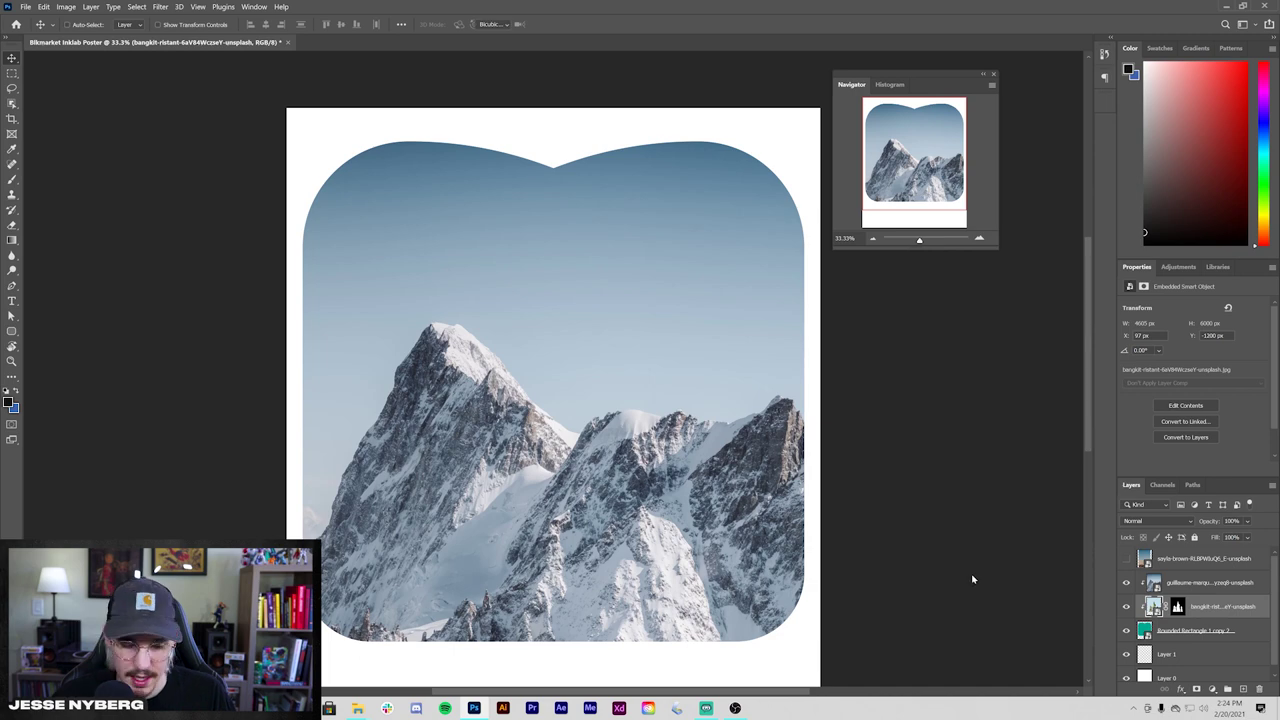
pyautogui.hotkey('ctrl', 't')
pyautogui.press('Return')
# - Isolate the mountain photo and mask out its sky using an Object Selection of the mountain
pyautogui.click(1200, 585)
pyautogui.keyDown('alt'); pyautogui.click(1126, 582); pyautogui.keyUp('alt')
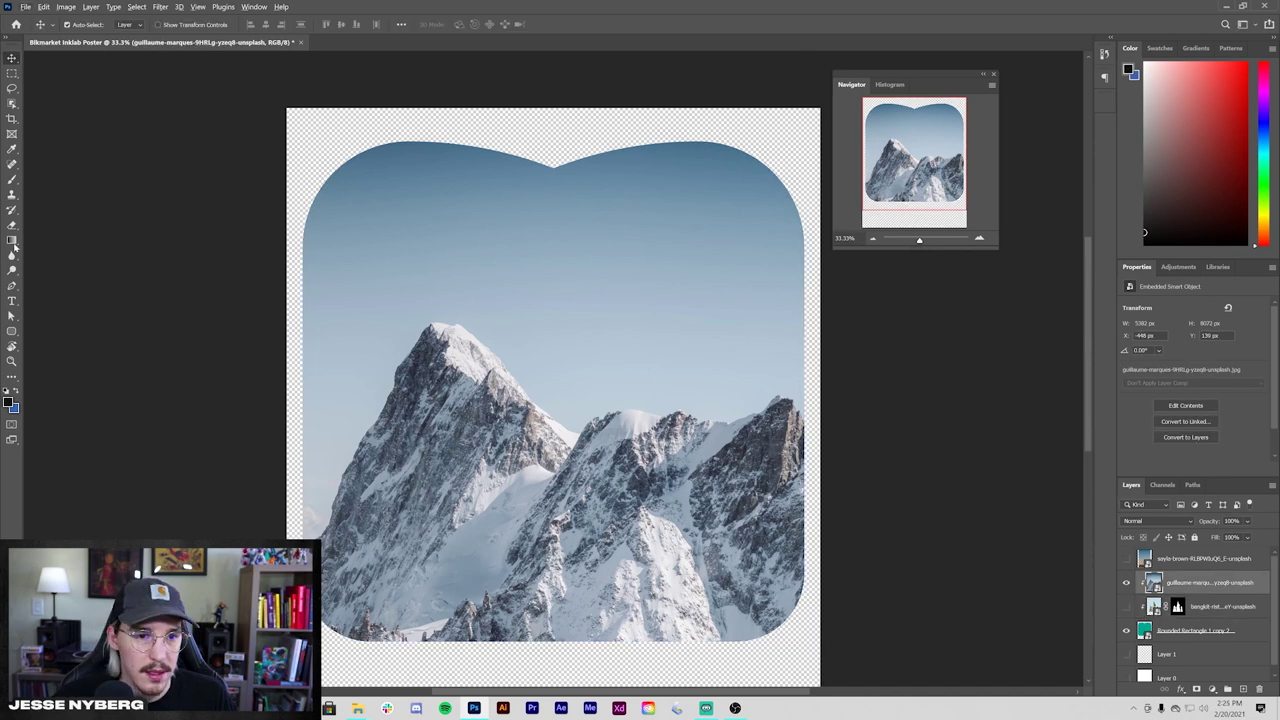
pyautogui.click(13, 103)
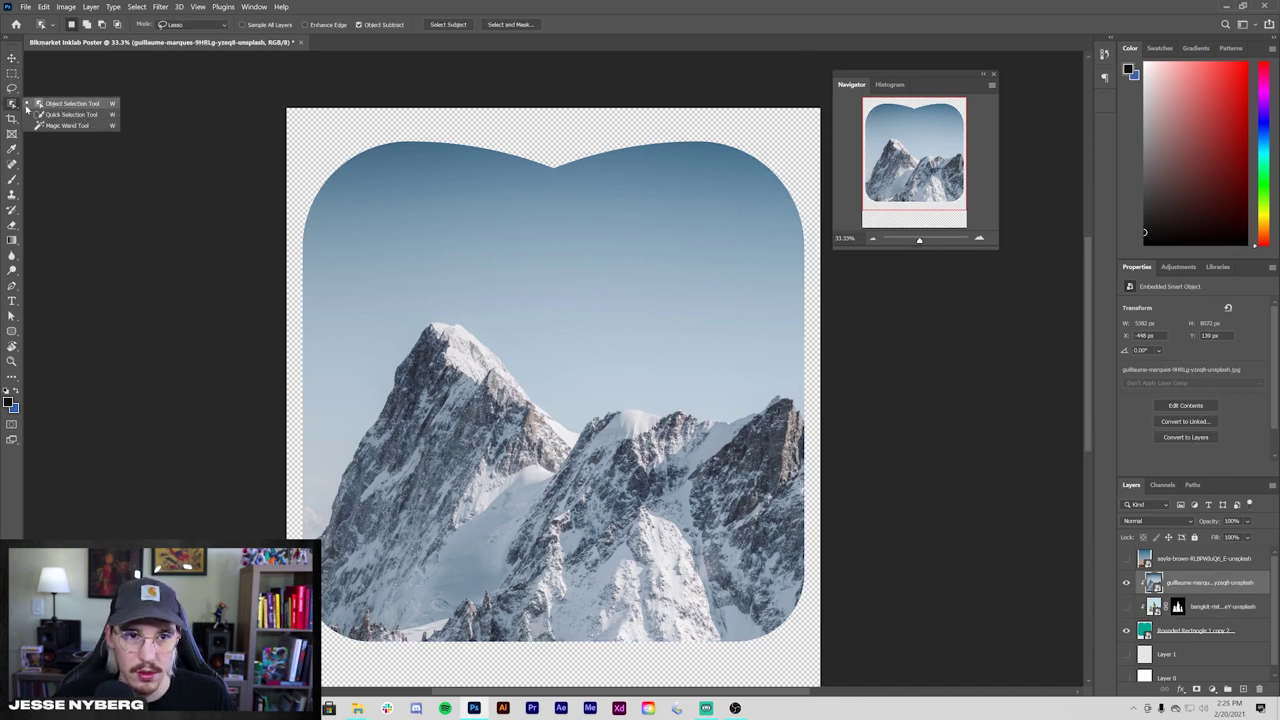
pyautogui.click(70, 104)
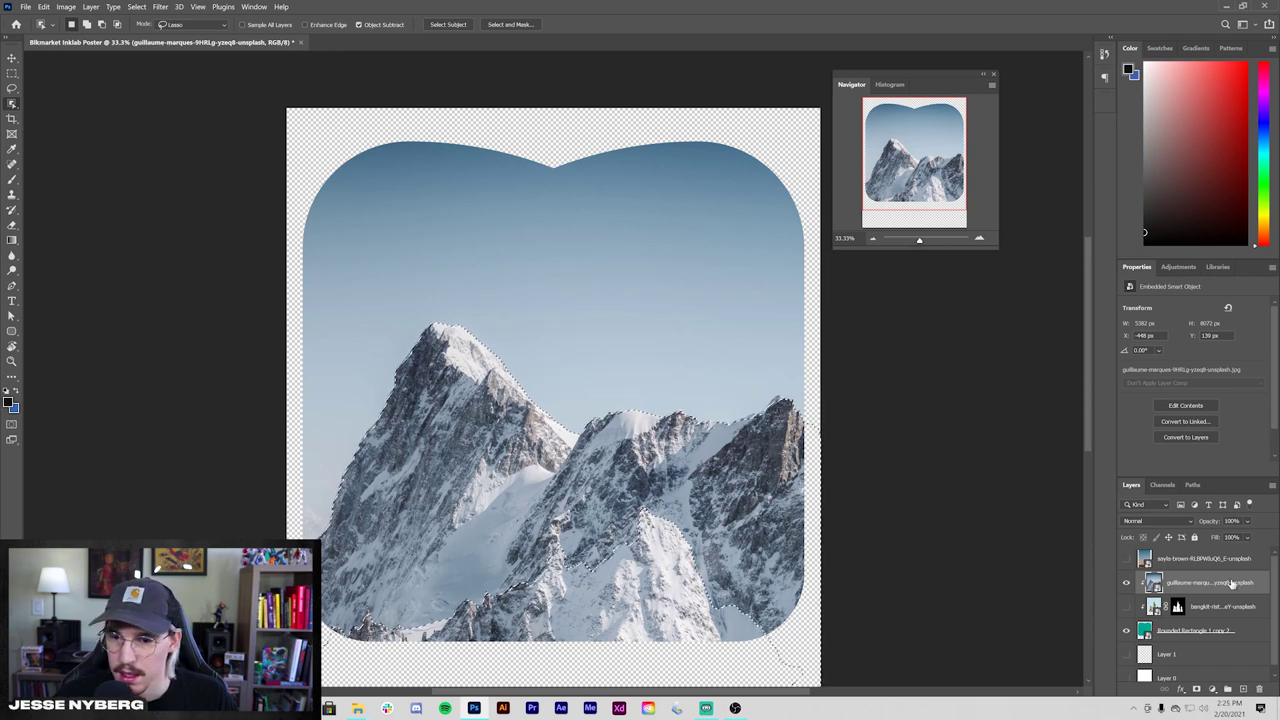
pyautogui.click(1198, 690)
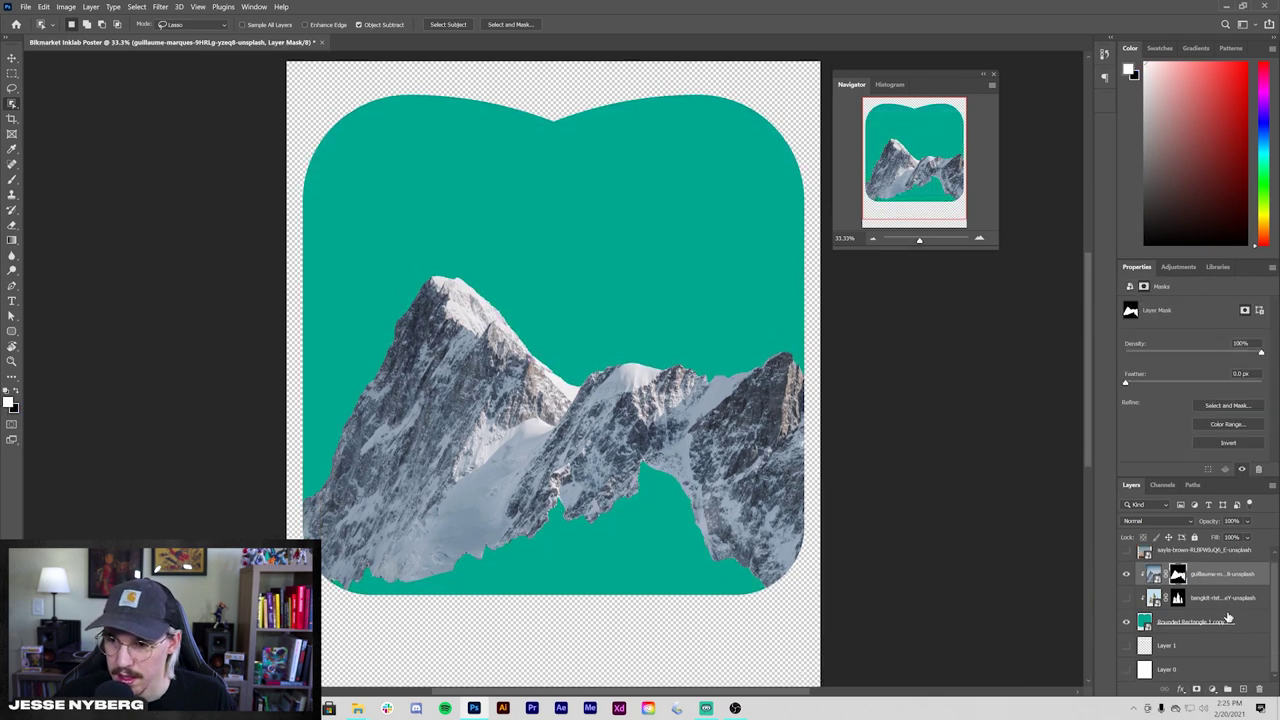
# - Restore the missing lower slope in the mountain's mask by inverting the mask, clearing a lasso selection around the leftover area and inverting it back
pyautogui.hotkey('ctrl', 'i')
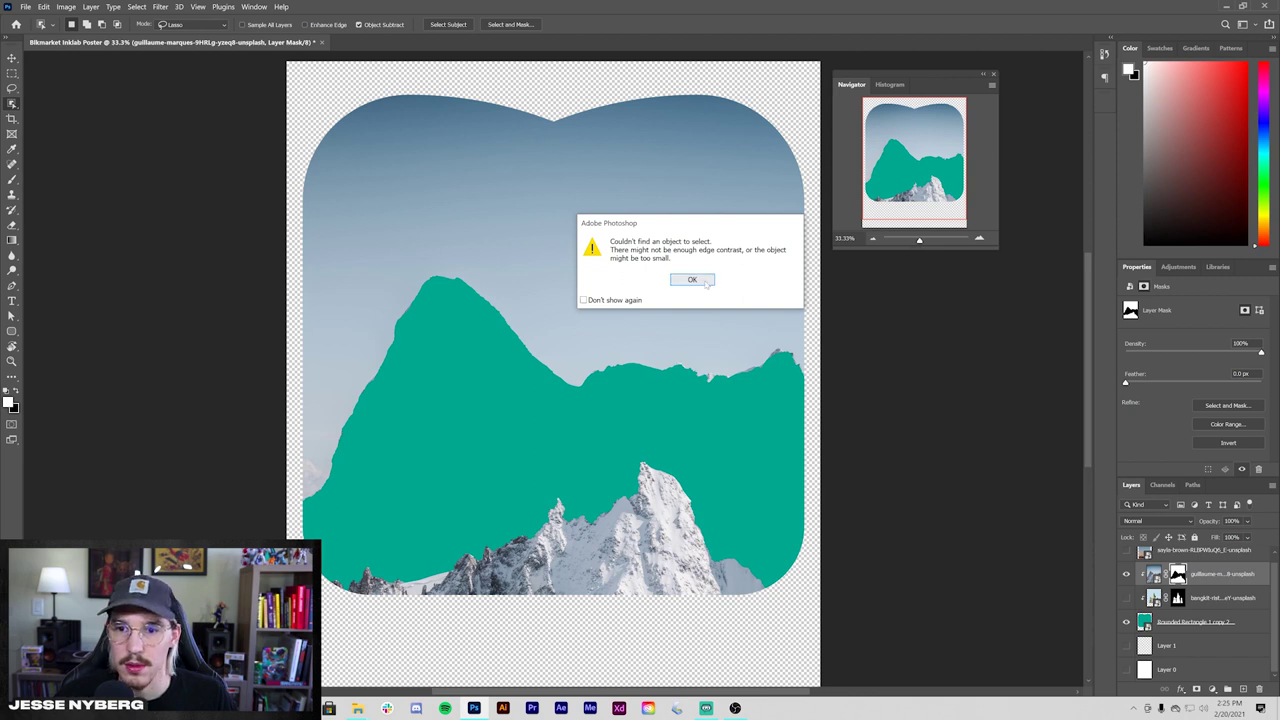
pyautogui.click(704, 281)
pyautogui.press('l')
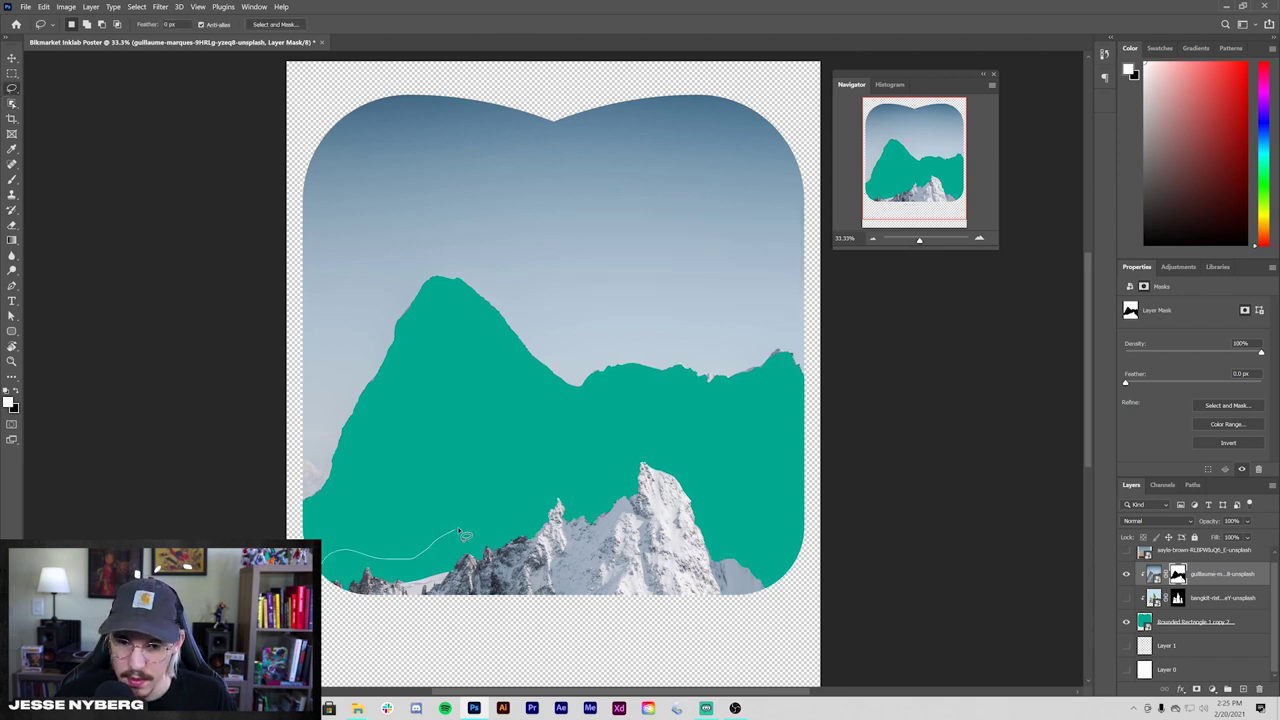
pyautogui.moveTo(703, 487)
pyautogui.mouseDown()
pyautogui.moveTo(492, 667)
pyautogui.moveTo(322, 640)
pyautogui.mouseUp()
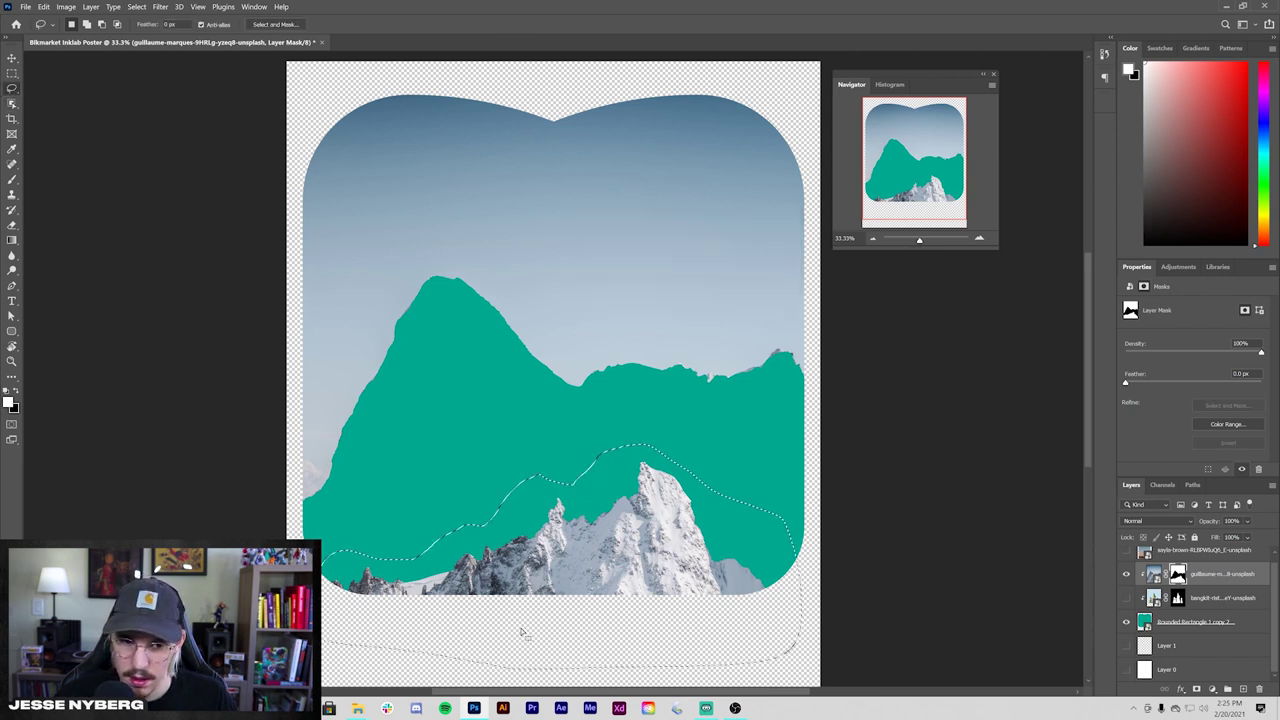
pyautogui.press('Delete')
pyautogui.hotkey('ctrl', 'd')
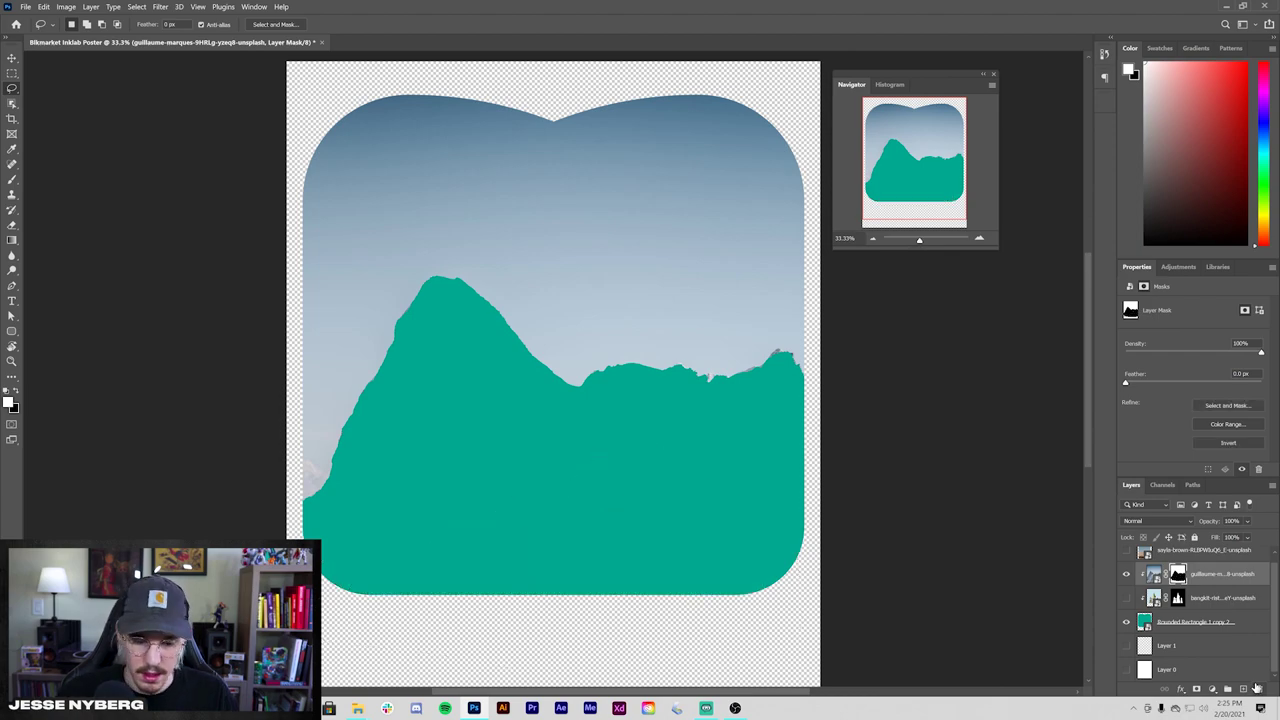
pyautogui.hotkey('ctrl', 'i')
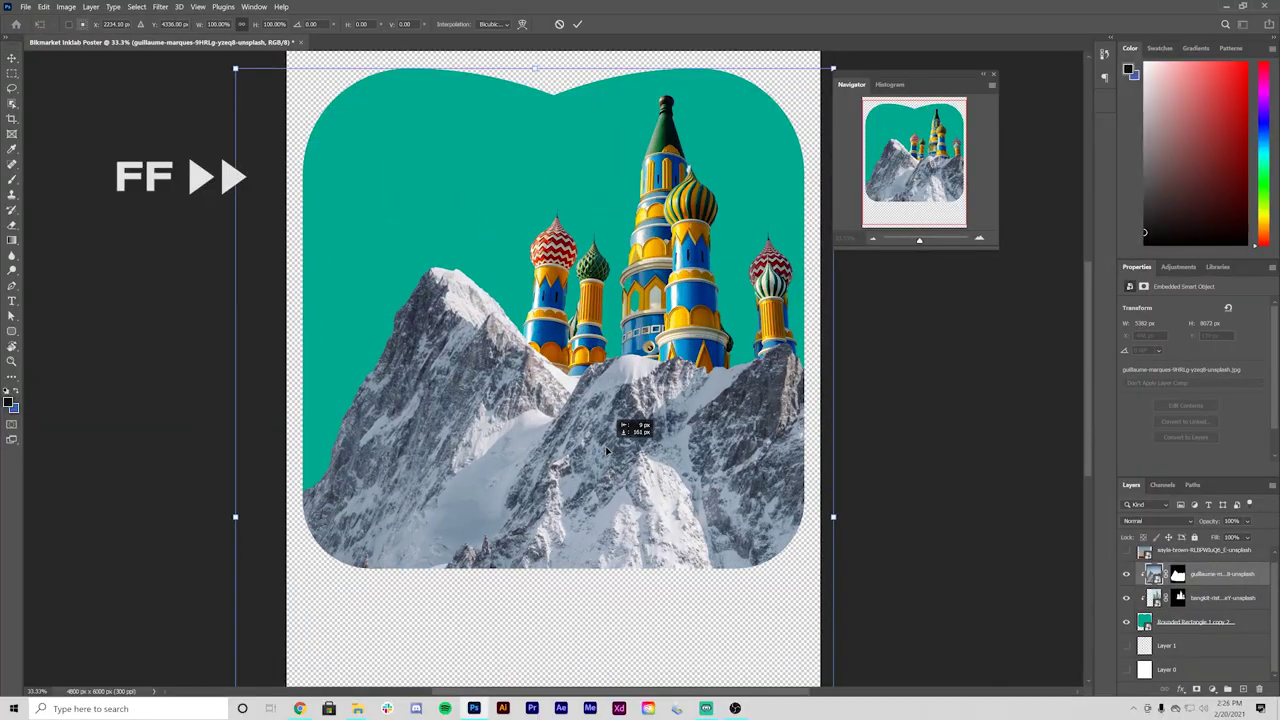
# - Reposition the mountain in the shape and scale the cathedral to about 90% behind its right-hand ridge
pyautogui.moveTo(634, 423); pyautogui.dragTo(808, 563)
pyautogui.press('Return')
pyautogui.click(1215, 598)
pyautogui.hotkey('ctrl', 't')
pyautogui.moveTo(483, 143); pyautogui.dragTo(500, 174)
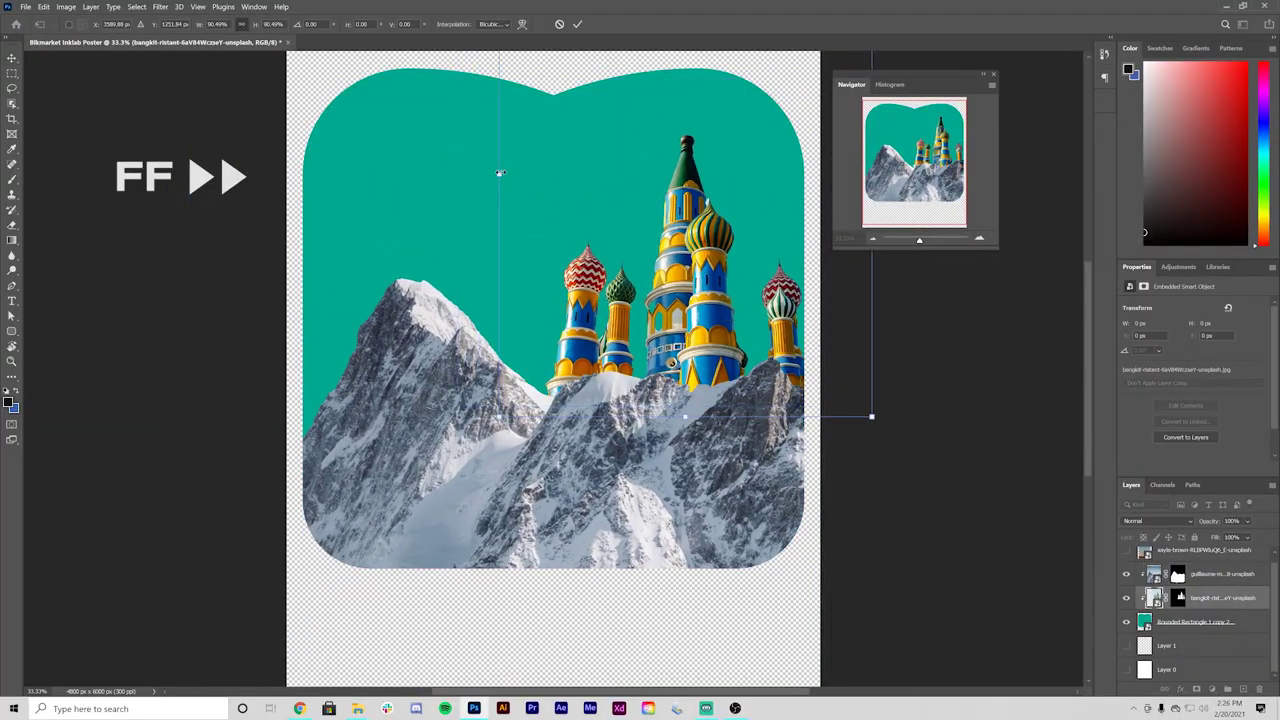
pyautogui.press('Return')
# - Show the desert photo, move its layer directly below the cathedral and clip it to the teal shape
pyautogui.click(1126, 551)
pyautogui.moveTo(1195, 563); pyautogui.dragTo(1185, 612)
pyautogui.keyDown('alt'); pyautogui.click(1185, 618); pyautogui.keyUp('alt')
pyautogui.hotkey('ctrl', '0')
pyautogui.hotkey('ctrl', 'z')
# - Enlarge the desert photo to about 5596 by 8396 px and position its dunes behind the mountain and cathedral
pyautogui.hotkey('ctrl', 't')
pyautogui.moveTo(766, 368); pyautogui.dragTo(813, 368)
pyautogui.moveTo(737, 493); pyautogui.dragTo(750, 297)
pyautogui.press('Return')
pyautogui.hotkey('ctrl', '-')
pyautogui.hotkey('ctrl', '+')
pyautogui.hotkey('ctrl', 't')
pyautogui.moveTo(650, 350); pyautogui.dragTo(601, 379)
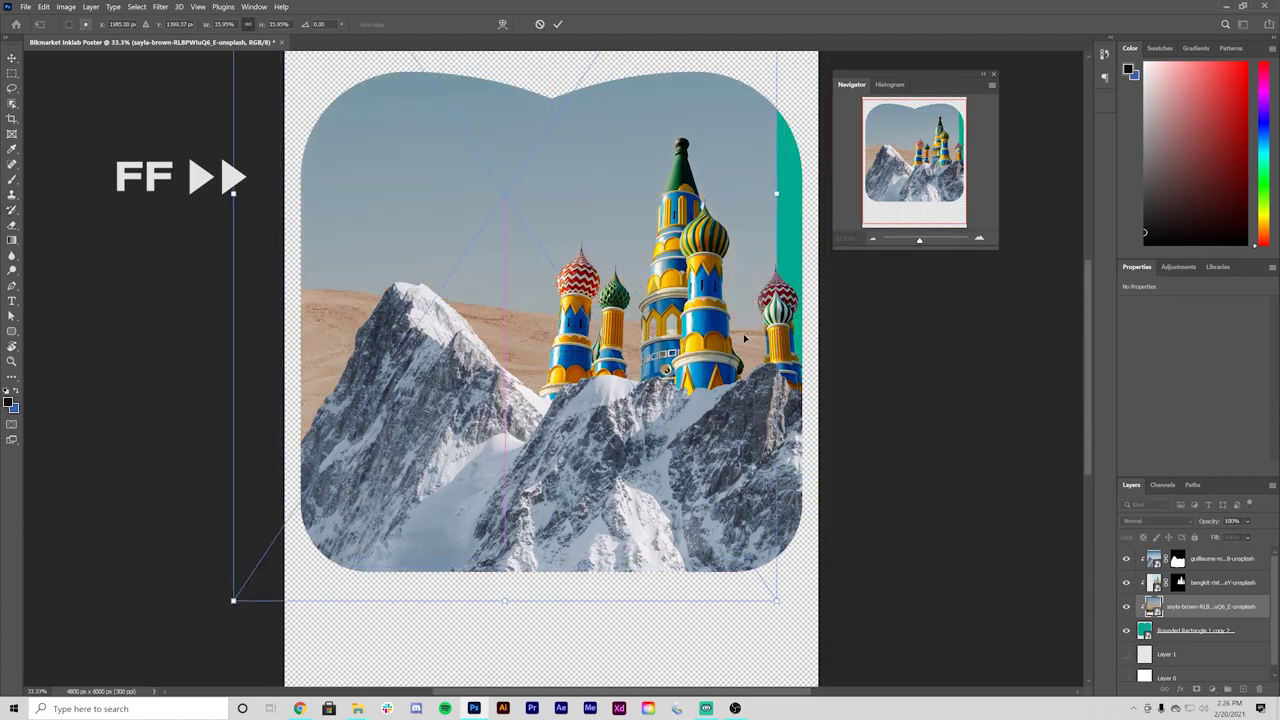
pyautogui.moveTo(777, 191); pyautogui.dragTo(858, 191)
pyautogui.press('Return')
# - Mask out the desert photo's sky with the Object Selection tool and shift the dunes slightly upward
pyautogui.press('y')
pyautogui.press('Escape')
pyautogui.hotkey('ctrl', '0')
pyautogui.moveTo(1126, 582); pyautogui.dragTo(1126, 558)
pyautogui.click(12, 103)
pyautogui.moveTo(290, 294)
pyautogui.mouseDown()
pyautogui.moveTo(254, 543)
pyautogui.moveTo(300, 285)
pyautogui.mouseUp()
pyautogui.click(1196, 689)
pyautogui.moveTo(1126, 582); pyautogui.dragTo(1126, 558)
pyautogui.click(12, 58)
pyautogui.moveTo(483, 234); pyautogui.dragTo(483, 206)
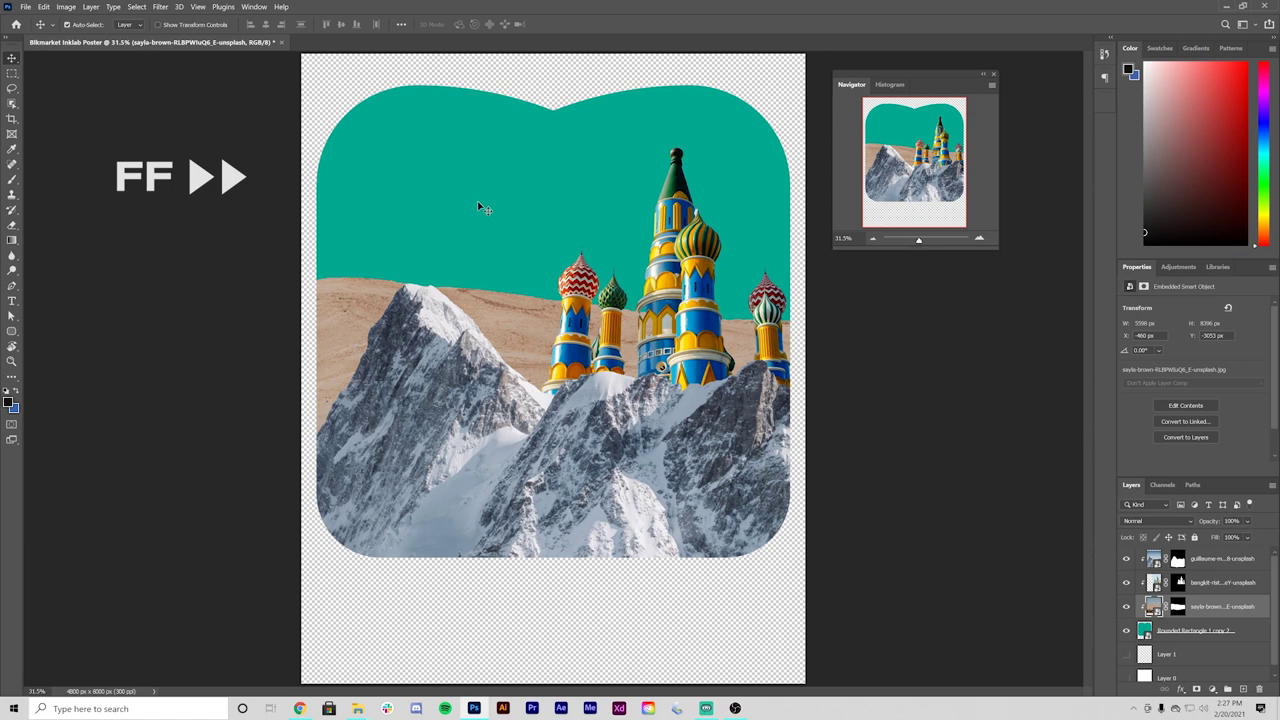
# - Get a purple sky photo through the web browser, place it in the poster and clip its layer directly below the desert
pyautogui.click(299, 708)
pyautogui.press('Return')
pyautogui.moveTo(1200, 606); pyautogui.dragTo(1186, 634)
pyautogui.hotkey('ctrl', '-')
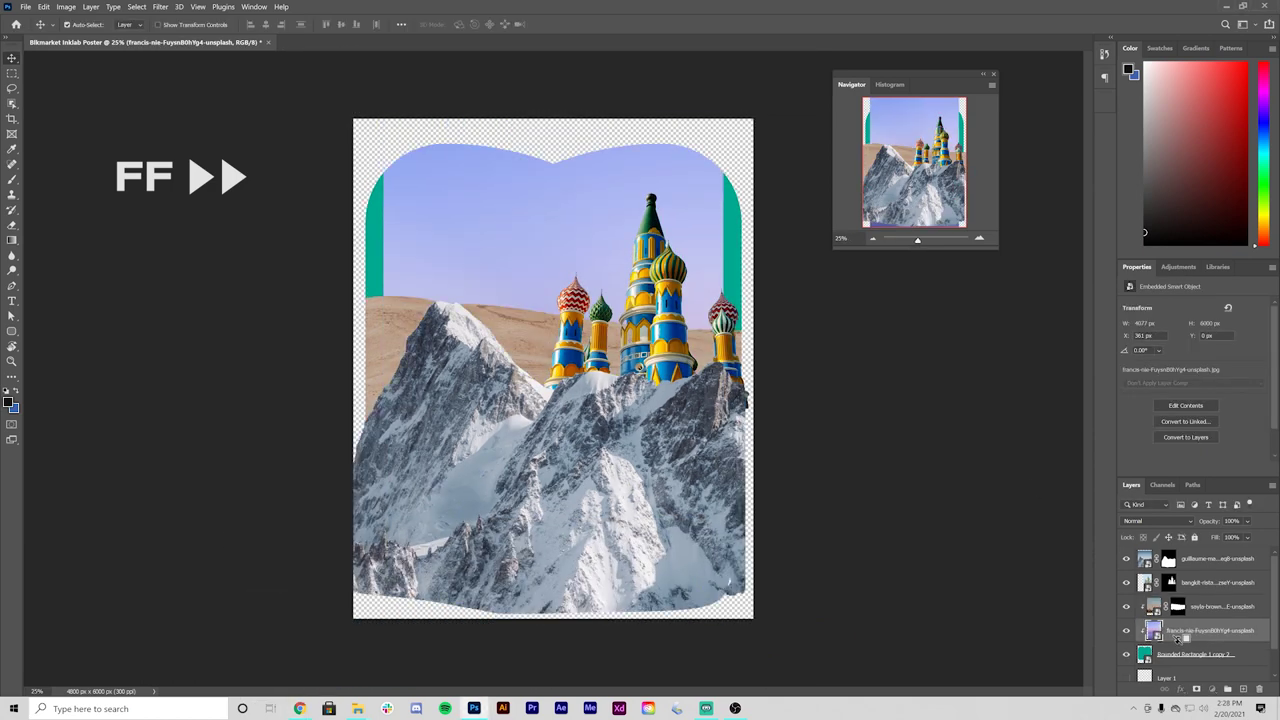
# - Enlarge the purple sky photo to about 5791 by 8522 px and move it up to fill the shape behind the dunes
pyautogui.hotkey('ctrl', 't')
pyautogui.moveTo(723, 368); pyautogui.dragTo(831, 368)
pyautogui.moveTo(523, 302); pyautogui.dragTo(523, 174)
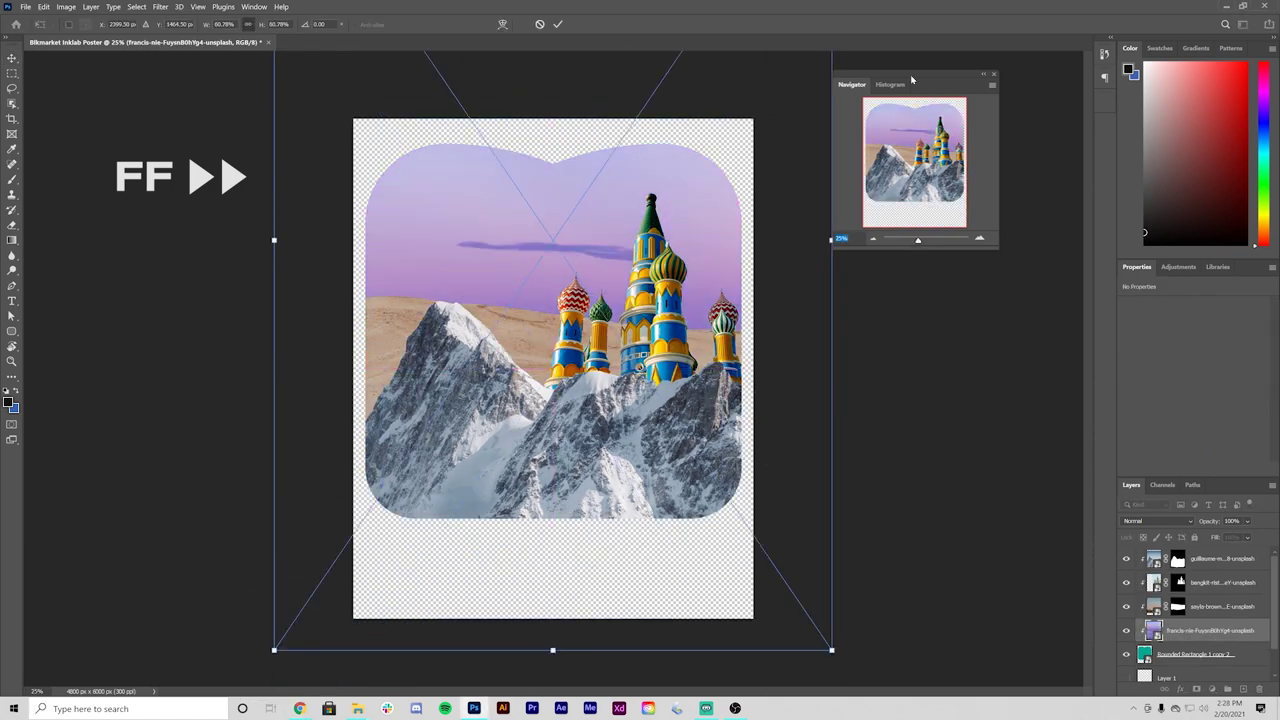
pyautogui.moveTo(911, 76); pyautogui.dragTo(962, 64)
pyautogui.moveTo(831, 240); pyautogui.dragTo(757, 240)
pyautogui.press('Return')
pyautogui.hotkey('ctrl', '+')
pyautogui.moveTo(825, 372); pyautogui.dragTo(830, 410)
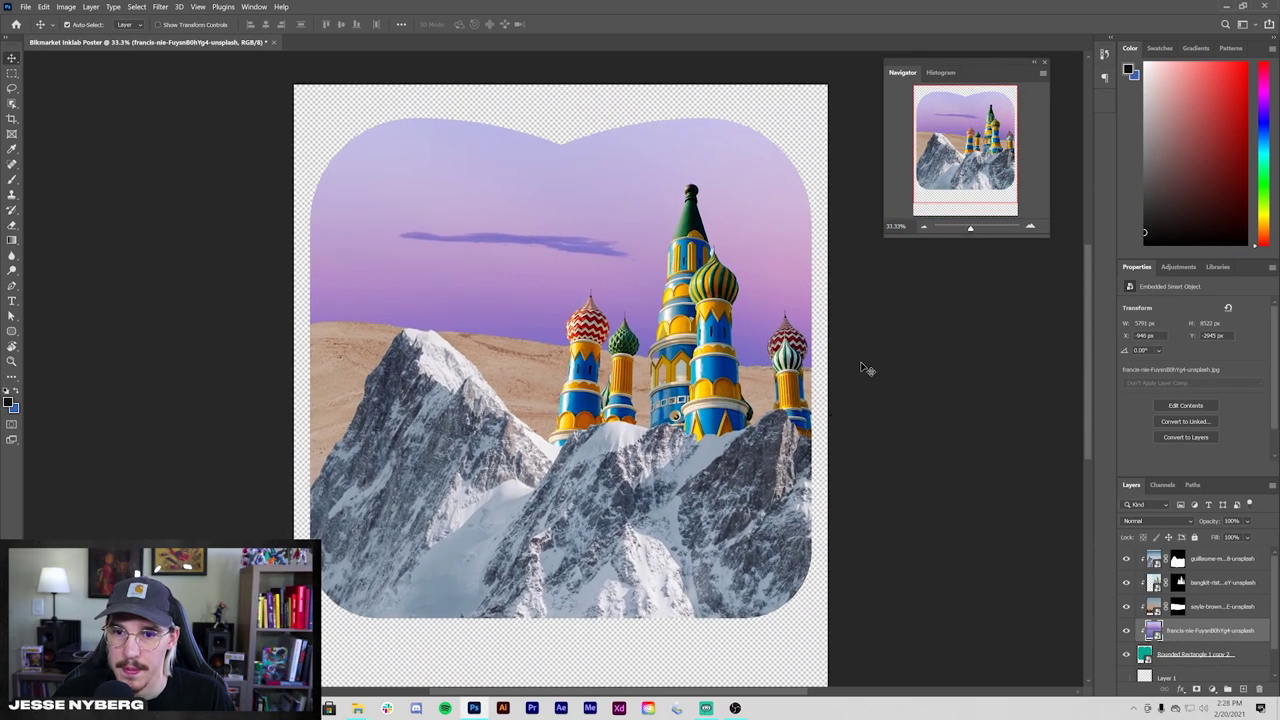
# - Draw a white circle about 1631 px wide with the Ellipse tool in the sky above the left mountain peak
pyautogui.click(11, 332)
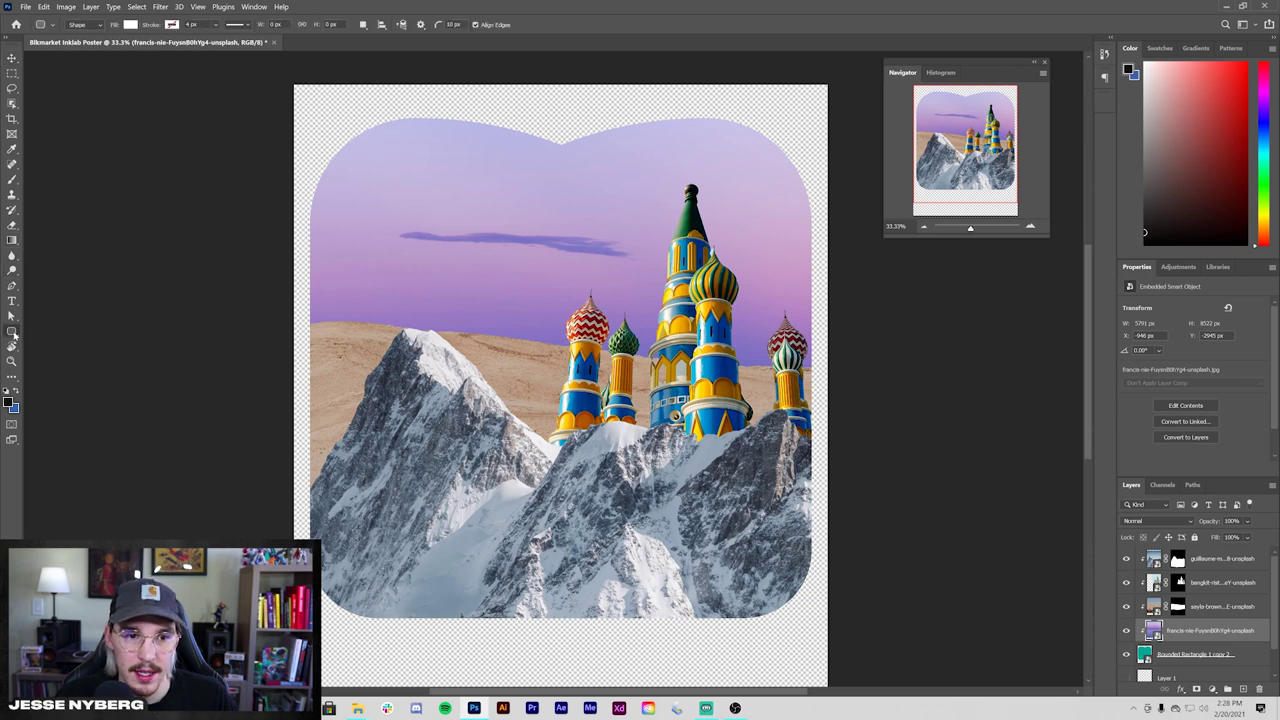
pyautogui.click(58, 343)
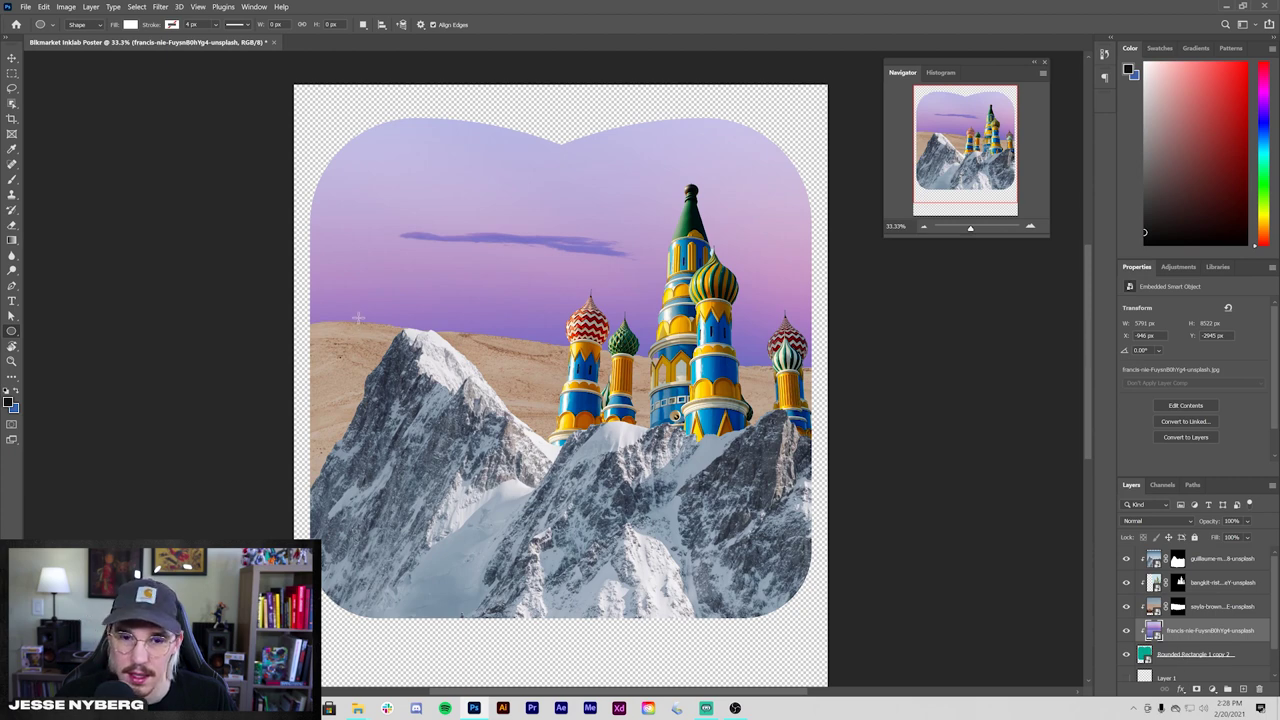
pyautogui.moveTo(349, 341)
pyautogui.mouseDown()
pyautogui.moveTo(634, 132)
pyautogui.moveTo(581, 160)
pyautogui.mouseUp()
pyautogui.click(13, 67)
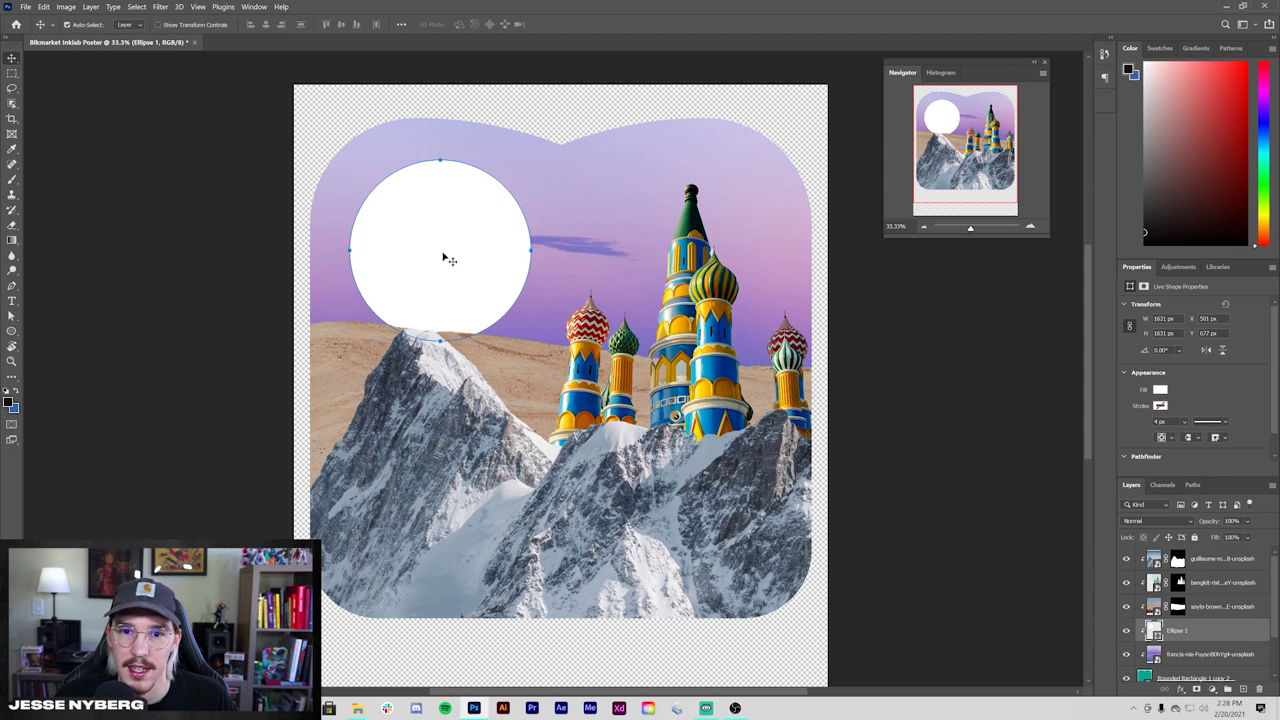
# - Lower the white circle so its base sits behind the dunes and left peak, and fill it with orange #f4a312
pyautogui.moveTo(443, 257); pyautogui.dragTo(435, 302)
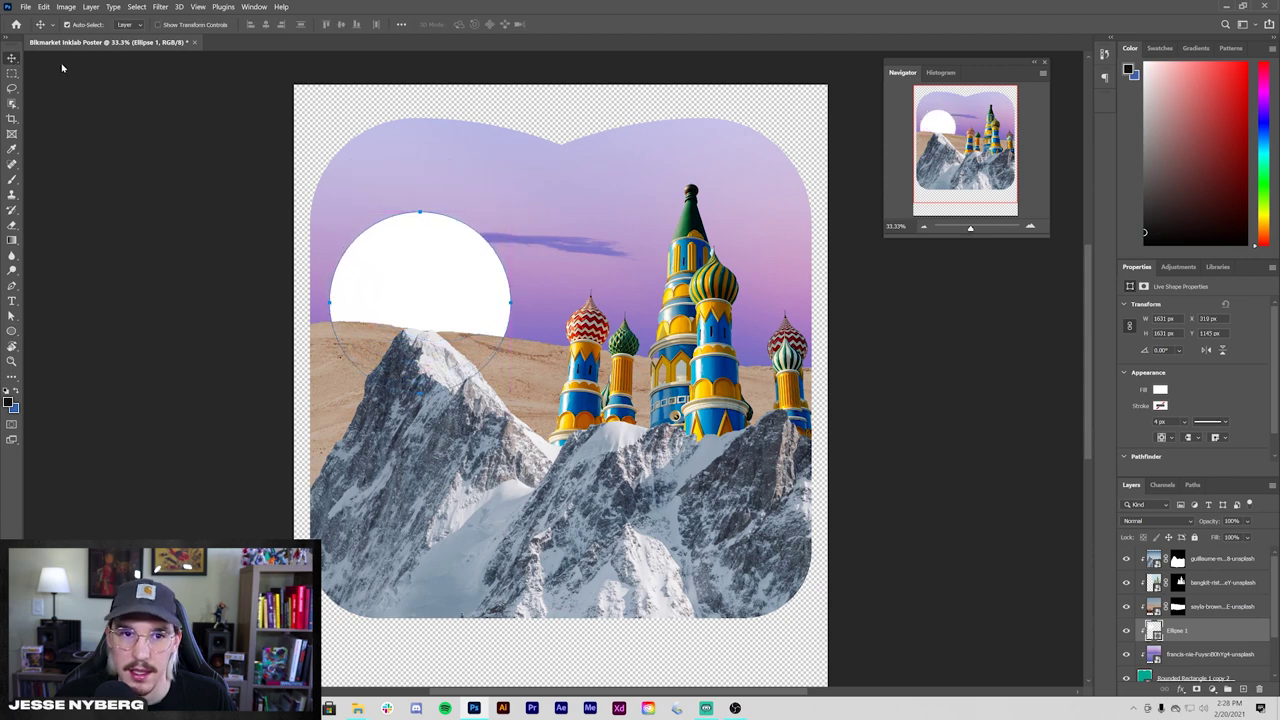
pyautogui.click(11, 333)
pyautogui.click(130, 24)
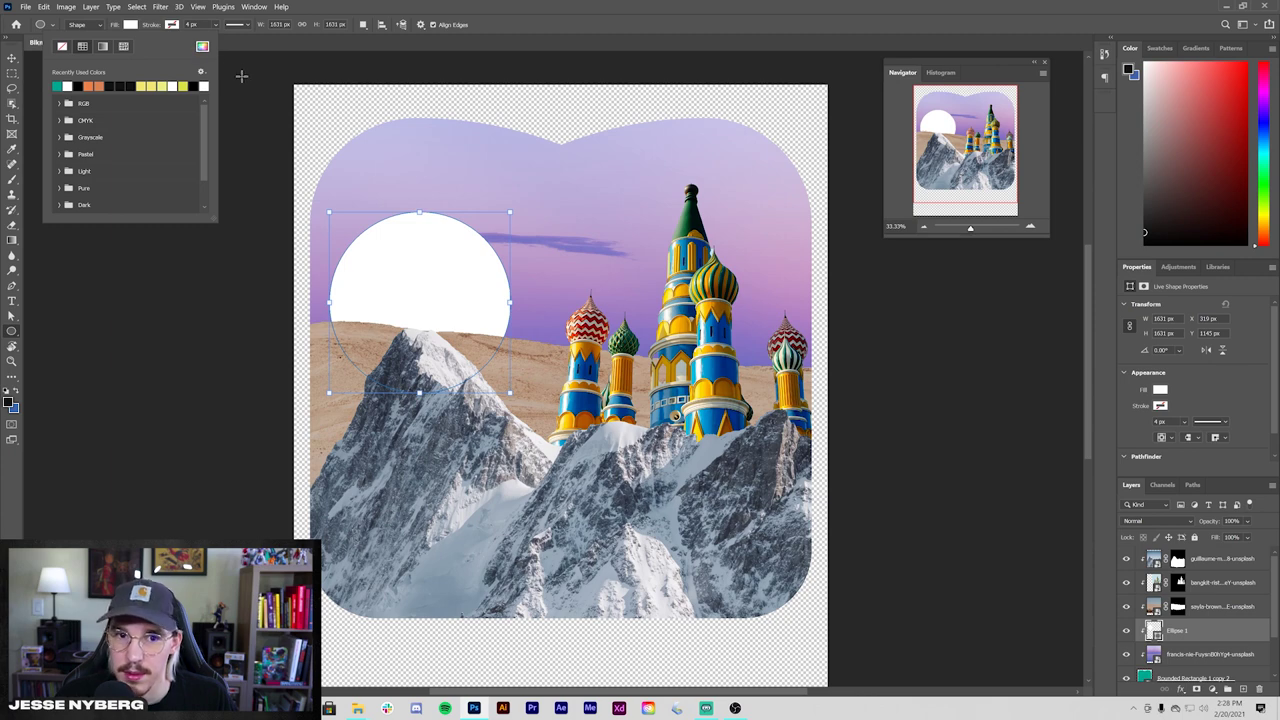
pyautogui.click(202, 48)
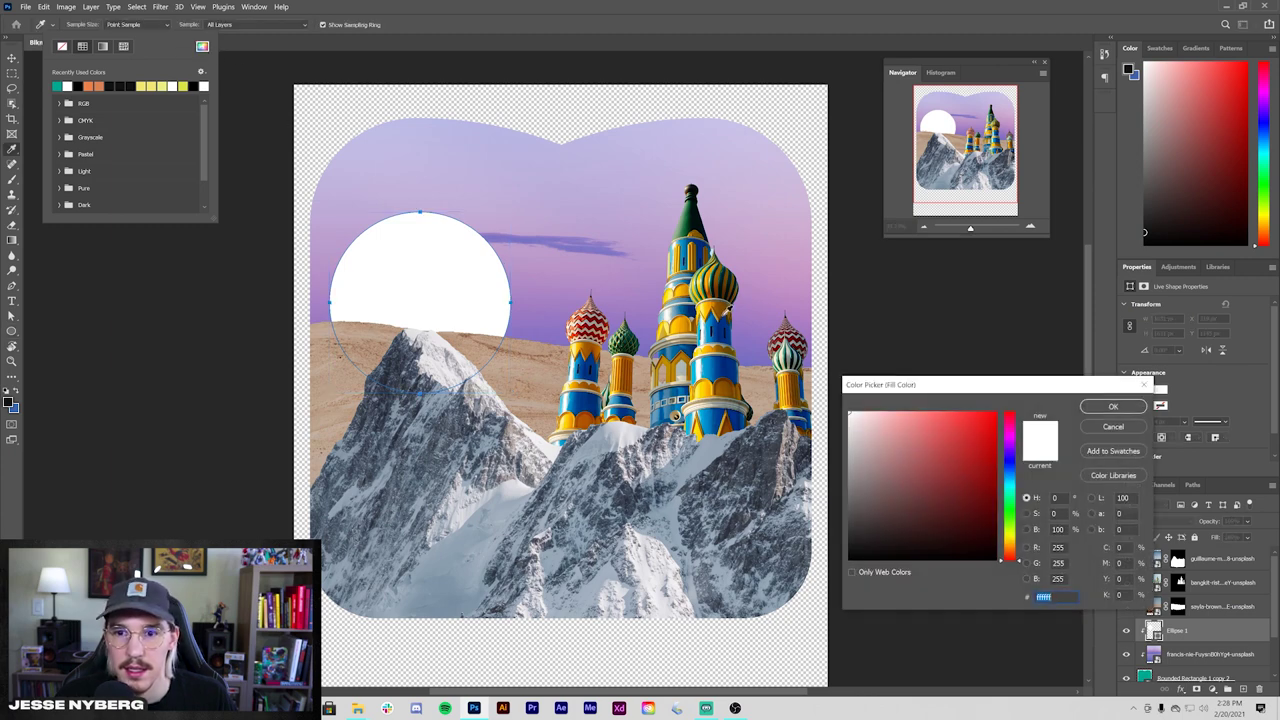
pyautogui.click(707, 322)
pyautogui.moveTo(698, 308); pyautogui.dragTo(589, 343)
pyautogui.click(983, 423)
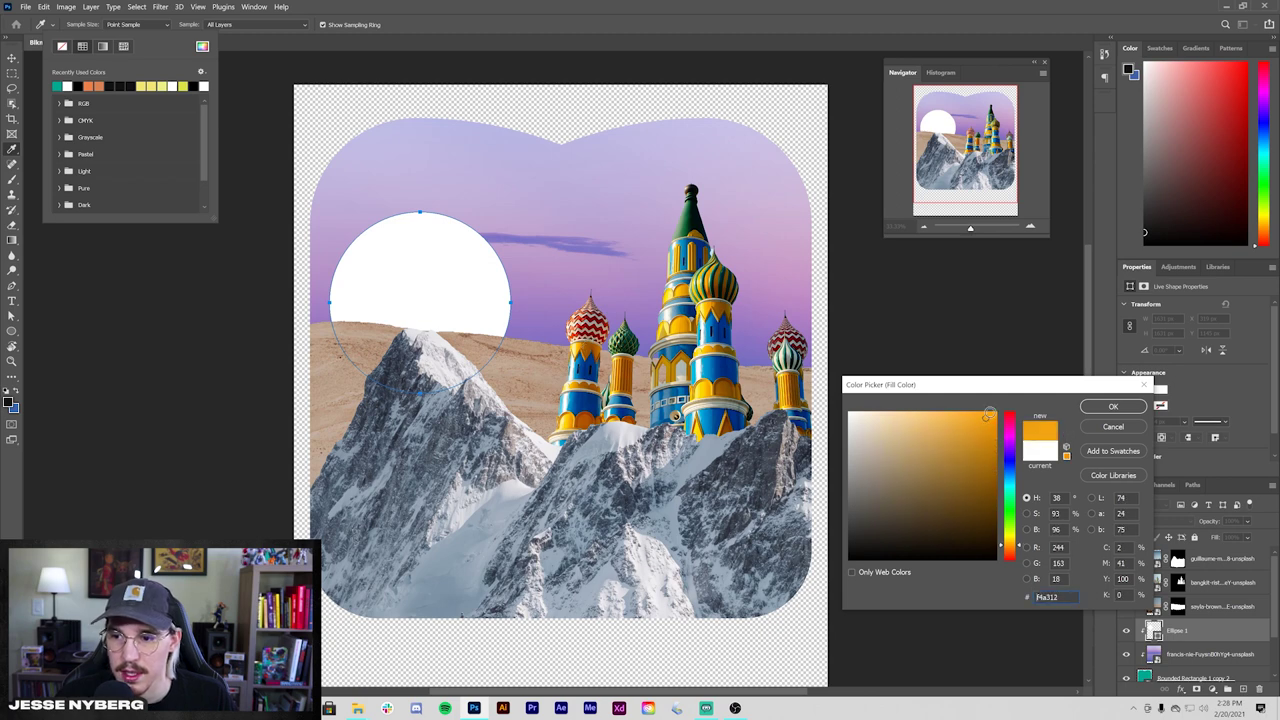
pyautogui.click(1108, 407)
pyautogui.click(11, 58)
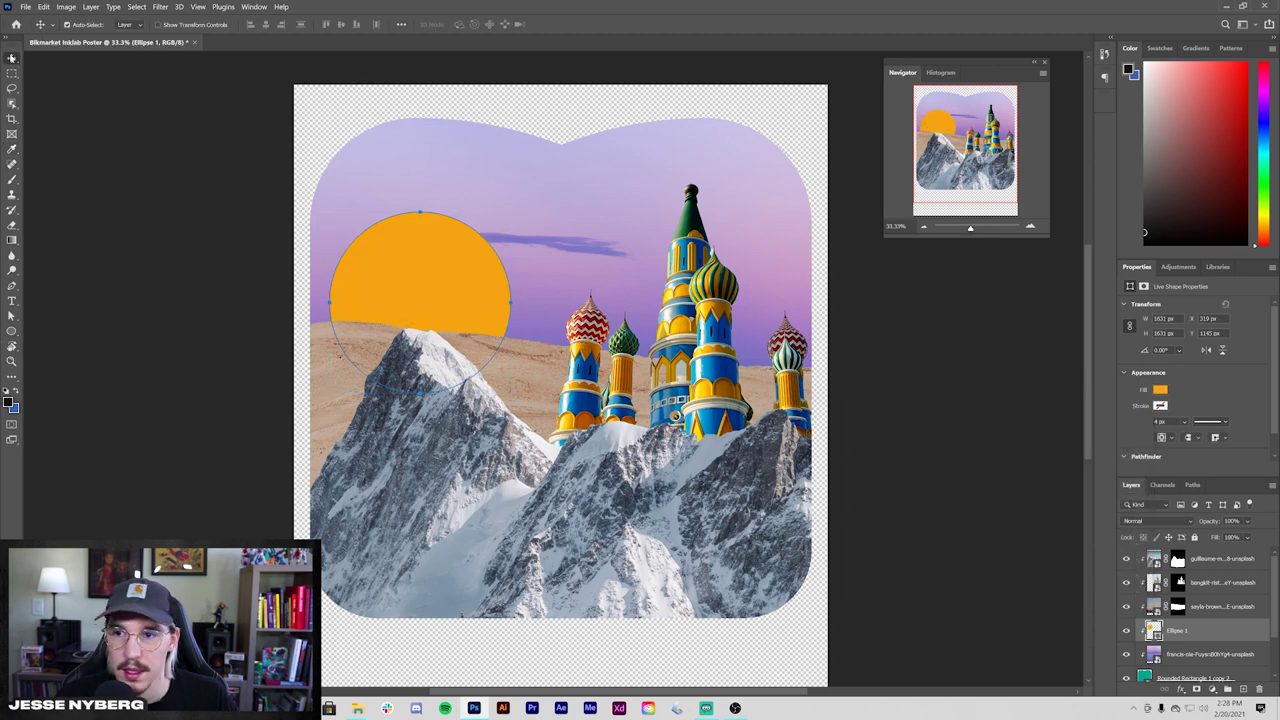
# - Move the orange circle straight down by about 107 px so it sinks farther behind the dunes
pyautogui.click(193, 369)
pyautogui.click(447, 290)
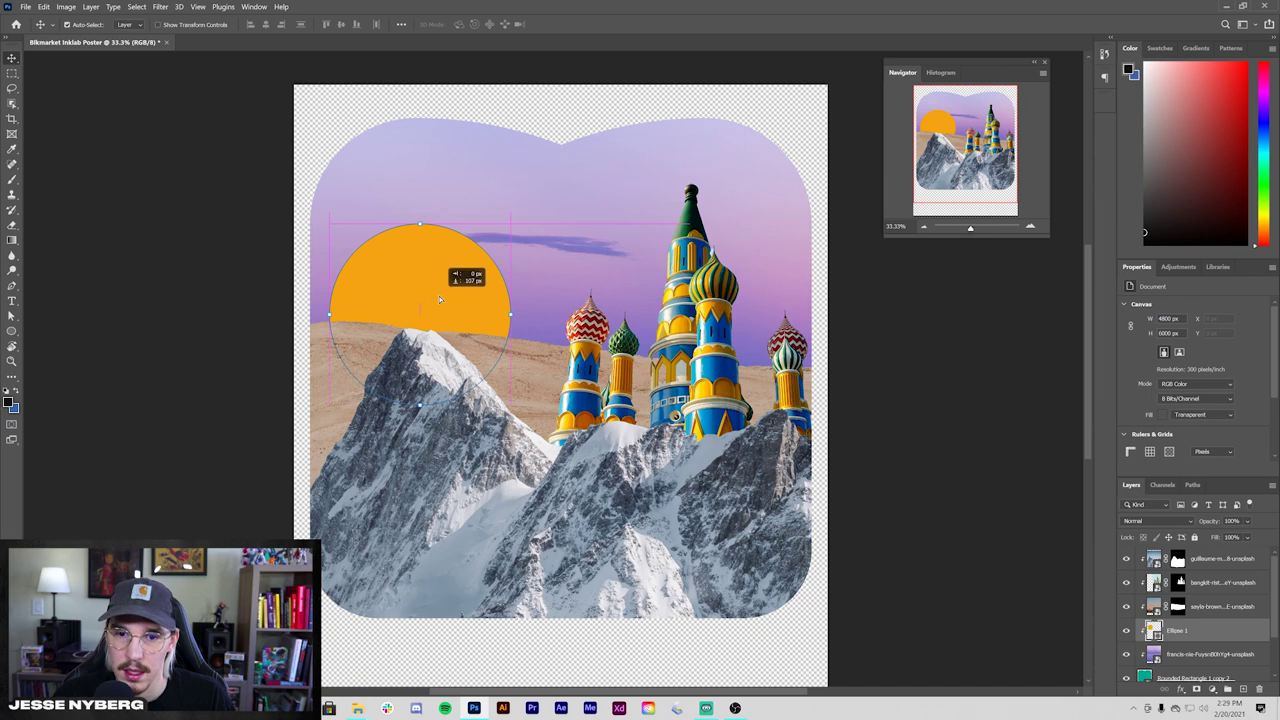
pyautogui.hotkey('ctrl', '-')
pyautogui.hotkey('ctrl', '-')
pyautogui.click(873, 384)
pyautogui.hotkey('ctrl', '-')
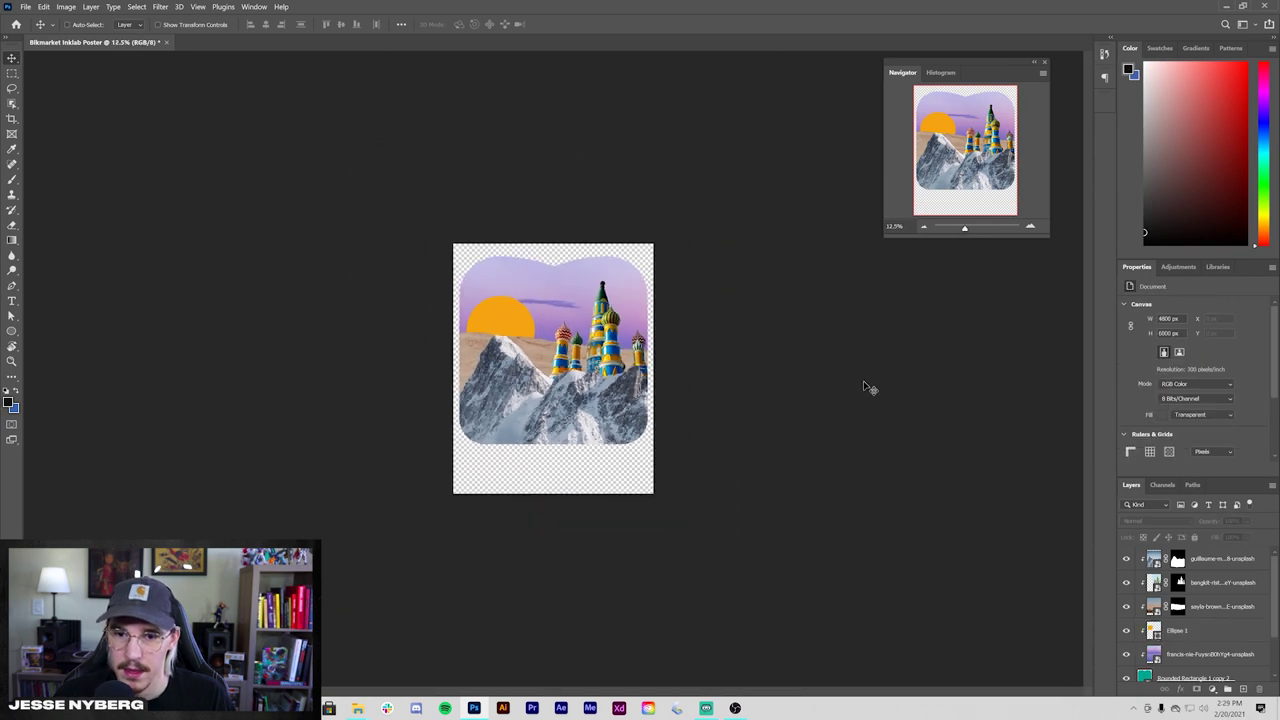
pyautogui.hotkey('ctrl', '+')
pyautogui.hotkey('ctrl', '+')
pyautogui.hotkey('ctrl', '+')
# - Hide the desert layer and enlarge the orange circle to about 1701 px wide
pyautogui.click(520, 341)
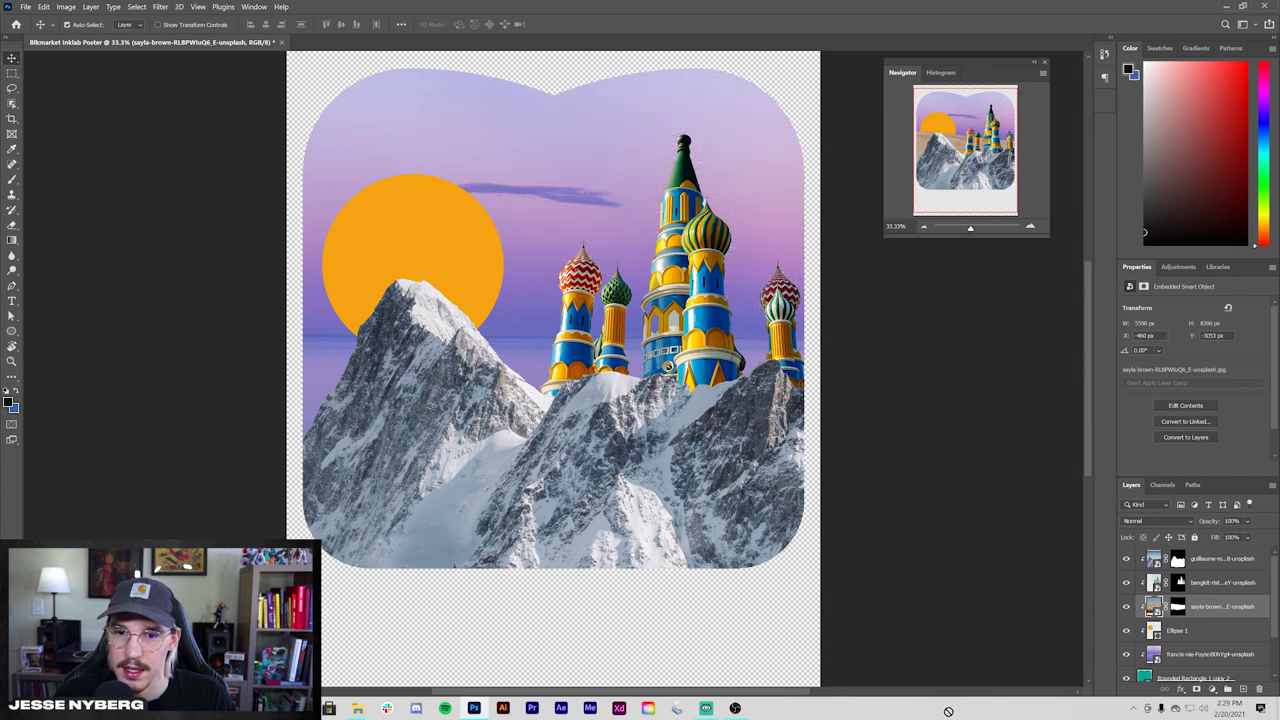
pyautogui.click(437, 257)
pyautogui.hotkey('ctrl', 't')
pyautogui.moveTo(500, 263); pyautogui.dragTo(452, 262)
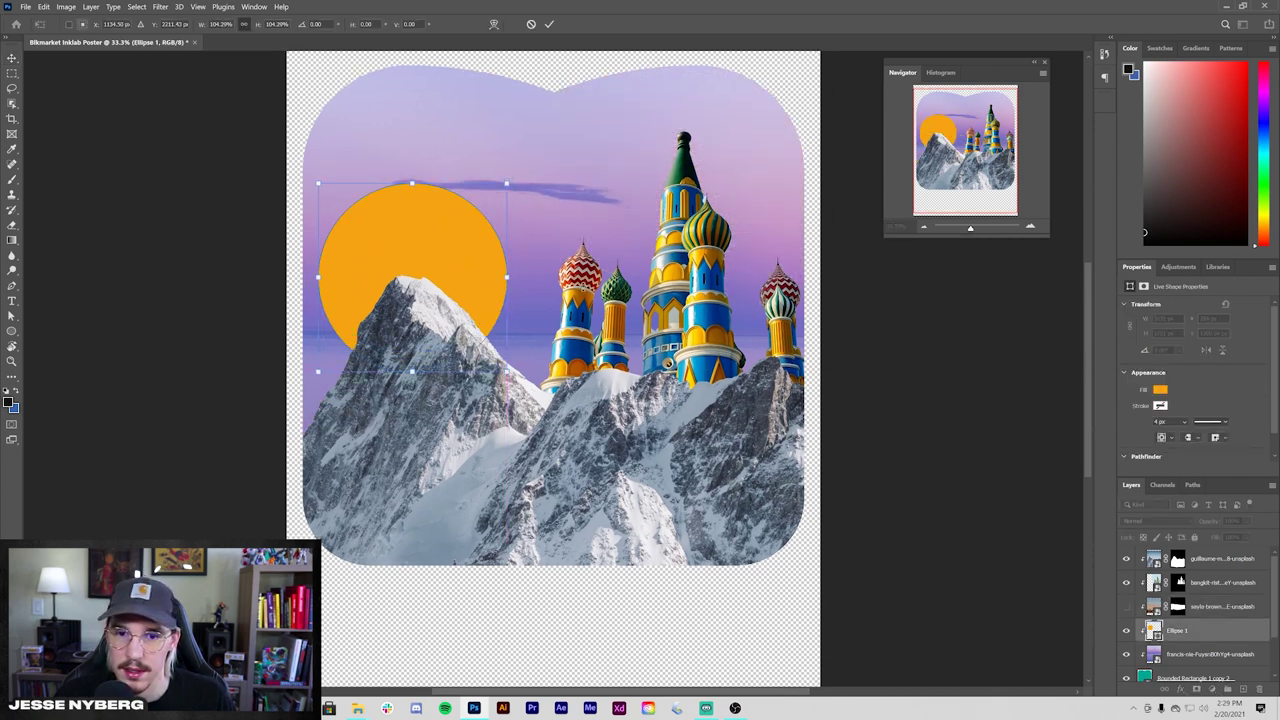
pyautogui.press('Return')
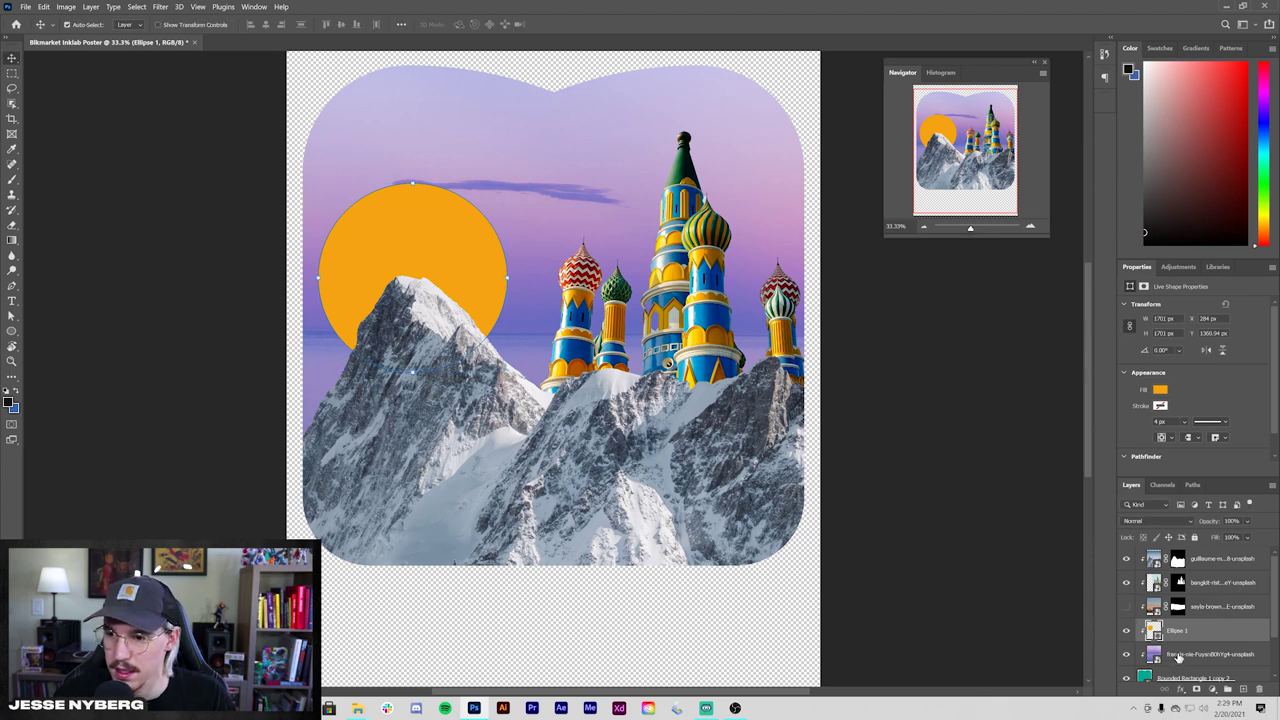
# - Shift the cathedral slightly up and move the orange circle into the open sky above the left mountain peak
pyautogui.hotkey('ctrl', '-')
pyautogui.hotkey('ctrl', '-')
pyautogui.click(928, 502)
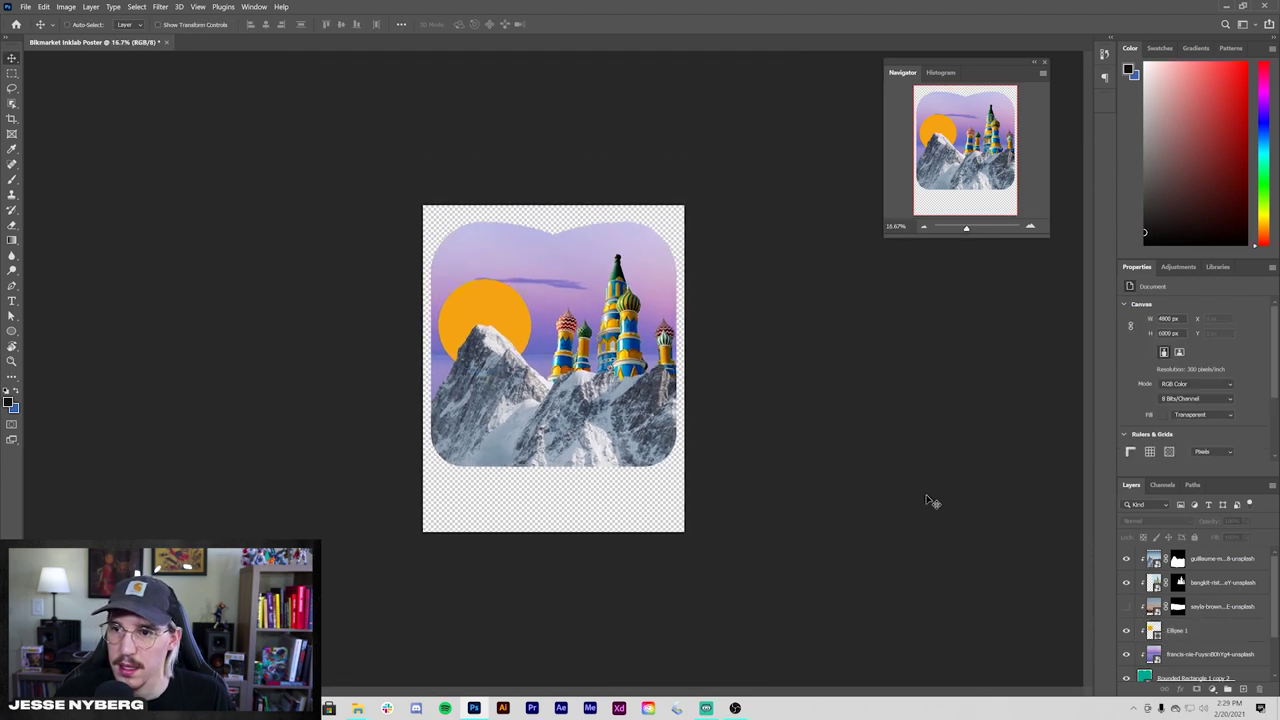
pyautogui.hotkey('ctrl', '+')
pyautogui.moveTo(667, 345)
pyautogui.mouseDown()
pyautogui.moveTo(665, 308)
pyautogui.moveTo(666, 320)
pyautogui.mouseUp()
pyautogui.moveTo(480, 298); pyautogui.dragTo(486, 226)
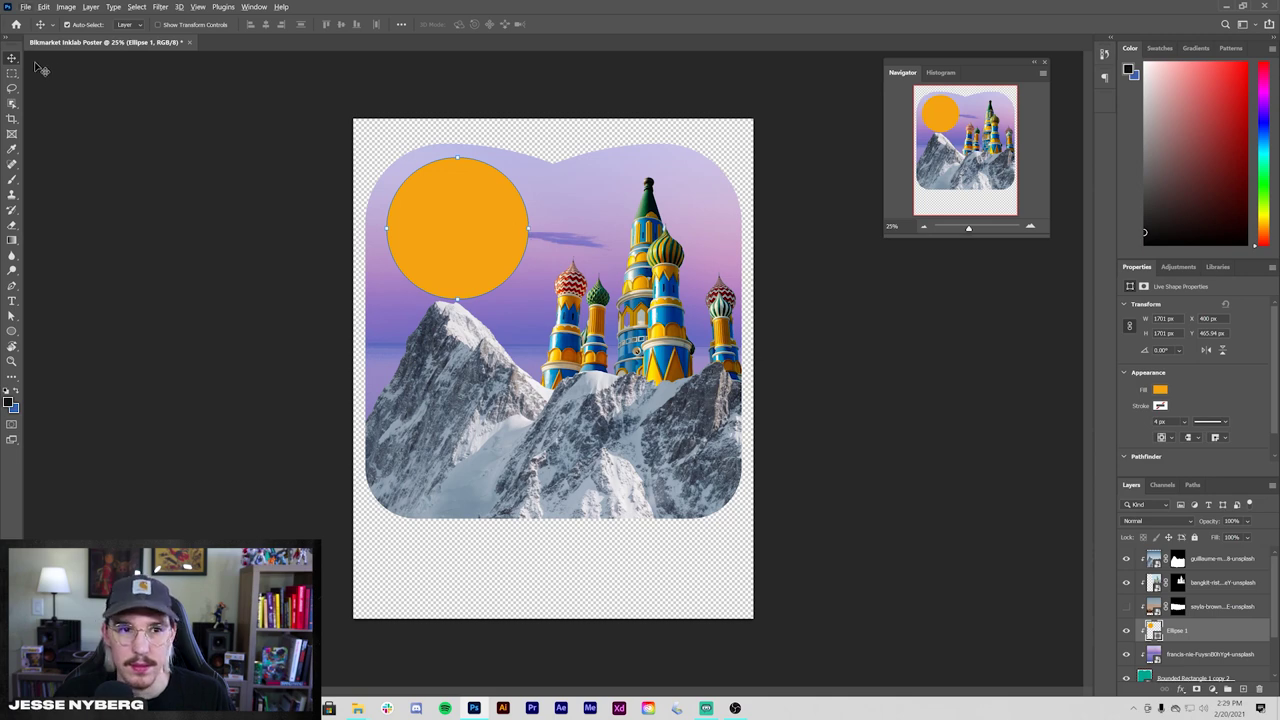
# - Scale the orange circle down to about 86% and keep it in the sky above the left peak
pyautogui.hotkey('ctrl', 't')
pyautogui.moveTo(527, 228); pyautogui.dragTo(489, 230)
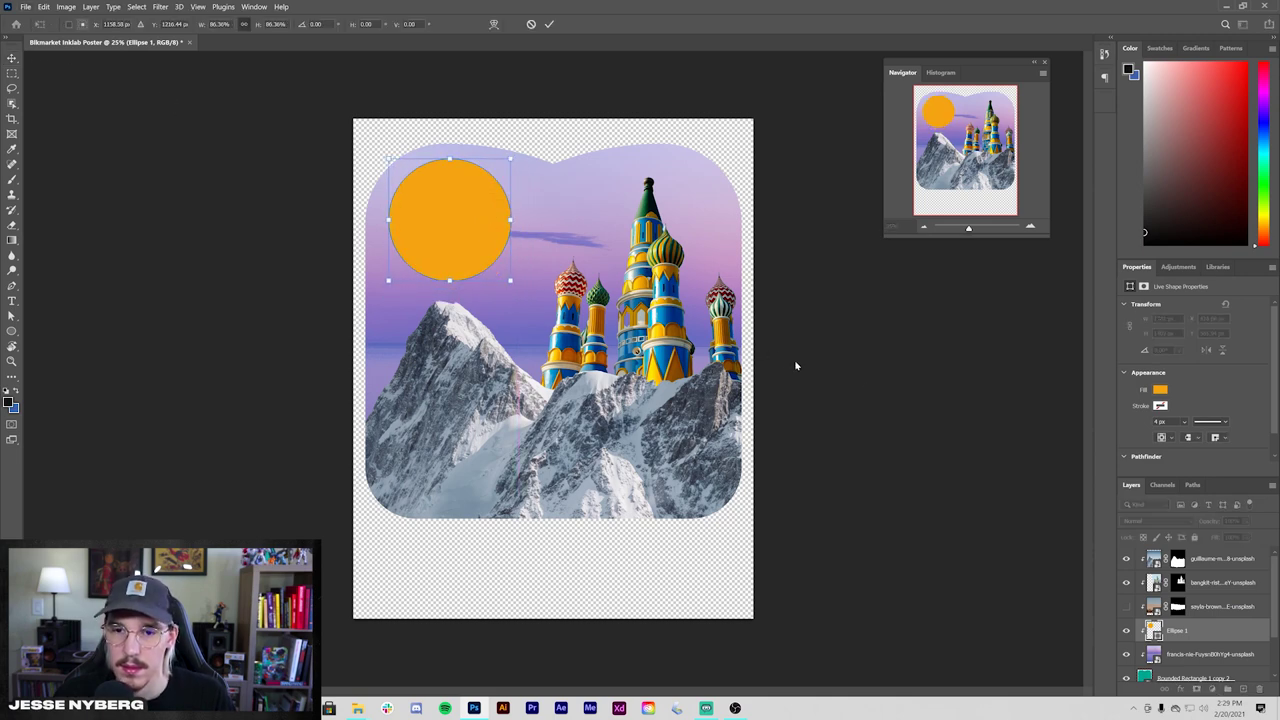
pyautogui.press('Return')
pyautogui.click(926, 407)
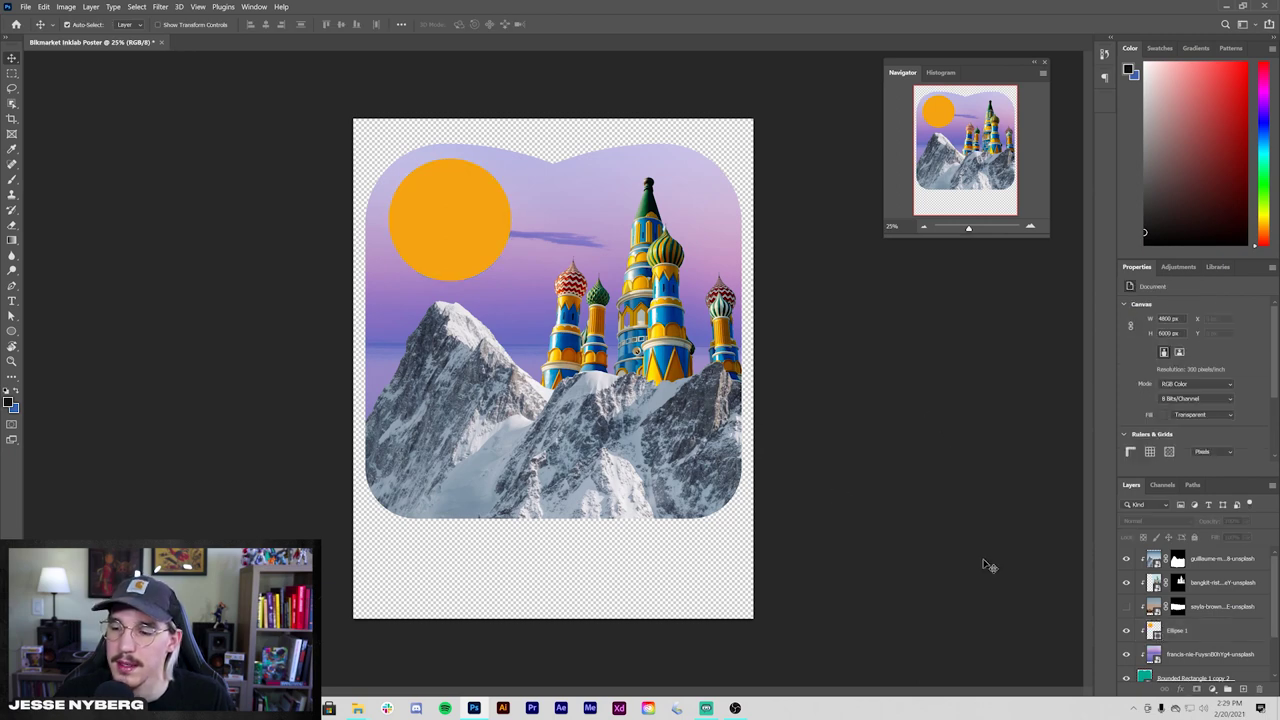
# - Compare the collage with and without the purple sky photo and review the clipped layers
pyautogui.click(1237, 607)
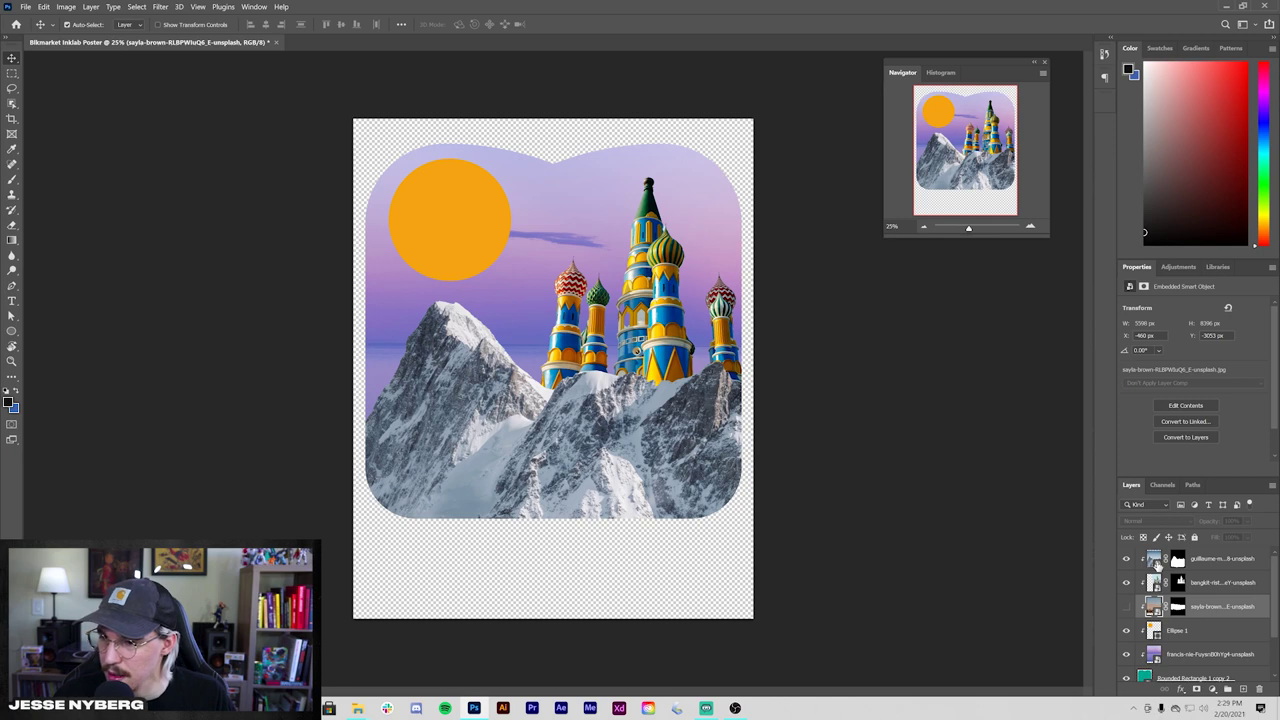
pyautogui.click(472, 430)
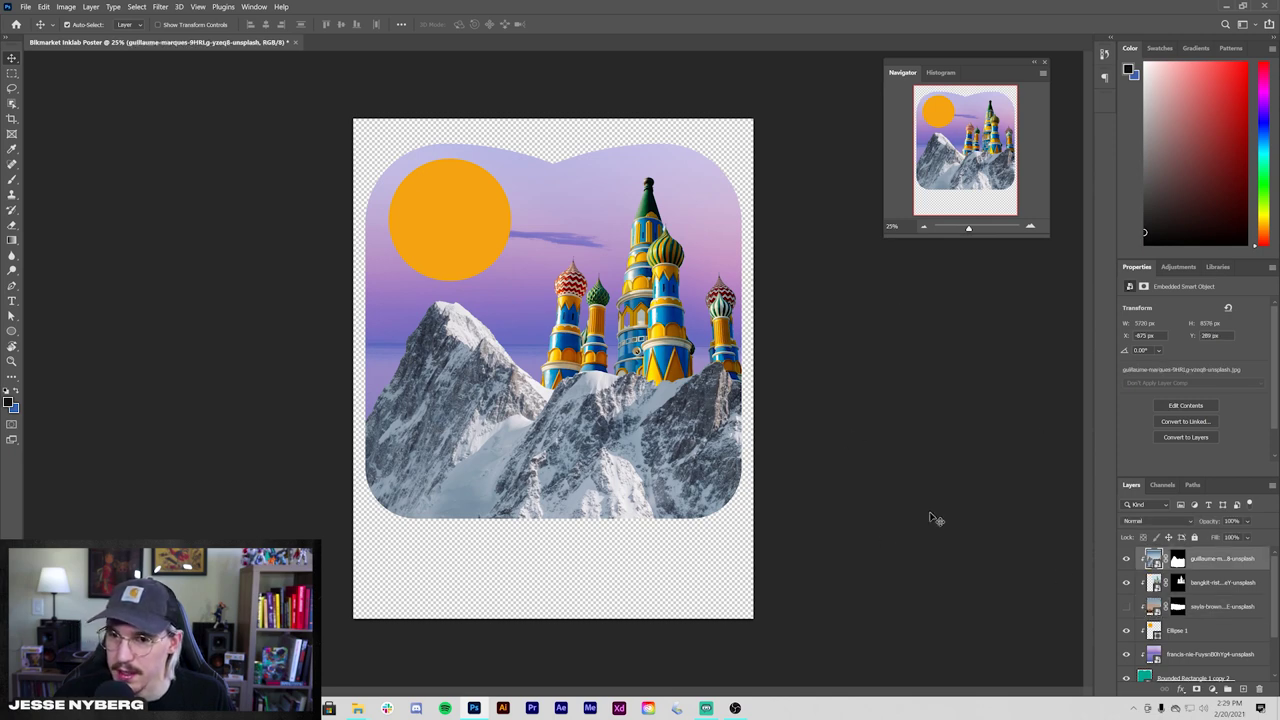
pyautogui.click(1220, 607)
pyautogui.scroll(-2, 1203, 618)
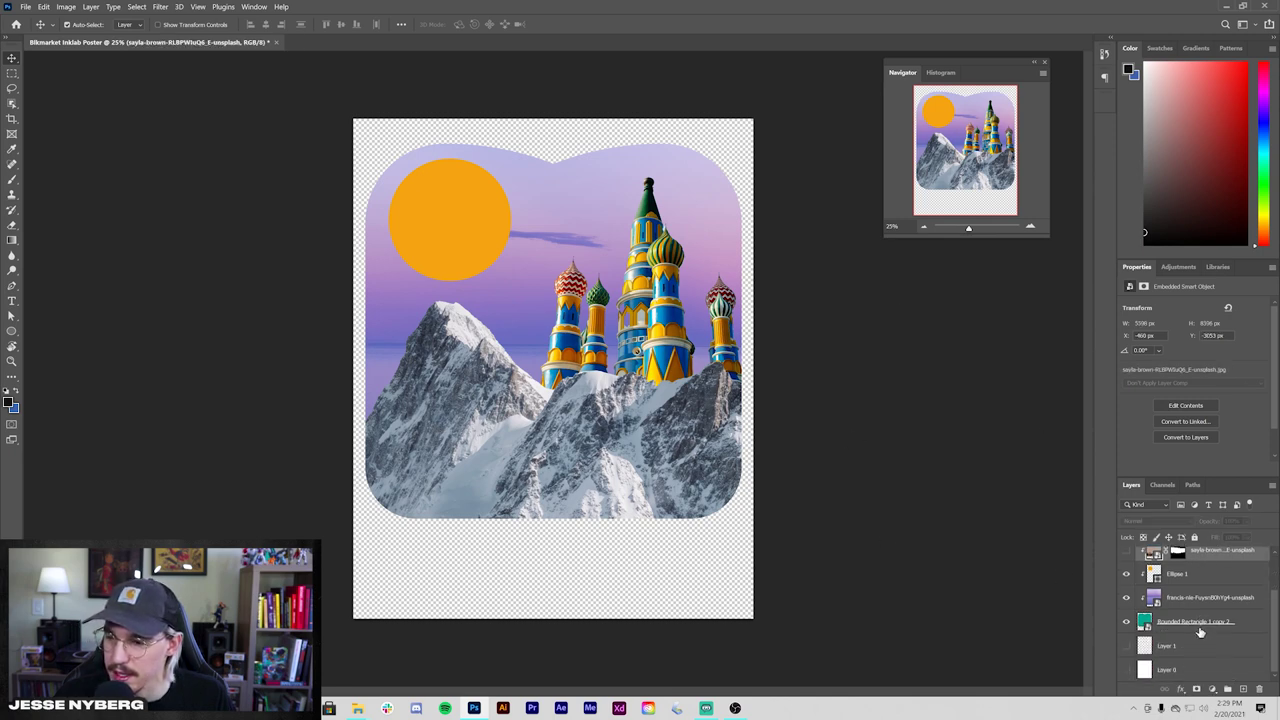
pyautogui.click(1192, 622)
pyautogui.scroll(2, 1191, 624)
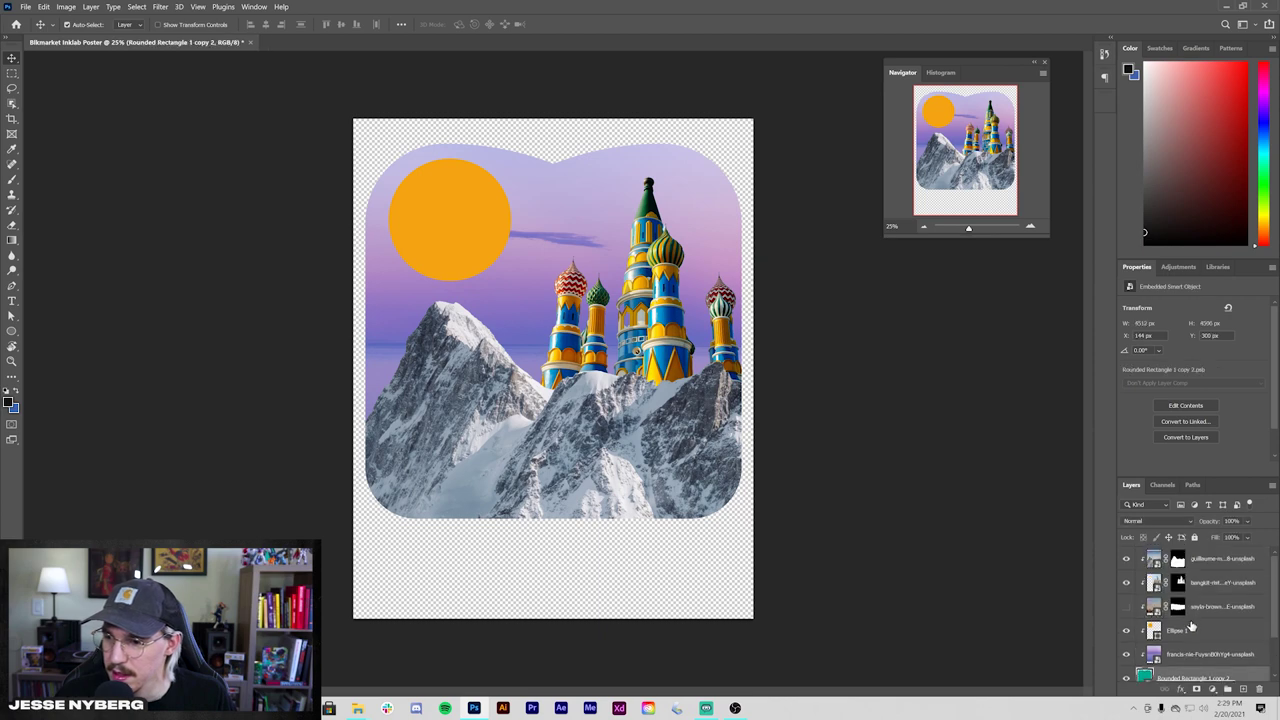
pyautogui.click(1126, 655)
pyautogui.click(1126, 655)
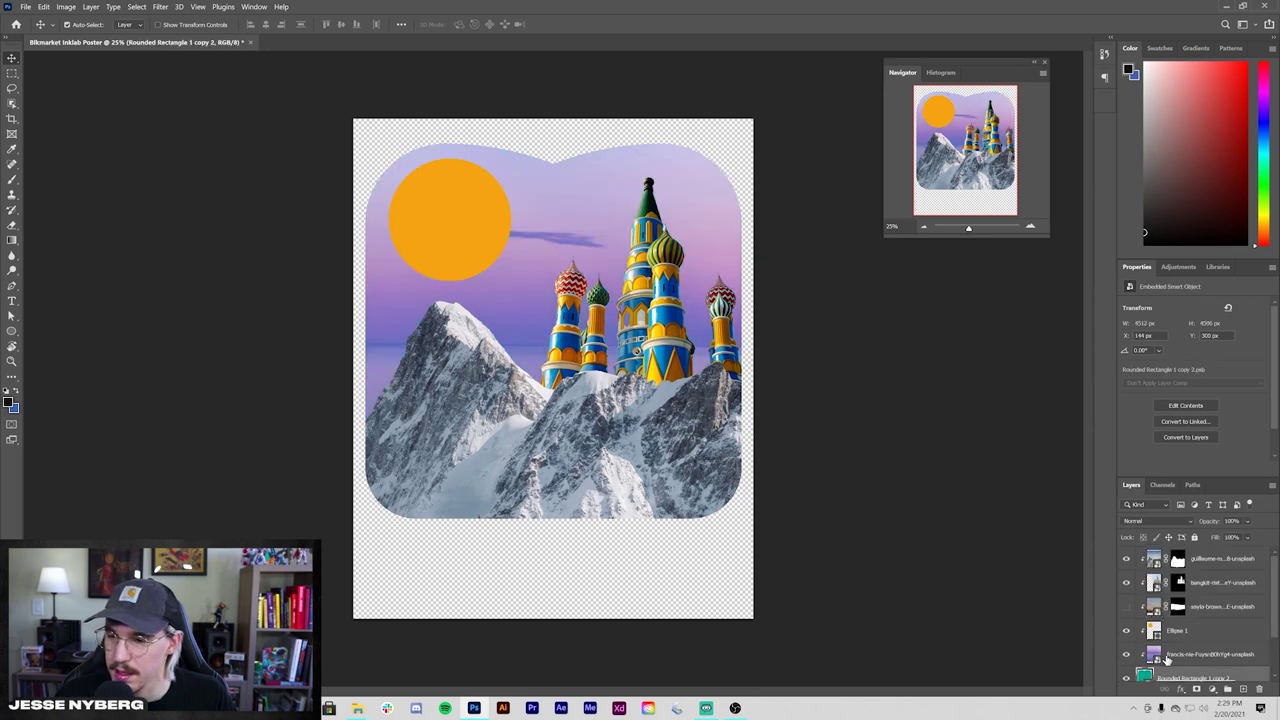
pyautogui.click(1126, 655)
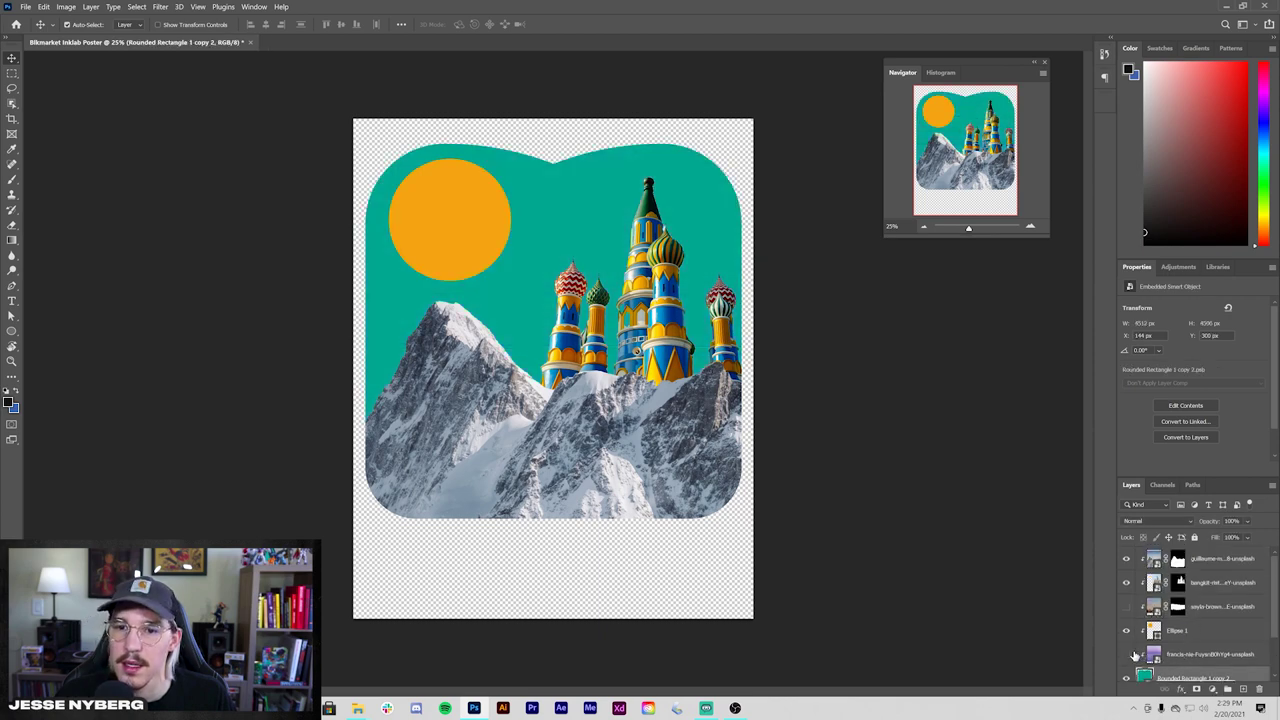
pyautogui.click(1126, 655)
# - Add a Color Lookup adjustment layer above the mountain photo, using the 2Strip.look 3DLUT file
pyautogui.click(1216, 560)
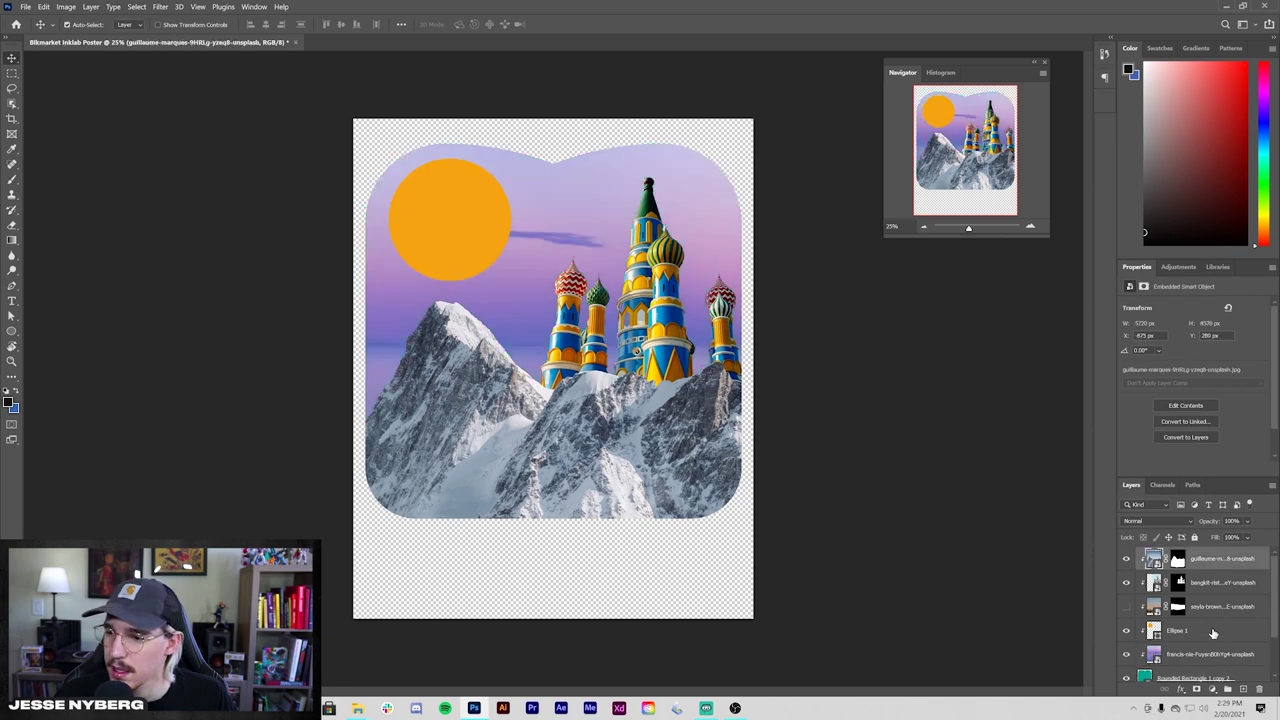
pyautogui.scroll(-2, 1212, 610)
pyautogui.scroll(2, 1210, 633)
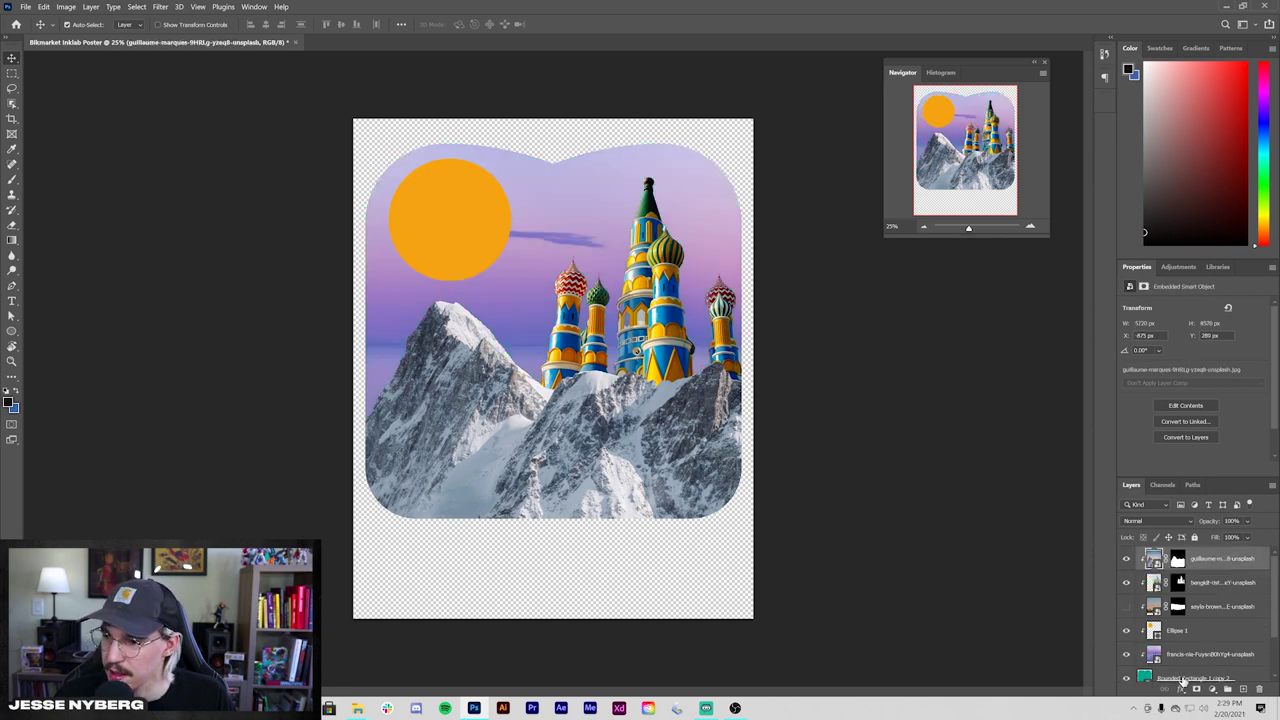
pyautogui.click(1211, 688)
pyautogui.click(1205, 633)
pyautogui.click(1189, 308)
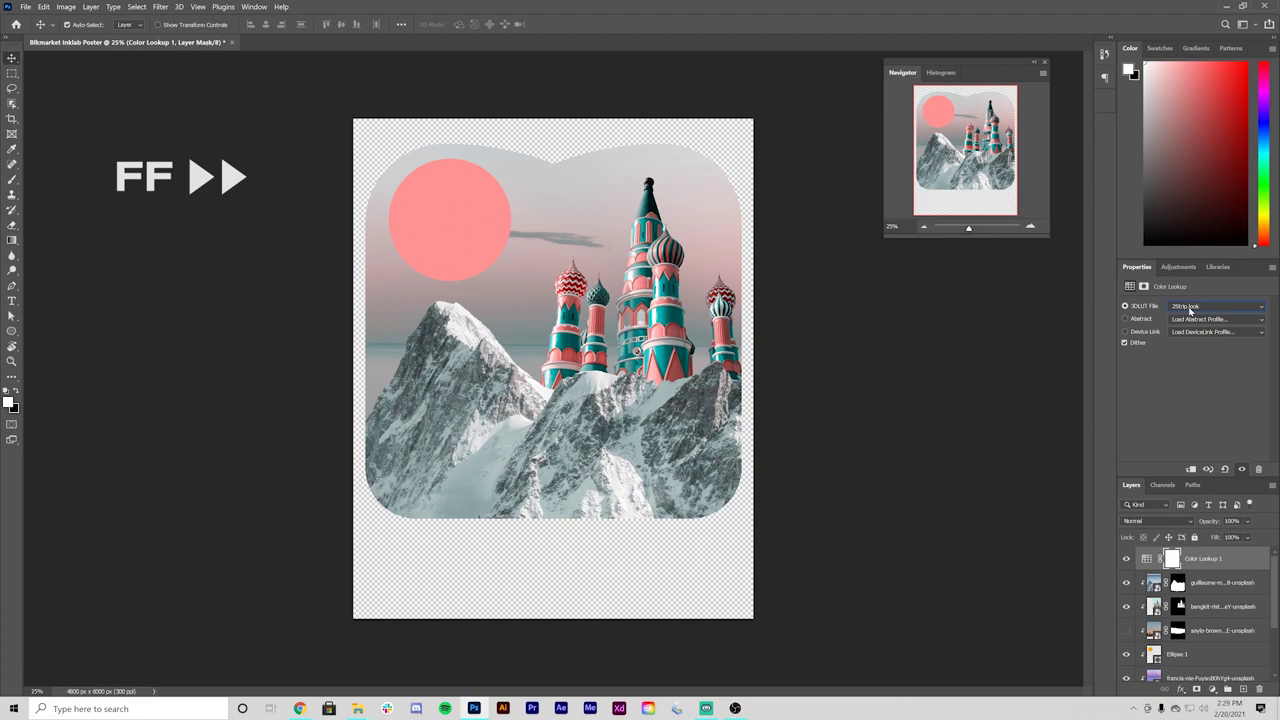
# - Try the other 3DLUT presets on the Color Lookup layer one after another, through Candlelight.CUBE down to TensionGreen.3DL
pyautogui.press('Down')
pyautogui.press('Down')
pyautogui.press('Down')
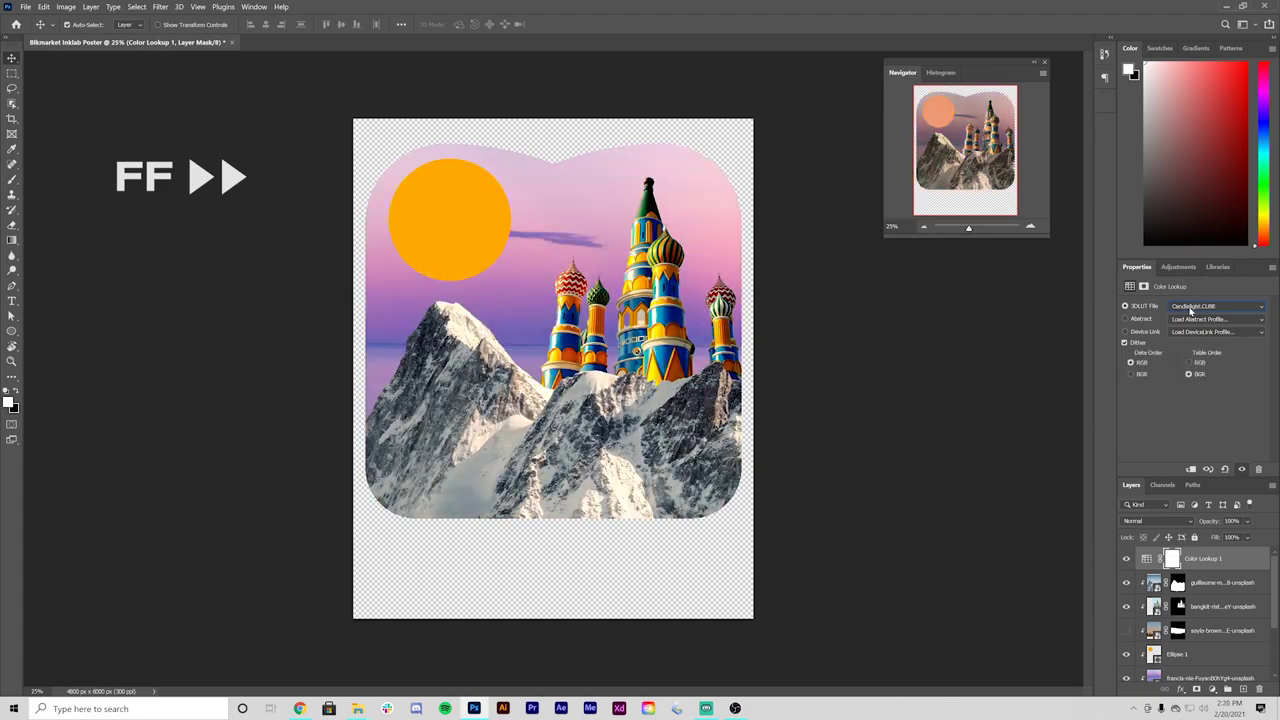
pyautogui.press('Down')
pyautogui.press('Down')
pyautogui.press('Down')
pyautogui.press('Down')
pyautogui.press('Down')
pyautogui.press('Down')
pyautogui.press('Down')
pyautogui.press('Down')
pyautogui.press('Down')
pyautogui.press('Down')
pyautogui.press('Down')
pyautogui.press('Down')
pyautogui.press('Down')
pyautogui.press('Down')
pyautogui.press('Down')
pyautogui.press('Down')
pyautogui.press('Down')
pyautogui.press('Down')
pyautogui.press('Down')
pyautogui.press('Down')
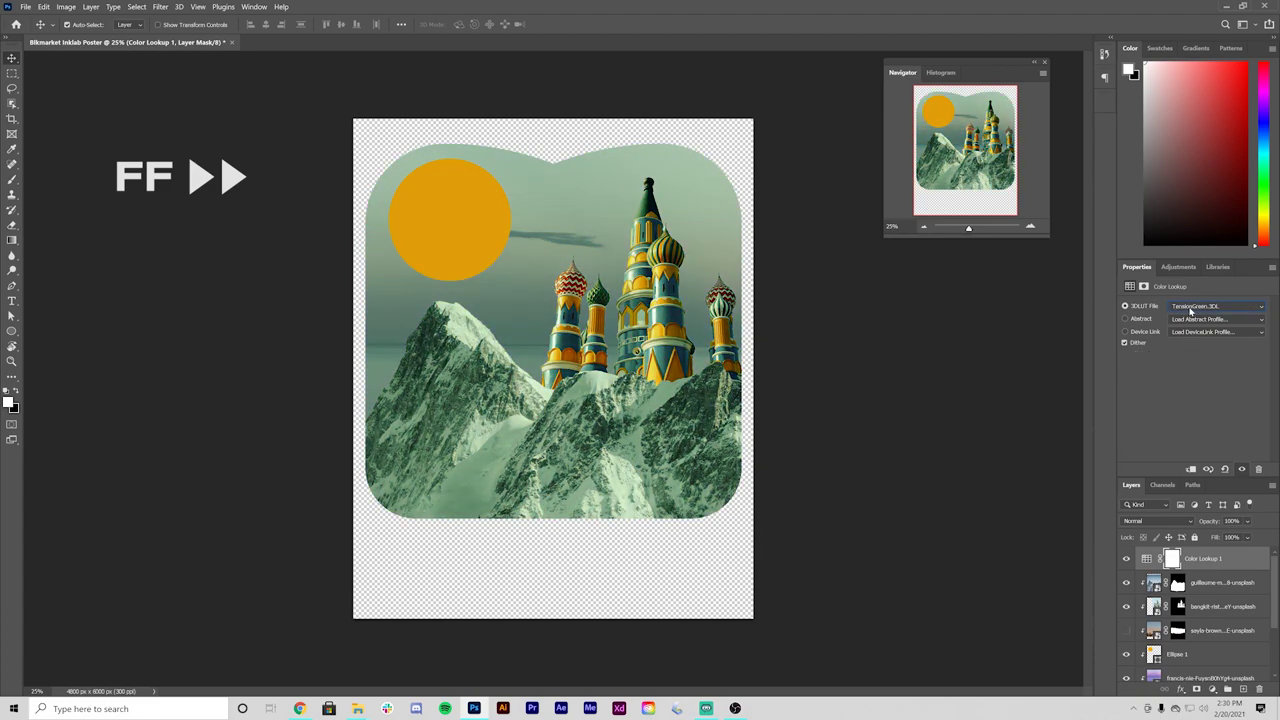
# - Set the Color Lookup back to 2Strip.look and add a Hue/Saturation adjustment layer above it
pyautogui.click(1189, 308)
pyautogui.click(1195, 332)
pyautogui.click(1211, 688)
pyautogui.click(1205, 577)
pyautogui.moveTo(1194, 350)
pyautogui.mouseDown()
pyautogui.moveTo(1137, 374)
pyautogui.moveTo(1265, 378)
pyautogui.moveTo(1194, 374)
pyautogui.mouseUp()
pyautogui.click(1199, 558)
# - Add a second Color Lookup adjustment layer directly above the first one, using the DropBlues.3DL preset
pyautogui.click(1200, 578)
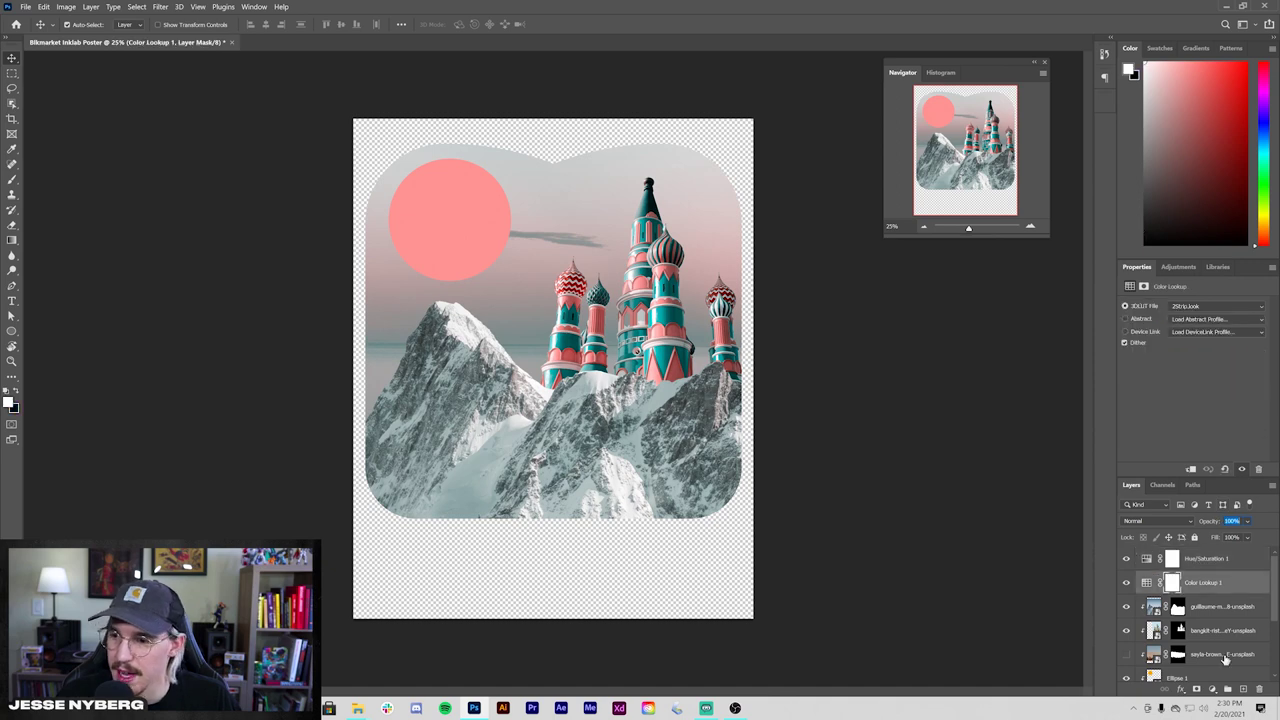
pyautogui.click(1213, 689)
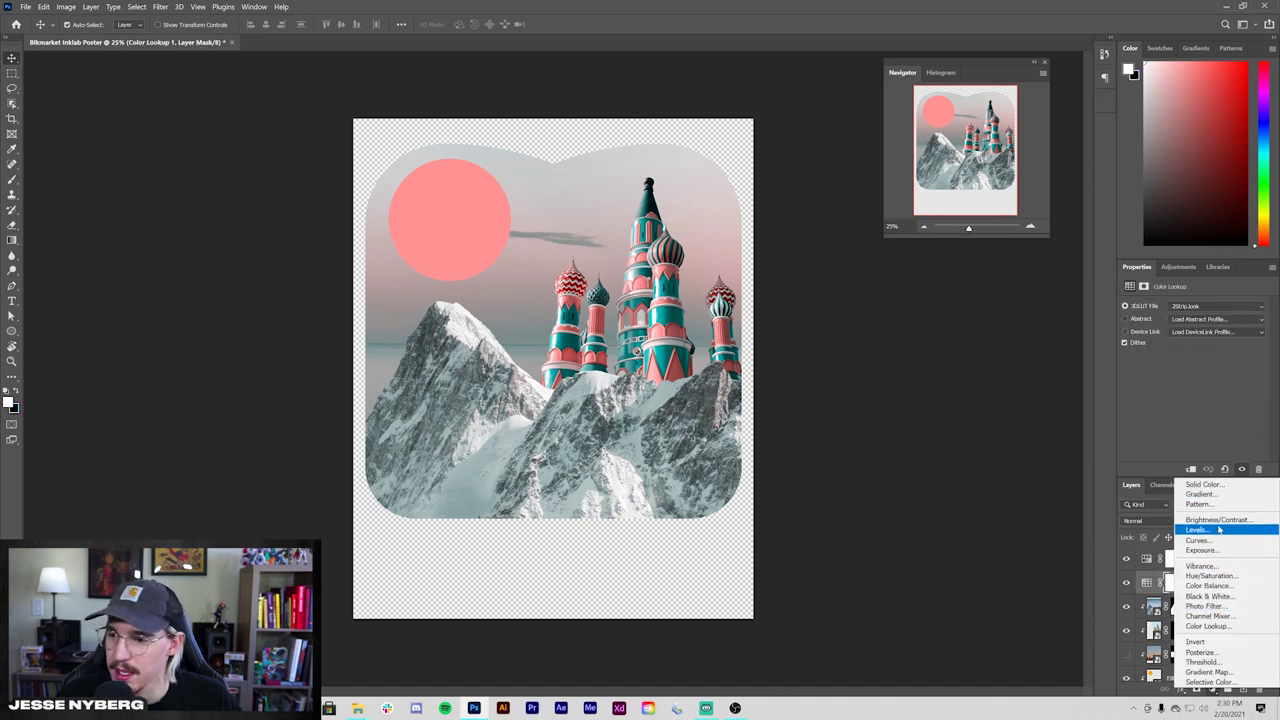
pyautogui.click(1208, 626)
pyautogui.click(1210, 306)
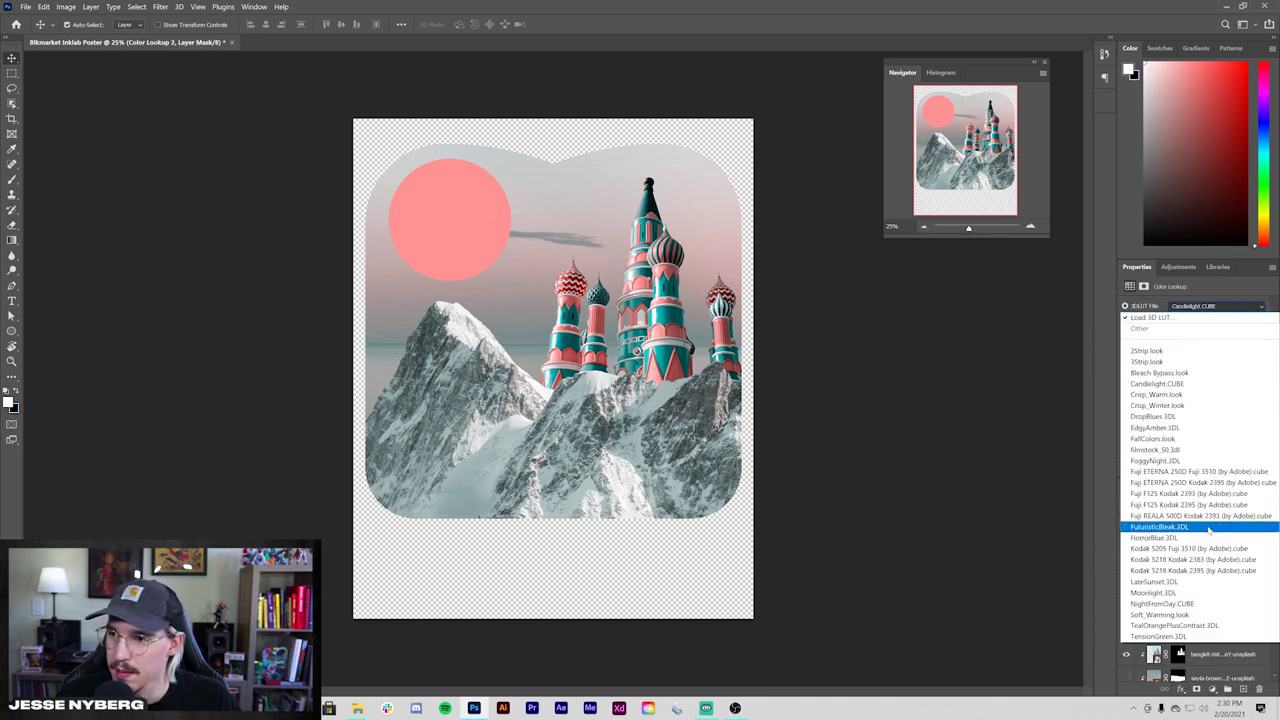
pyautogui.click(1170, 416)
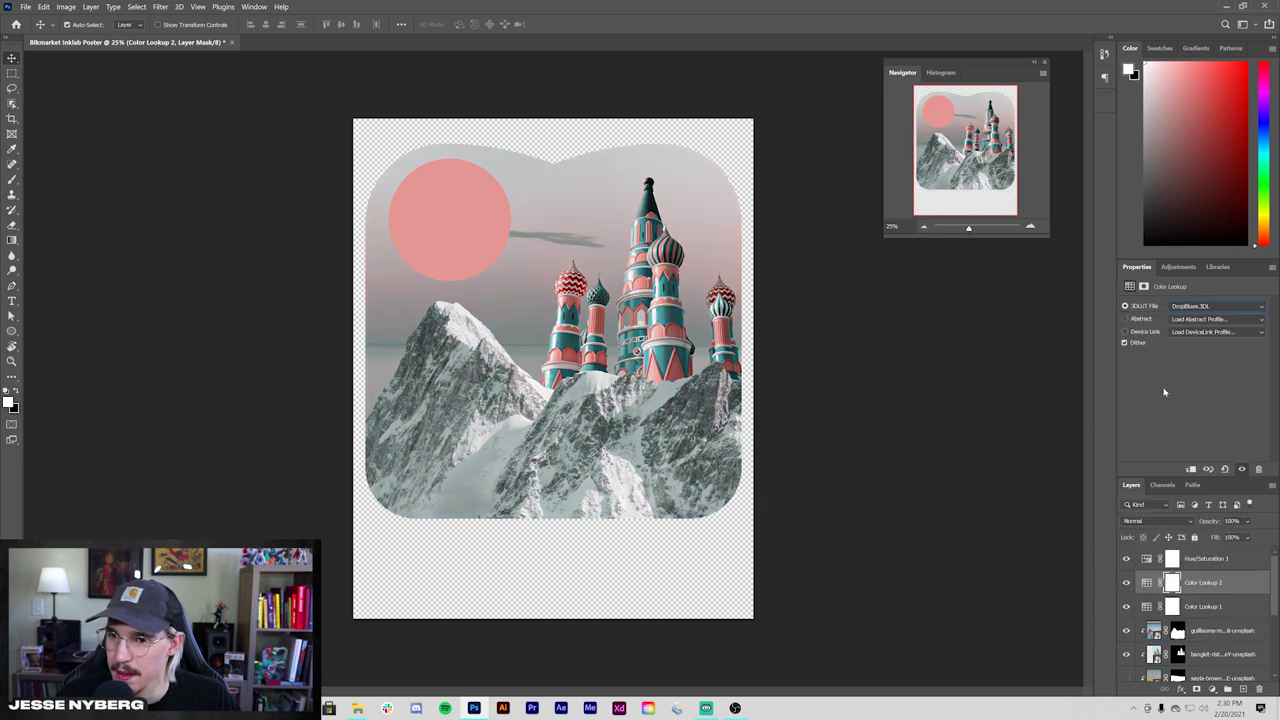
# - Hide the 2Strip.look adjustment layer and set the DropBlues.3DL layer's opacity to 70%
pyautogui.click(1126, 607)
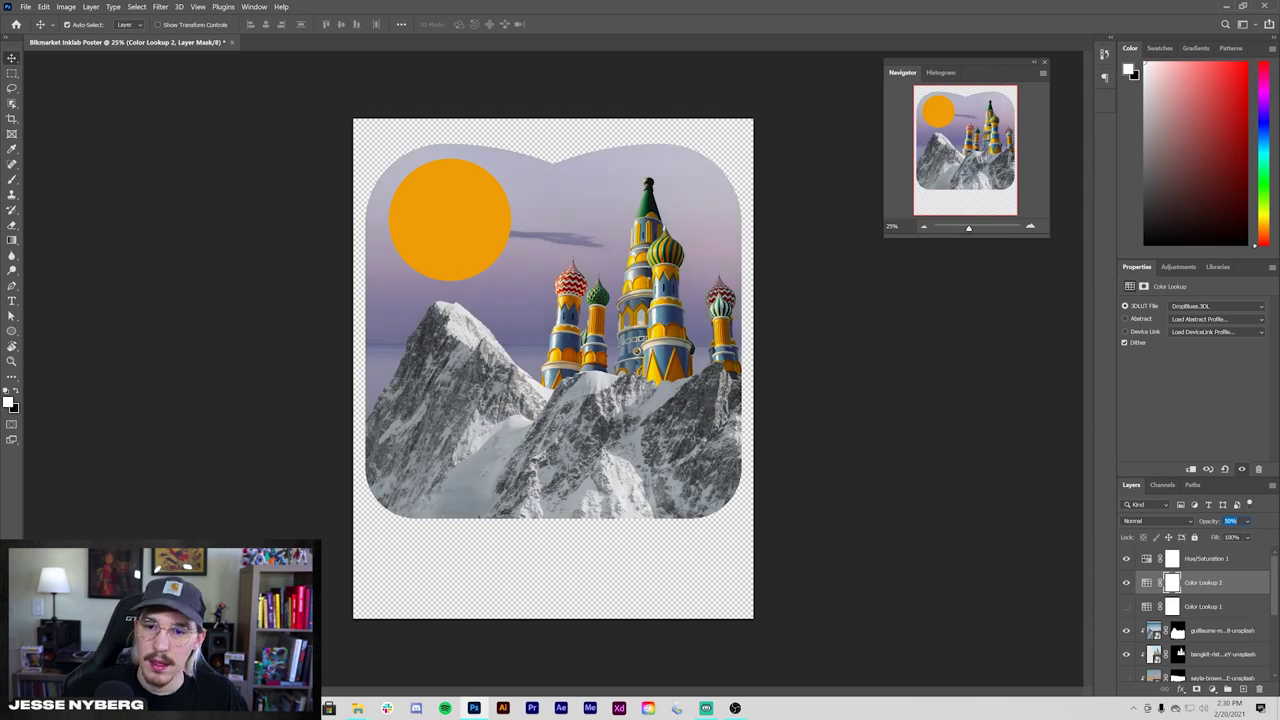
pyautogui.moveTo(1247, 521); pyautogui.dragTo(1255, 536)
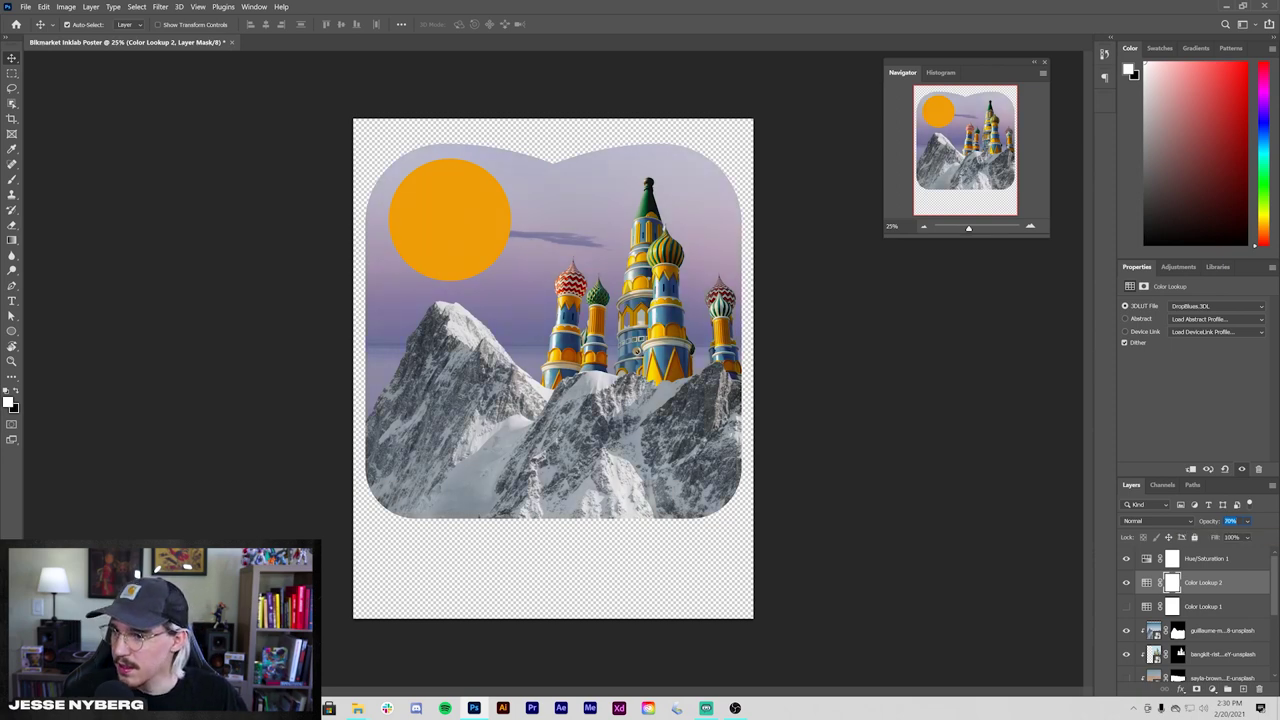
# - Show the 2Strip.look adjustment layer again and set its opacity to 30%
pyautogui.click(1145, 605)
pyautogui.click(1126, 607)
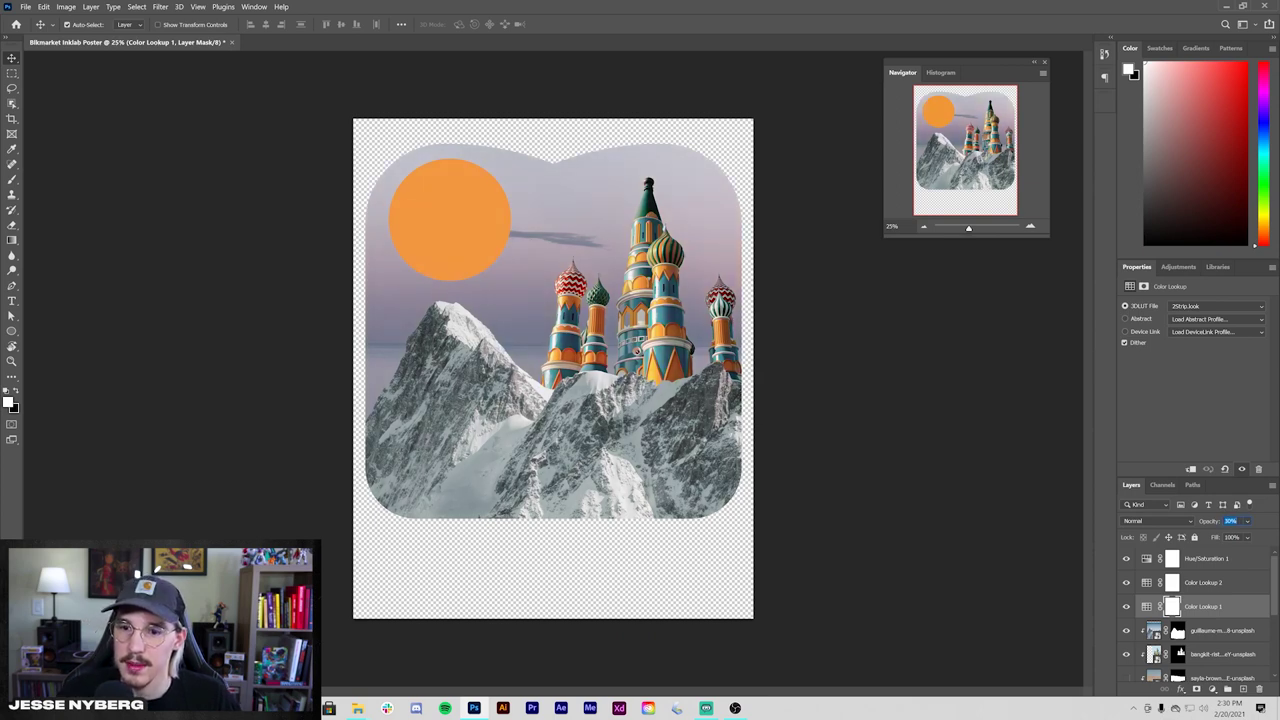
pyautogui.click(1200, 568)
pyautogui.click(866, 500)
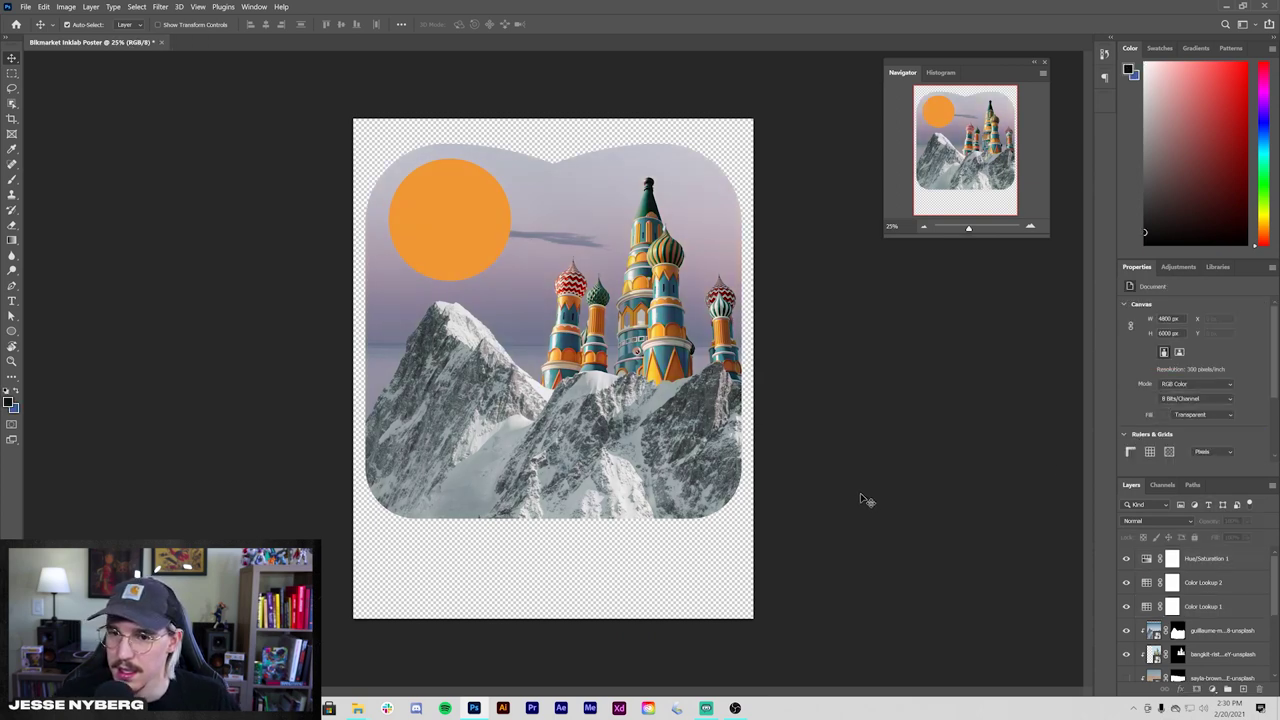
pyautogui.scroll(-2, 855, 481)
pyautogui.scroll(3, 840, 476)
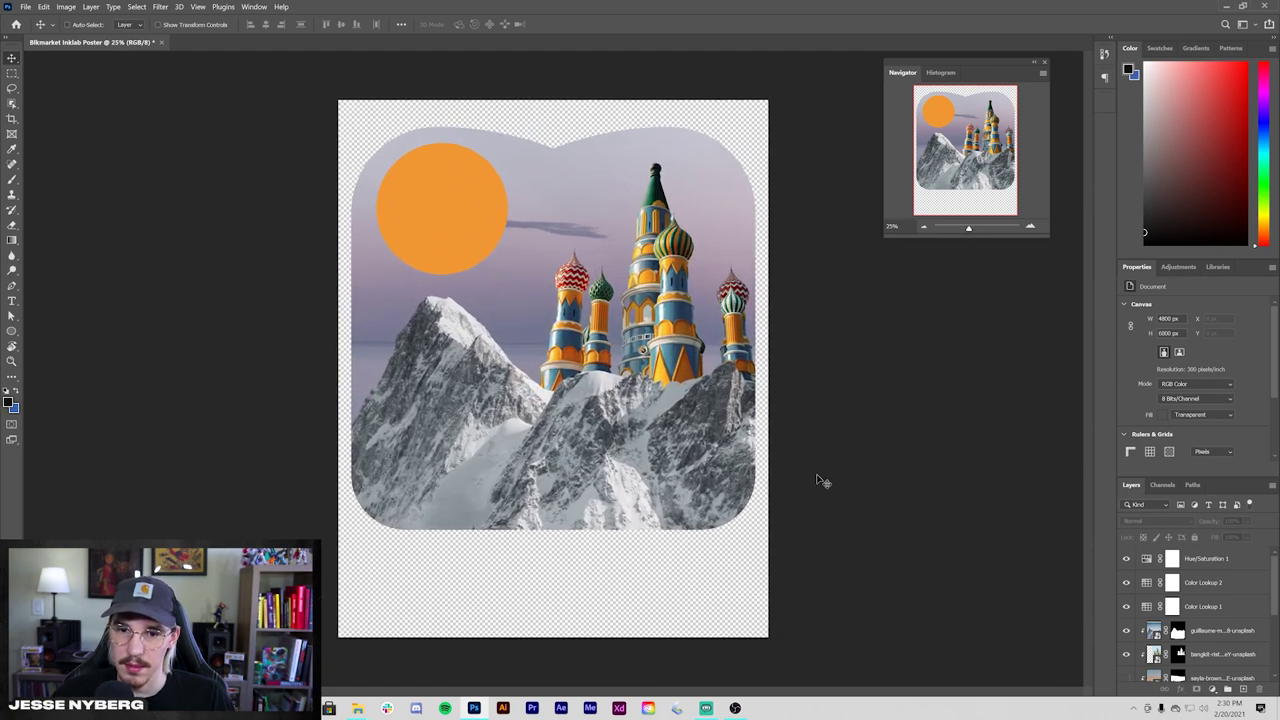
pyautogui.scroll(1, 822, 472)
pyautogui.scroll(-2, 860, 485)
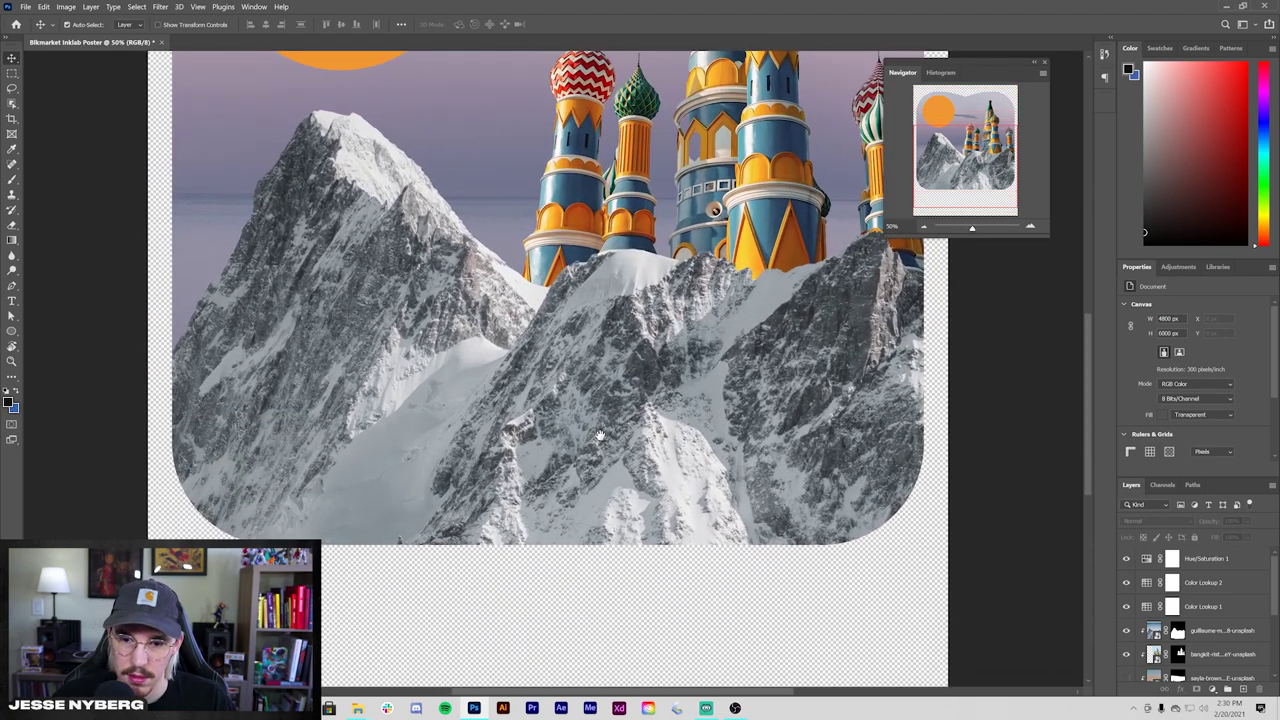
# - Invert the mountain layer's mask and brush away stray pixels along the mountain ridge
pyautogui.scroll(-1, 885, 495)
pyautogui.hotkey('ctrl', '+')
pyautogui.click(808, 293)
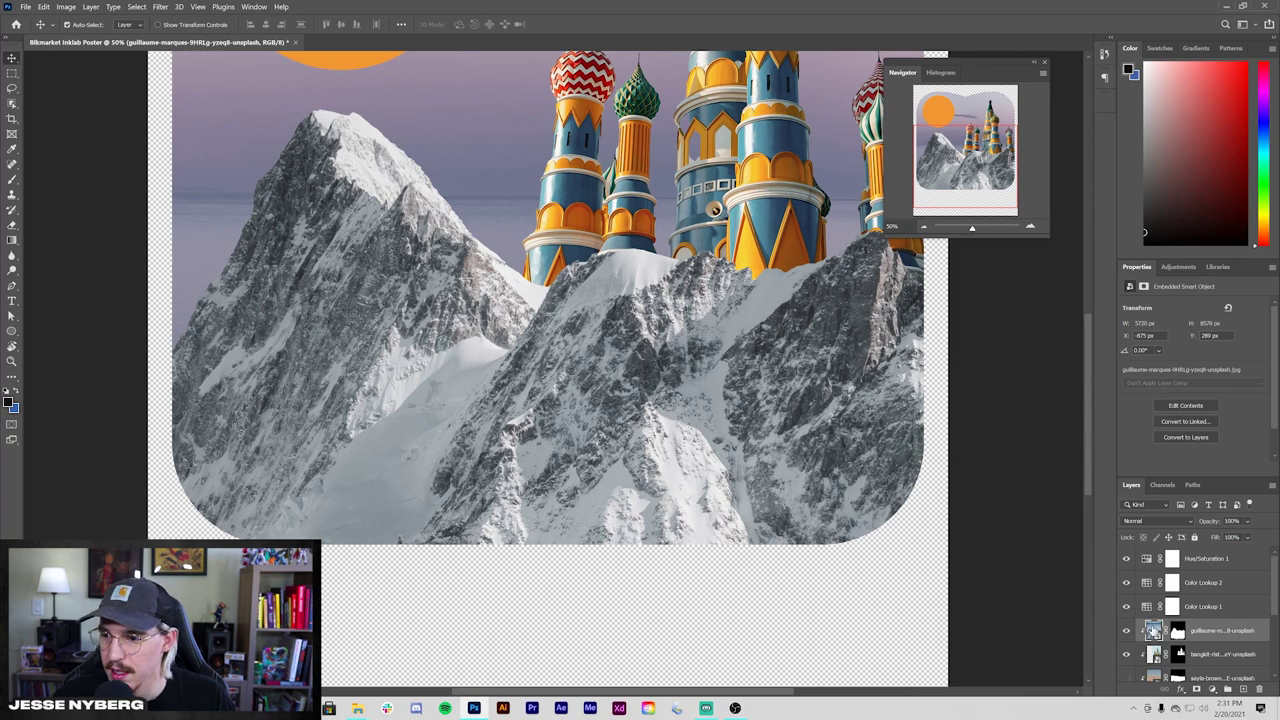
pyautogui.keyDown('alt'); pyautogui.click(1178, 632); pyautogui.keyUp('alt')
pyautogui.keyDown('alt'); pyautogui.click(1178, 632); pyautogui.keyUp('alt')
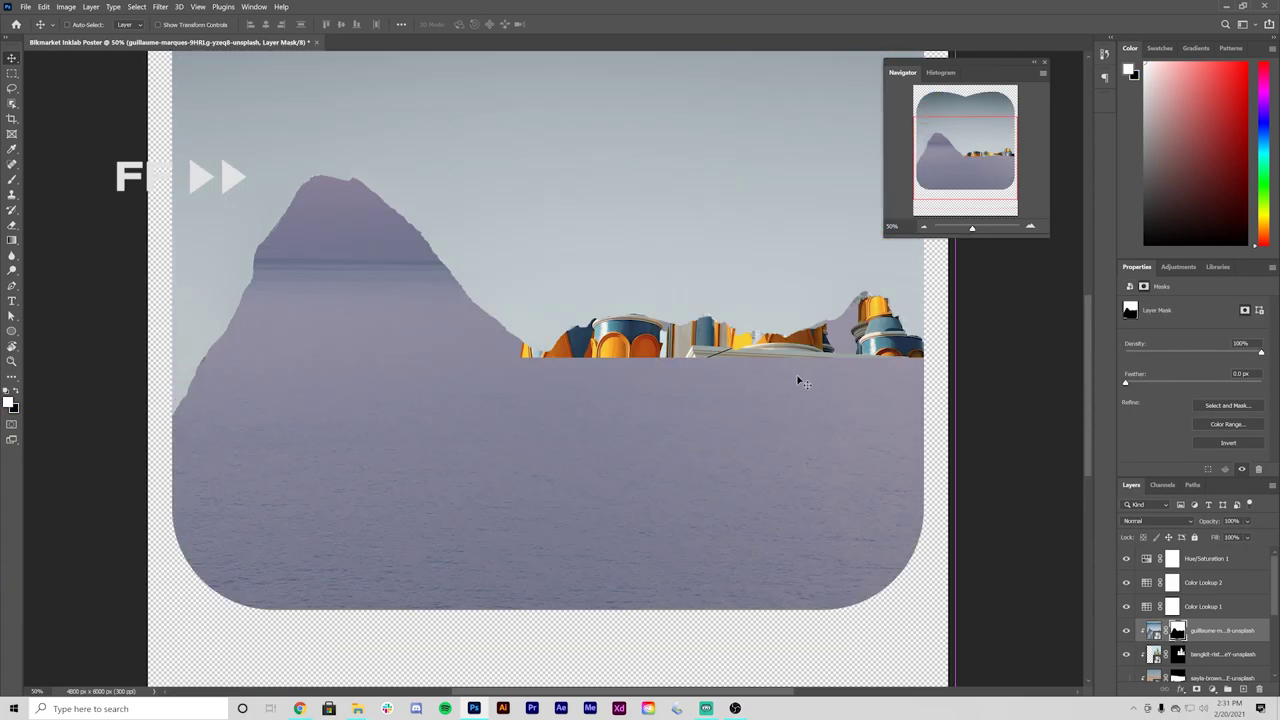
pyautogui.press('b')
pyautogui.scroll(5, 710, 325)
pyautogui.moveTo(500, 300); pyautogui.dragTo(680, 245)
pyautogui.moveTo(770, 380); pyautogui.dragTo(300, 323)
pyautogui.moveTo(515, 325); pyautogui.dragTo(745, 322)
pyautogui.moveTo(800, 330)
pyautogui.mouseDown()
pyautogui.moveTo(314, 451)
pyautogui.moveTo(560, 340)
pyautogui.mouseUp()
pyautogui.moveTo(560, 340); pyautogui.dragTo(365, 535)
pyautogui.moveTo(460, 425); pyautogui.dragTo(590, 330)
pyautogui.moveTo(590, 340); pyautogui.dragTo(497, 312)
pyautogui.scroll(-3, 497, 312)
# - Clean up the mask edge down the mountain's left slope and invert the mountain mask back
pyautogui.hotkey('ctrl', 'i')
pyautogui.hotkey('ctrl', 'i')
pyautogui.moveTo(411, 449); pyautogui.dragTo(900, 420)
pyautogui.scroll(3, 383, 443)
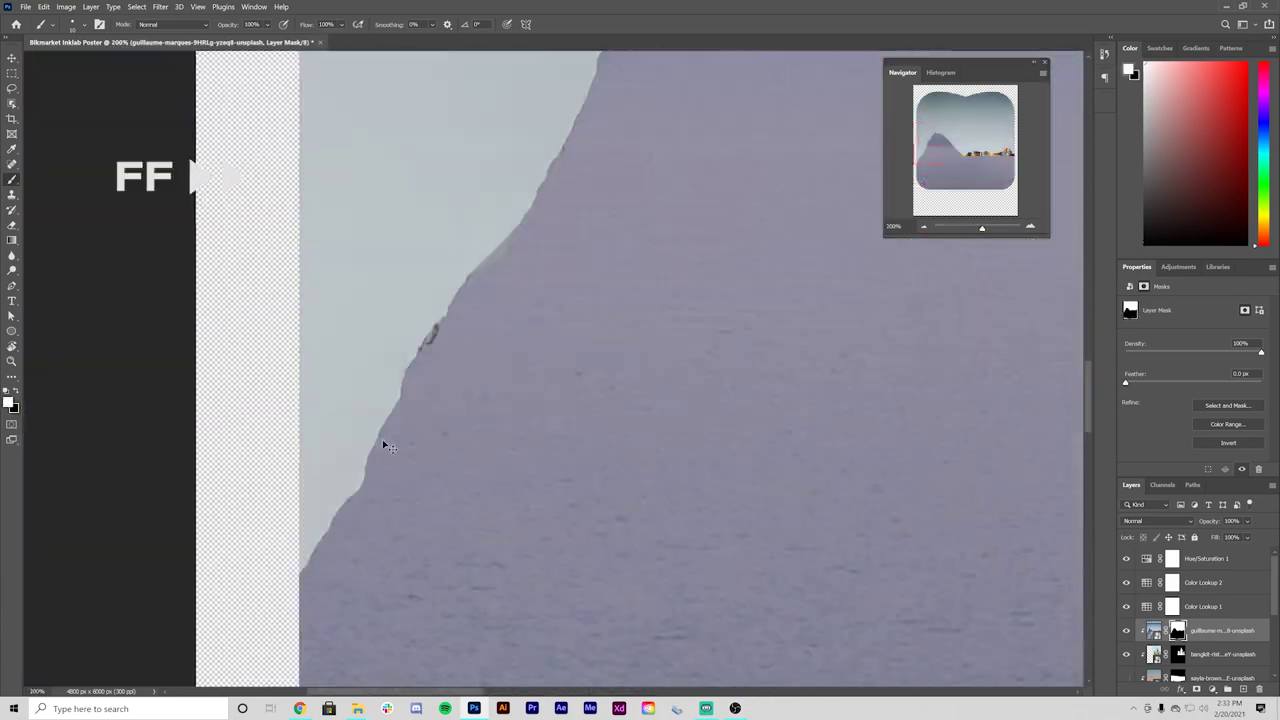
pyautogui.moveTo(620, 200); pyautogui.dragTo(328, 495)
pyautogui.hotkey('ctrl', 'i')
# - Invert the cathedral layer's mask and brush away stray pixels along the tower outlines
pyautogui.scroll(-8, 328, 495)
pyautogui.click(1178, 654)
pyautogui.hotkey('ctrl', 'i')
pyautogui.scroll(8, 700, 250)
pyautogui.moveTo(480, 380); pyautogui.dragTo(428, 560)
pyautogui.moveTo(560, 250)
pyautogui.mouseDown()
pyautogui.moveTo(485, 530)
pyautogui.moveTo(445, 590)
pyautogui.mouseUp()
pyautogui.hotkey('ctrl', 'i')
pyautogui.scroll(3, 785, 300)
pyautogui.press('p')
pyautogui.click(299, 394)
pyautogui.hotkey('ctrl', 'i')
pyautogui.scroll(-4, 577, 420)
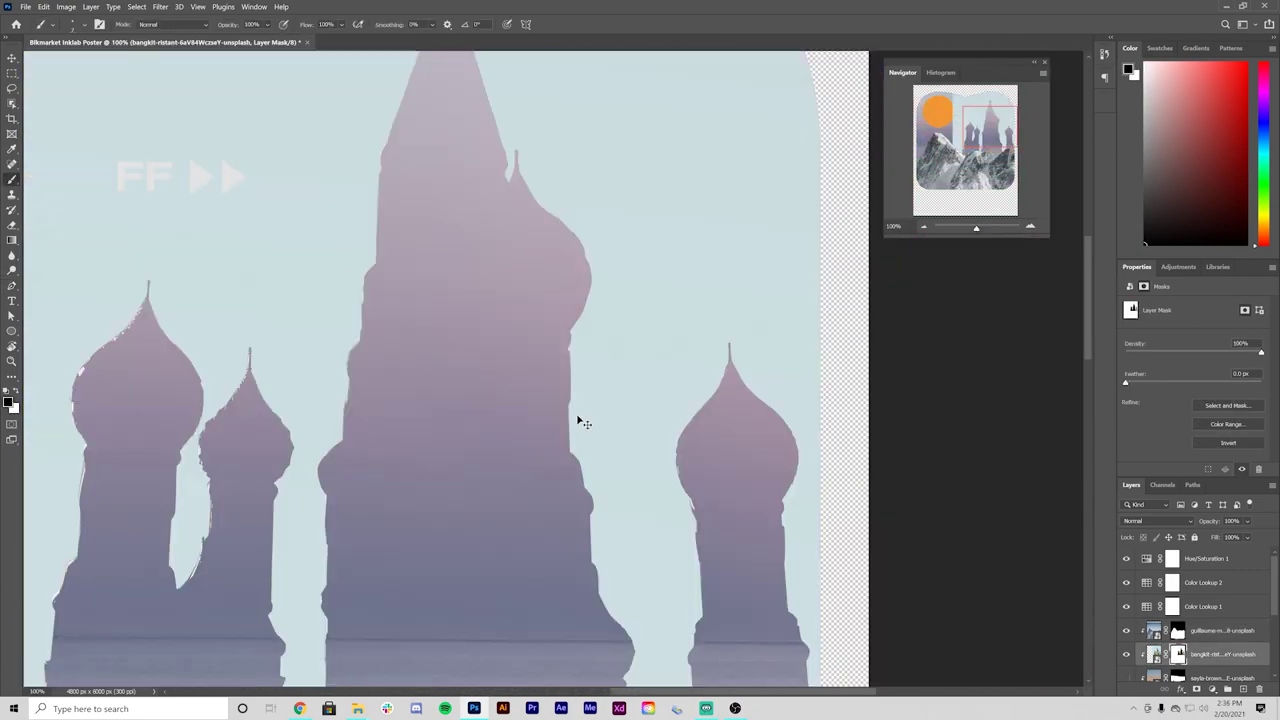
pyautogui.scroll(4, 500, 120)
pyautogui.hotkey('ctrl', 'i')
pyautogui.hotkey('ctrl', 'i')
pyautogui.scroll(-3, 651, 209)
pyautogui.scroll(-2, 554, 414)
# - Touch up the remaining tower edges in the cathedral mask and invert that mask back
pyautogui.click(1153, 630)
pyautogui.hotkey('ctrl', '0')
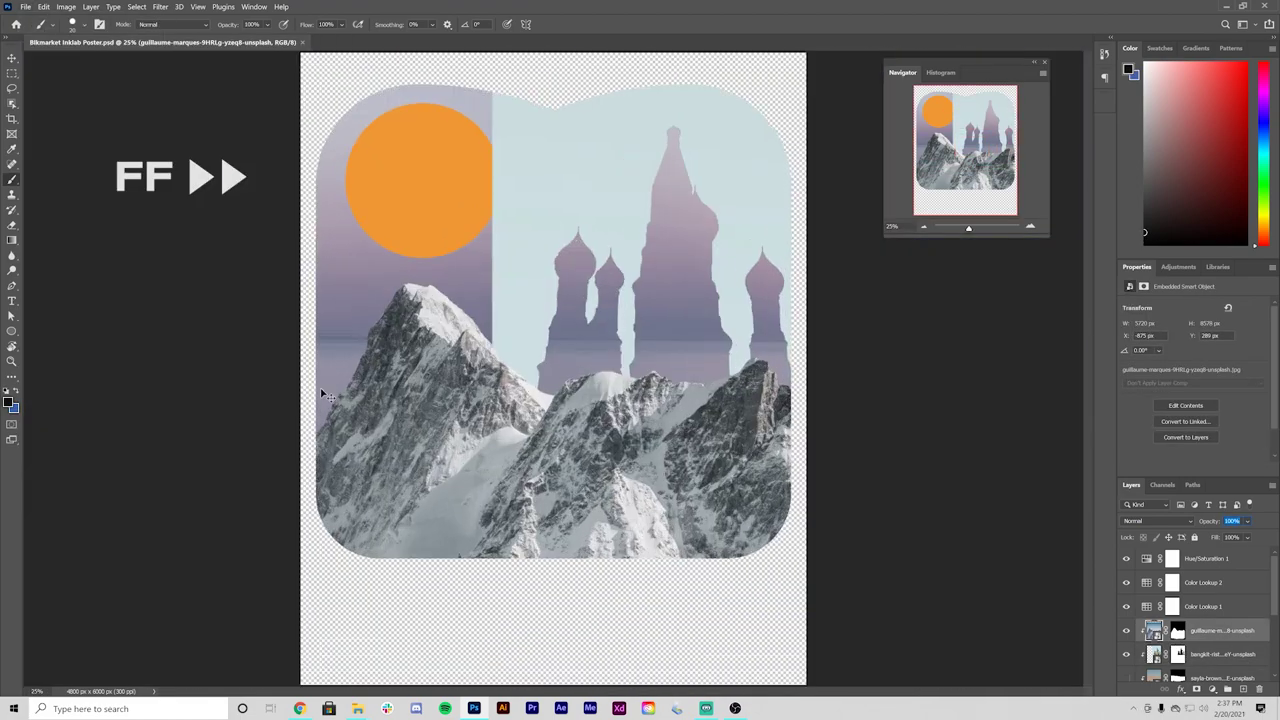
pyautogui.scroll(8, 370, 512)
pyautogui.click(1177, 632)
pyautogui.hotkey('ctrl', 'i')
pyautogui.hotkey('ctrl', 'i')
pyautogui.click(1178, 654)
pyautogui.moveTo(600, 250); pyautogui.dragTo(650, 400)
pyautogui.hotkey('ctrl', 'i')
pyautogui.scroll(-6, 640, 400)
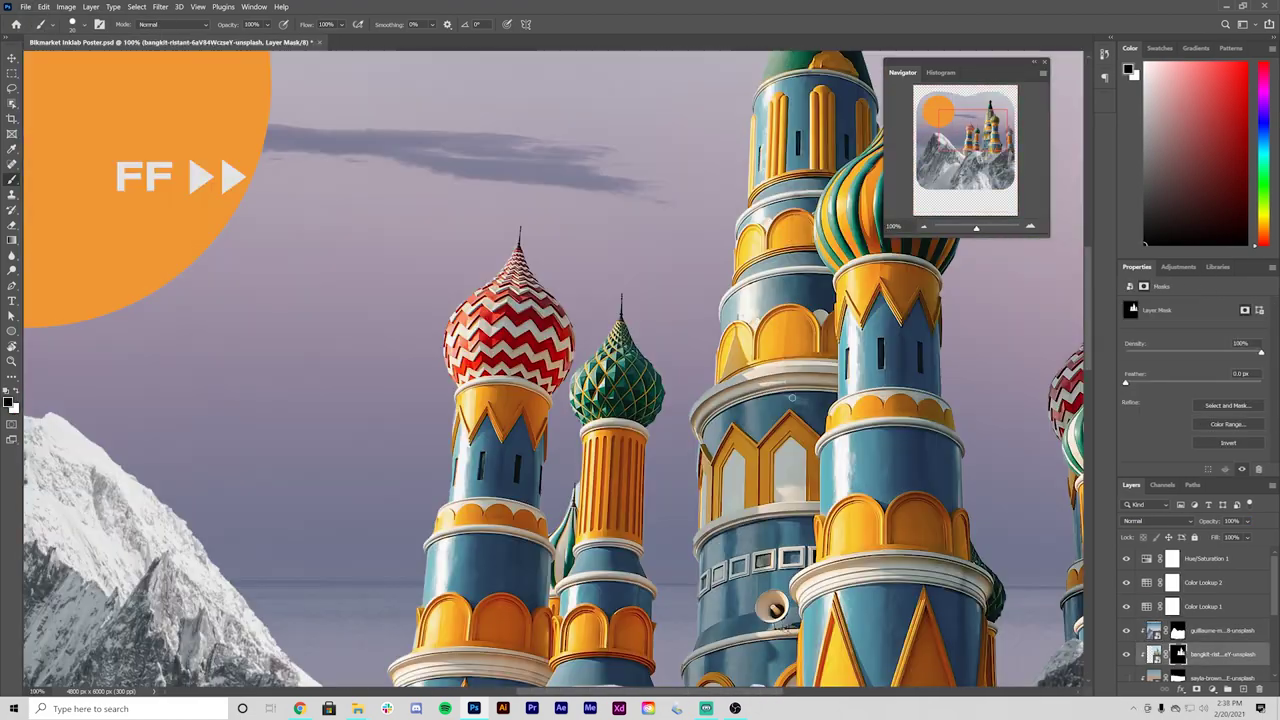
# - Reposition the purple sky photo inside the rounded shape so its lighter, cloudless part sits behind the cathedral
pyautogui.press('v')
pyautogui.keyDown('ctrl'); pyautogui.click(750, 340); pyautogui.keyUp('ctrl')
pyautogui.moveTo(750, 340); pyautogui.dragTo(704, 340)
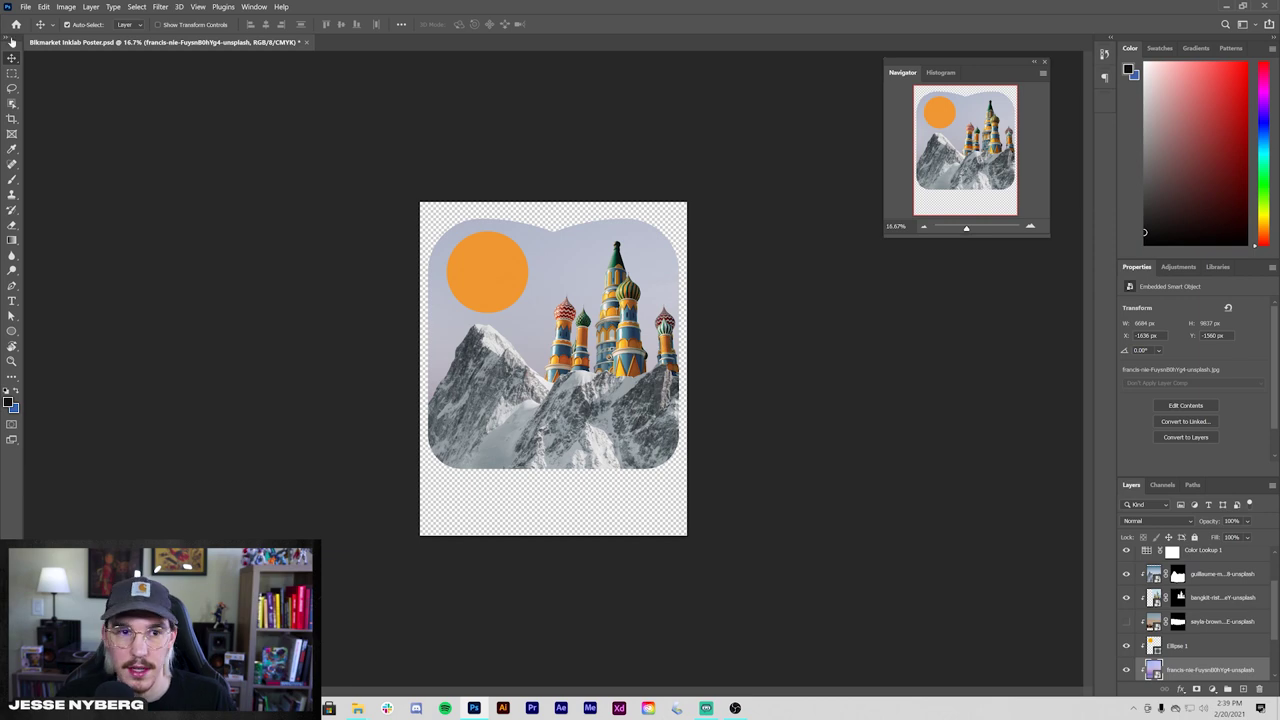
# - Delete the hidden desert landscape layer and make the white background Layer 0 visible
pyautogui.hotkey('ctrl', '+')
pyautogui.hotkey('ctrl', '+')
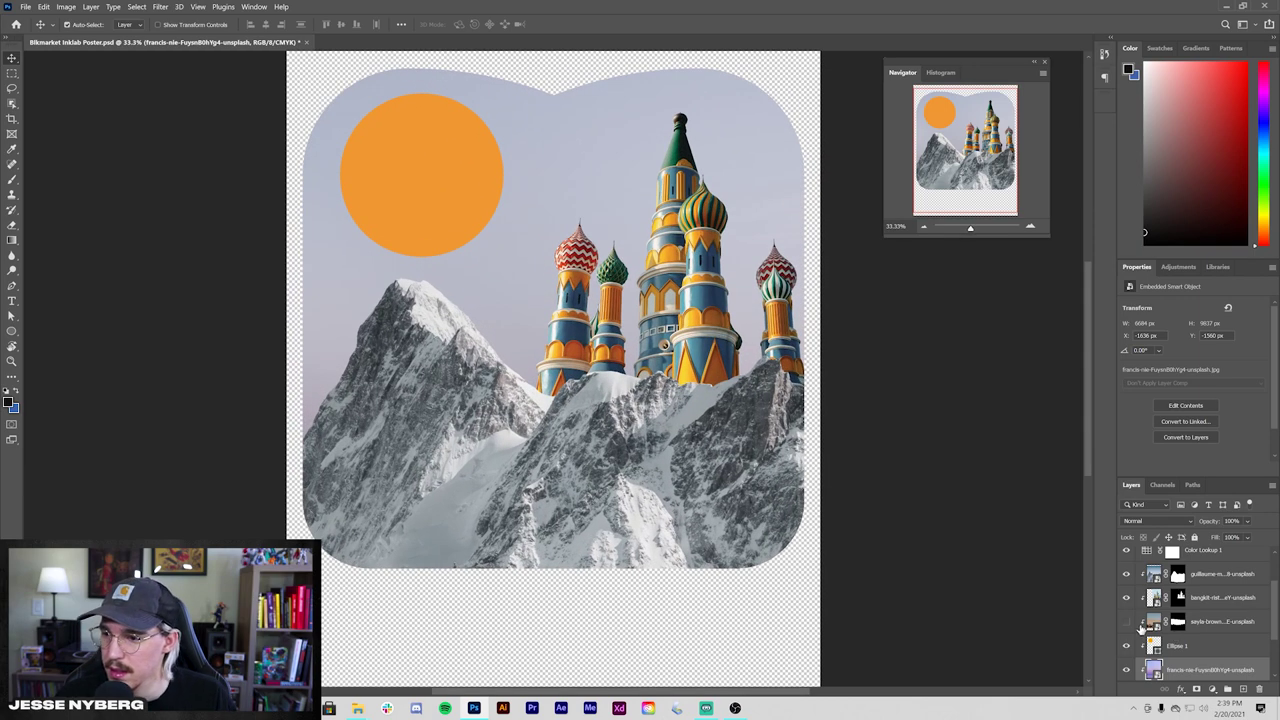
pyautogui.click(1128, 621)
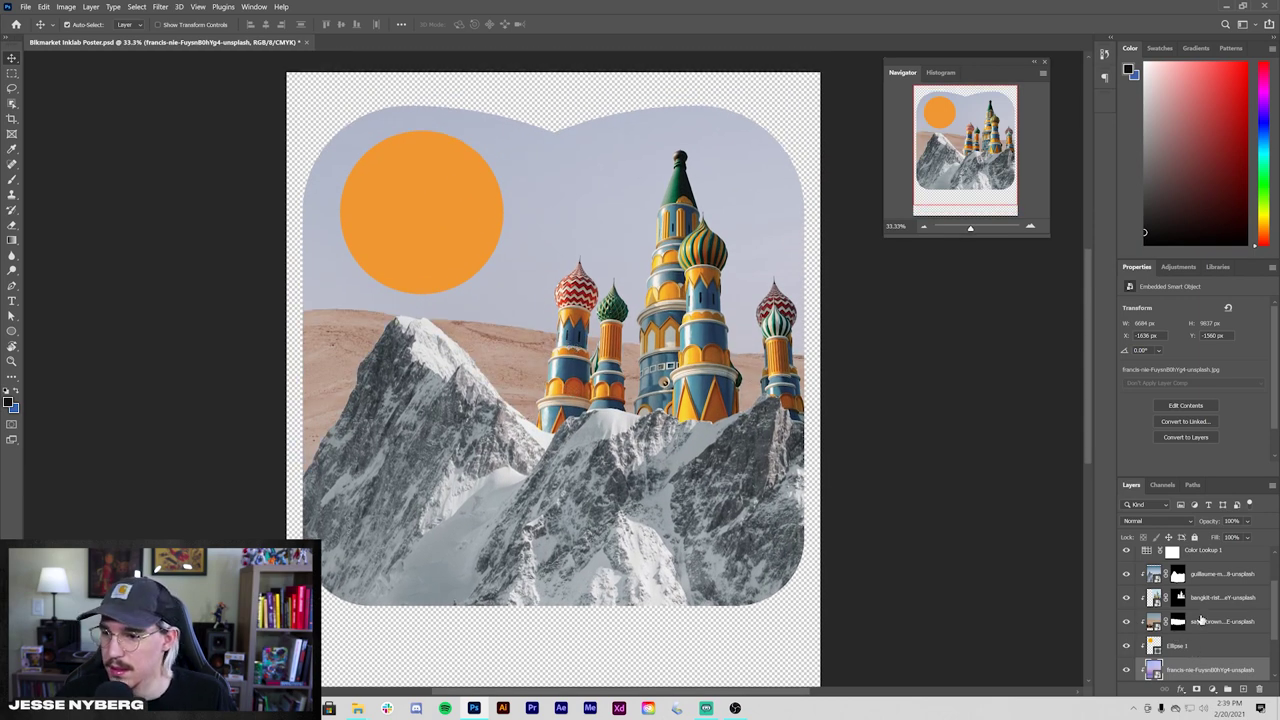
pyautogui.click(1153, 627)
pyautogui.press('Delete')
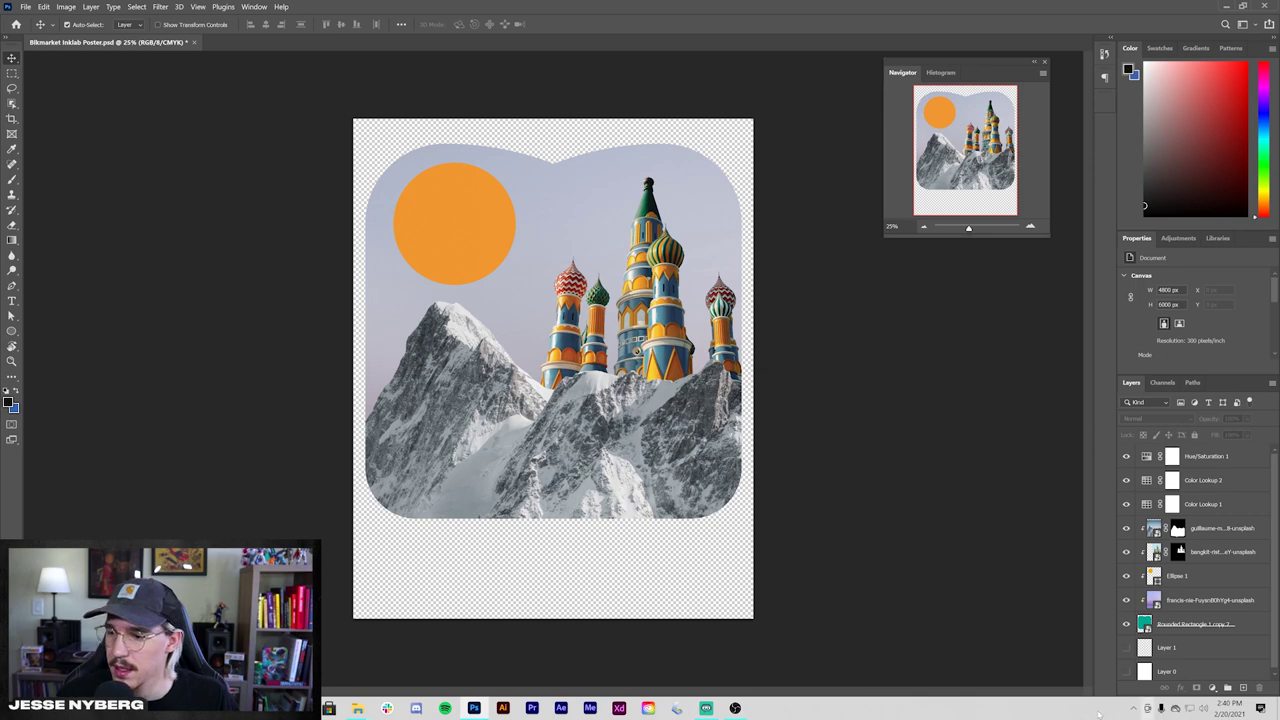
pyautogui.click(1127, 672)
pyautogui.click(1168, 676)
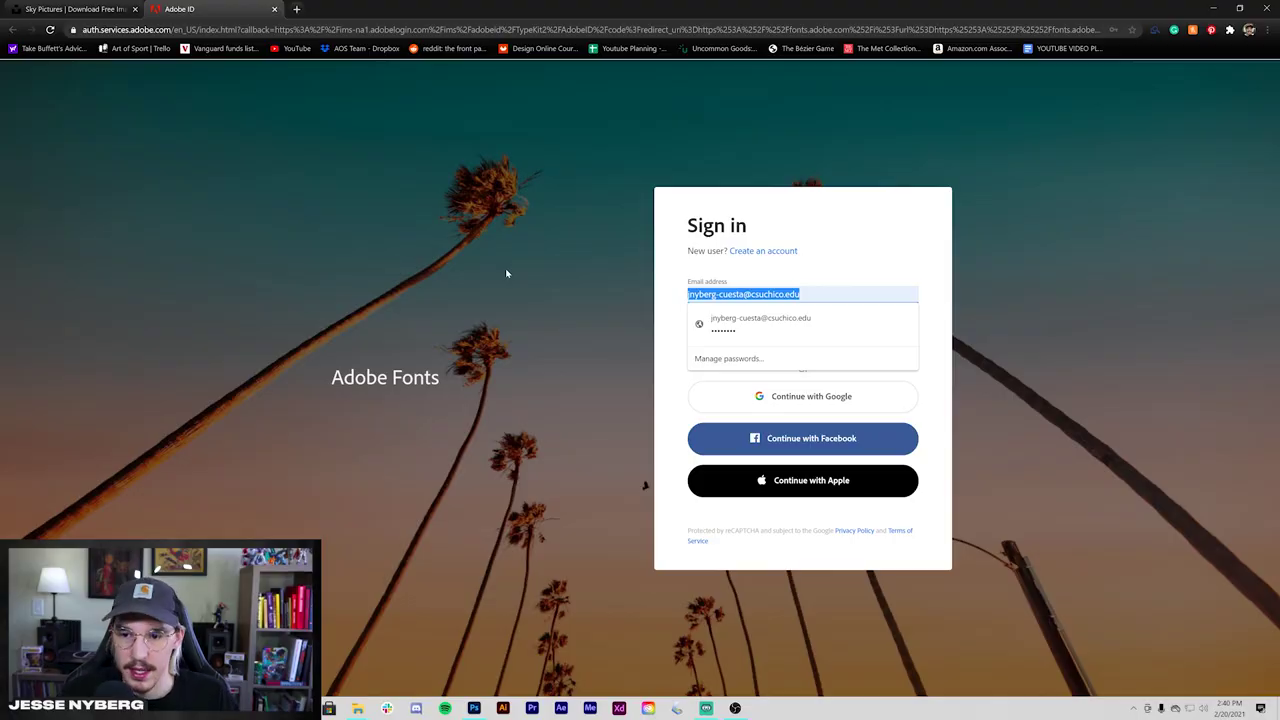
# - Sign in to Adobe Fonts in the browser with the account's e-mail address
pyautogui.write('jesse')
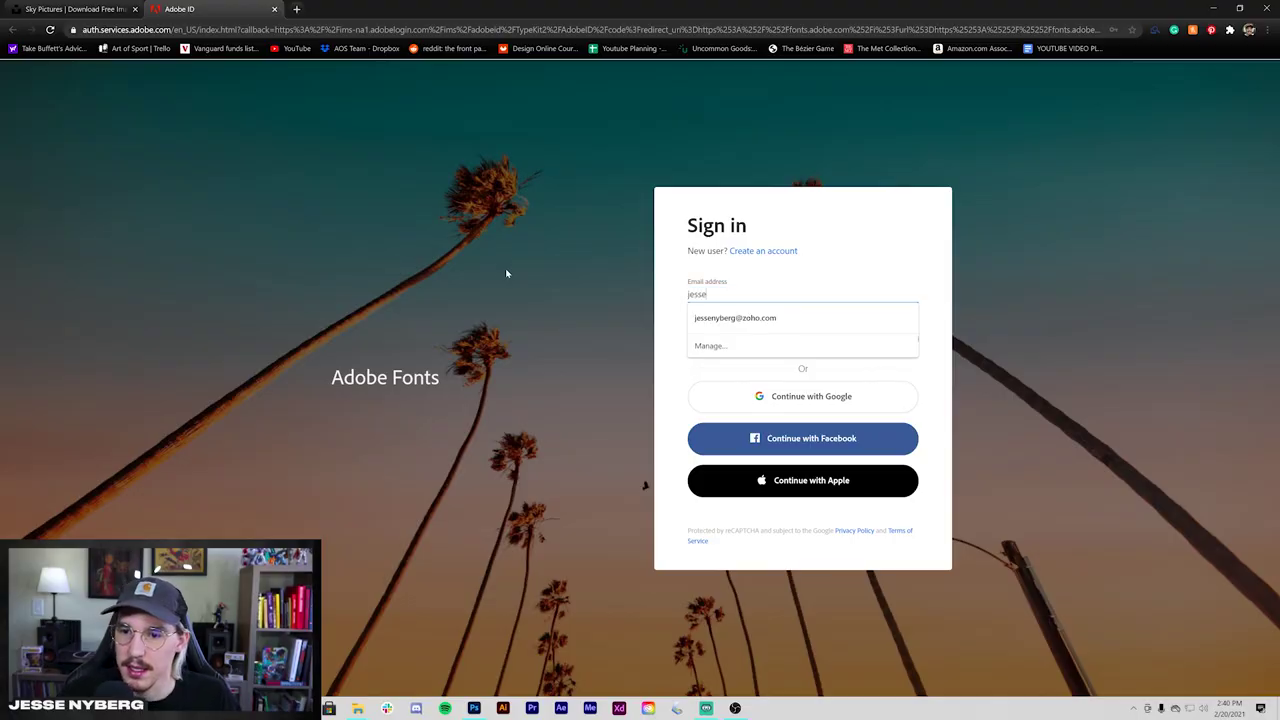
pyautogui.press('Down')
pyautogui.press('Return')
pyautogui.press('Return')
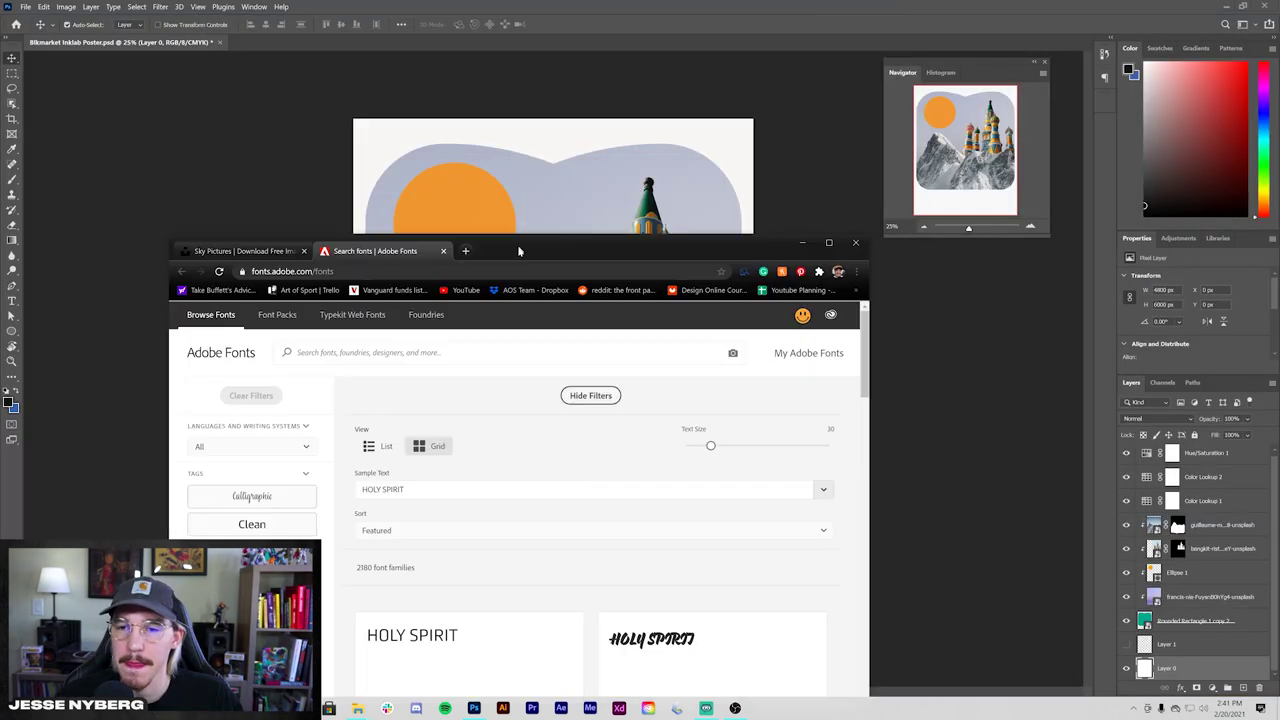
# - Search the web for "thesarus" in a new browser tab, then open Thesaurus.com in a maximized window
pyautogui.moveTo(477, 250); pyautogui.dragTo(550, 177)
pyautogui.click(536, 179)
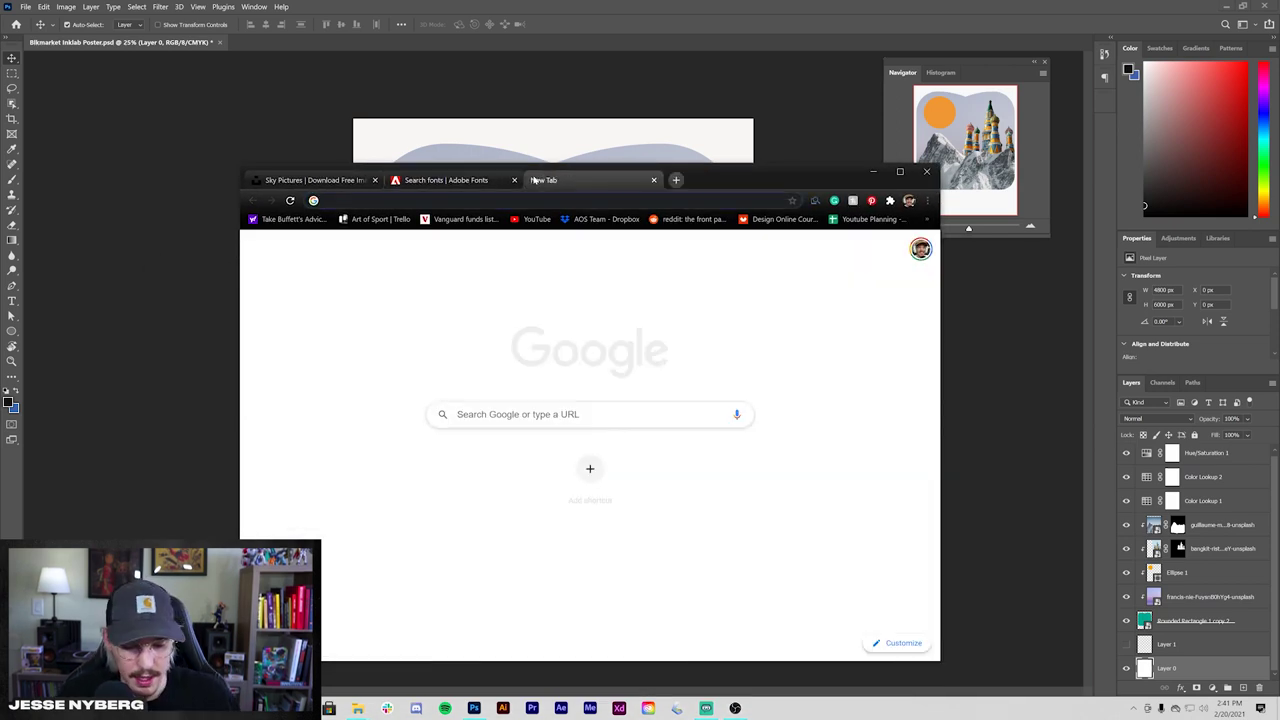
pyautogui.write('rt')
pyautogui.press('BackSpace')
pyautogui.press('BackSpace')
pyautogui.write('thesarus')
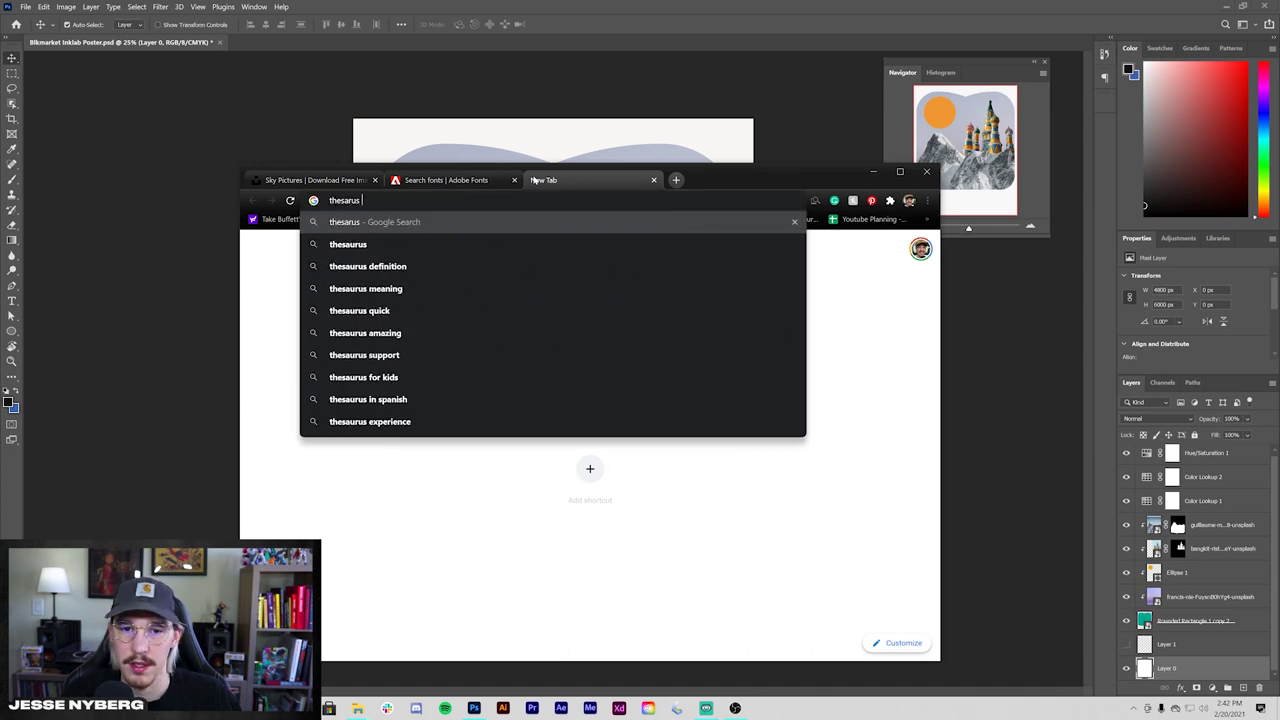
pyautogui.press('Return')
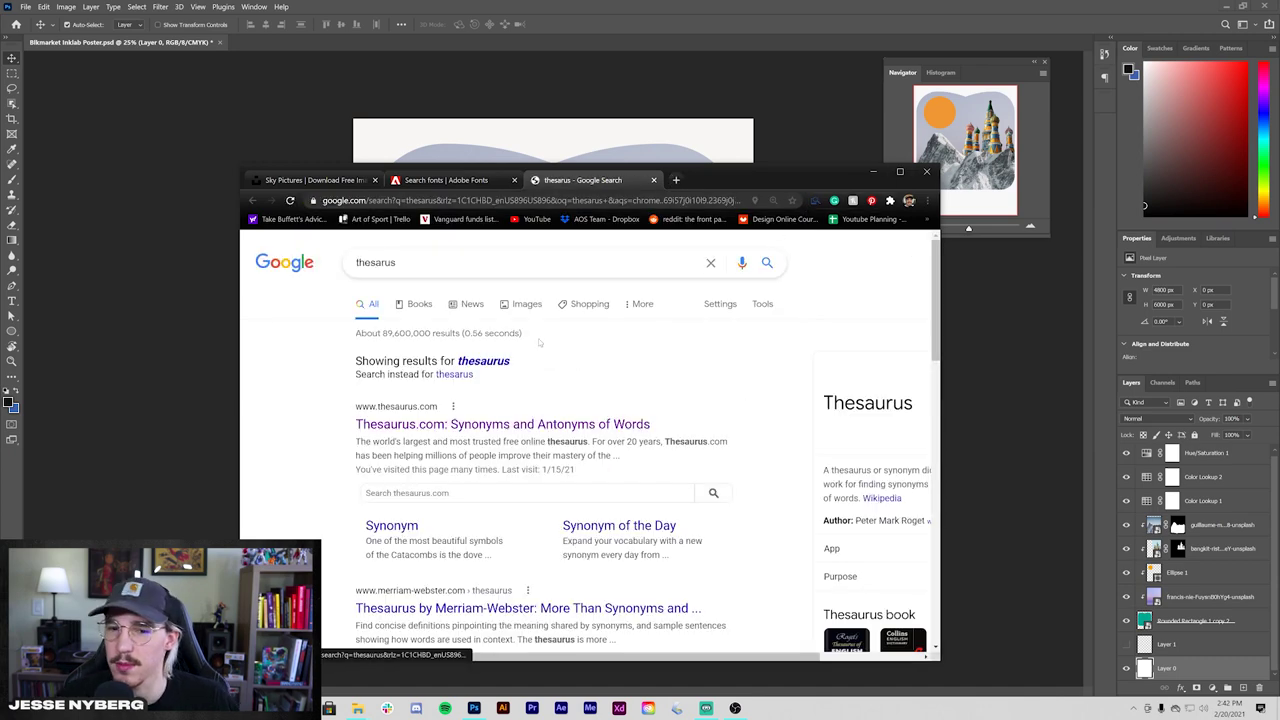
pyautogui.click(465, 424)
pyautogui.click(900, 172)
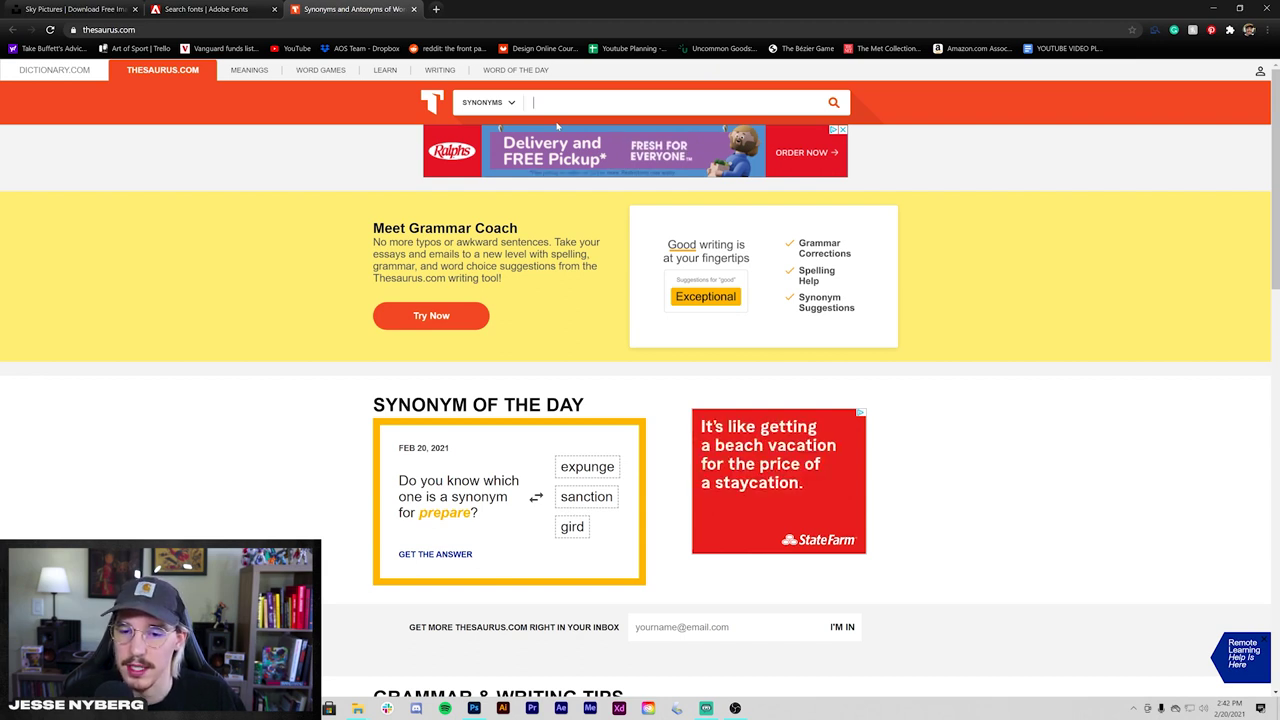
# - Look up synonyms for "monument" on Thesaurus.com
pyautogui.write('nument')
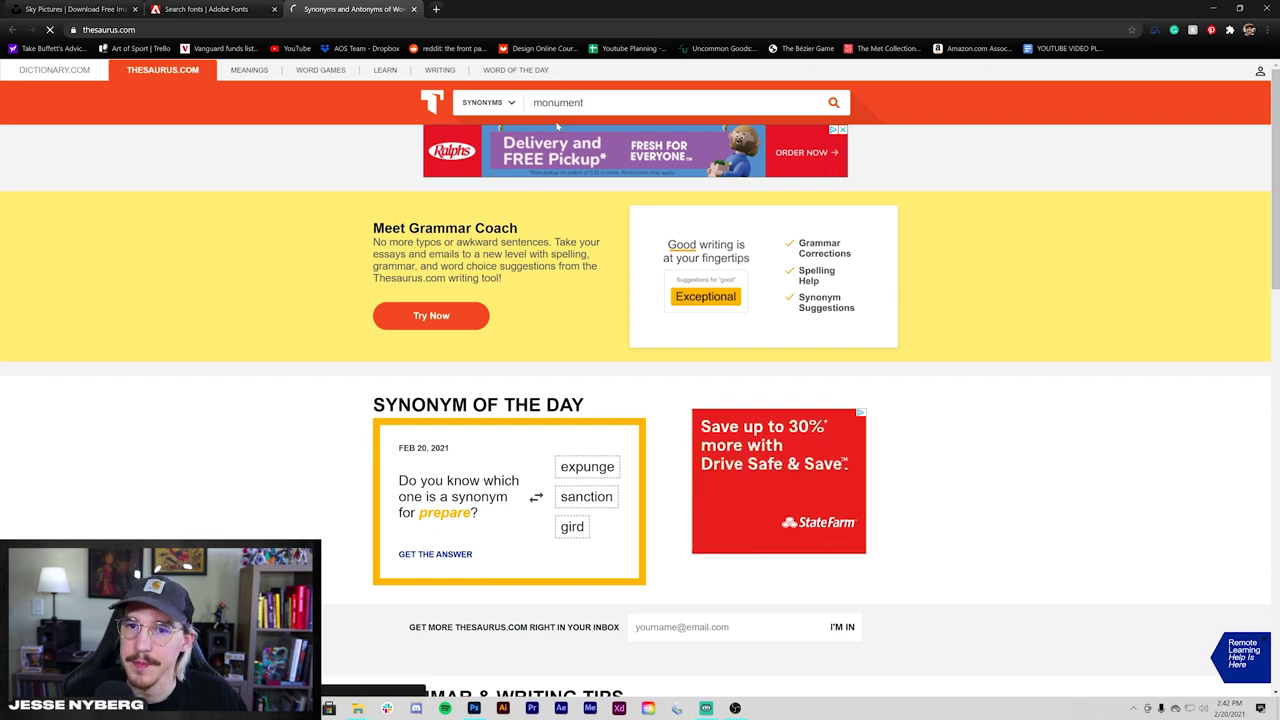
pyautogui.press('Return')
pyautogui.moveTo(437, 79)
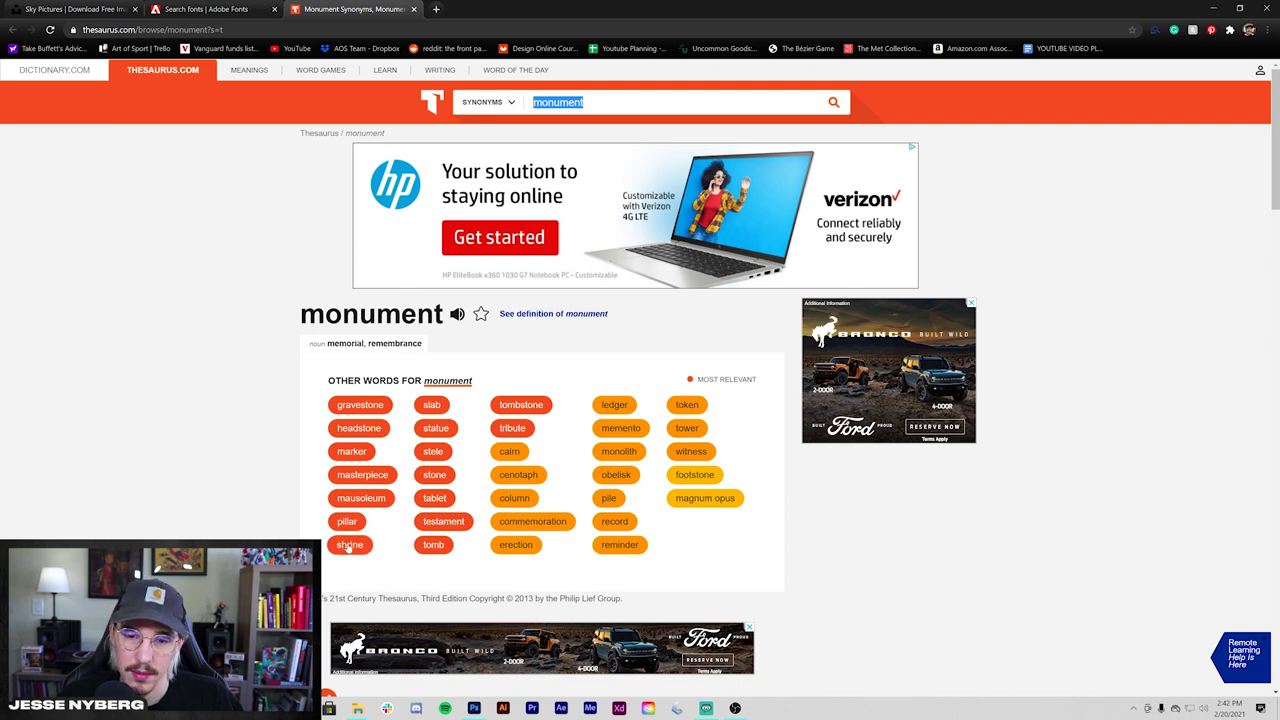
# - Return to the Adobe Fonts page and set the sample text to "shrine Shrine SHRINE"
pyautogui.click(240, 9)
pyautogui.moveTo(550, 204); pyautogui.dragTo(433, 190)
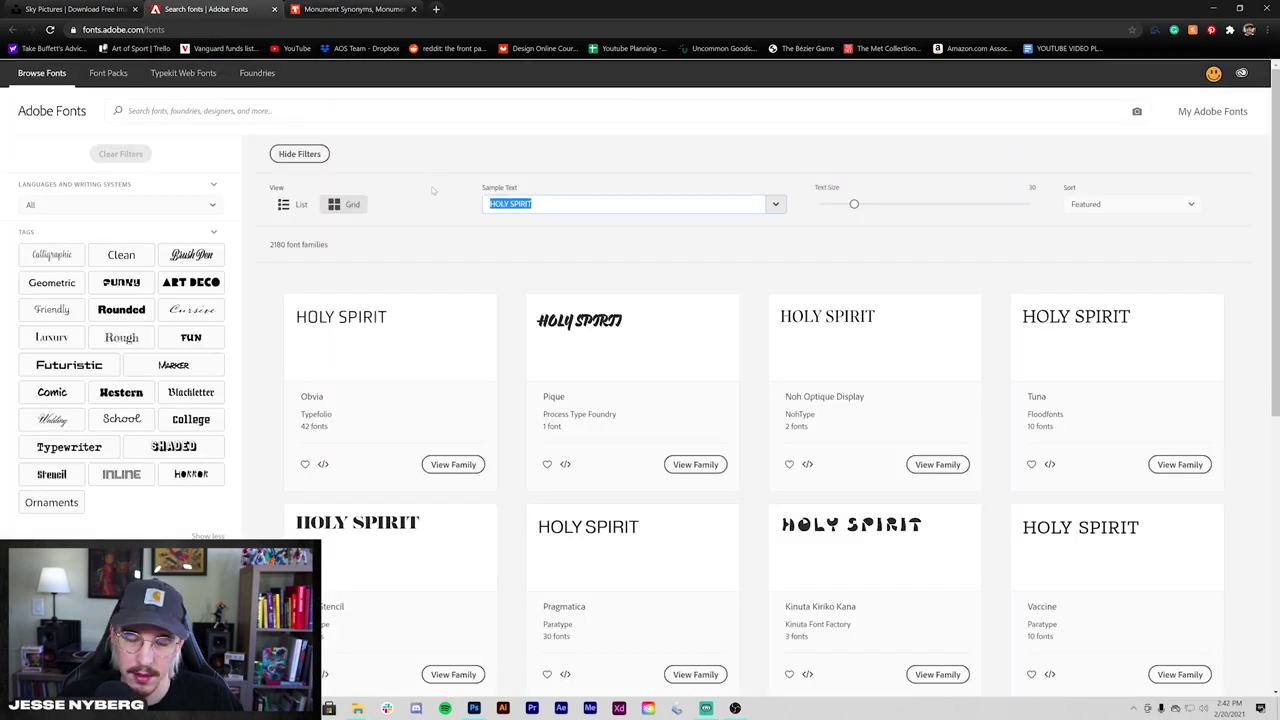
pyautogui.write('sh')
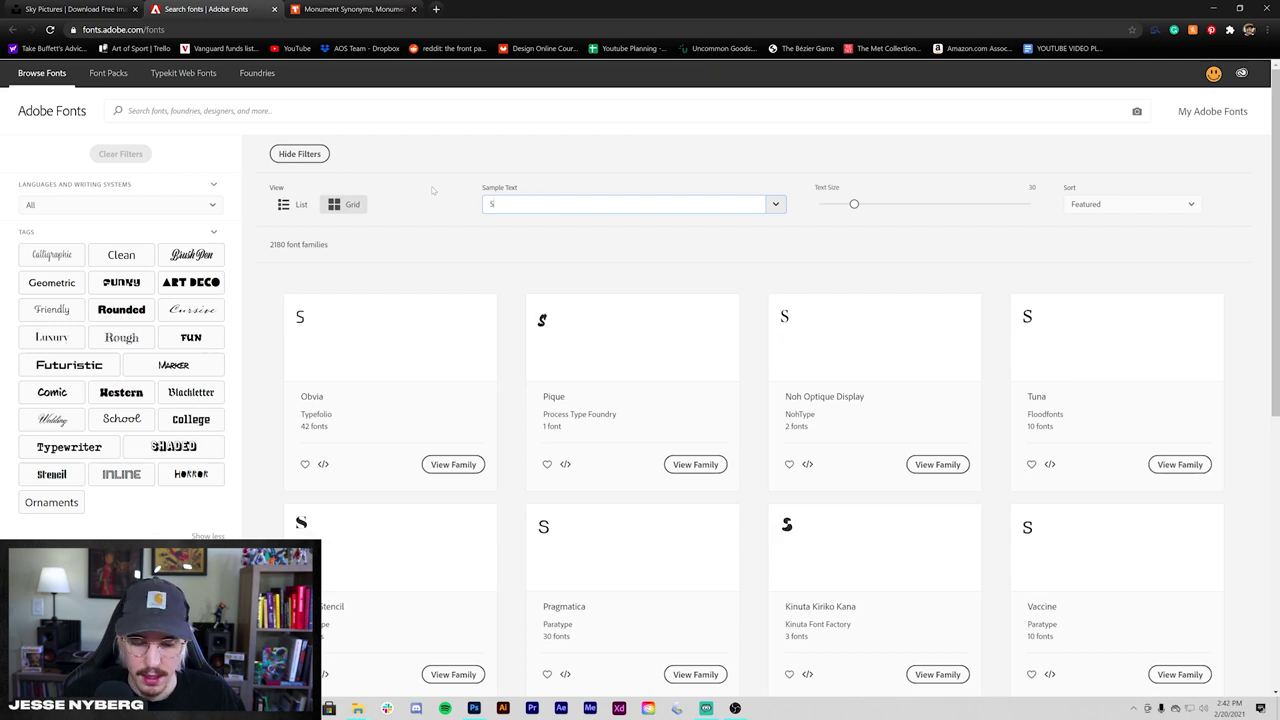
pyautogui.write('hrine shir')
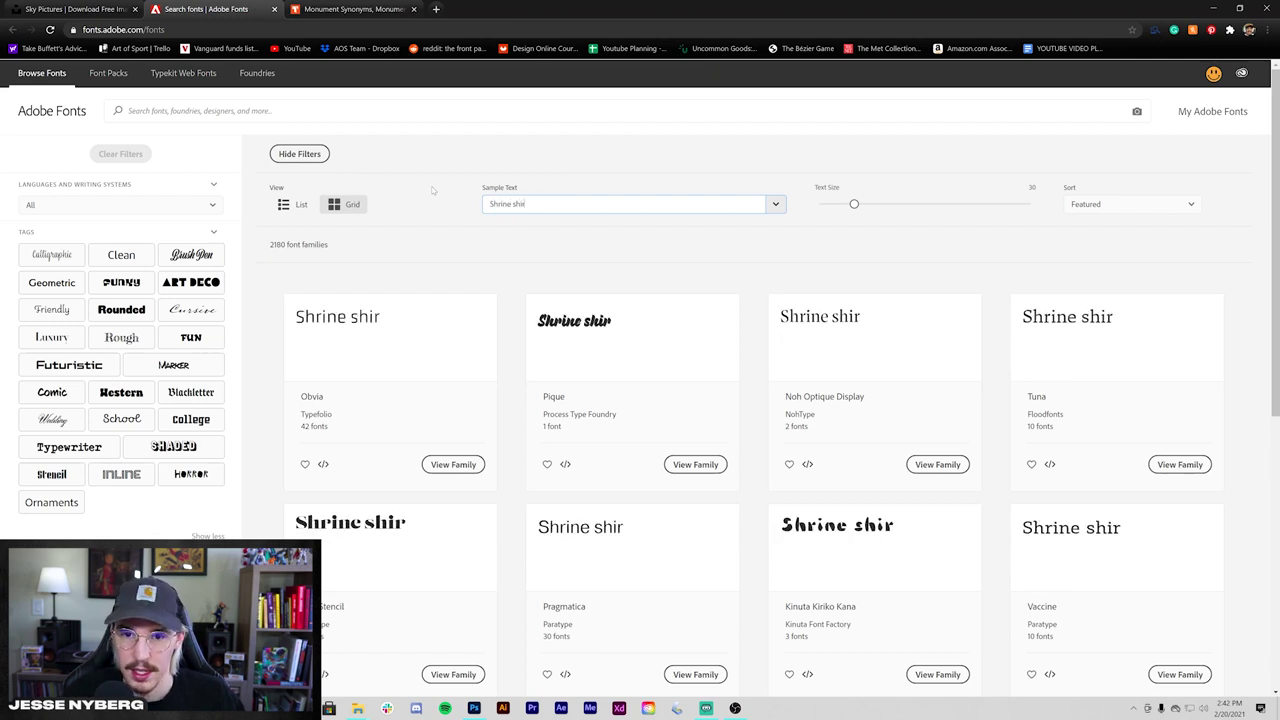
pyautogui.write('i')
pyautogui.press('BackSpace')
pyautogui.press('BackSpace')
pyautogui.press('BackSpace')
pyautogui.press('BackSpace')
pyautogui.press('BackSpace')
pyautogui.press('BackSpace')
pyautogui.press('BackSpace')
pyautogui.press('BackSpace')
pyautogui.press('BackSpace')
pyautogui.press('BackSpace')
pyautogui.press('BackSpace')
pyautogui.press('BackSpace')
pyautogui.write('shri')
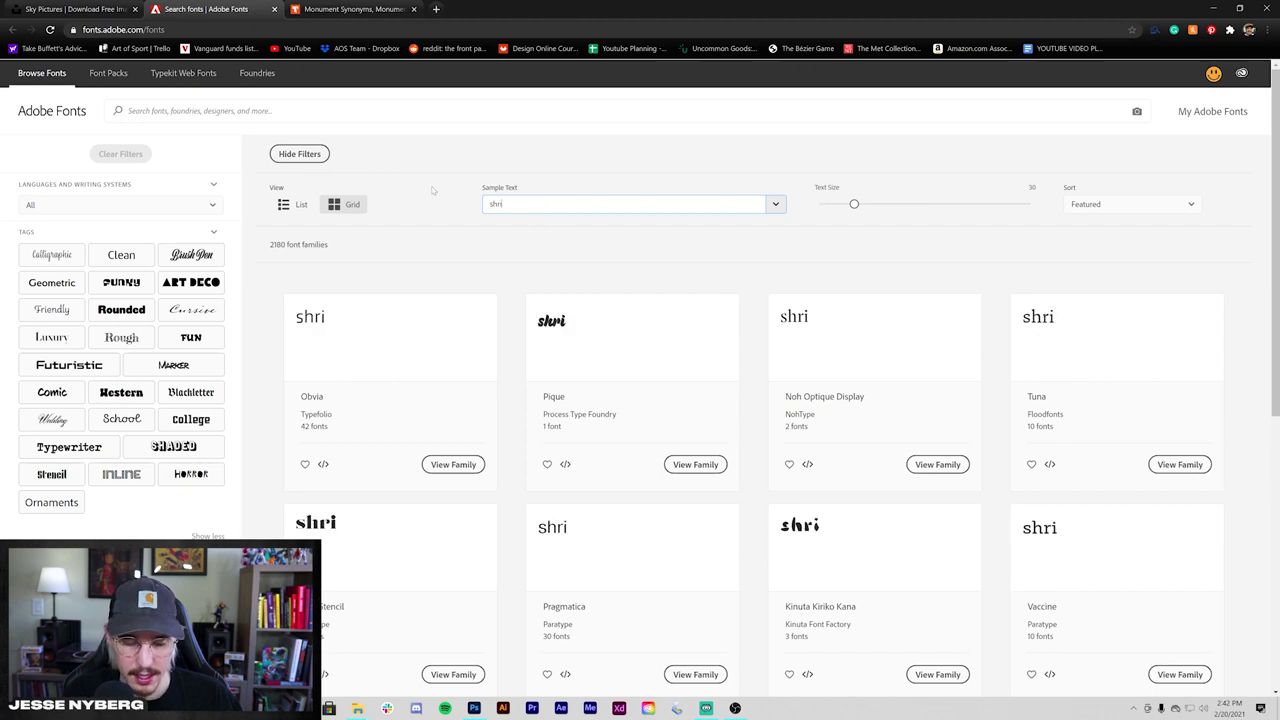
pyautogui.write('ne SHr')
pyautogui.write('hri')
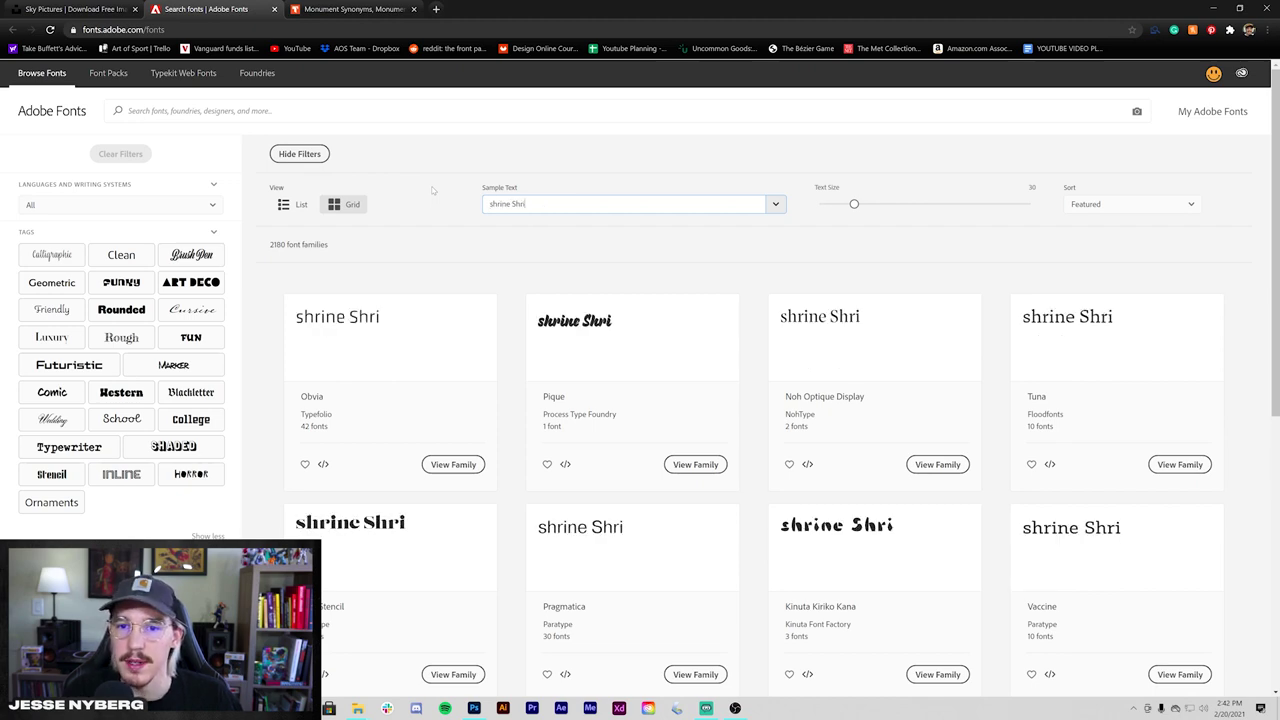
pyautogui.write('ne SHRINE')
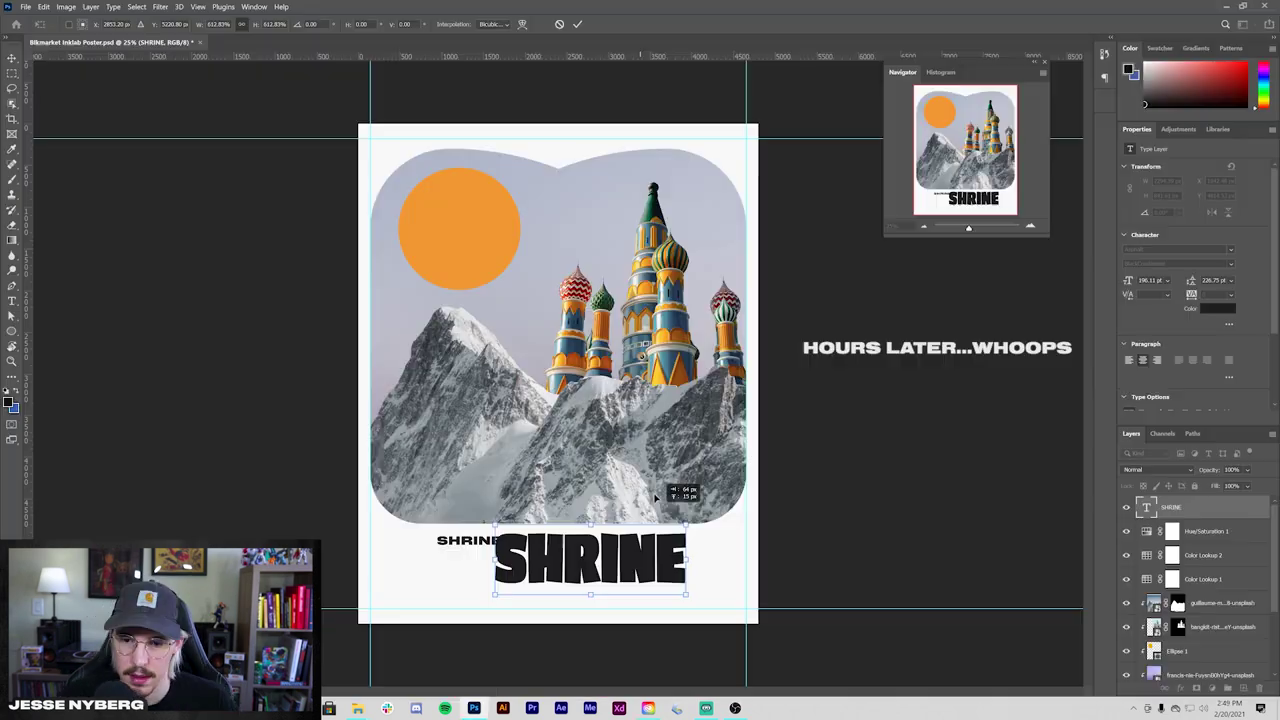
# - In Photoshop, move the large SHRINE text over the lower mountains and place a duplicate directly below it
pyautogui.moveTo(666, 559); pyautogui.dragTo(689, 529)
pyautogui.click(714, 600)
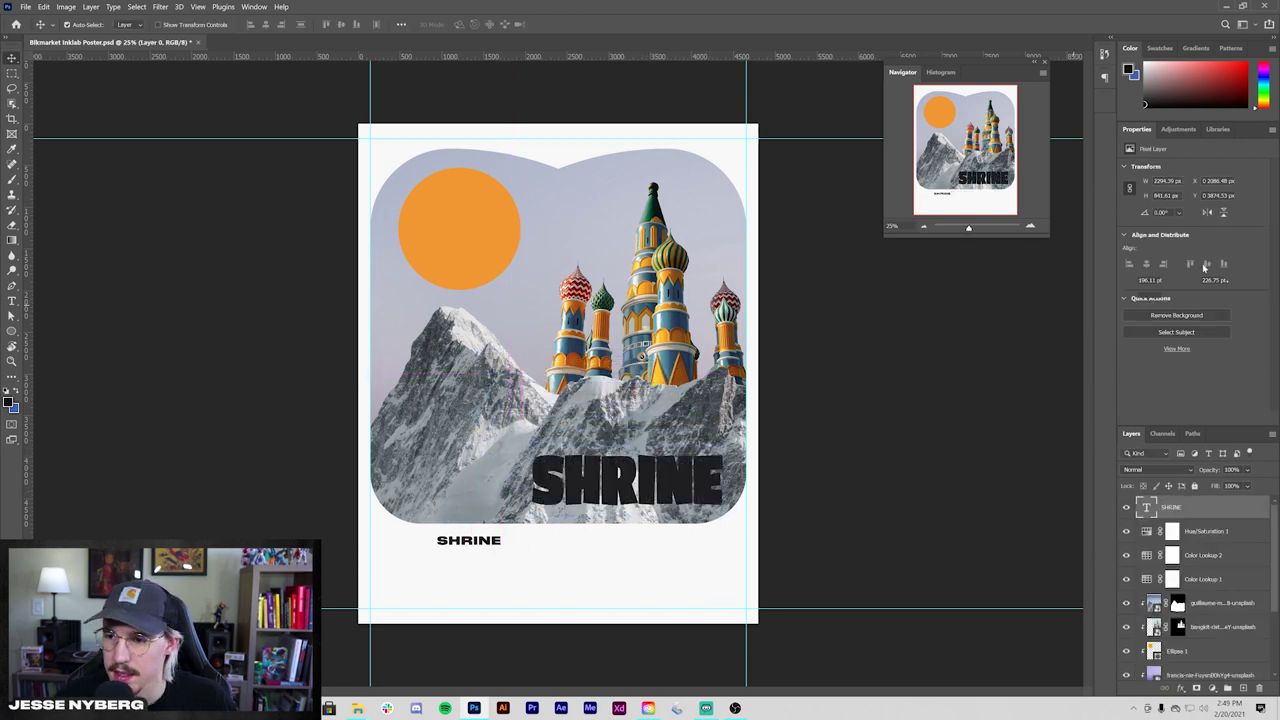
pyautogui.hotkey('ctrl', 'j')
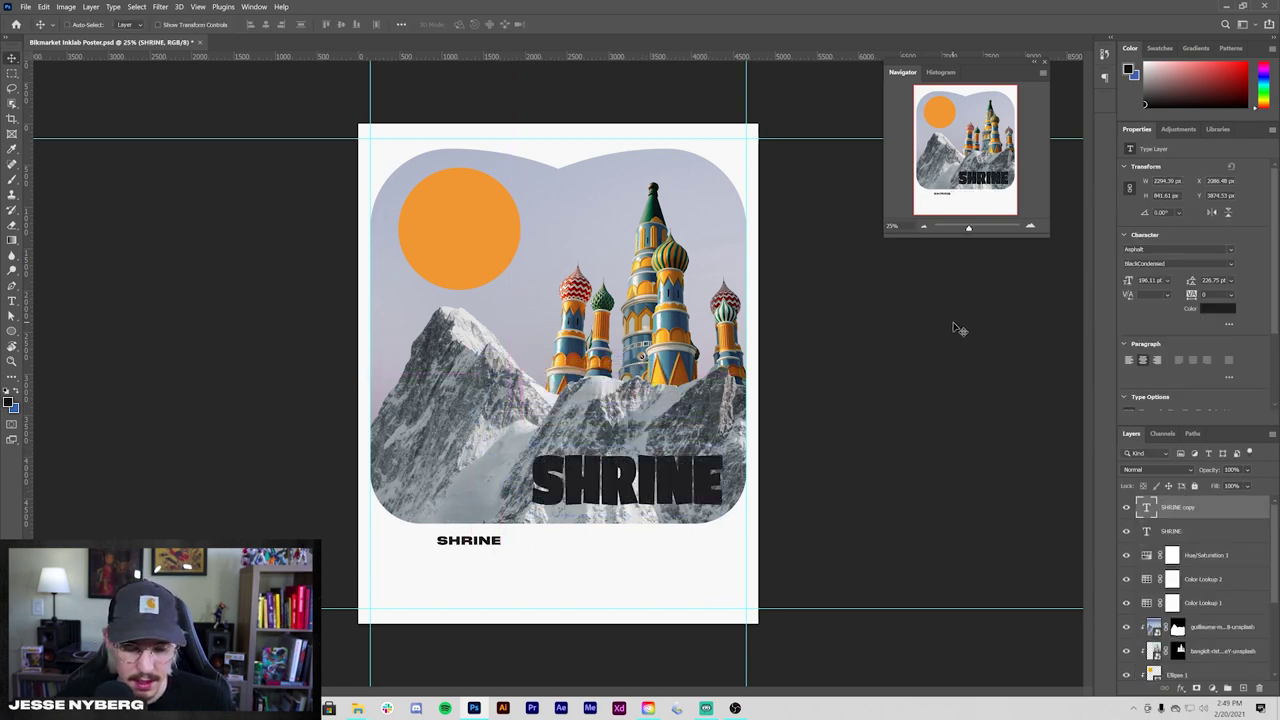
pyautogui.hotkey('ctrl', 't')
pyautogui.moveTo(658, 481); pyautogui.dragTo(660, 535)
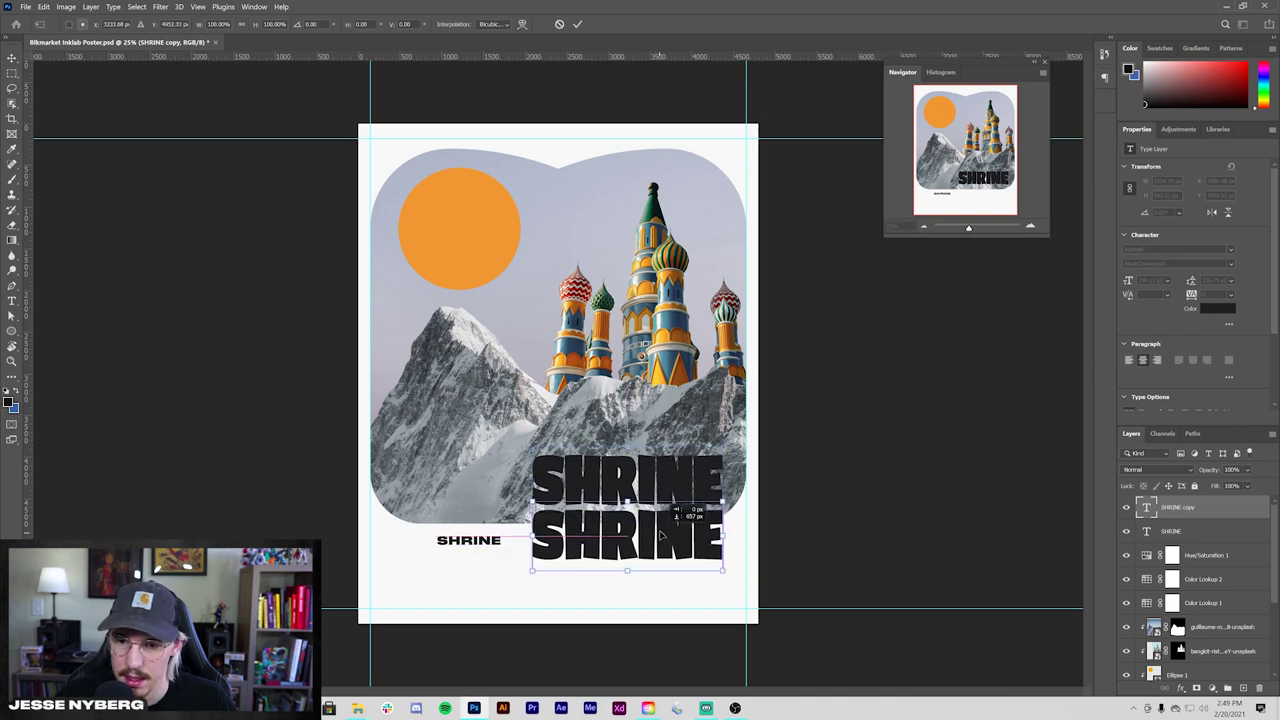
pyautogui.press('Return')
# - Set the duplicated SHRINE text's font style to Black and move it down clear of the small SHRINE text
pyautogui.click(1231, 264)
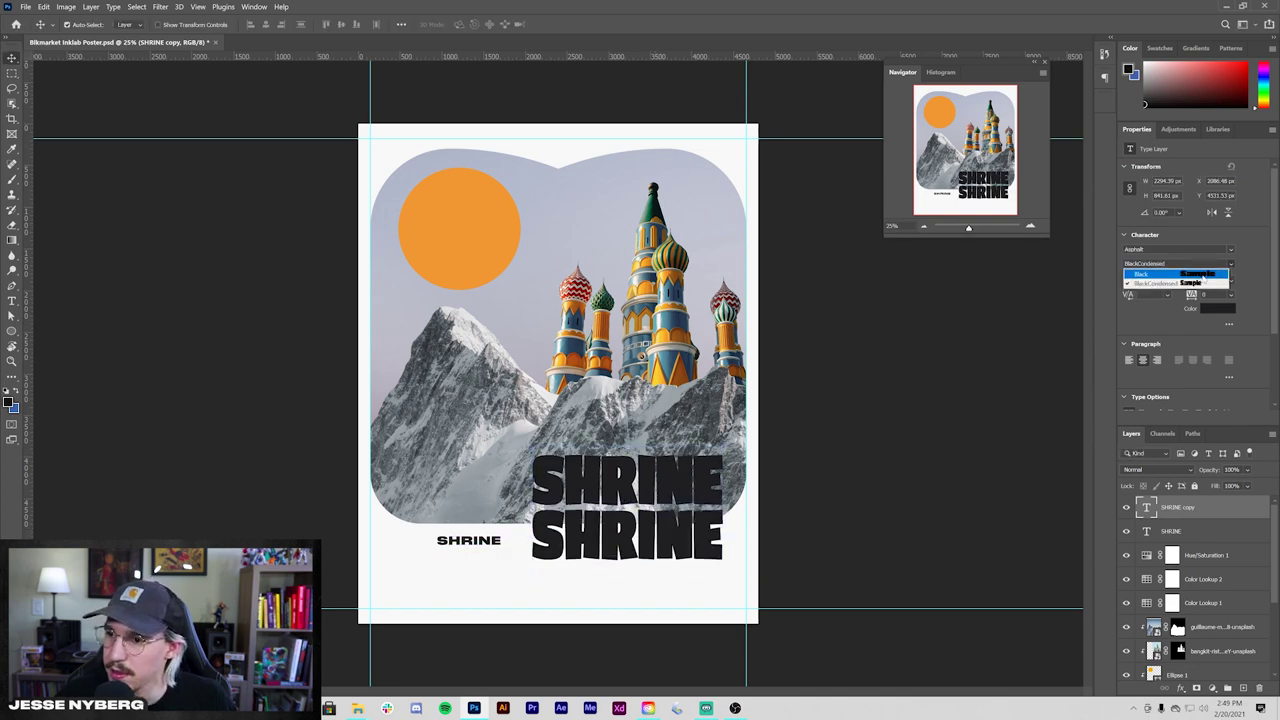
pyautogui.click(1190, 284)
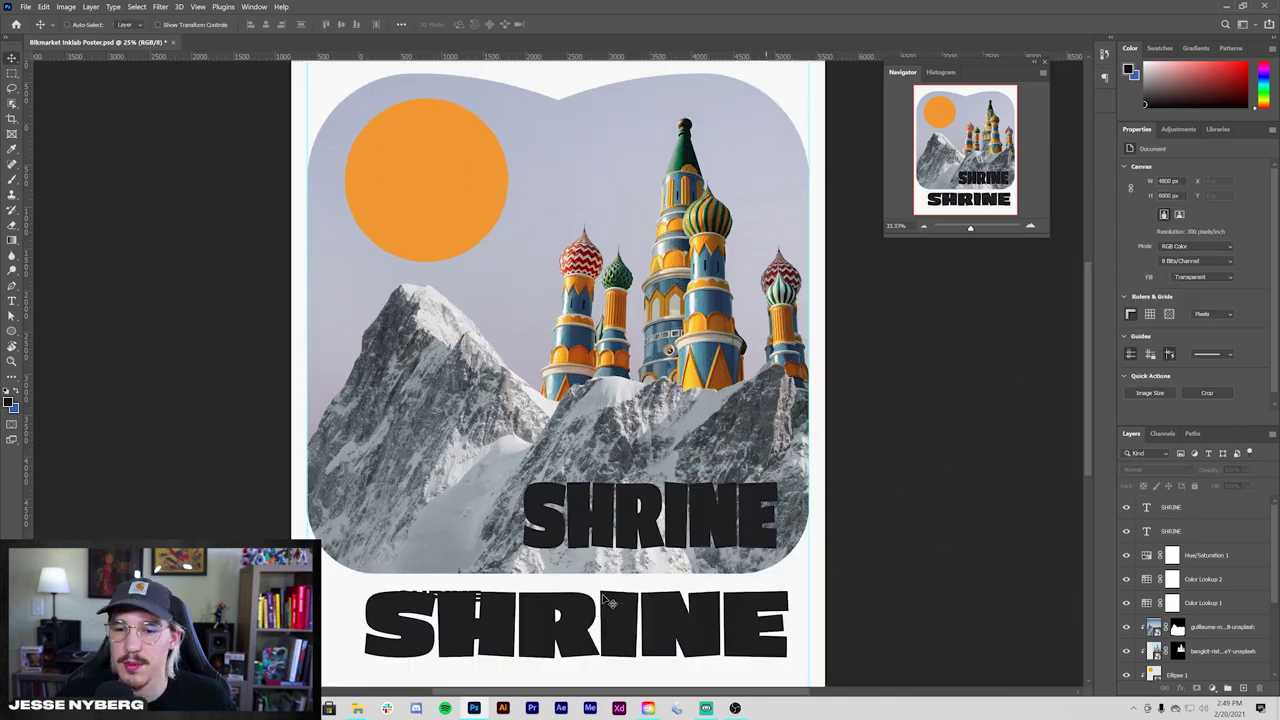
pyautogui.moveTo(596, 535); pyautogui.dragTo(563, 305)
pyautogui.hotkey('ctrl', '+')
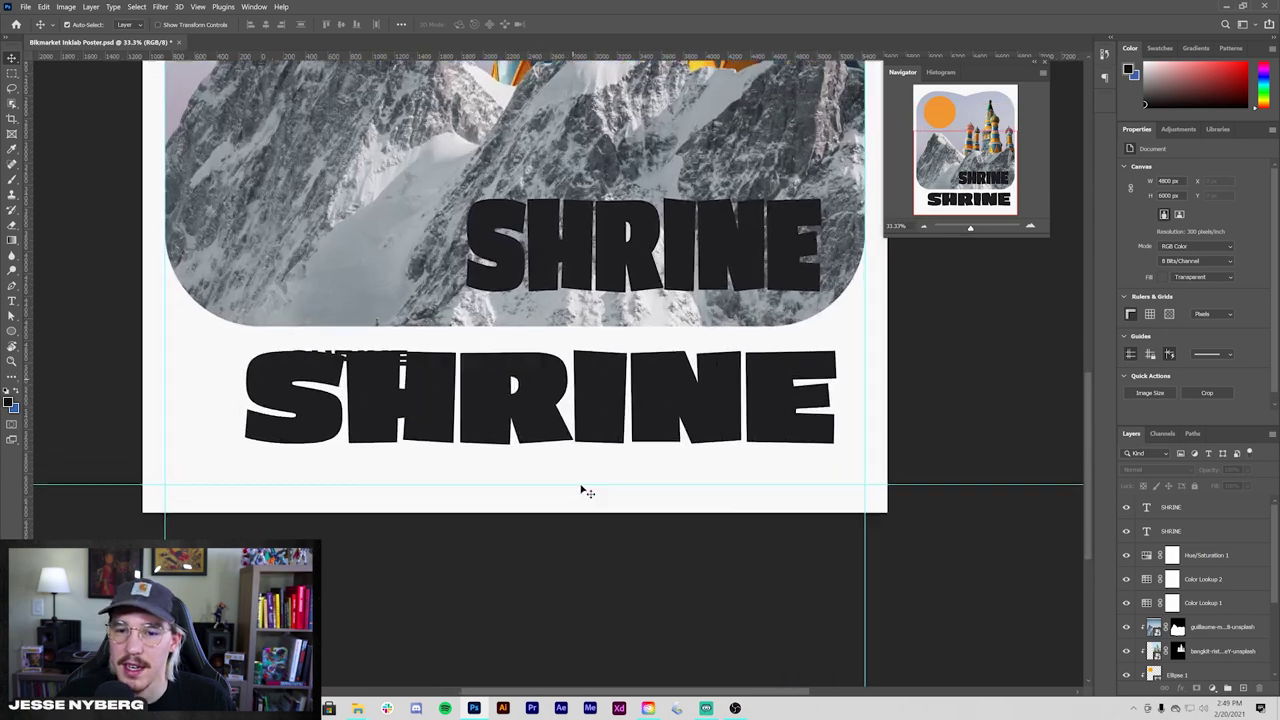
pyautogui.moveTo(418, 413); pyautogui.dragTo(411, 431)
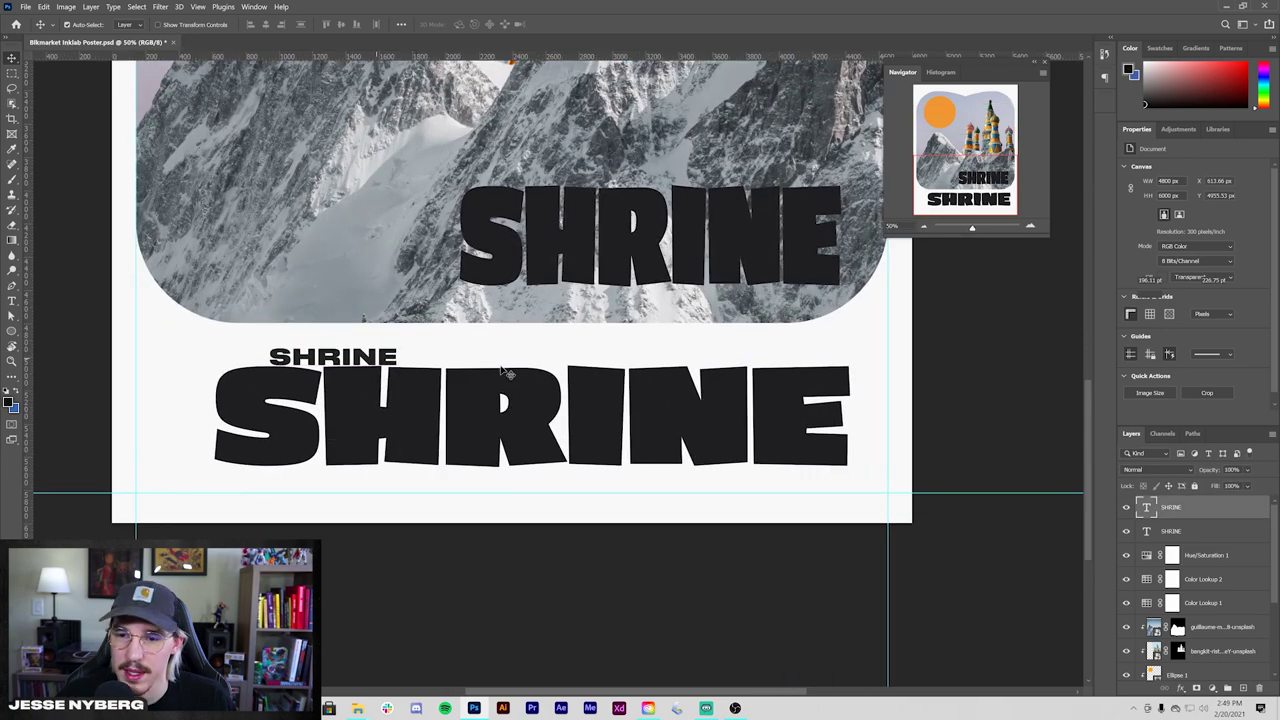
# - Scale the wide SHRINE text to 118% so it spans the vertical guides, and place it just below the picture
pyautogui.click(1180, 531)
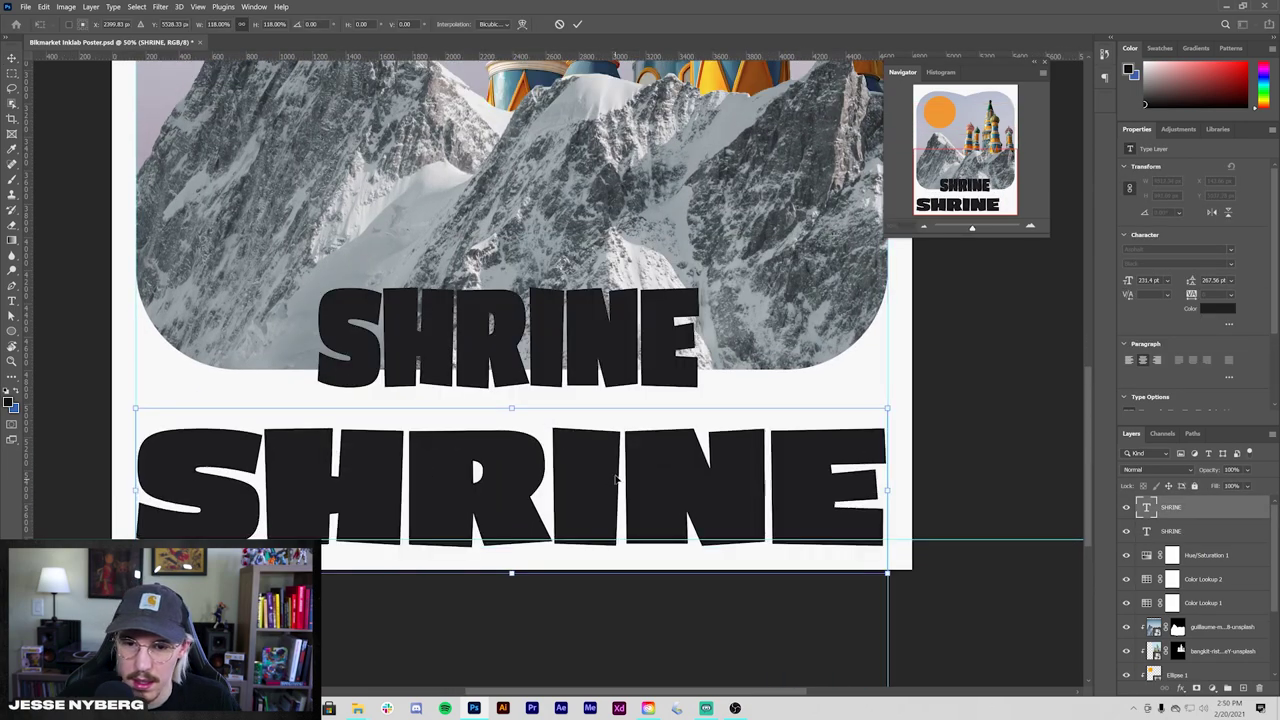
pyautogui.moveTo(630, 500); pyautogui.dragTo(655, 433)
pyautogui.press('Return')
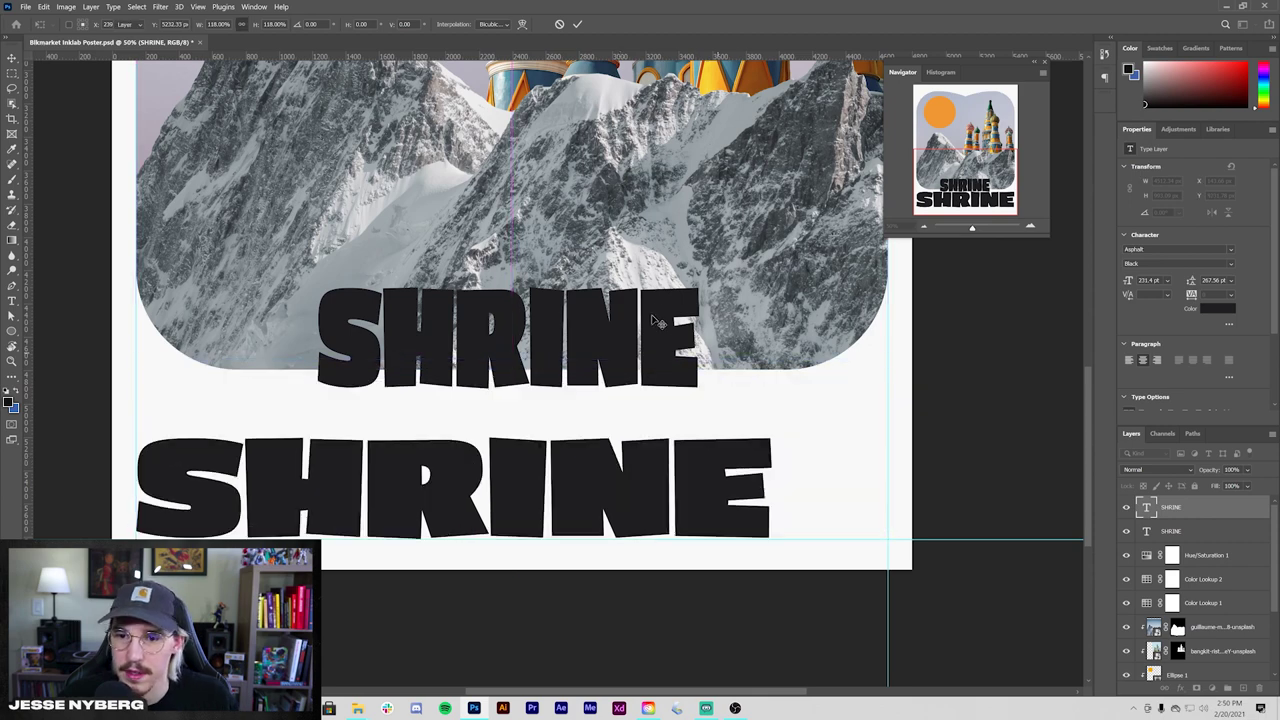
# - Delete the condensed SHRINE text over the mountains and select the wide SHRINE title
pyautogui.click(654, 323)
pyautogui.press('Delete')
pyautogui.click(692, 446)
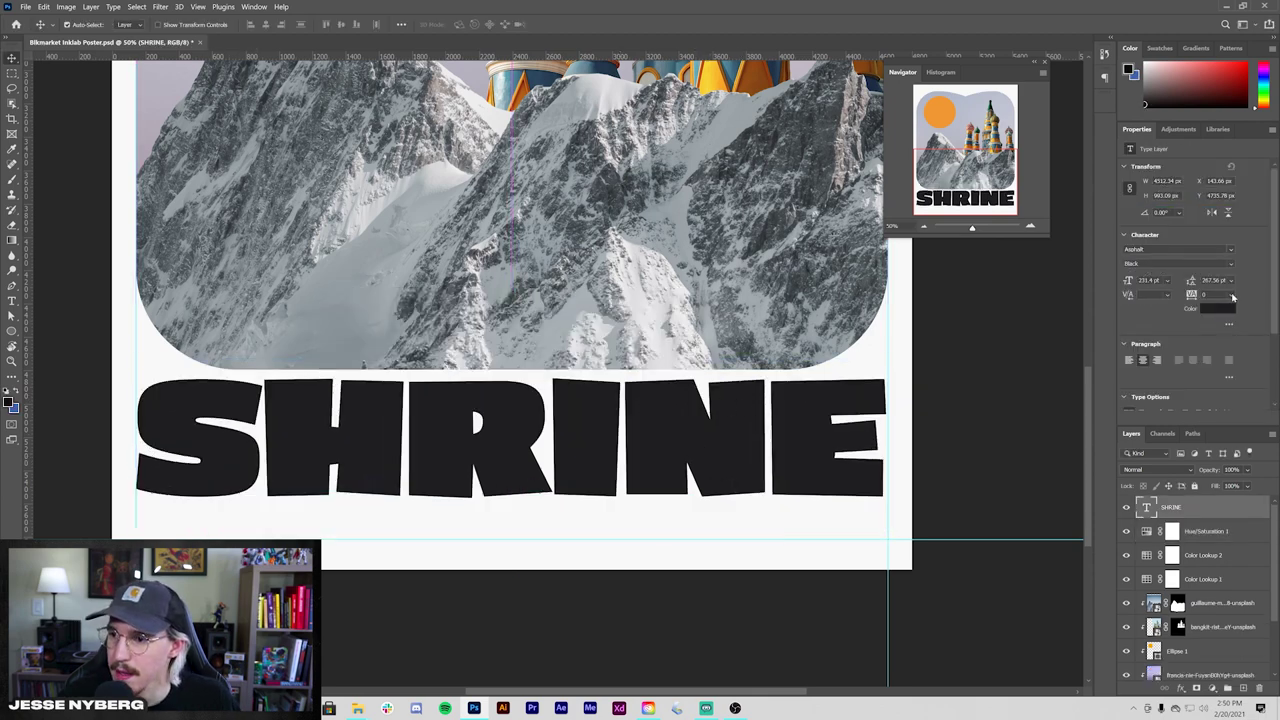
# - Set the SHRINE title's tracking to -25 and adjust the kerning between the R and I
pyautogui.click(1232, 297)
pyautogui.click(1215, 327)
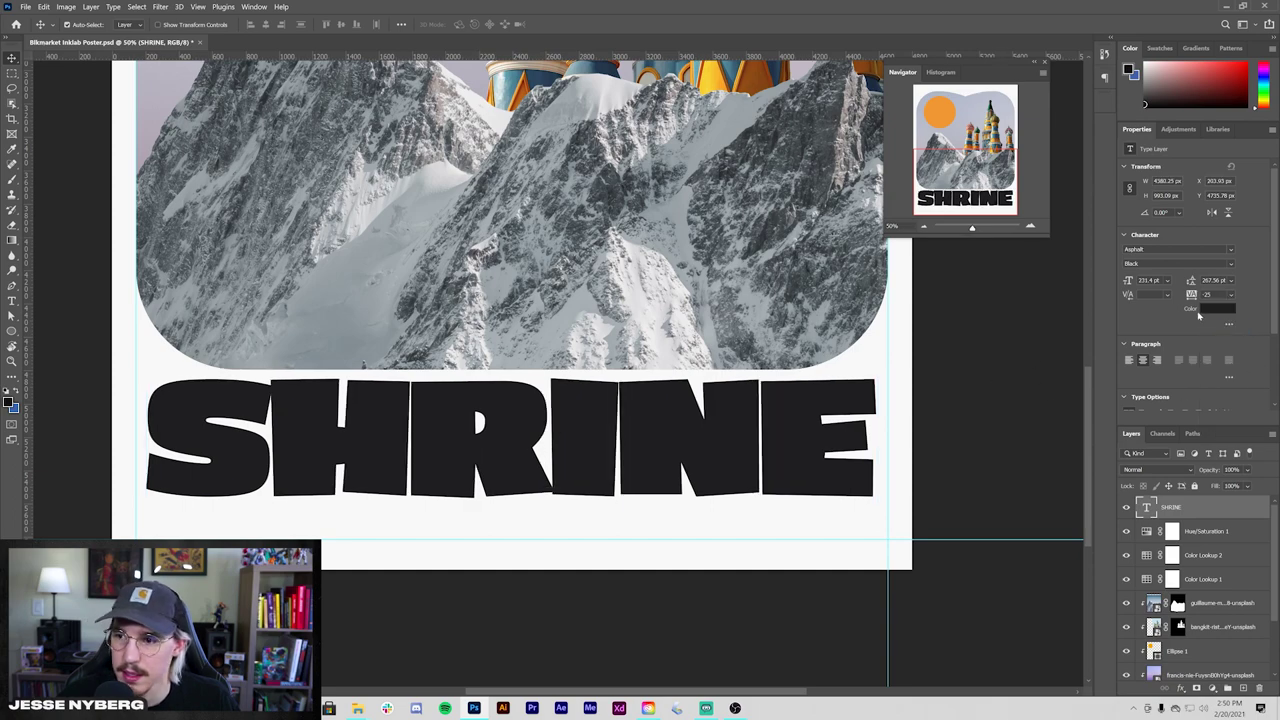
pyautogui.click(1167, 296)
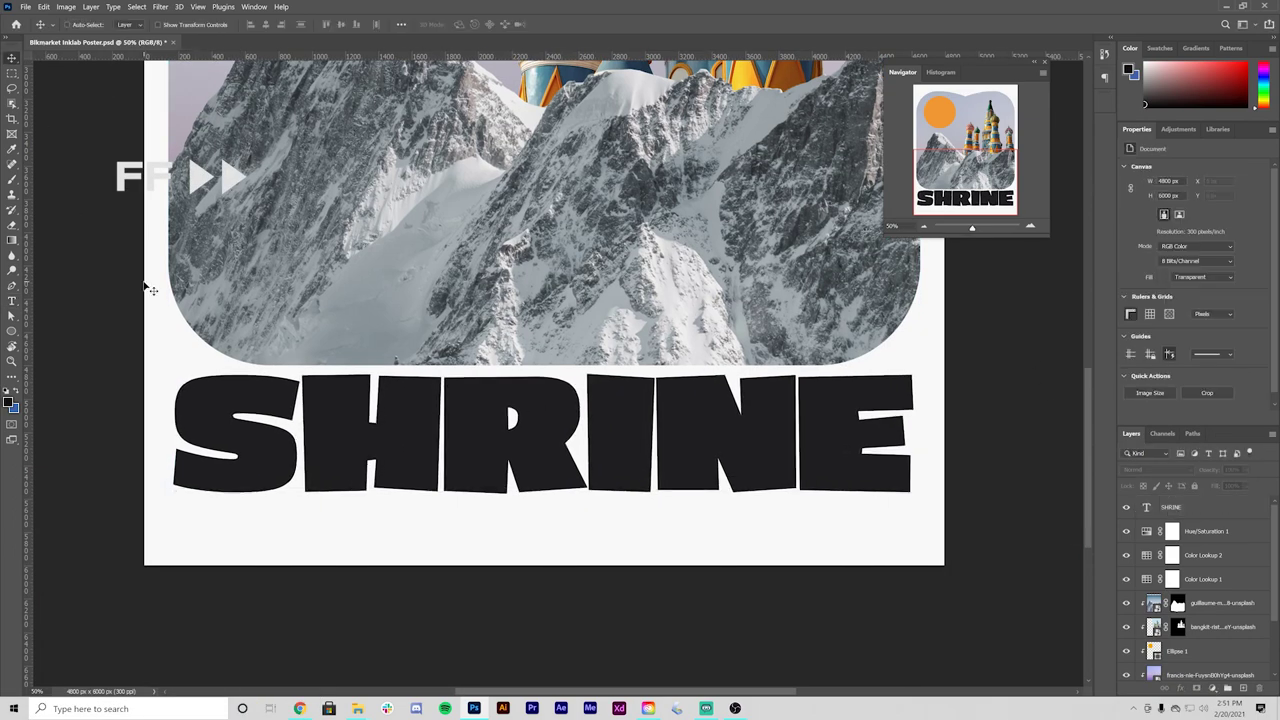
pyautogui.click(1167, 296)
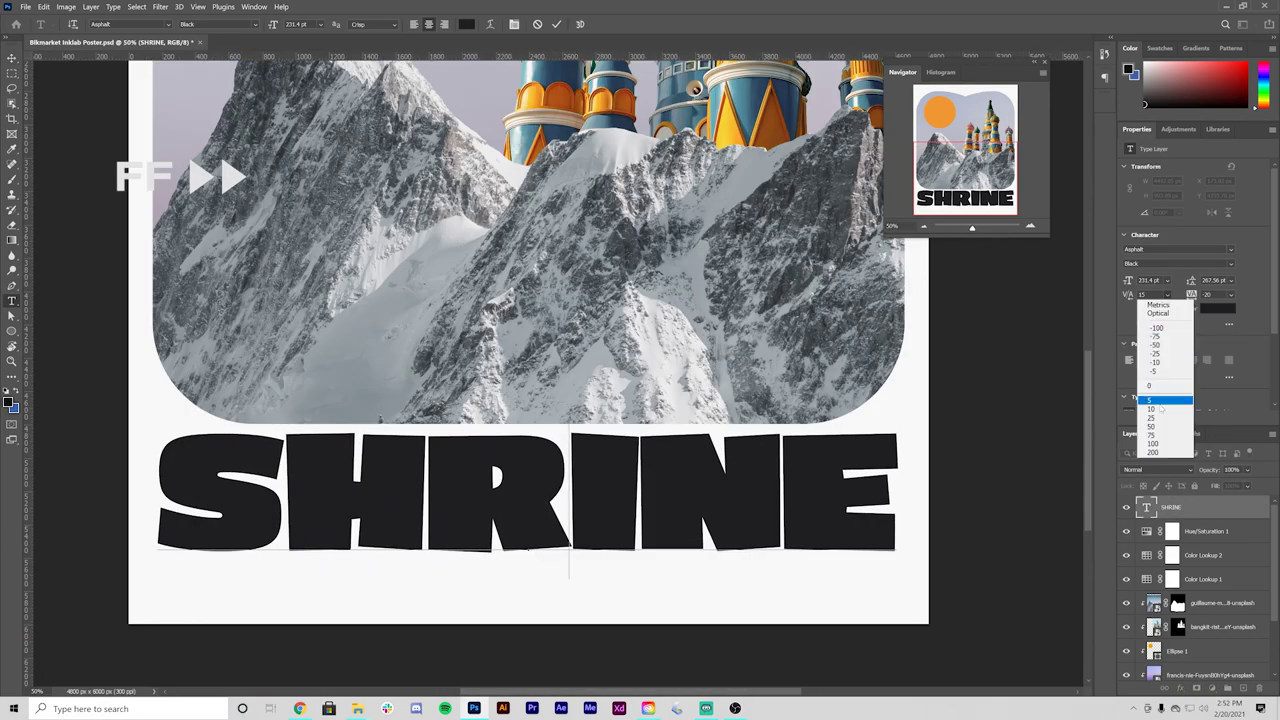
pyautogui.click(1161, 408)
pyautogui.hotkey('ctrl', 'Return')
# - Scale the SHRINE title up slightly so it spans the full width of the picture above
pyautogui.hotkey('ctrl', '-')
pyautogui.hotkey('ctrl', '-')
pyautogui.hotkey('ctrl', '-')
pyautogui.hotkey('ctrl', '-')
pyautogui.moveTo(885, 236); pyautogui.dragTo(849, 289)
pyautogui.hotkey('ctrl', '+')
pyautogui.hotkey('ctrl', '+')
pyautogui.hotkey('ctrl', '+')
pyautogui.hotkey('ctrl', '+')
pyautogui.hotkey('ctrl', 't')
pyautogui.moveTo(182, 366); pyautogui.dragTo(178, 366)
pyautogui.moveTo(822, 374); pyautogui.dragTo(840, 375)
pyautogui.press('Return')
# - Switch to Chrome to get the descriptive text about shrines
pyautogui.moveTo(617, 509); pyautogui.dragTo(703, 574)
pyautogui.moveTo(1024, 466); pyautogui.dragTo(990, 320)
pyautogui.click(299, 708)
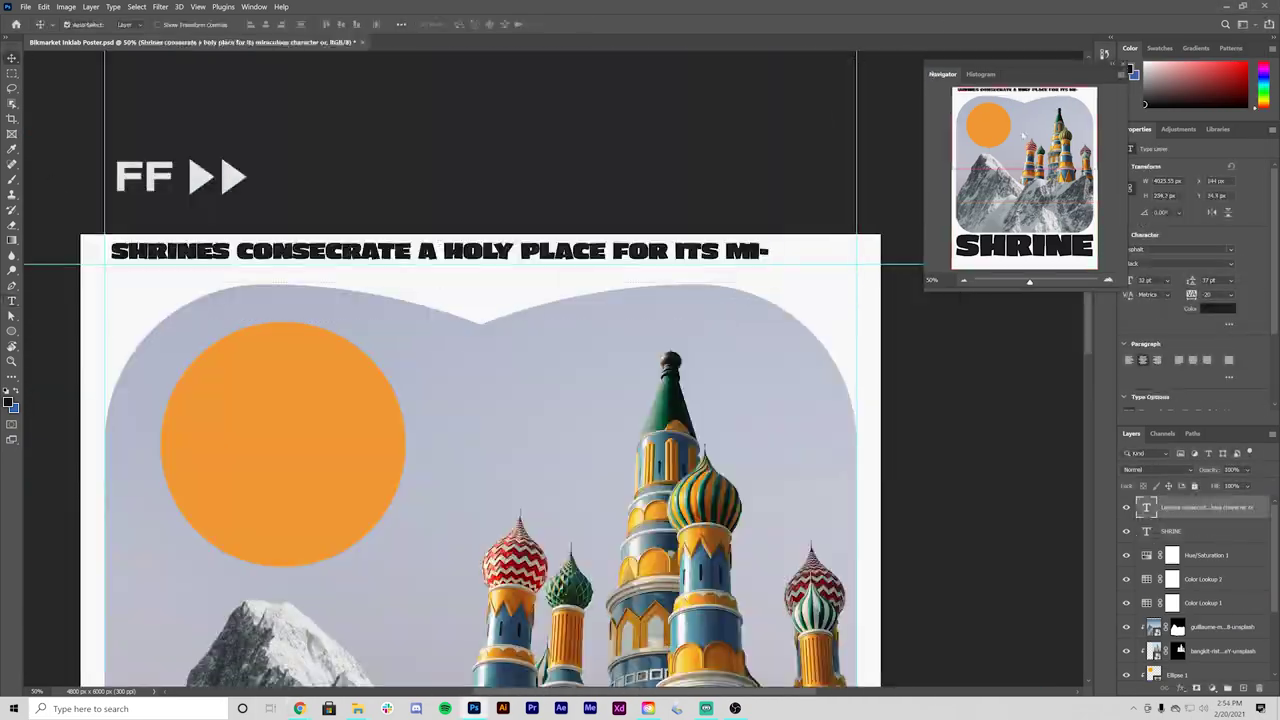
# - Set the description text at the poster's top to Nimbus Sans in all caps and widen its text box
pyautogui.click(1176, 203)
pyautogui.write('nimbus')
pyautogui.click(1130, 329)
pyautogui.tripleClick(430, 256)
pyautogui.moveTo(128, 269); pyautogui.dragTo(98, 269)
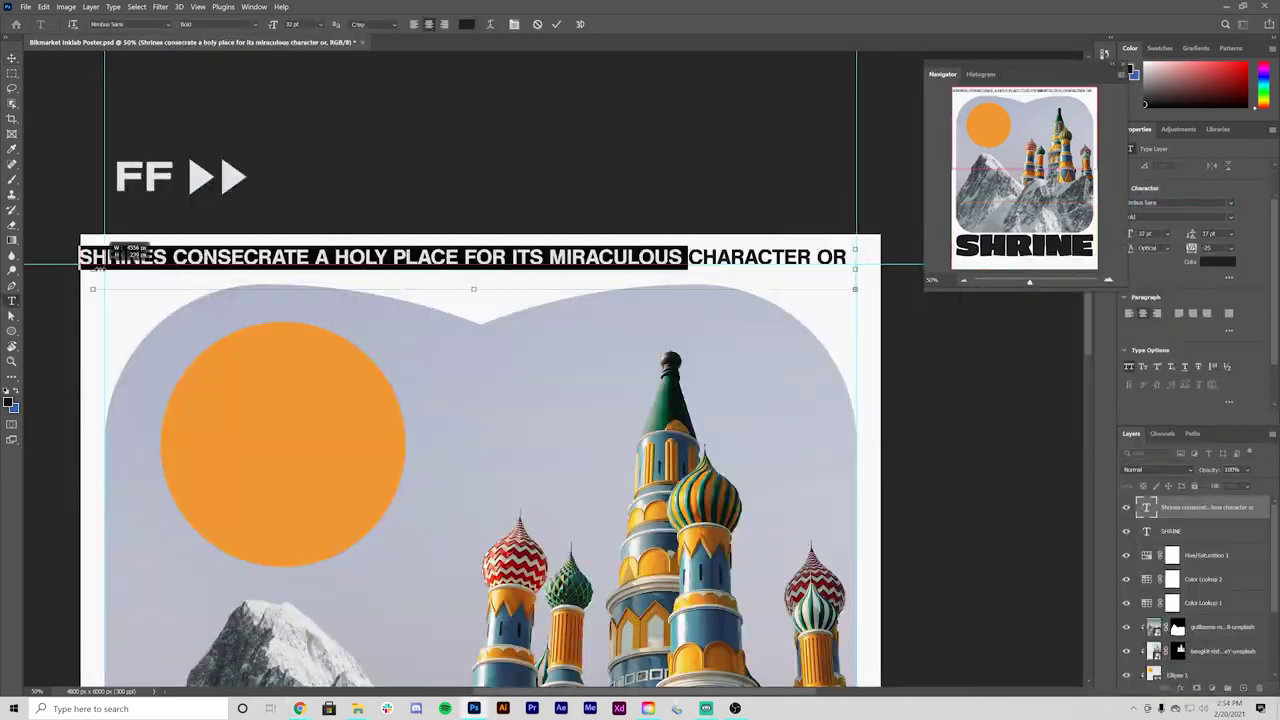
pyautogui.click(414, 180)
# - Fit the description's text box to the guides, fully justify its lines and set the font style to Regular
pyautogui.hotkey('ctrl', '+')
pyautogui.moveTo(414, 180); pyautogui.dragTo(643, 297)
pyautogui.doubleClick(420, 334)
pyautogui.moveTo(163, 351); pyautogui.dragTo(182, 351)
pyautogui.click(1229, 360)
pyautogui.doubleClick(1148, 507)
pyautogui.click(1180, 264)
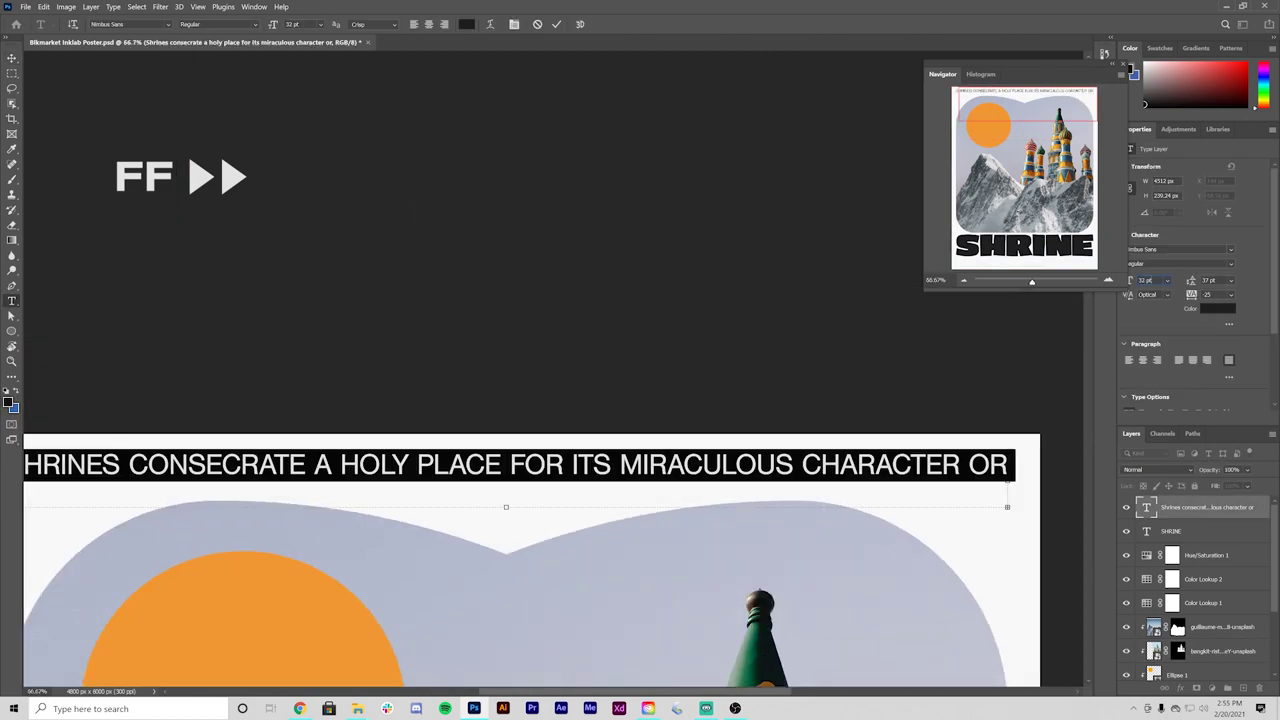
# - Try the description text at a font size of 15.5 pt
pyautogui.moveTo(1022, 65); pyautogui.dragTo(868, 37)
pyautogui.moveTo(1130, 280); pyautogui.dragTo(1112, 280)
pyautogui.hotkey('ctrl', 'Return')
pyautogui.press('m')
pyautogui.moveTo(500, 349); pyautogui.dragTo(542, 297)
pyautogui.moveTo(1130, 280); pyautogui.dragTo(1133, 280)
pyautogui.press('t')
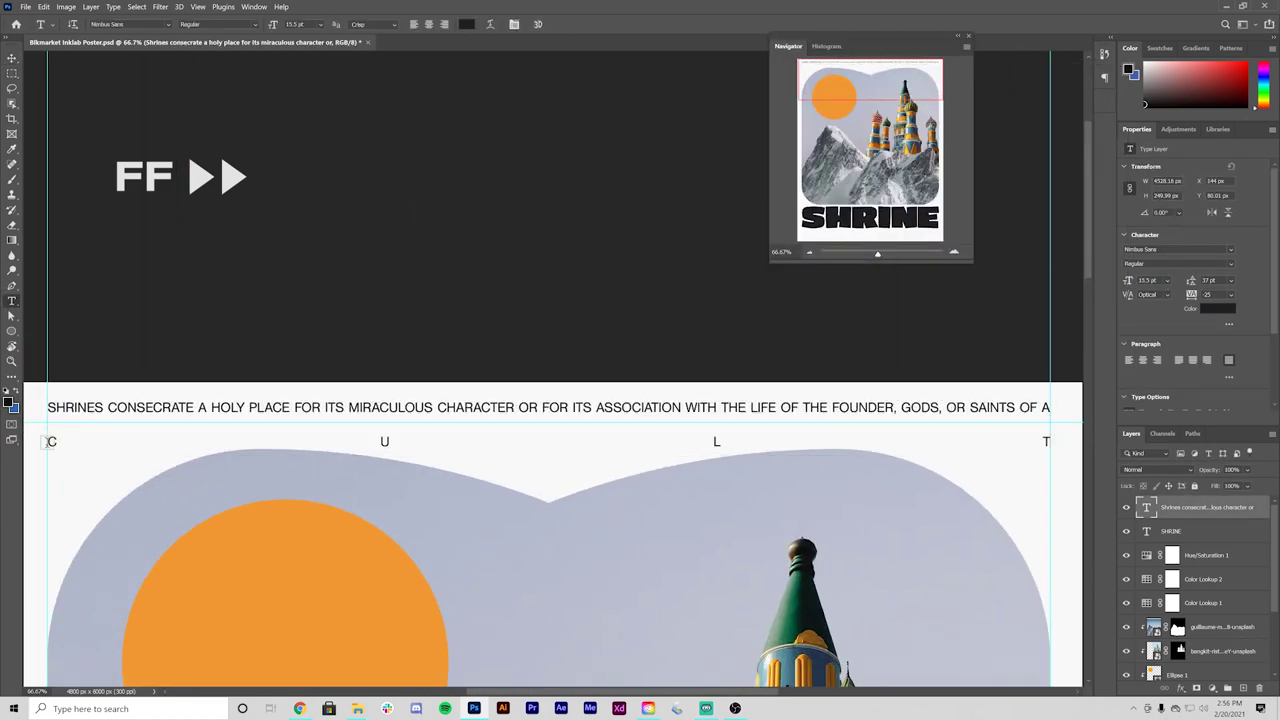
# - Set the description text's font size to 24 pt so it fills two justified lines
pyautogui.tripleClick(47, 442)
pyautogui.hotkey('ctrl', 'z')
pyautogui.press('Escape')
pyautogui.moveTo(650, 396); pyautogui.dragTo(652, 454)
pyautogui.moveTo(1130, 280); pyautogui.dragTo(1136, 280)
pyautogui.doubleClick(80, 501)
pyautogui.hotkey('ctrl', 'a')
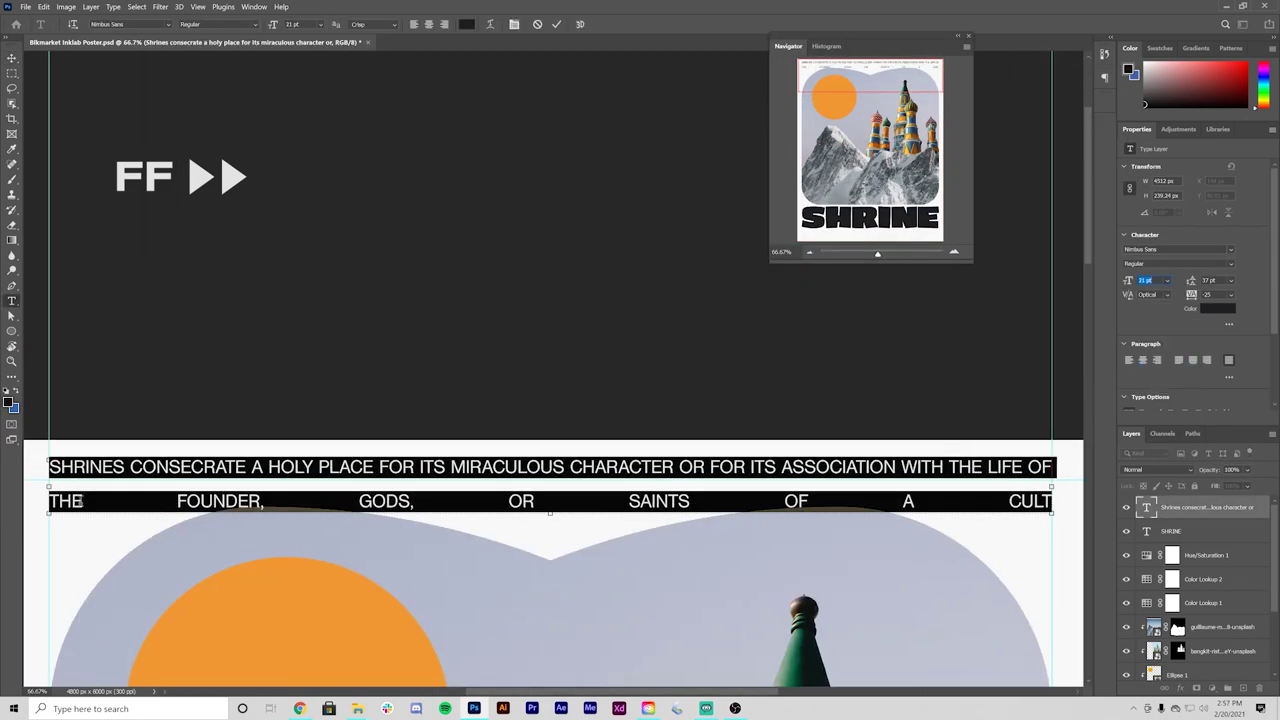
pyautogui.press('Up')
pyautogui.press('Up')
pyautogui.press('Up')
pyautogui.hotkey('ctrl', 'Return')
# - Move the SHRINE title slightly down, away from the picture, and toggle the guides' visibility
pyautogui.press('v')
pyautogui.hotkey('ctrl', '0')
pyautogui.moveTo(551, 566); pyautogui.dragTo(551, 585)
pyautogui.hotkey('ctrl', ';')
# - Finish editing the description text above the picture and deselect all layers
pyautogui.hotkey('ctrl', '+')
pyautogui.doubleClick(612, 403)
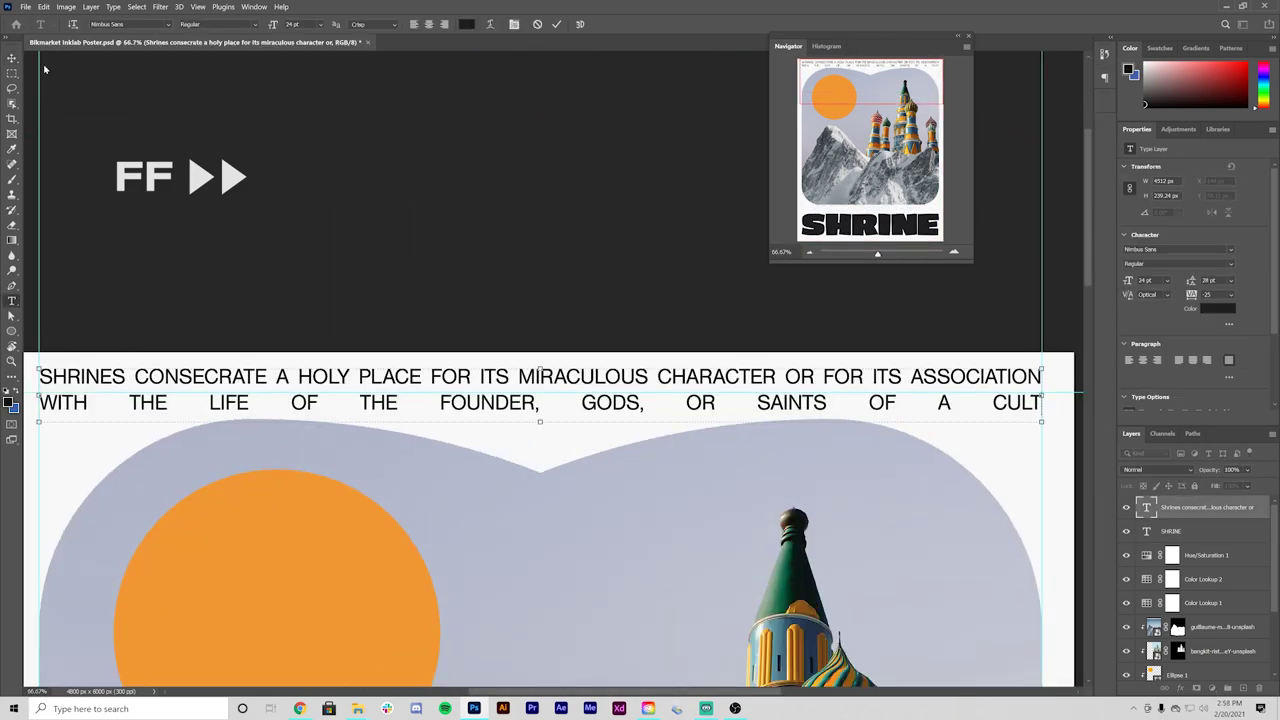
pyautogui.click(12, 58)
pyautogui.hotkey('ctrl', '-')
pyautogui.scroll(-10, 920, 463)
pyautogui.click(920, 463)
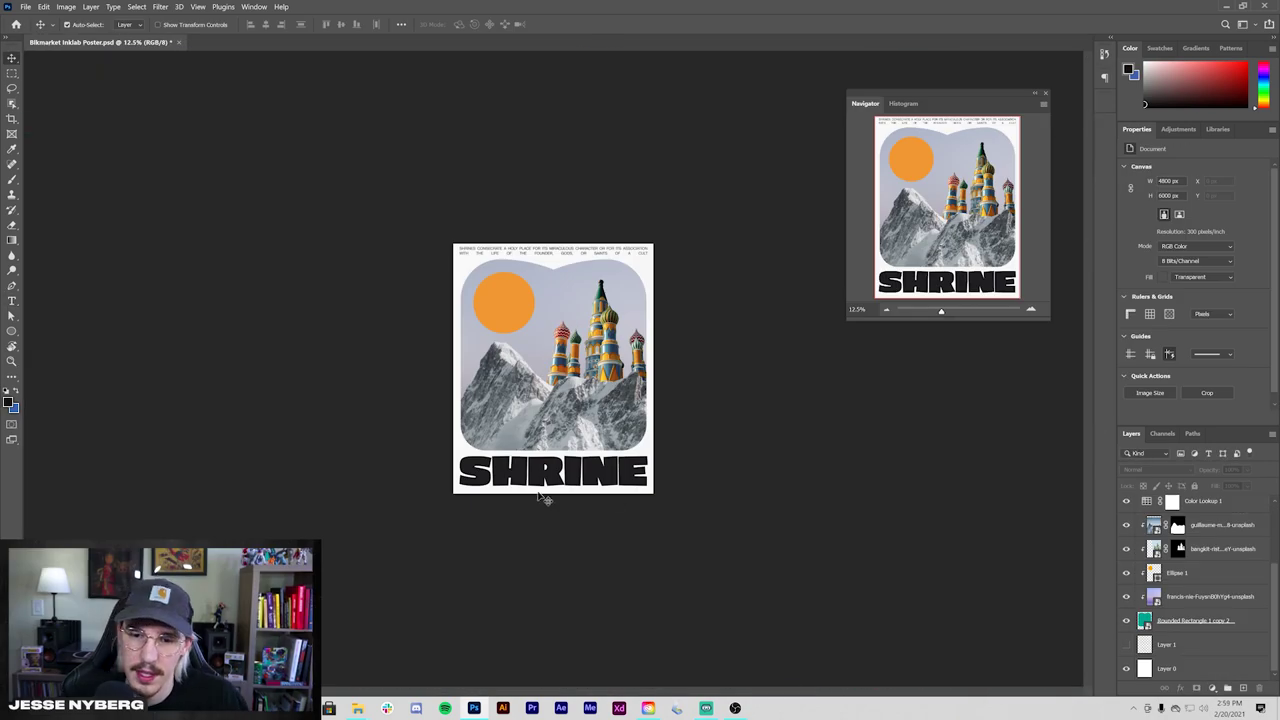
# - Select the description text's layer above the SHRINE layer
pyautogui.click(546, 479)
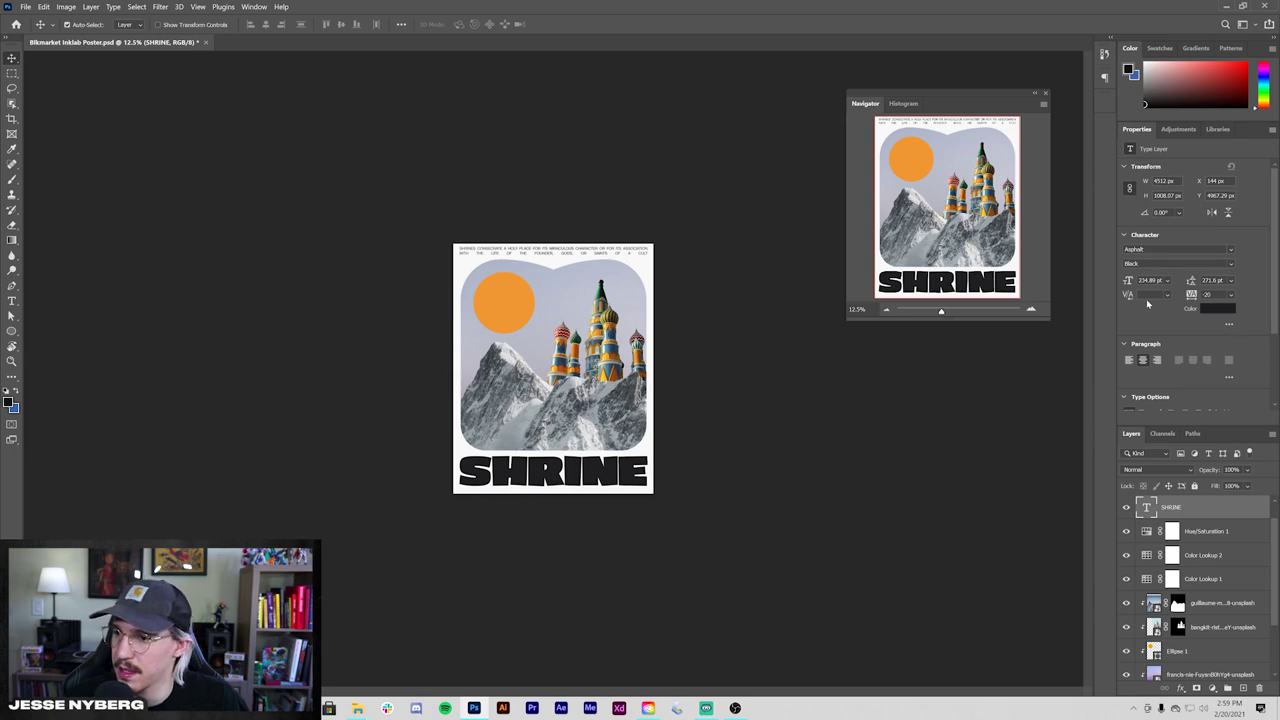
pyautogui.scroll(5, 573, 291)
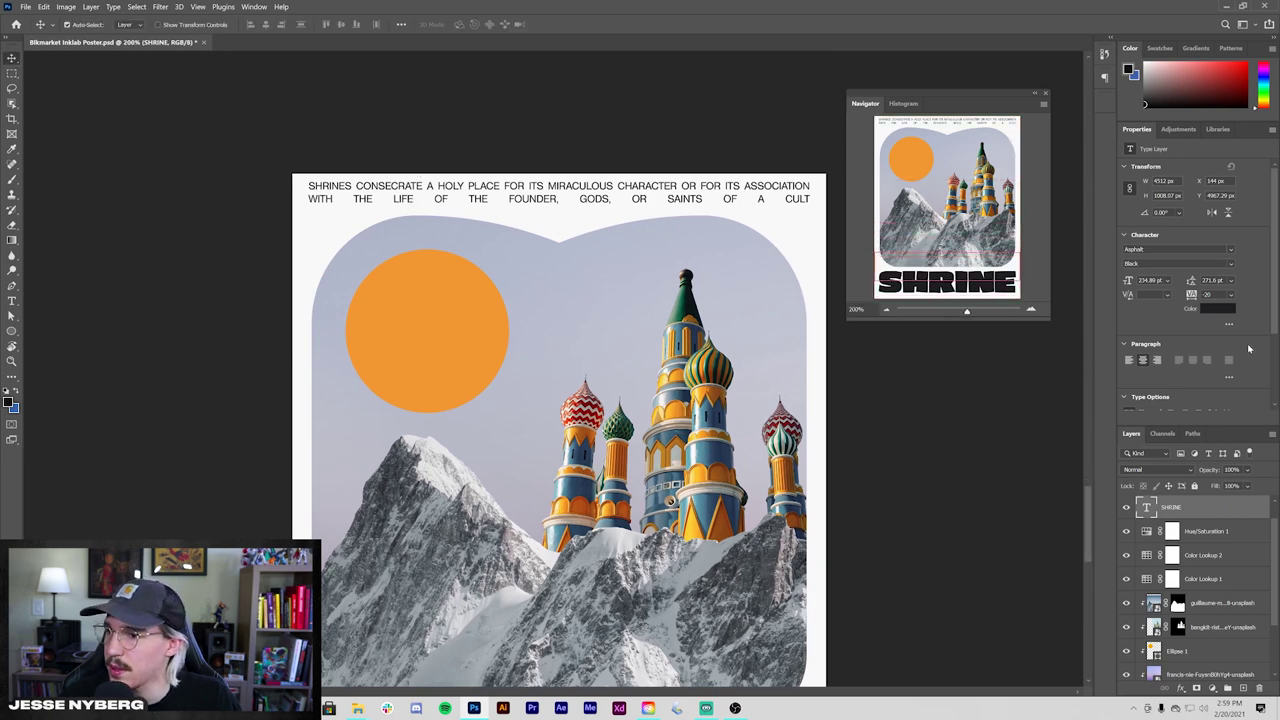
pyautogui.click(1194, 529)
pyautogui.scroll(1, 1276, 557)
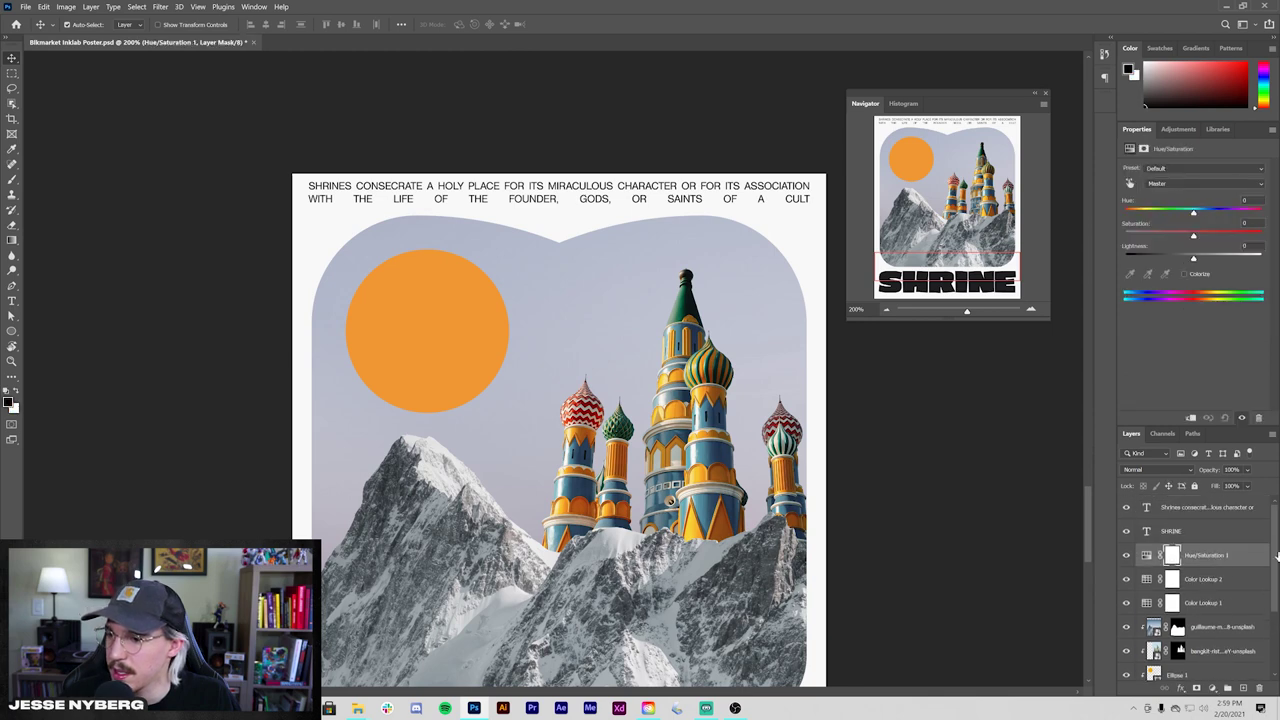
pyautogui.click(1197, 508)
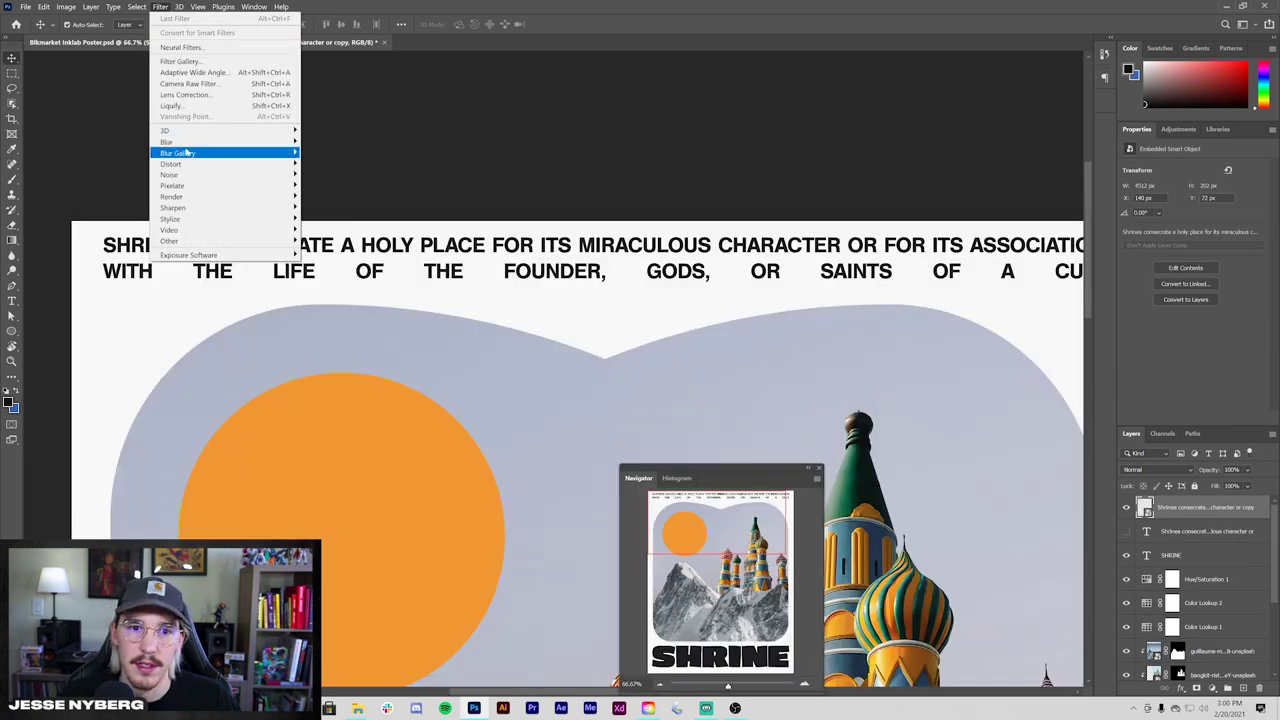
# - Apply a Gaussian Blur with a radius of 3.6 pixels to the smart object copy of the description text
pyautogui.moveTo(230, 141)
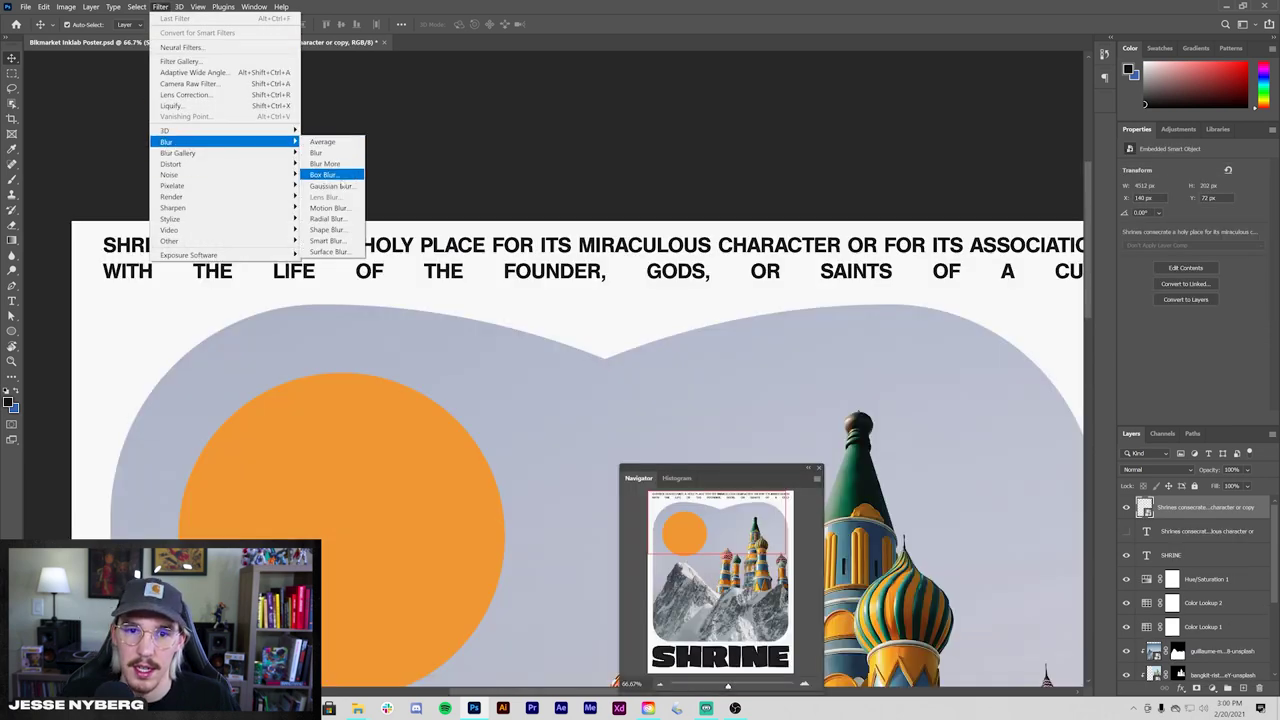
pyautogui.click(330, 186)
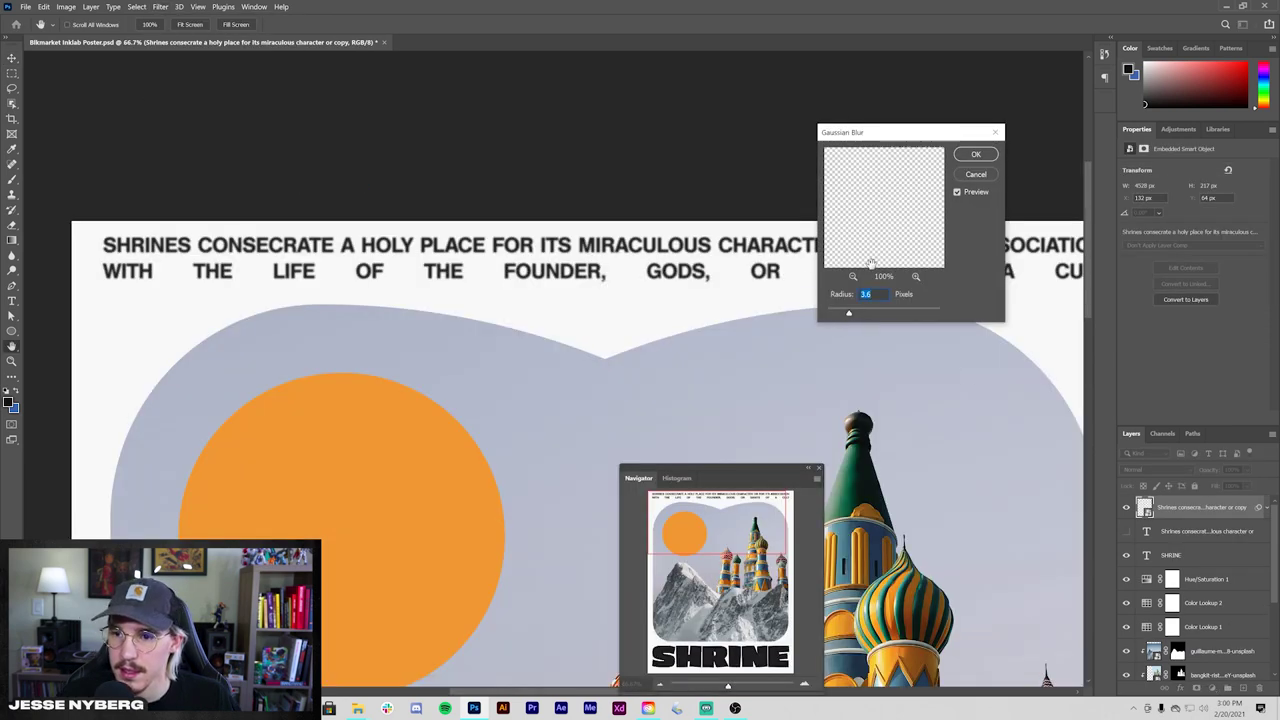
pyautogui.click(975, 154)
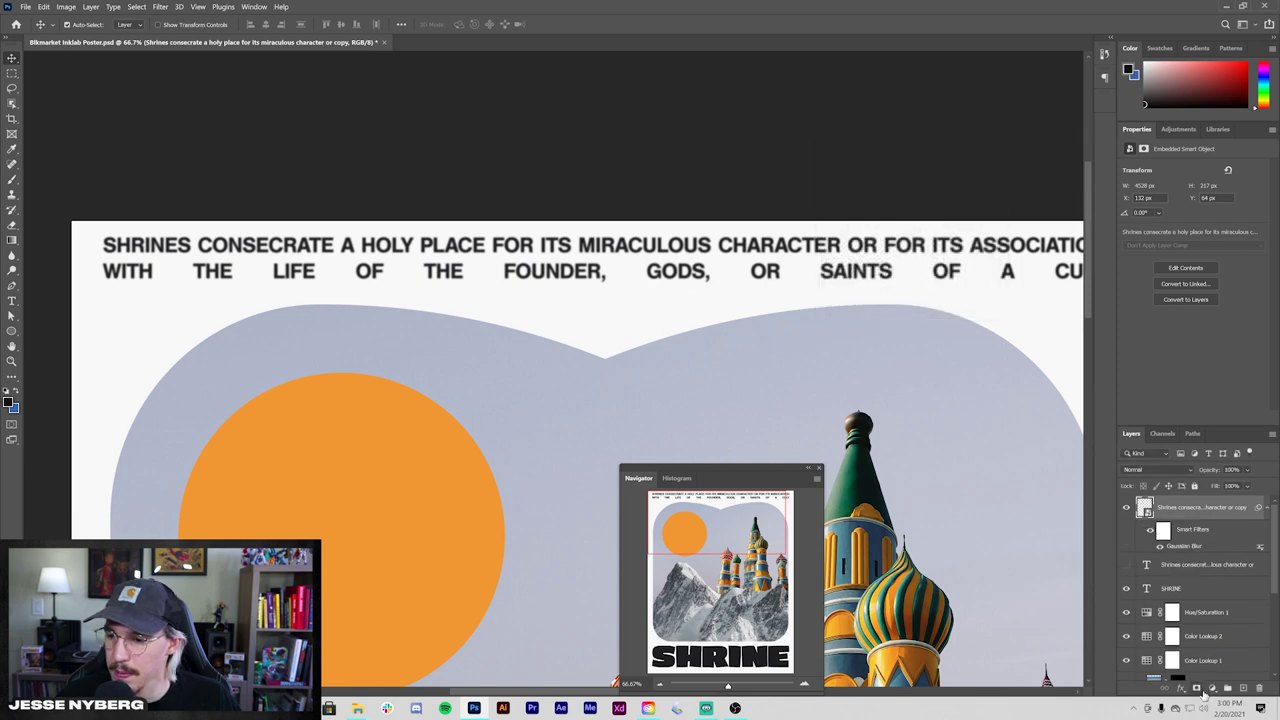
# - Add a Threshold adjustment layer above the blurred description text
pyautogui.click(1213, 689)
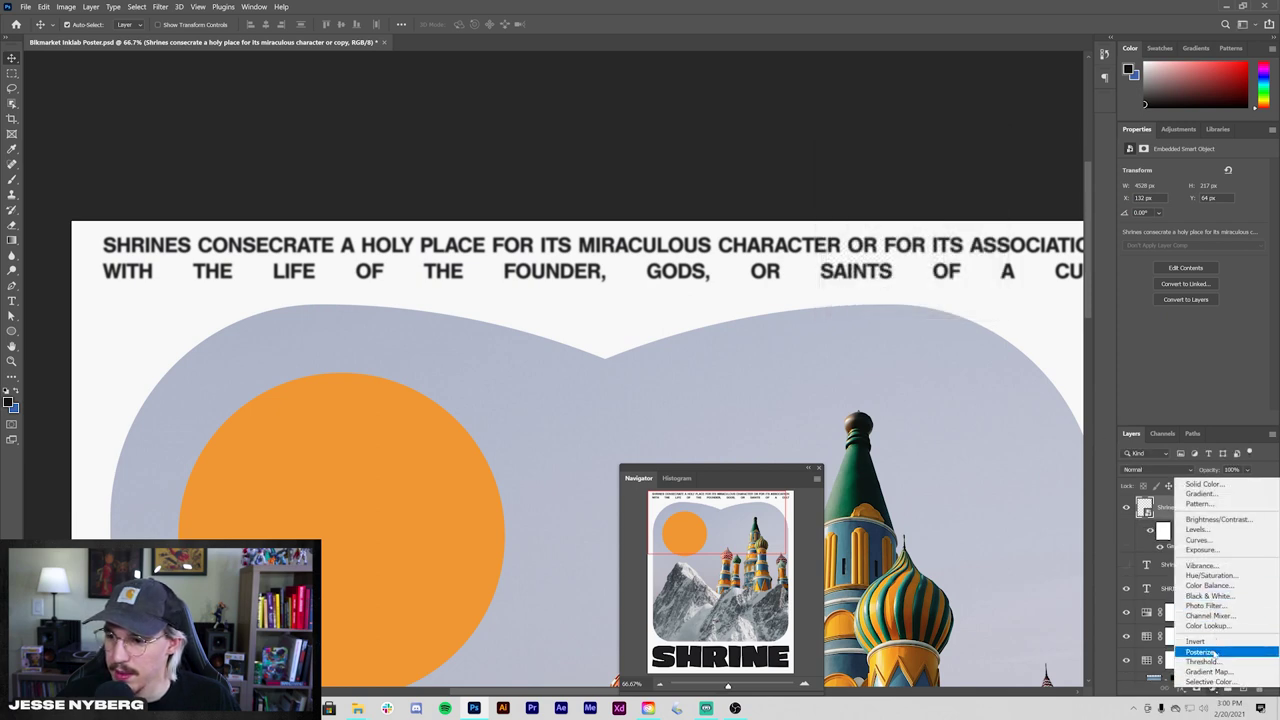
pyautogui.click(1203, 662)
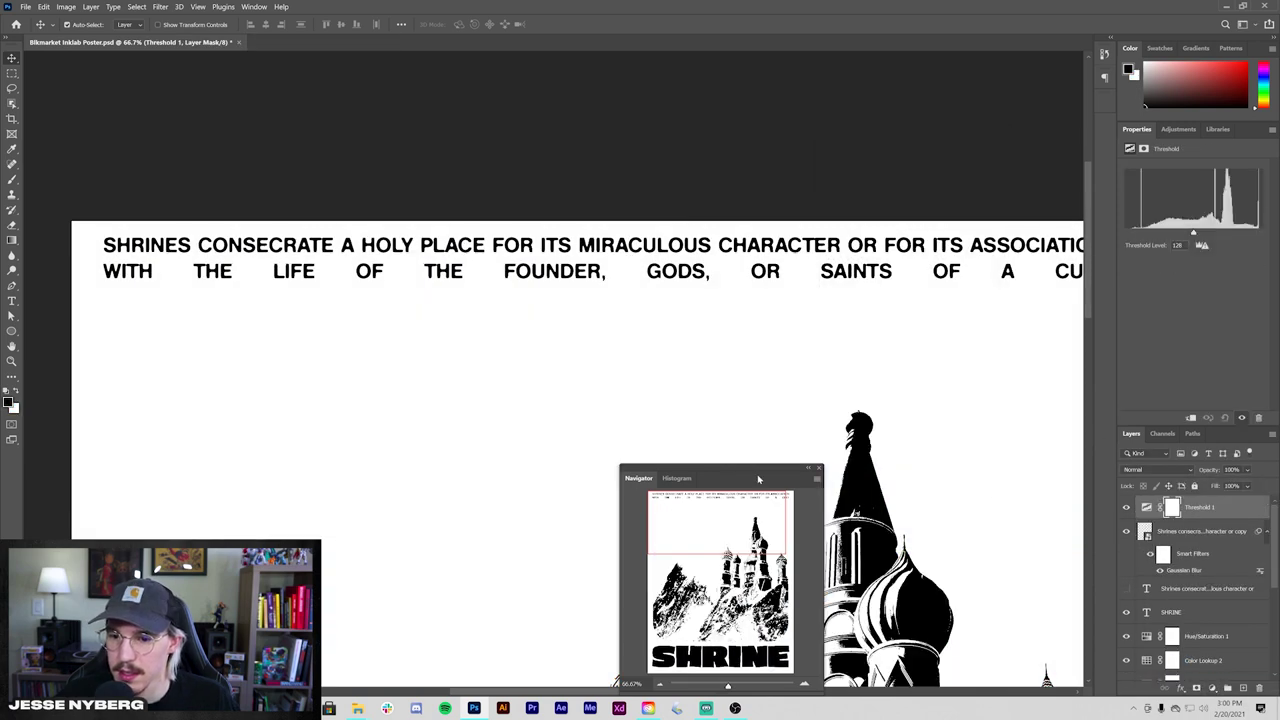
pyautogui.moveTo(720, 469); pyautogui.dragTo(509, 415)
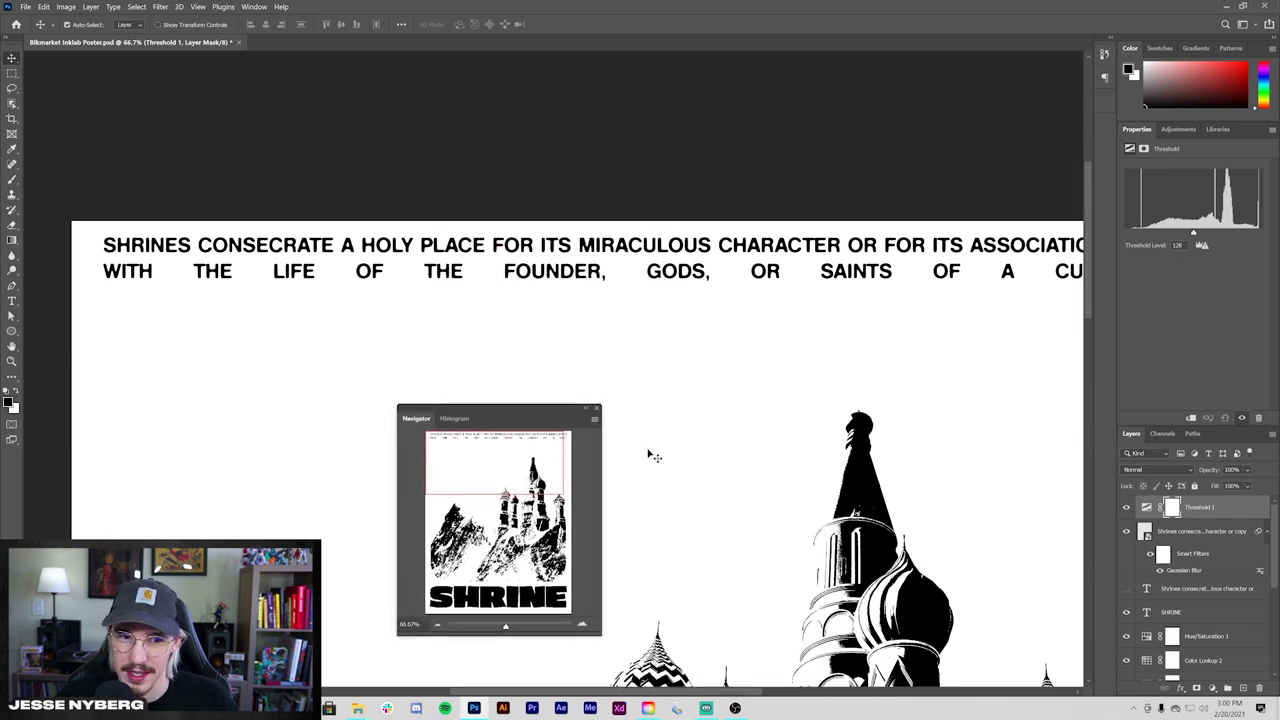
# - Examine the threshold effect across the mountains, the towers and the description text
pyautogui.click(675, 463)
pyautogui.hotkey('ctrl', '-')
pyautogui.hotkey('ctrl', '-')
pyautogui.hotkey('ctrl', '-')
pyautogui.moveTo(564, 419); pyautogui.dragTo(925, 365)
pyautogui.hotkey('ctrl', '+')
pyautogui.hotkey('ctrl', '+')
pyautogui.hotkey('ctrl', '+')
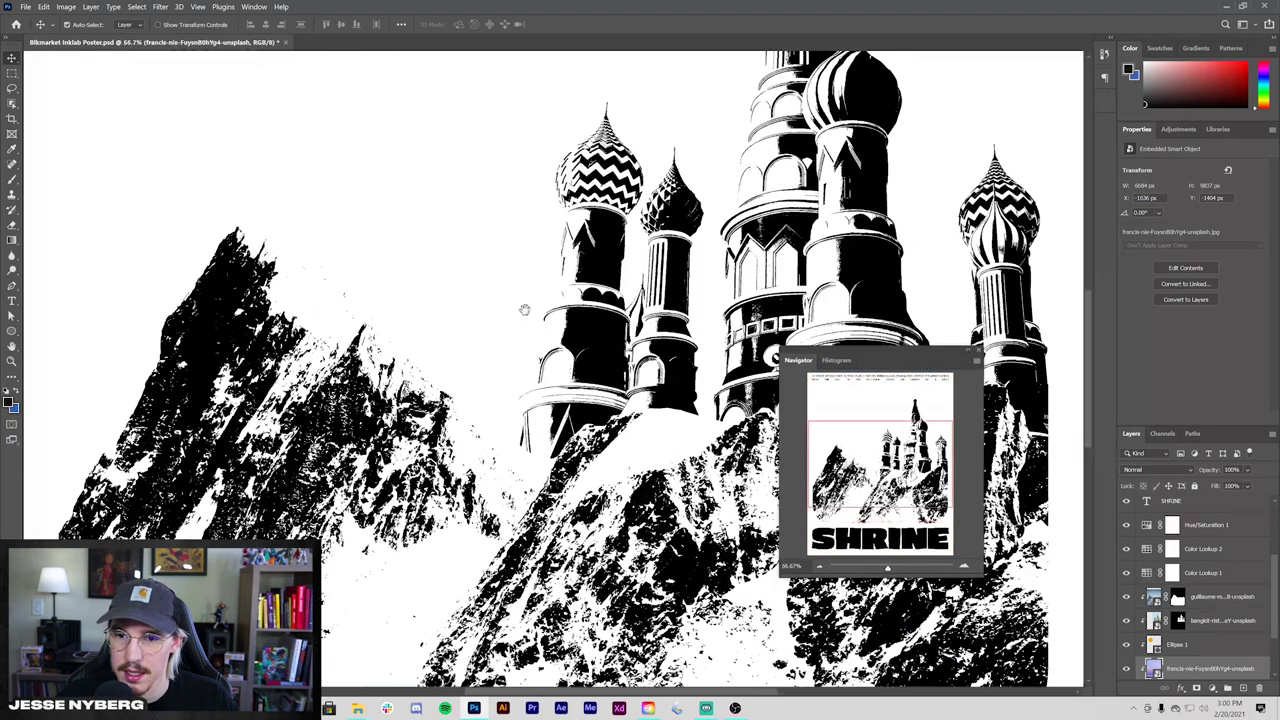
pyautogui.moveTo(523, 309); pyautogui.dragTo(429, 261)
pyautogui.moveTo(920, 358); pyautogui.dragTo(763, 73)
pyautogui.moveTo(497, 445); pyautogui.dragTo(543, 416)
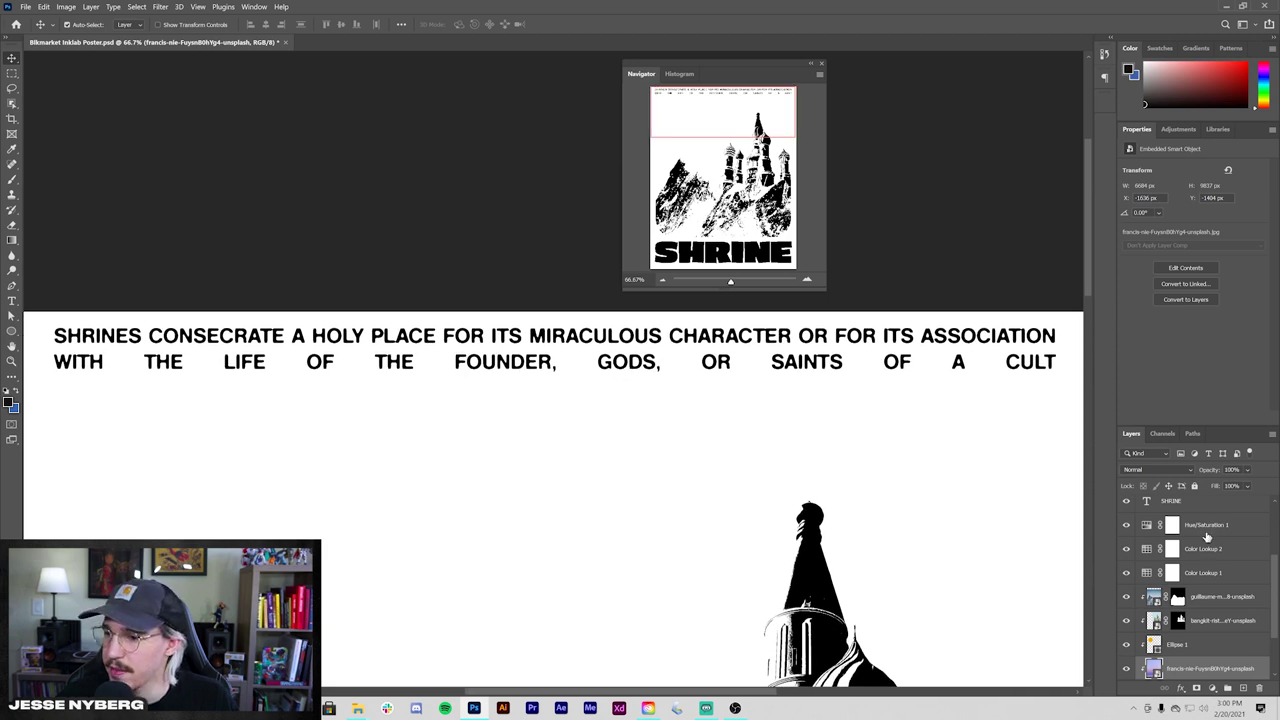
# - Select the Threshold layer and hide every other layer except the blurred description text
pyautogui.click(1207, 536)
pyautogui.scroll(3, 1206, 536)
pyautogui.click(1202, 513)
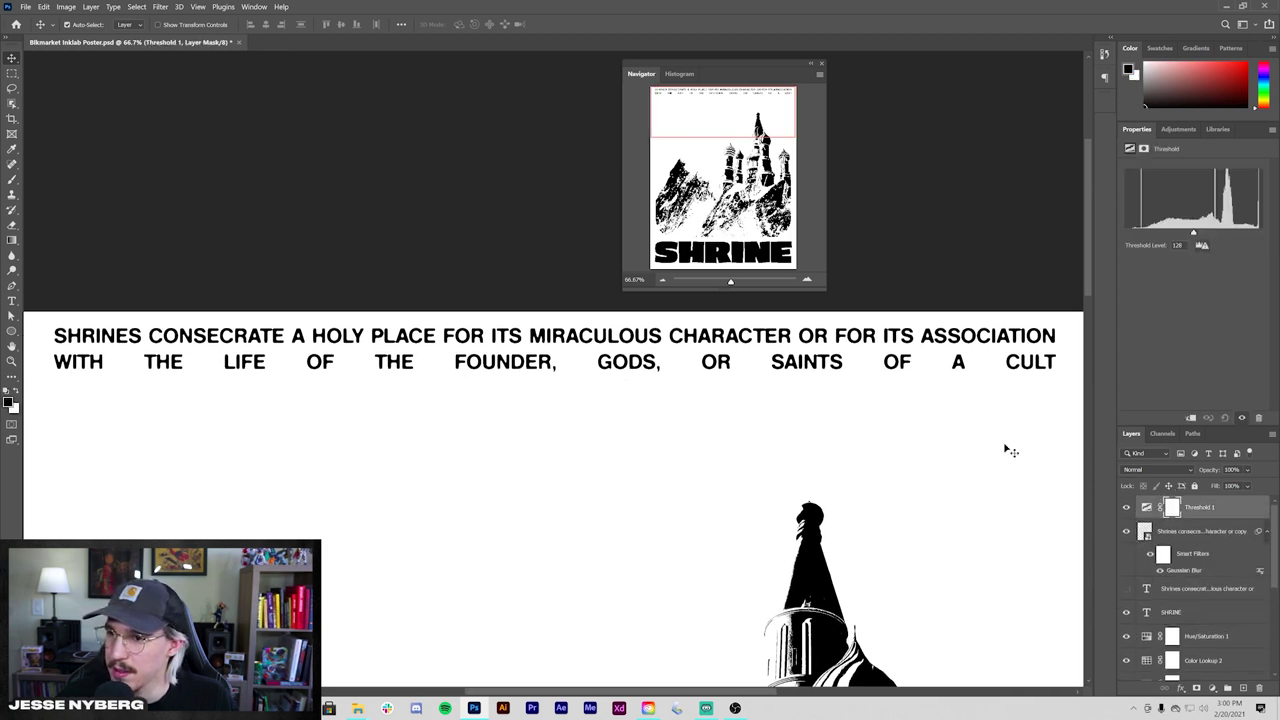
pyautogui.keyDown('alt'); pyautogui.click(1127, 533); pyautogui.keyUp('alt')
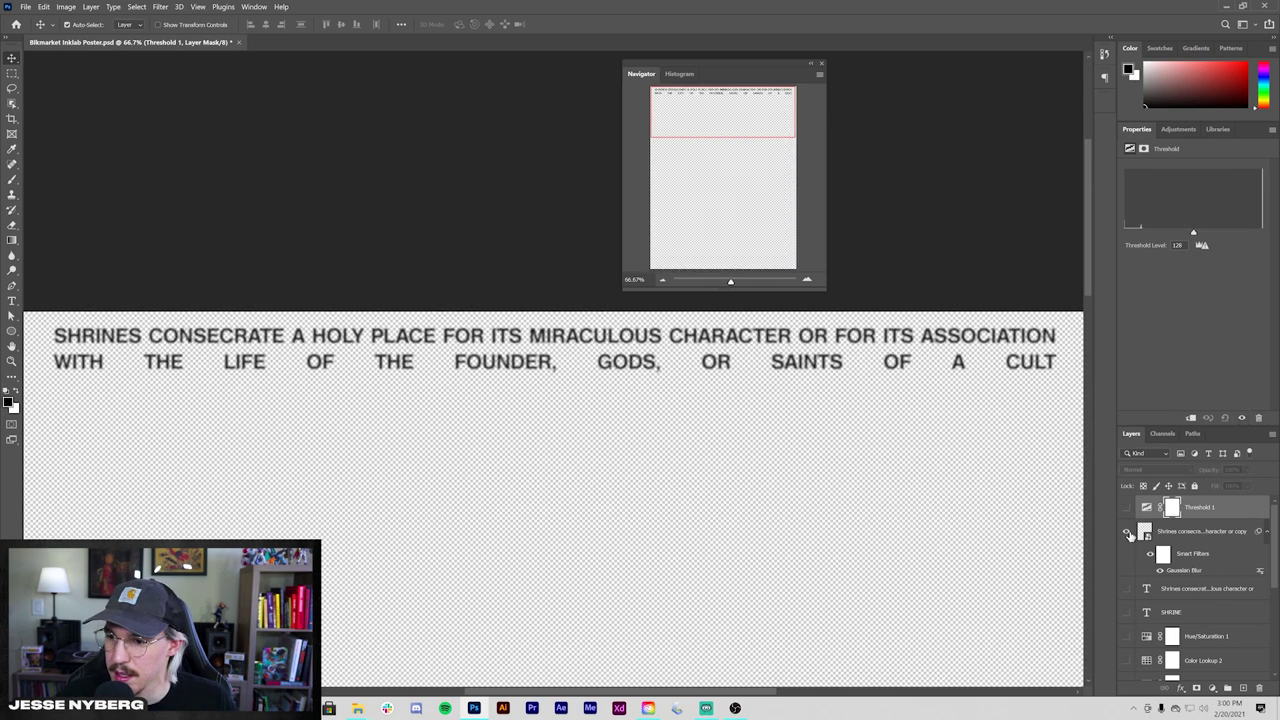
pyautogui.keyDown('alt'); pyautogui.click(1127, 533); pyautogui.keyUp('alt')
pyautogui.keyDown('alt'); pyautogui.click(1128, 533); pyautogui.keyUp('alt')
pyautogui.keyDown('alt'); pyautogui.click(1128, 533); pyautogui.keyUp('alt')
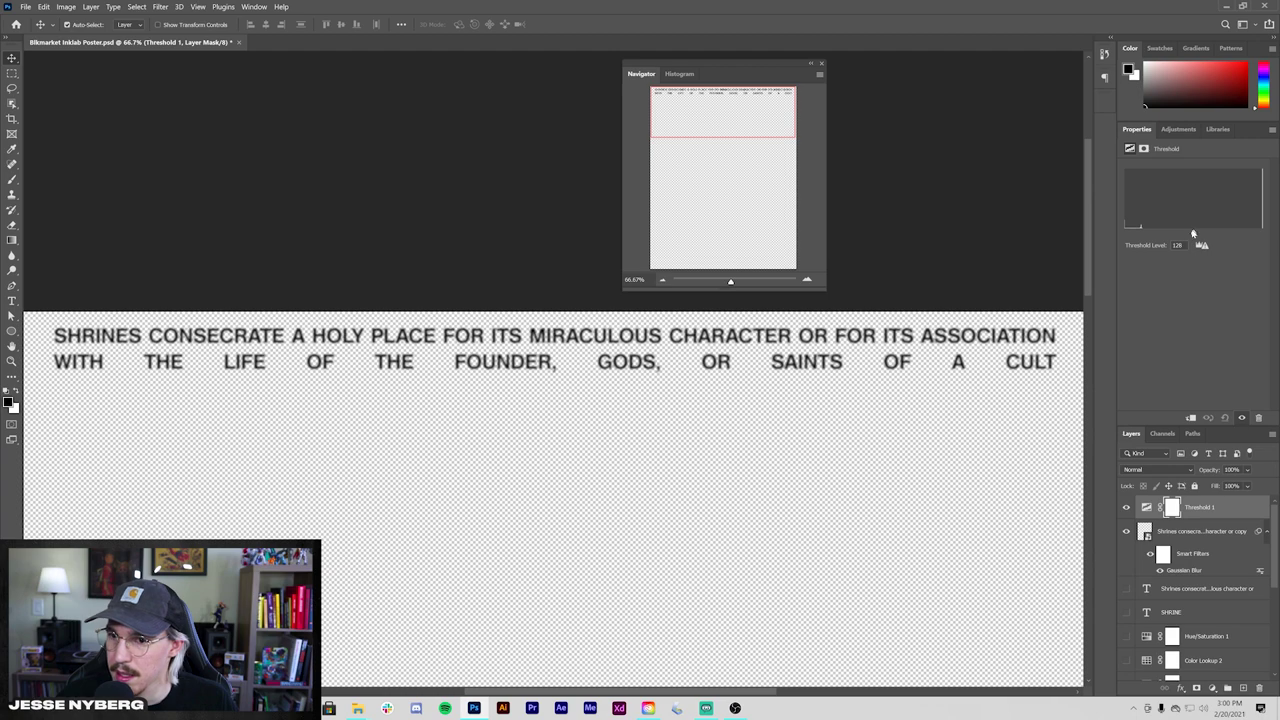
# - Show the white Layer 0 behind the description and tune the Threshold level around 225 to set the letters' weight
pyautogui.moveTo(1164, 233); pyautogui.dragTo(1215, 232)
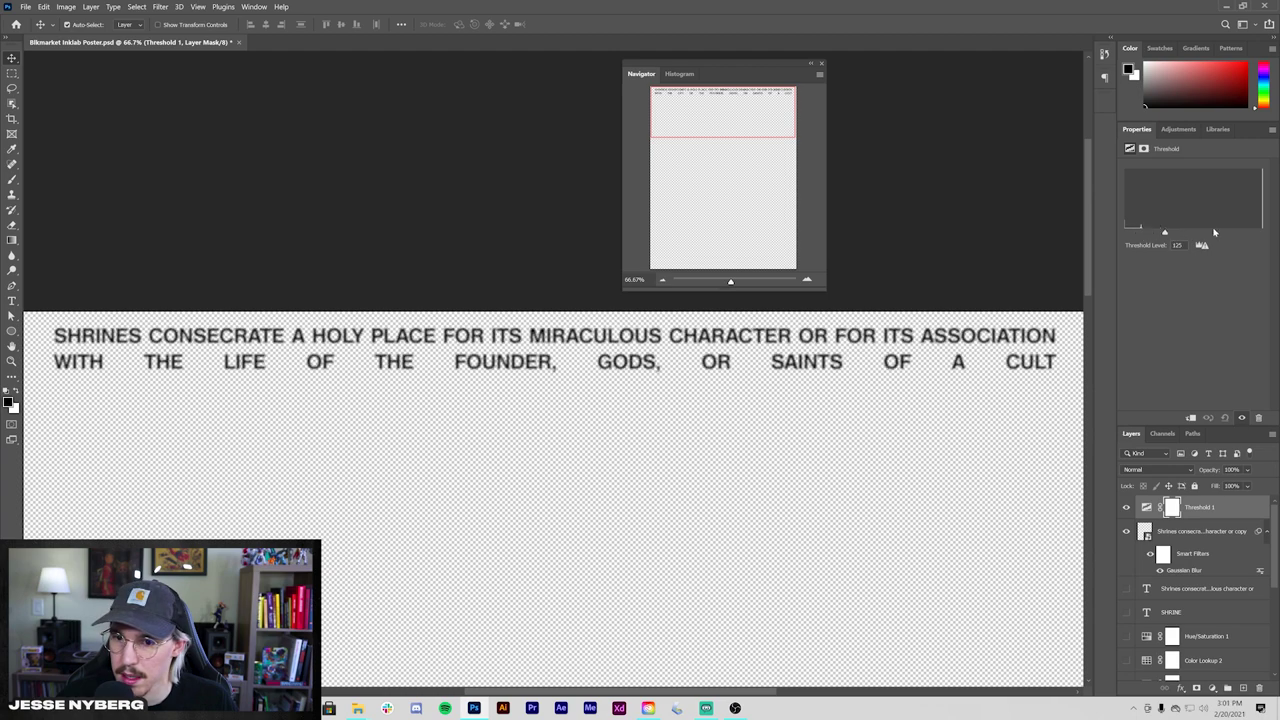
pyautogui.scroll(-6, 1156, 648)
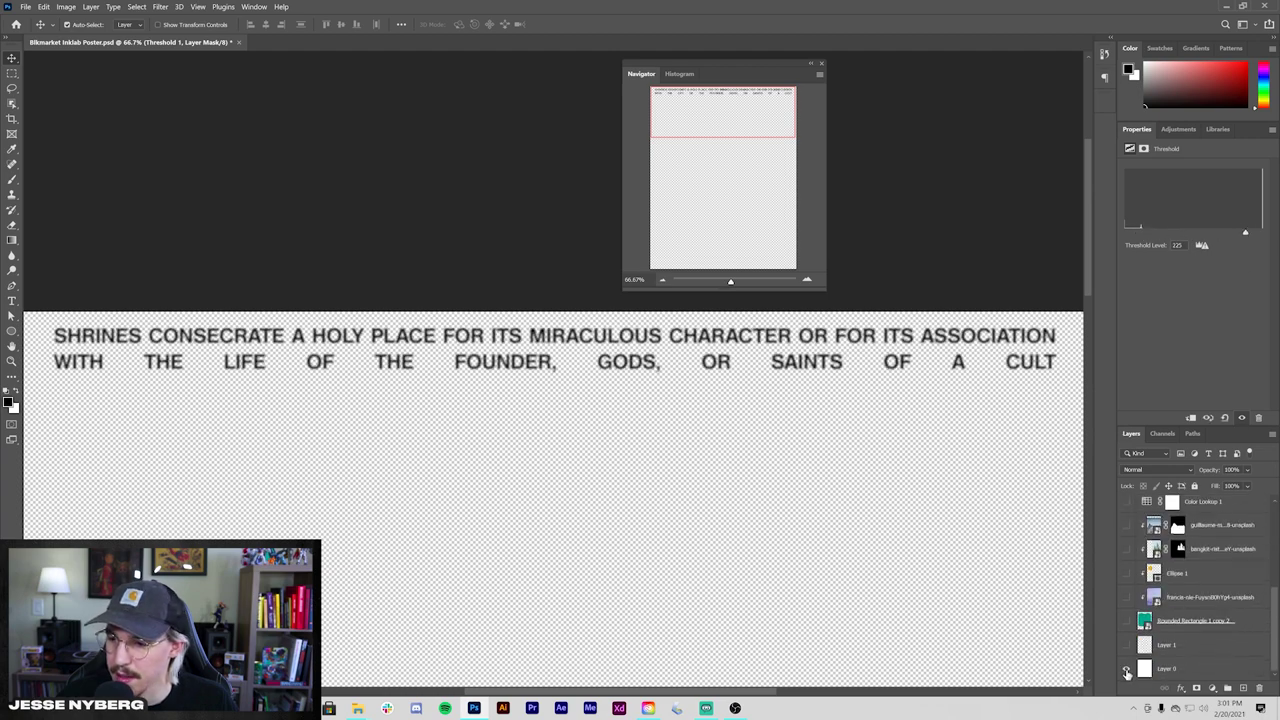
pyautogui.click(1127, 670)
pyautogui.scroll(6, 1160, 630)
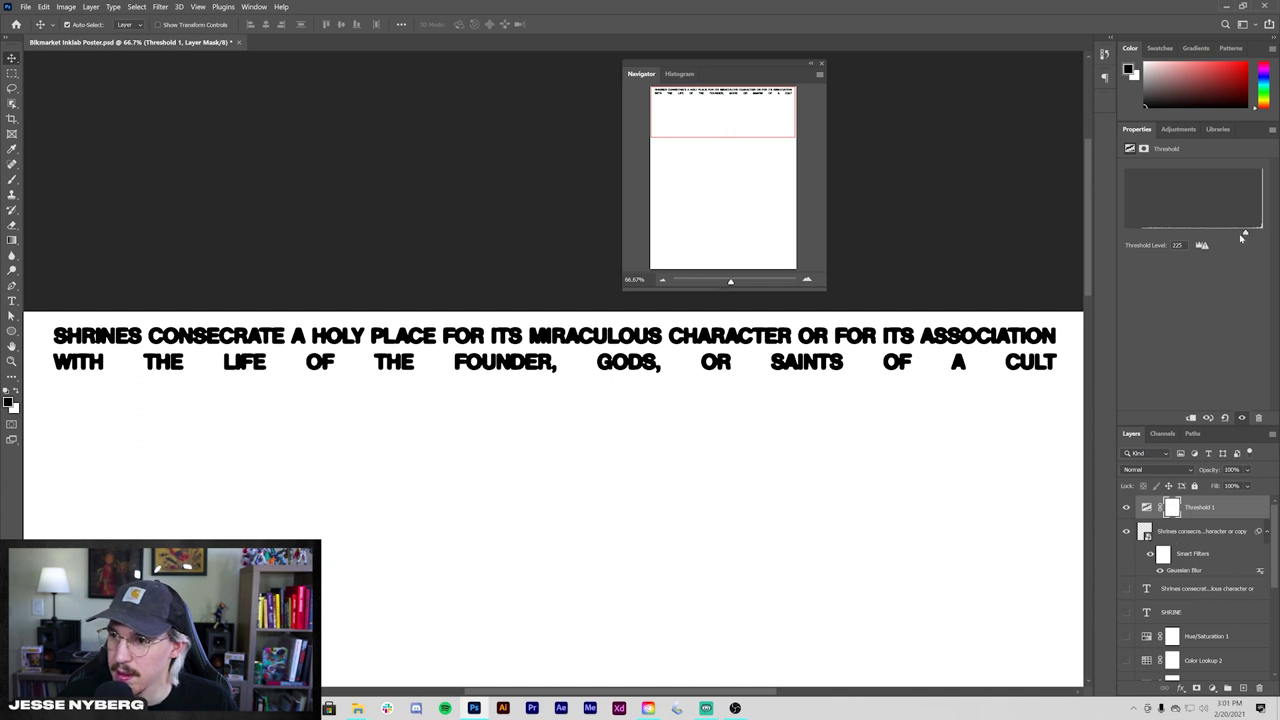
pyautogui.moveTo(1241, 237)
pyautogui.mouseDown()
pyautogui.moveTo(1219, 247)
pyautogui.moveTo(1237, 261)
pyautogui.mouseUp()
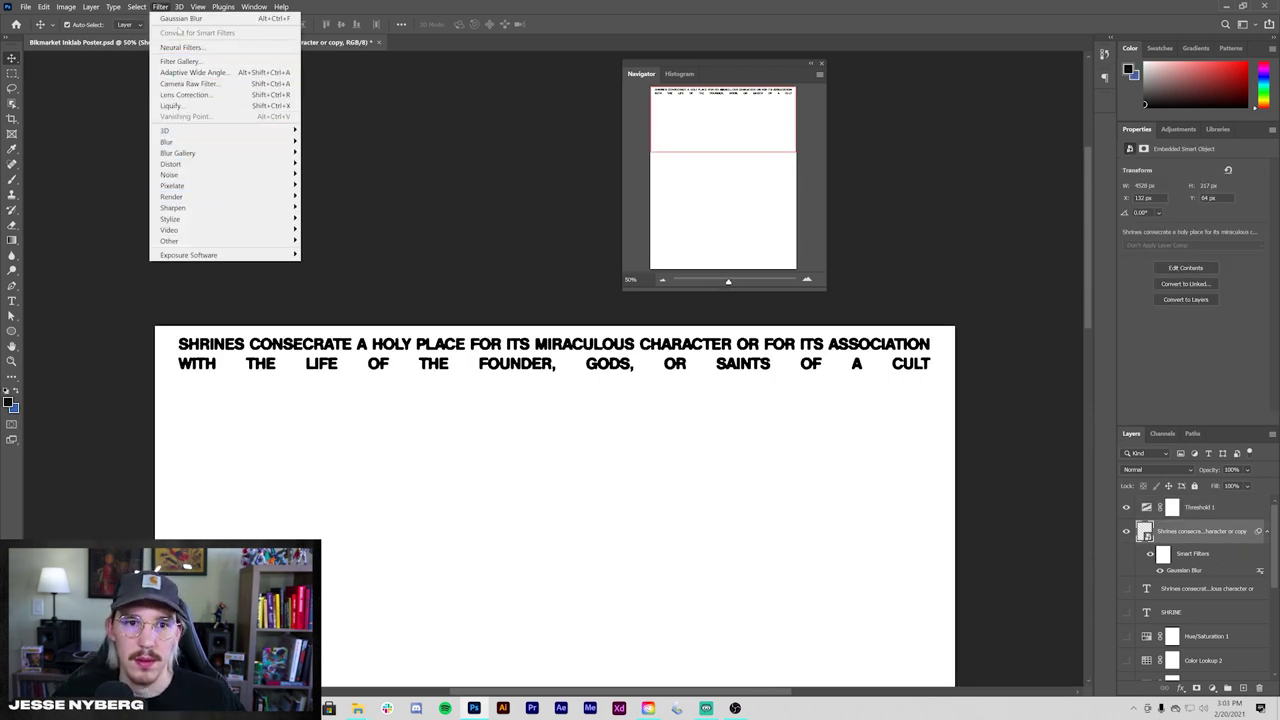
# - Select the black lettering with Color Range, using Shadows with fuzziness 0 and range 0
pyautogui.moveTo(137, 8)
pyautogui.click(155, 113)
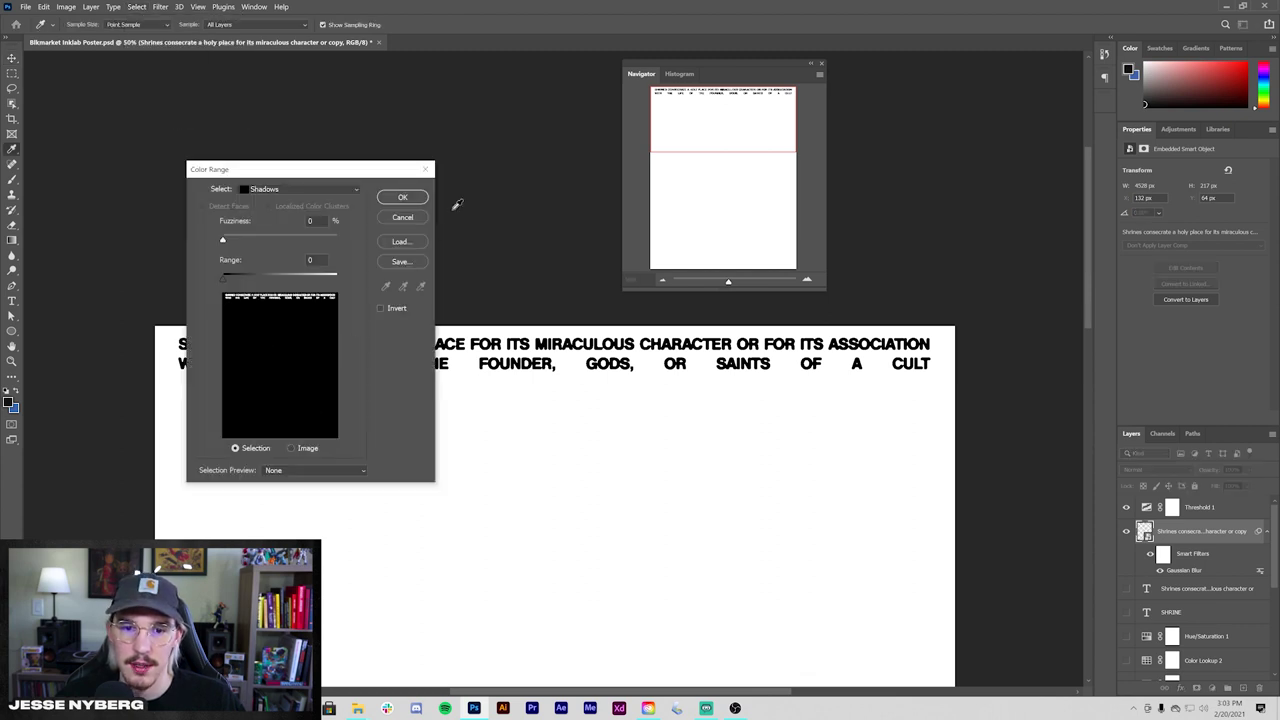
pyautogui.click(404, 198)
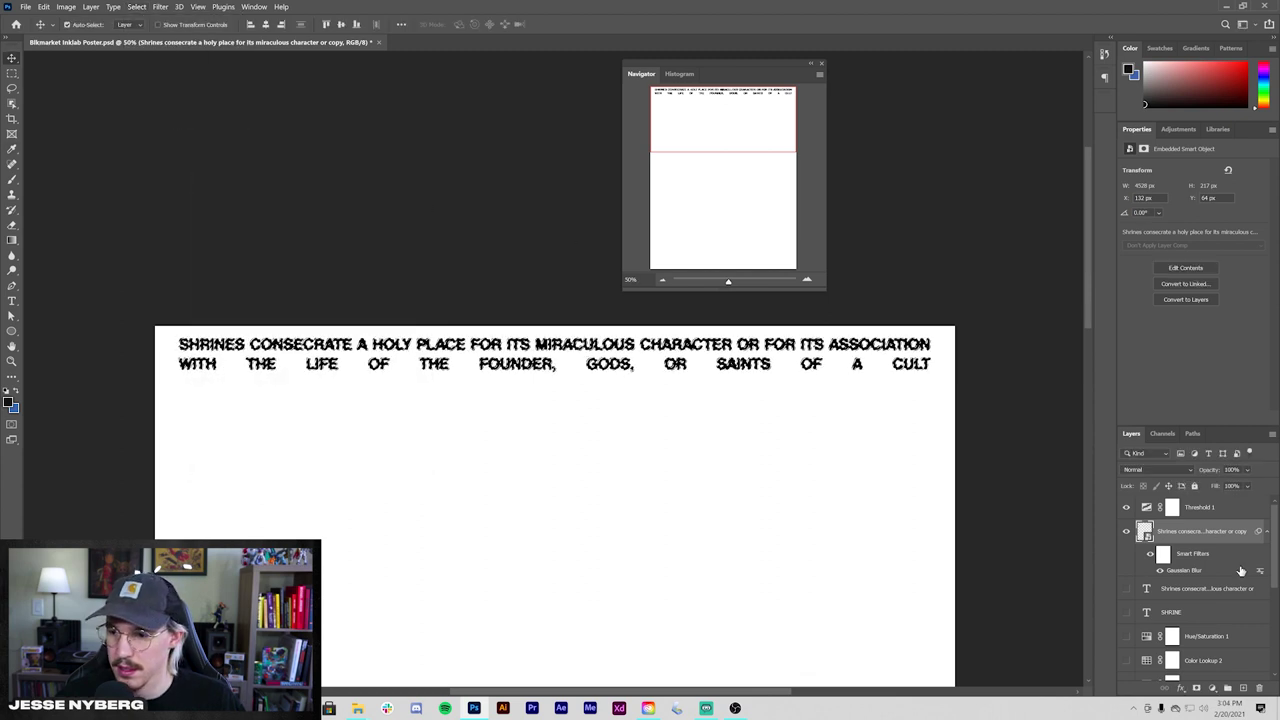
# - Fill the selected lettering with a new Solid Color layer in #121212
pyautogui.click(1213, 688)
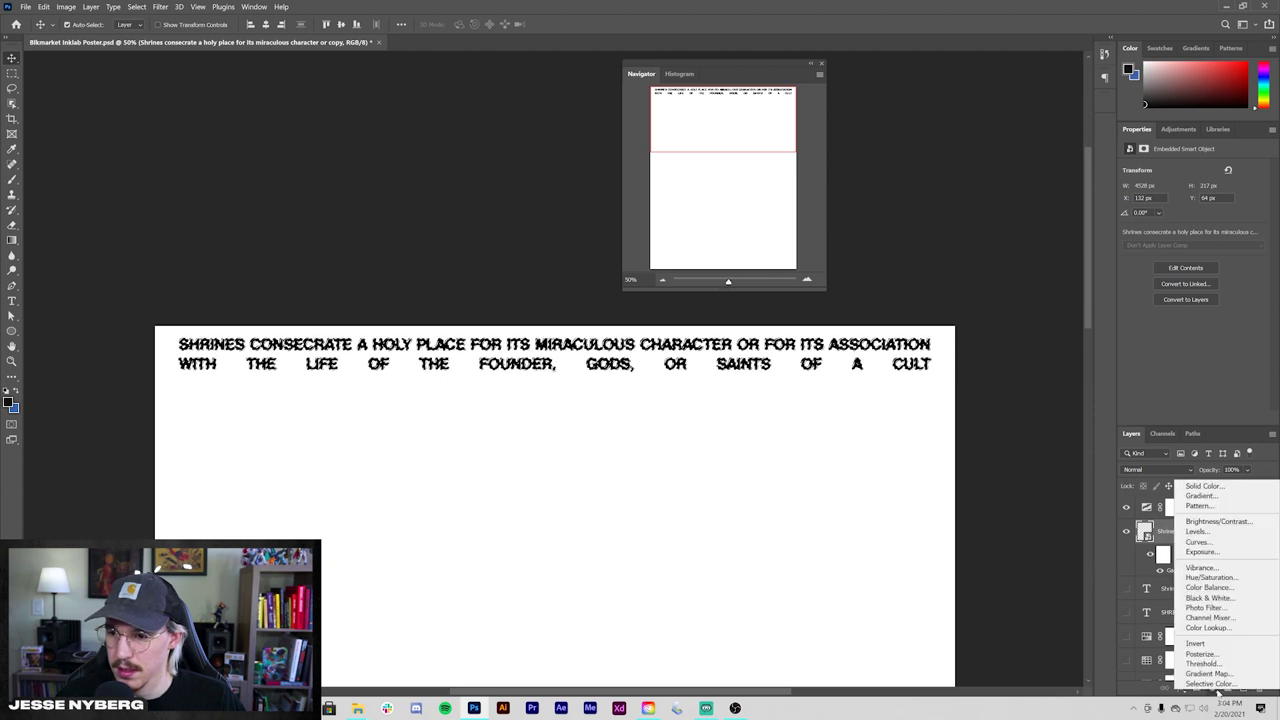
pyautogui.click(1210, 486)
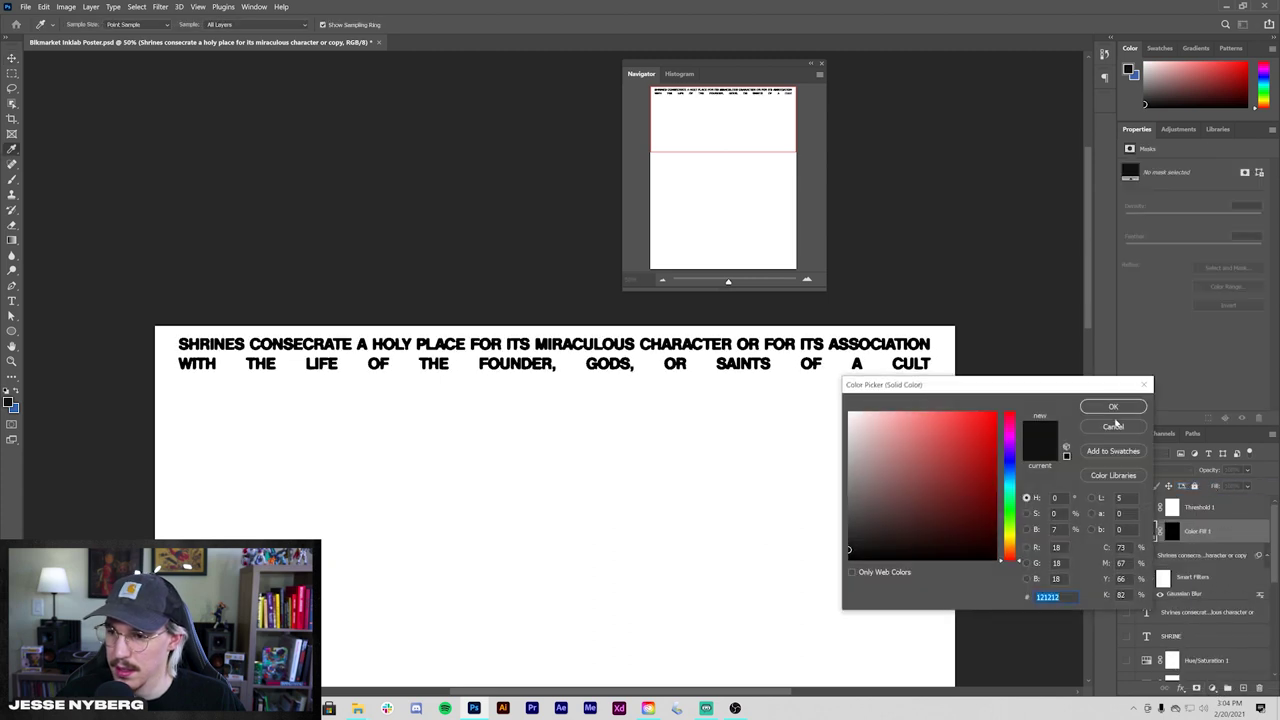
pyautogui.click(1113, 408)
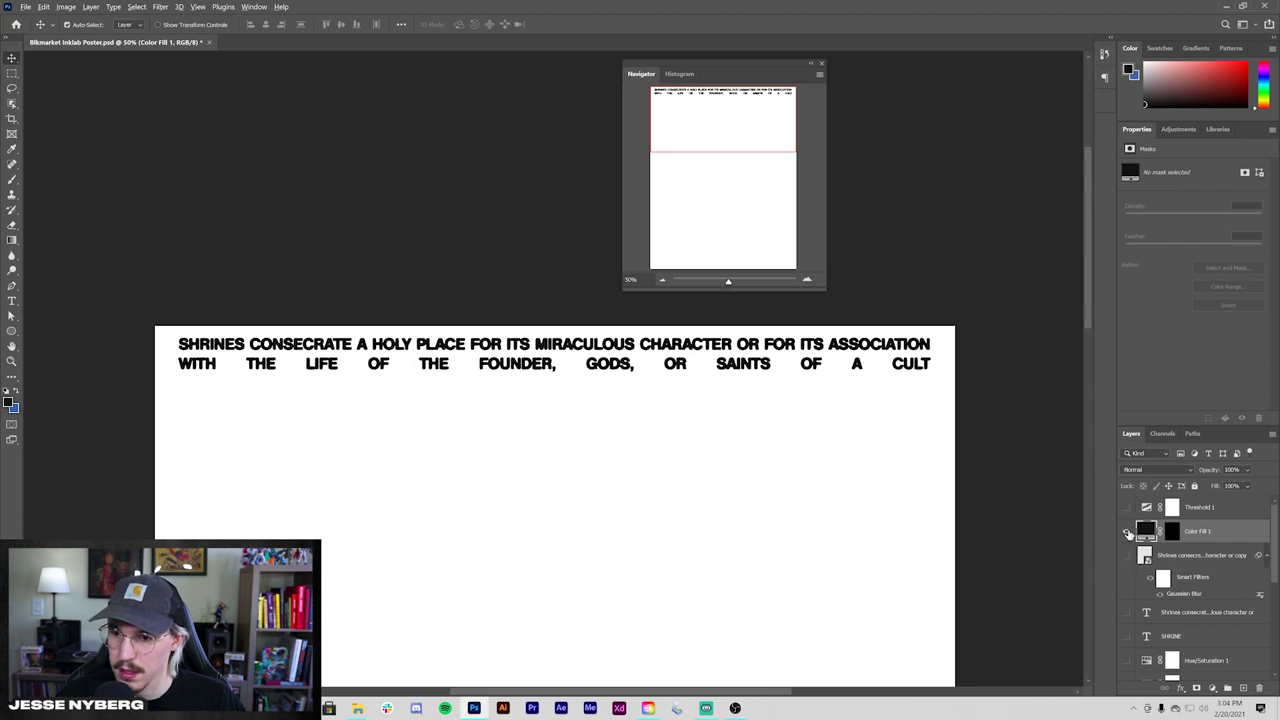
# - Check the solid-colored description by toggling its visibility, and select the color fill's layer mask
pyautogui.click(1127, 532)
pyautogui.click(1127, 532)
pyautogui.click(1127, 532)
pyautogui.click(1127, 532)
pyautogui.click(1172, 531)
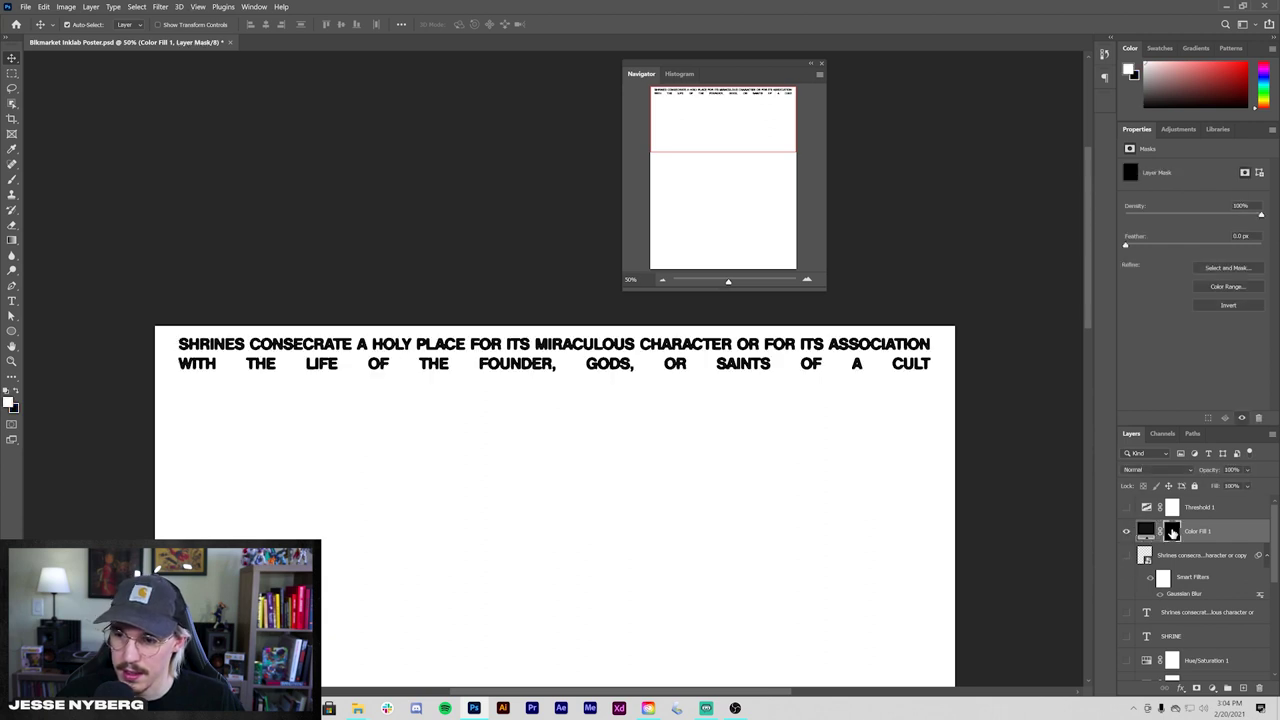
# - Group the description's Threshold adjustment and blurred copy beneath Color Fill 1, and keep the group hidden
pyautogui.click(1126, 532)
pyautogui.click(1126, 531)
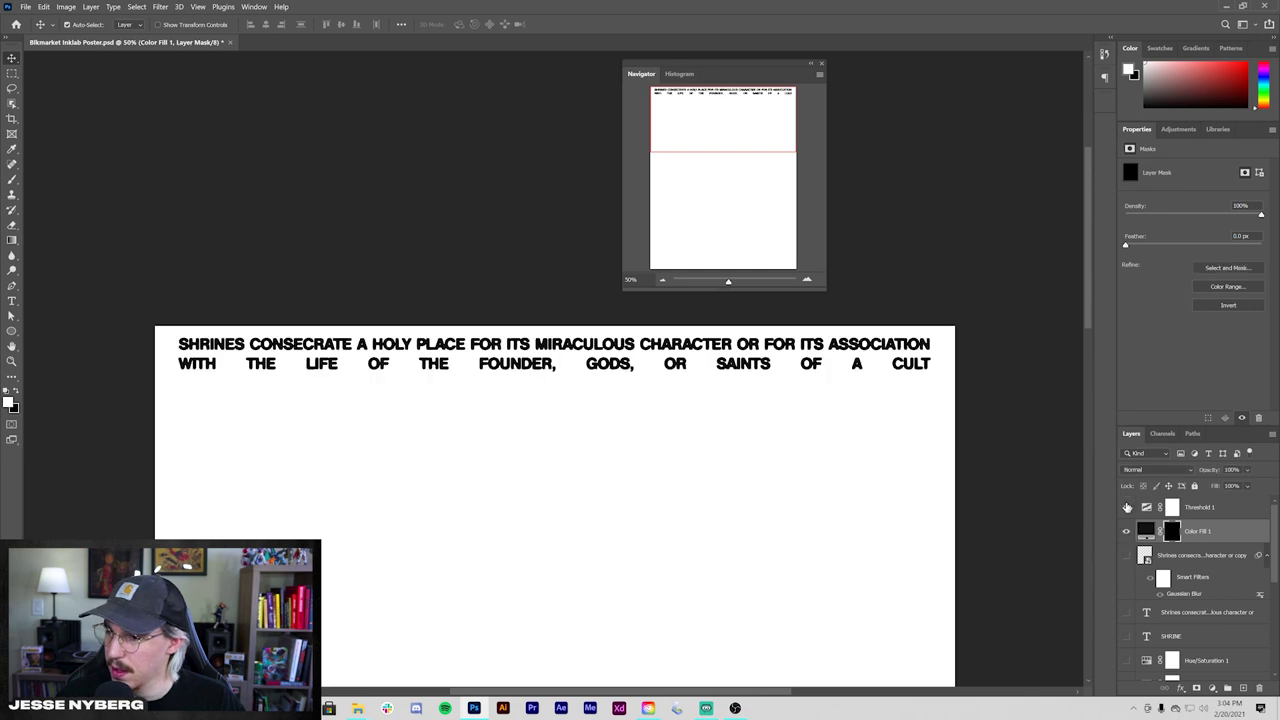
pyautogui.moveTo(1203, 515); pyautogui.dragTo(1201, 544)
pyautogui.keyDown('shift'); pyautogui.click(1194, 555); pyautogui.keyUp('shift')
pyautogui.hotkey('ctrl', 'g')
pyautogui.click(1126, 527)
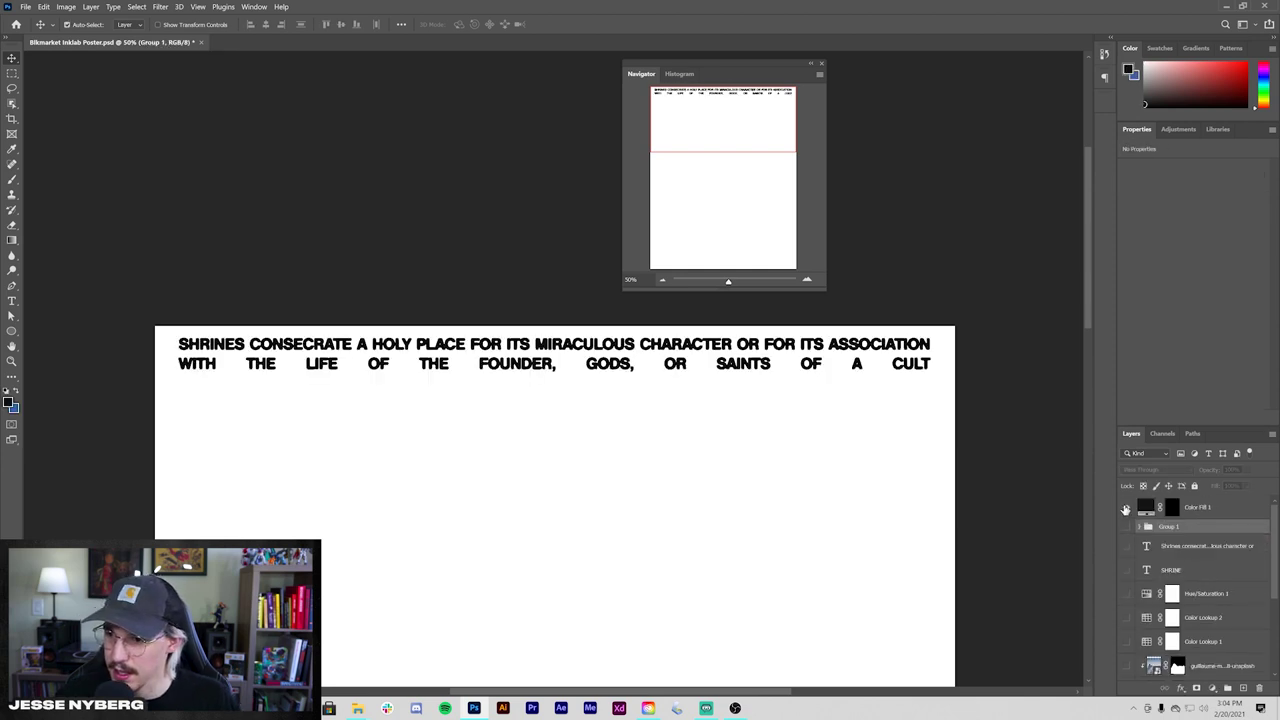
pyautogui.doubleClick(1145, 508)
pyautogui.click(1110, 406)
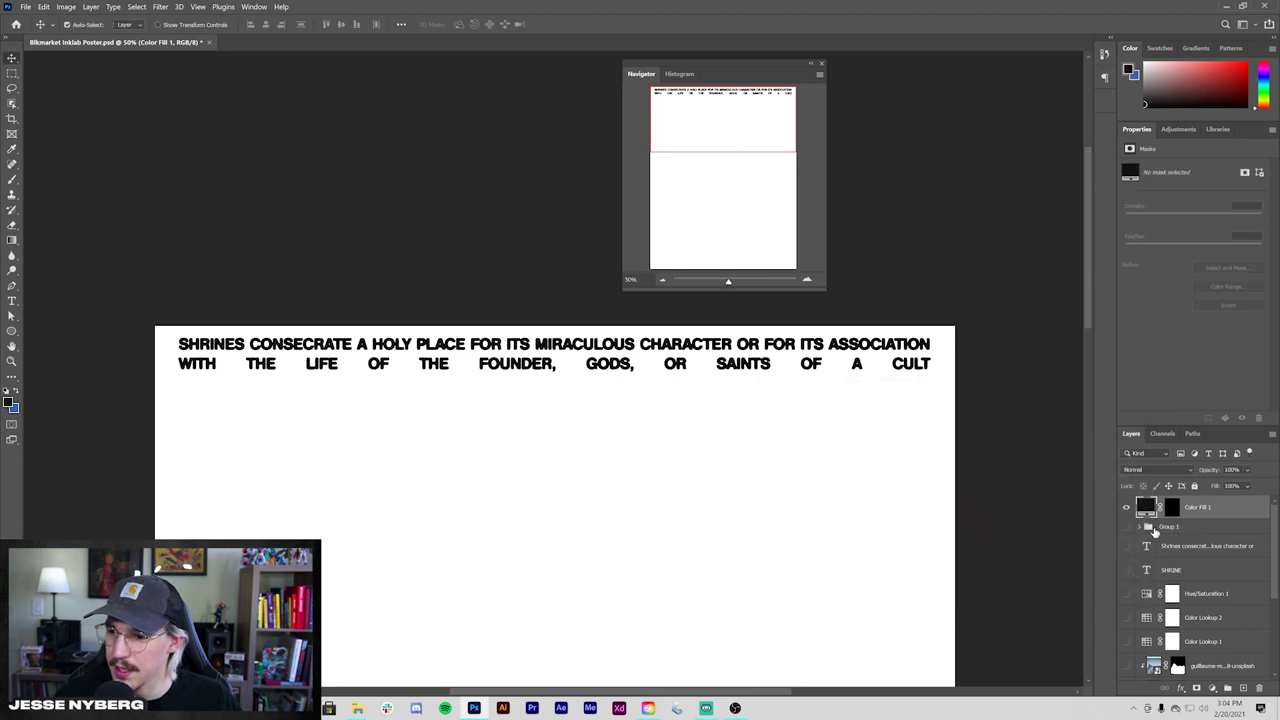
# - Show the text layers, collage images, adjustment layers and rounded rectangle again
pyautogui.moveTo(1127, 546); pyautogui.dragTo(1128, 570)
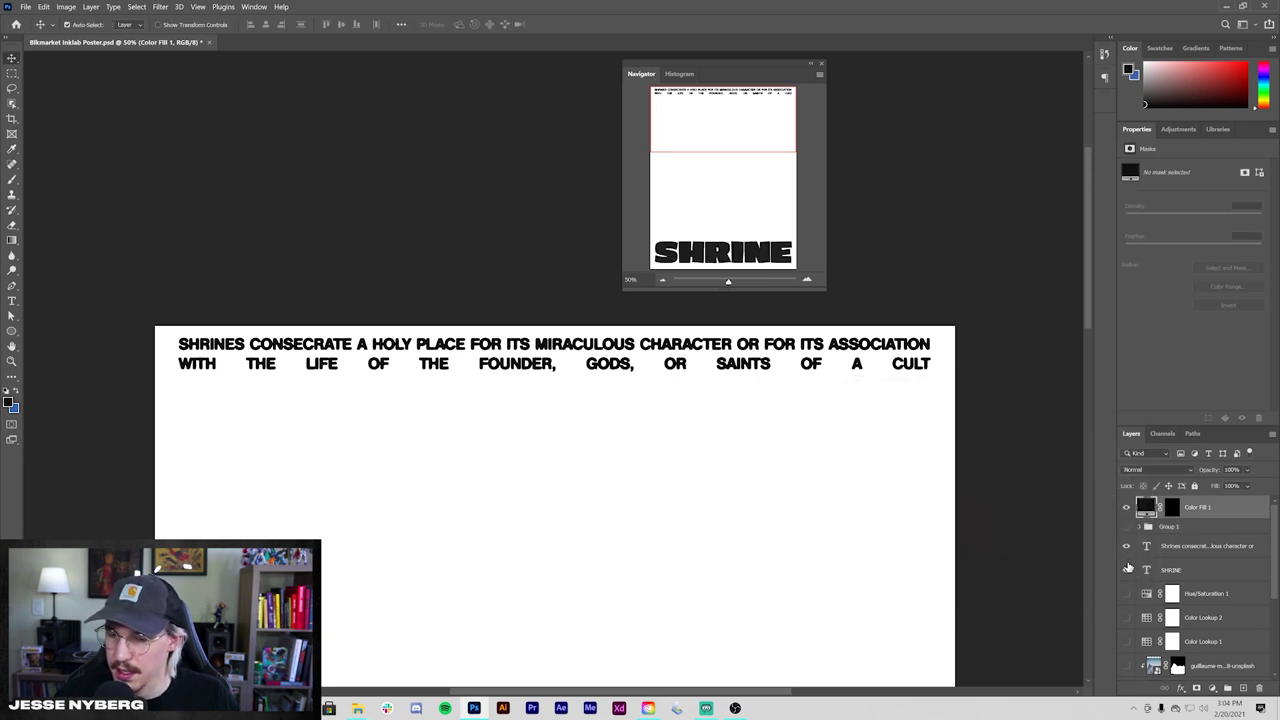
pyautogui.hotkey('ctrl', '-')
pyautogui.scroll(-2, 1151, 565)
pyautogui.moveTo(1120, 524); pyautogui.dragTo(1133, 628)
pyautogui.click(1183, 598)
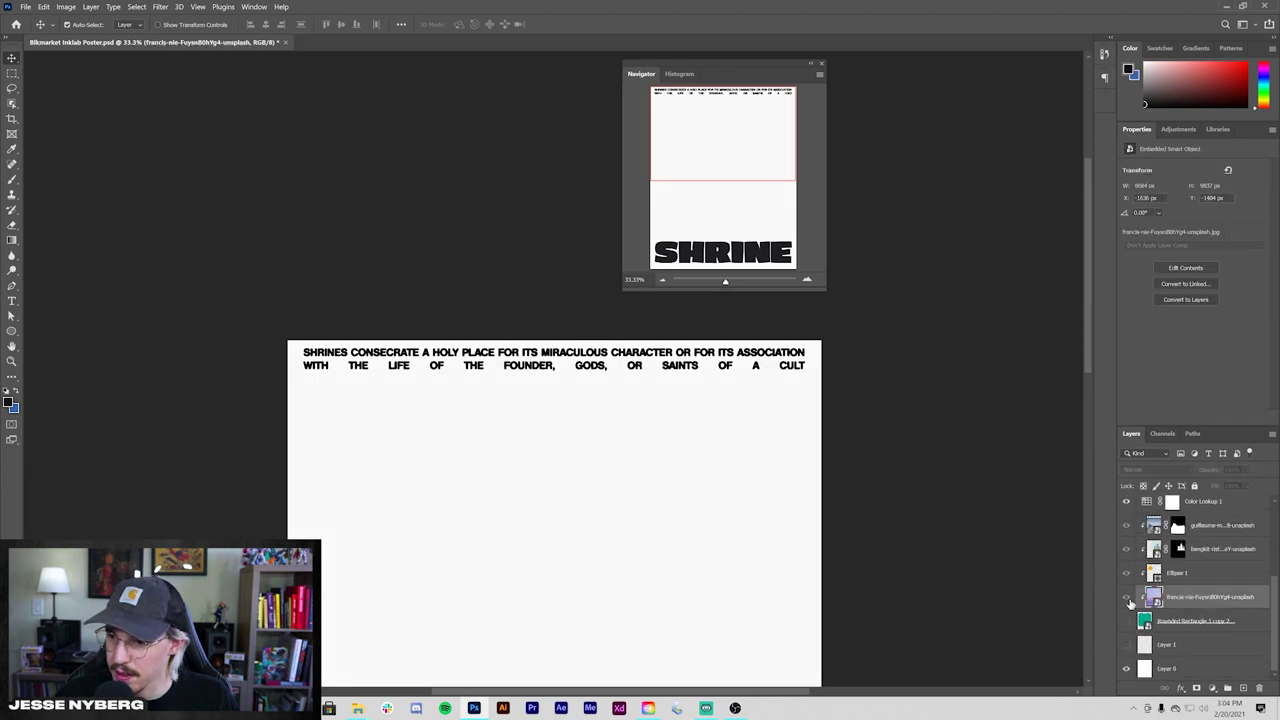
pyautogui.click(1126, 621)
pyautogui.scroll(-2, 916, 524)
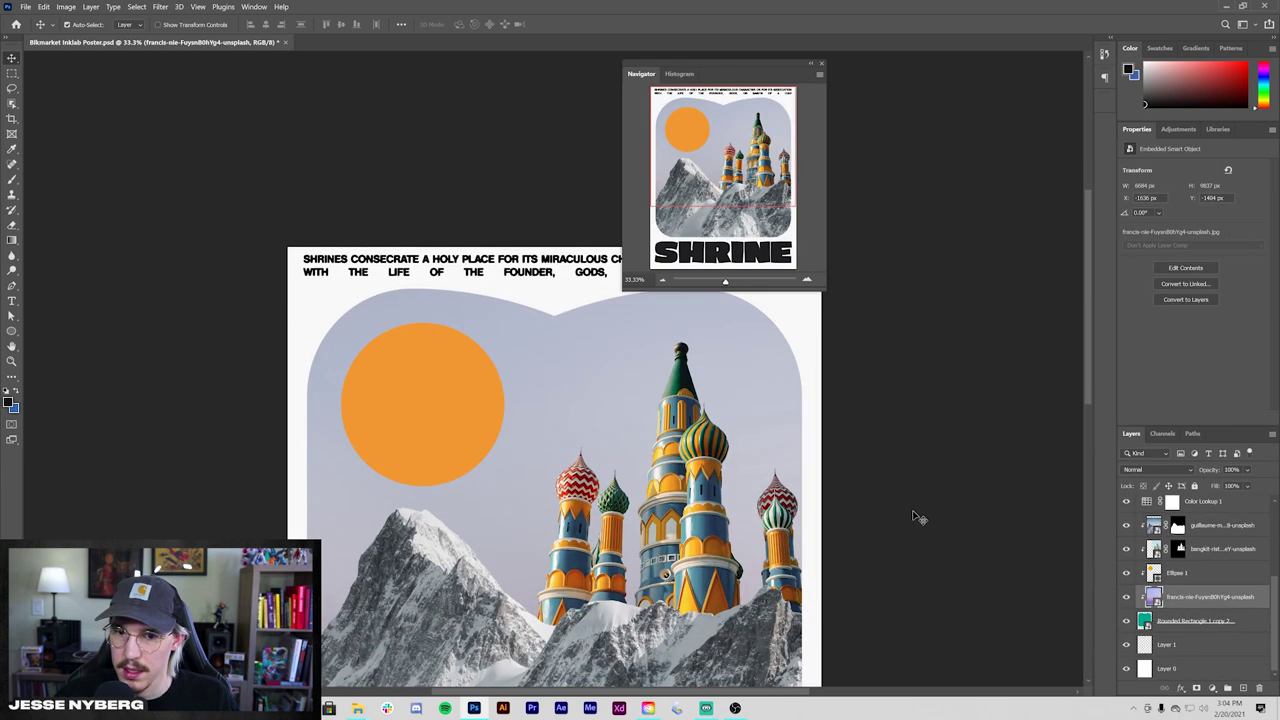
# - Duplicate the SHRINE title layer and hide the original
pyautogui.moveTo(737, 67); pyautogui.dragTo(905, 99)
pyautogui.moveTo(931, 486); pyautogui.dragTo(856, 172)
pyautogui.click(583, 517)
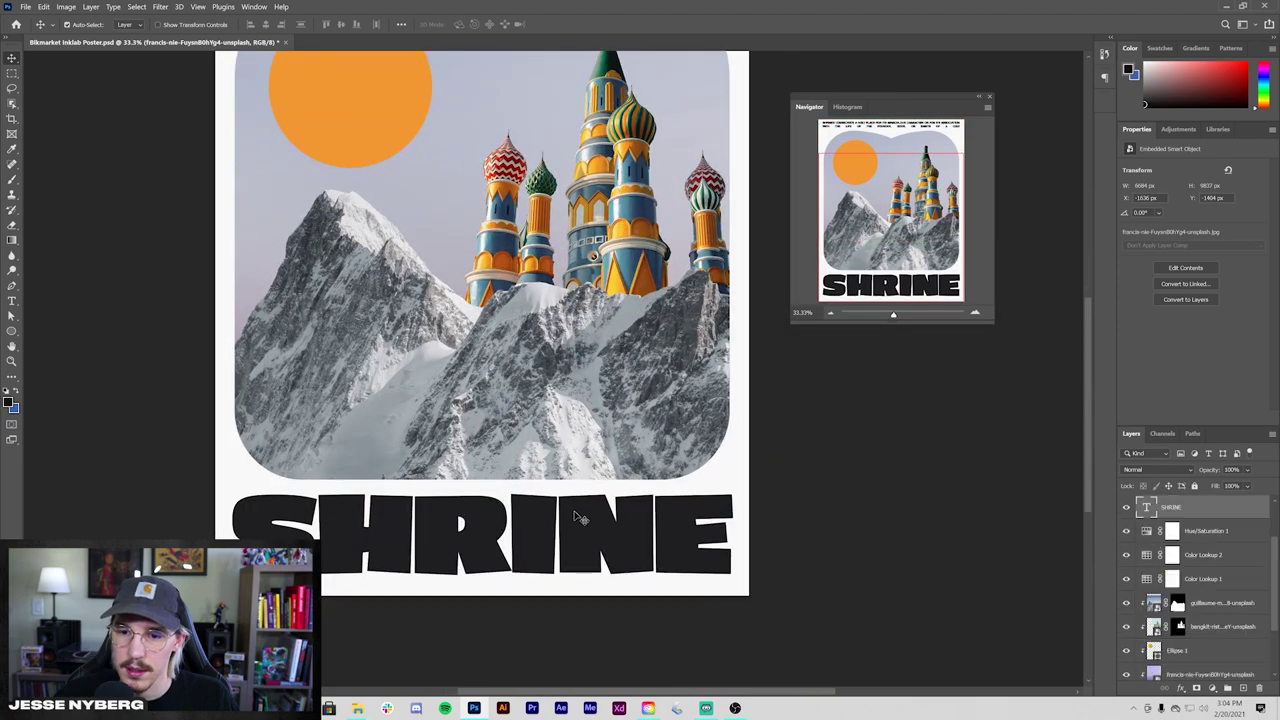
pyautogui.hotkey('ctrl', '+')
pyautogui.hotkey('ctrl', '+')
pyautogui.moveTo(571, 547); pyautogui.dragTo(608, 511)
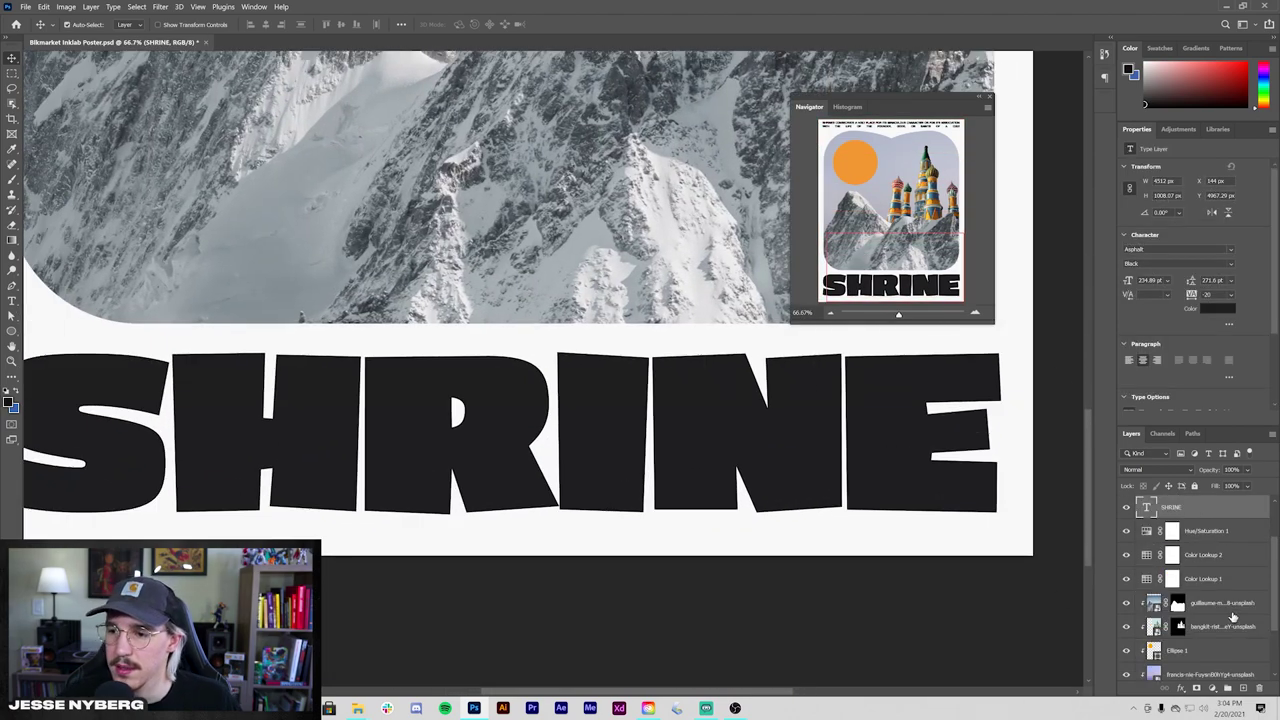
pyautogui.hotkey('ctrl', 'j')
pyautogui.click(1126, 530)
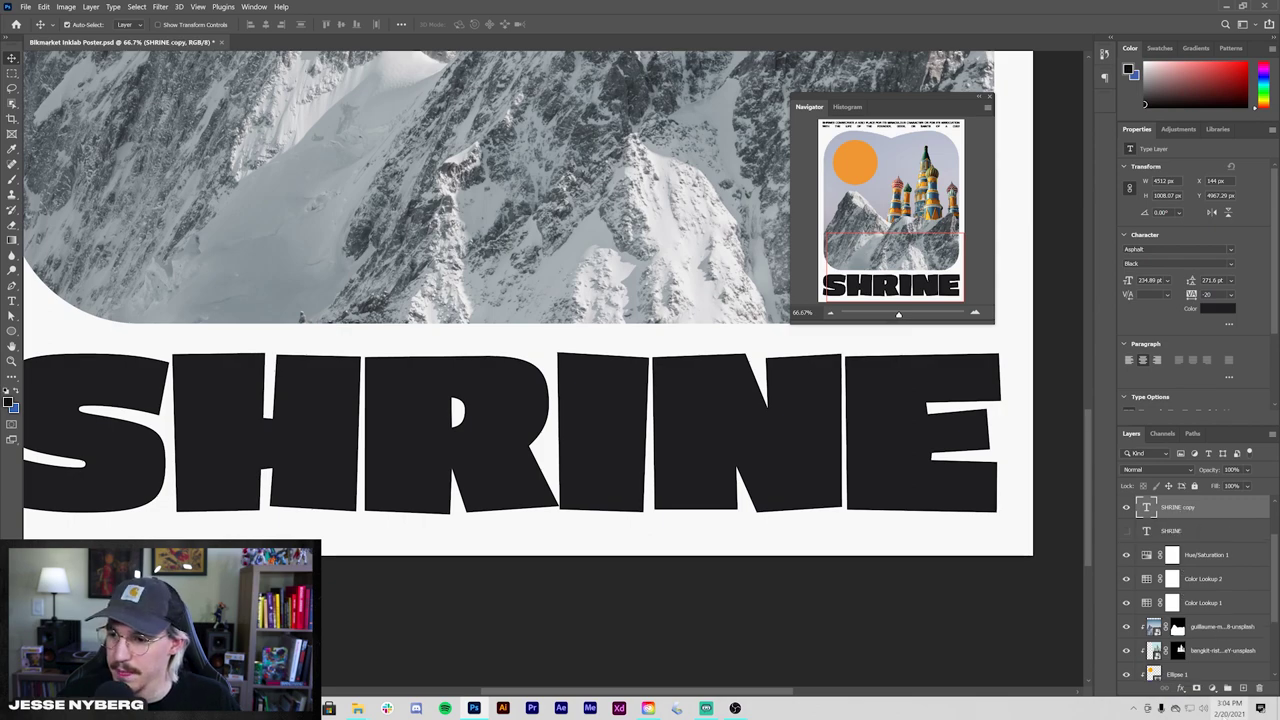
# - Convert the SHRINE copy for smart filters and apply a Gaussian Blur
pyautogui.click(160, 6)
pyautogui.click(195, 36)
pyautogui.click(675, 270)
pyautogui.click(160, 6)
pyautogui.click(185, 19)
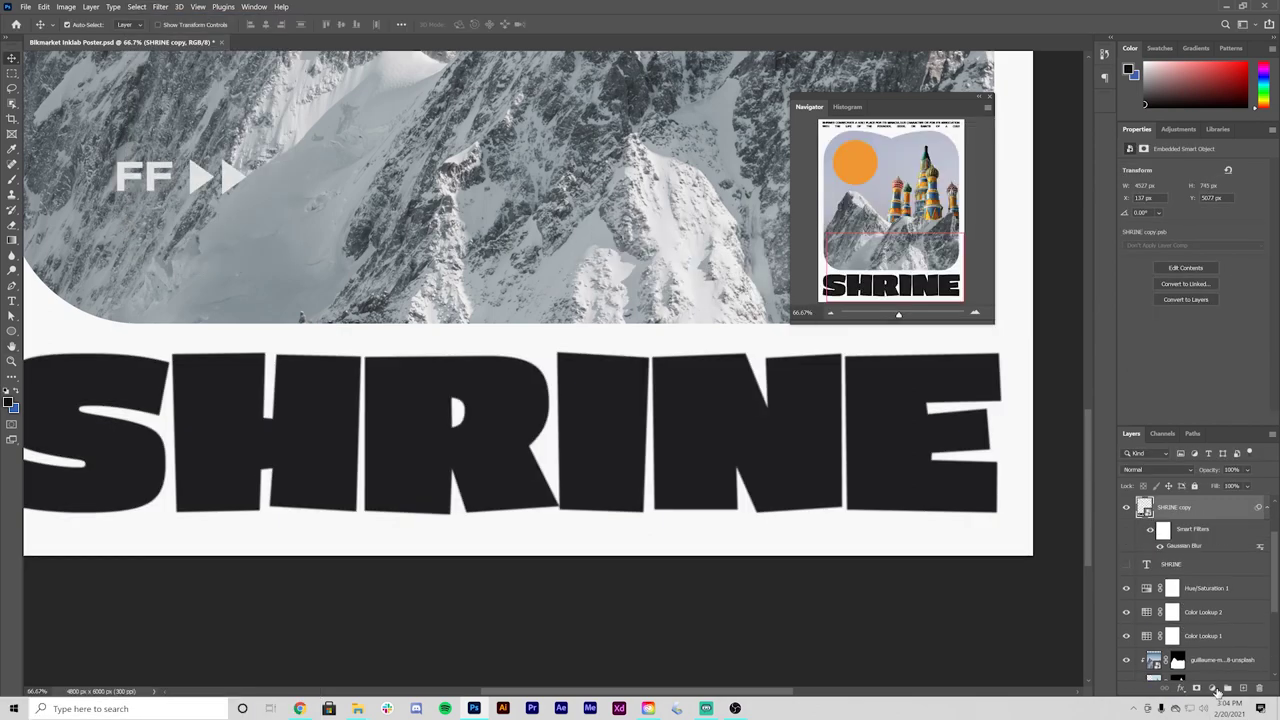
# - Add a Threshold adjustment above the isolated SHRINE copy, and tune its level and the Gaussian Blur to round the letters
pyautogui.click(1212, 688)
pyautogui.click(1225, 645)
pyautogui.keyDown('alt'); pyautogui.click(1126, 593); pyautogui.keyUp('alt')
pyautogui.doubleClick(1186, 633)
pyautogui.click(975, 154)
pyautogui.click(1200, 570)
pyautogui.moveTo(1229, 235); pyautogui.dragTo(1251, 236)
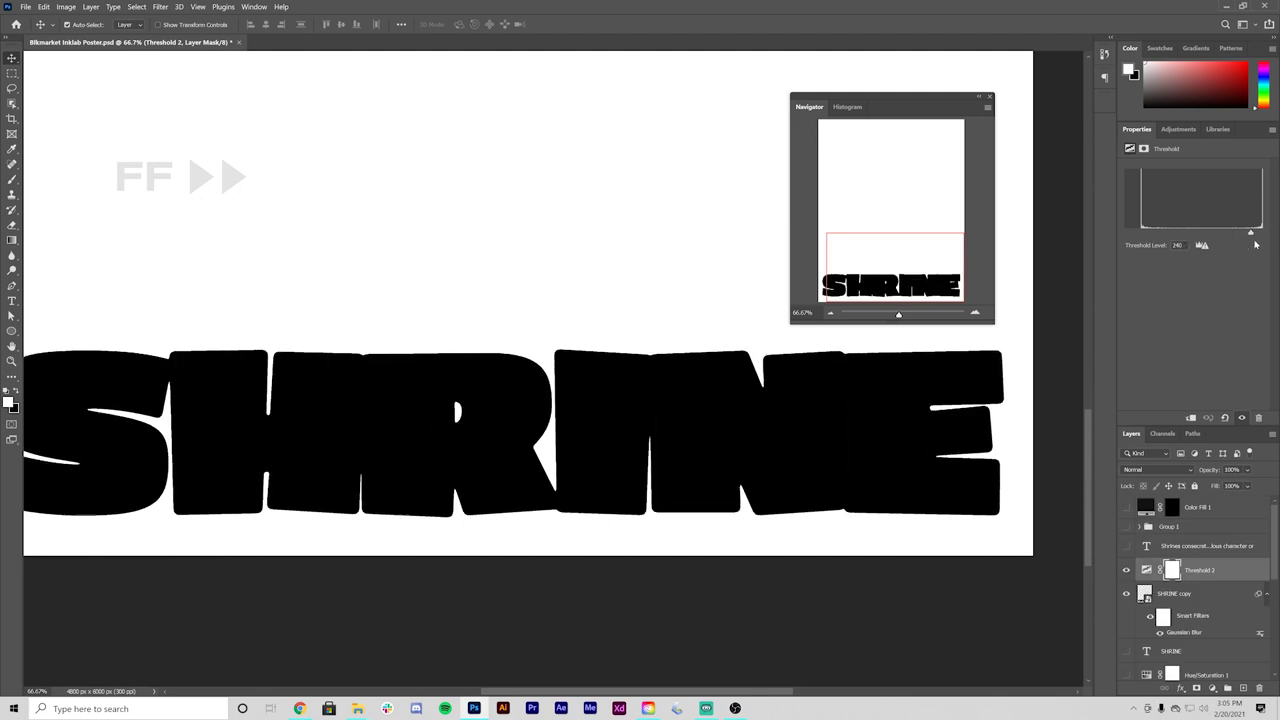
pyautogui.doubleClick(1186, 633)
pyautogui.click(975, 154)
# - Select the black SHRINE letters with Color Range, fill them with a new near-black Solid Color layer, and place it above Group 1
pyautogui.click(136, 6)
pyautogui.click(160, 117)
pyautogui.click(402, 197)
pyautogui.click(1212, 688)
pyautogui.click(1225, 390)
pyautogui.moveTo(1200, 569); pyautogui.dragTo(1200, 522)
# - Hide the Threshold 2 adjustment and the blurred SHRINE copy behind the new color fill
pyautogui.click(1126, 593)
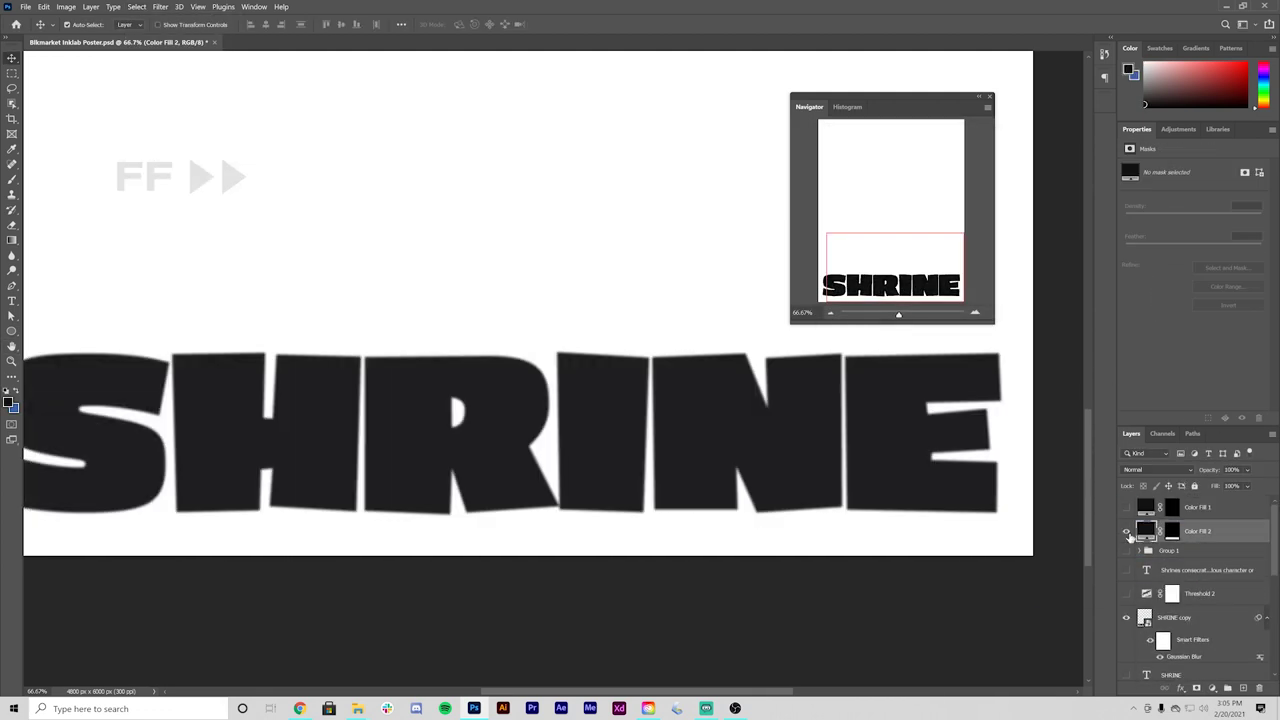
pyautogui.click(1126, 616)
pyautogui.scroll(-1, 1140, 545)
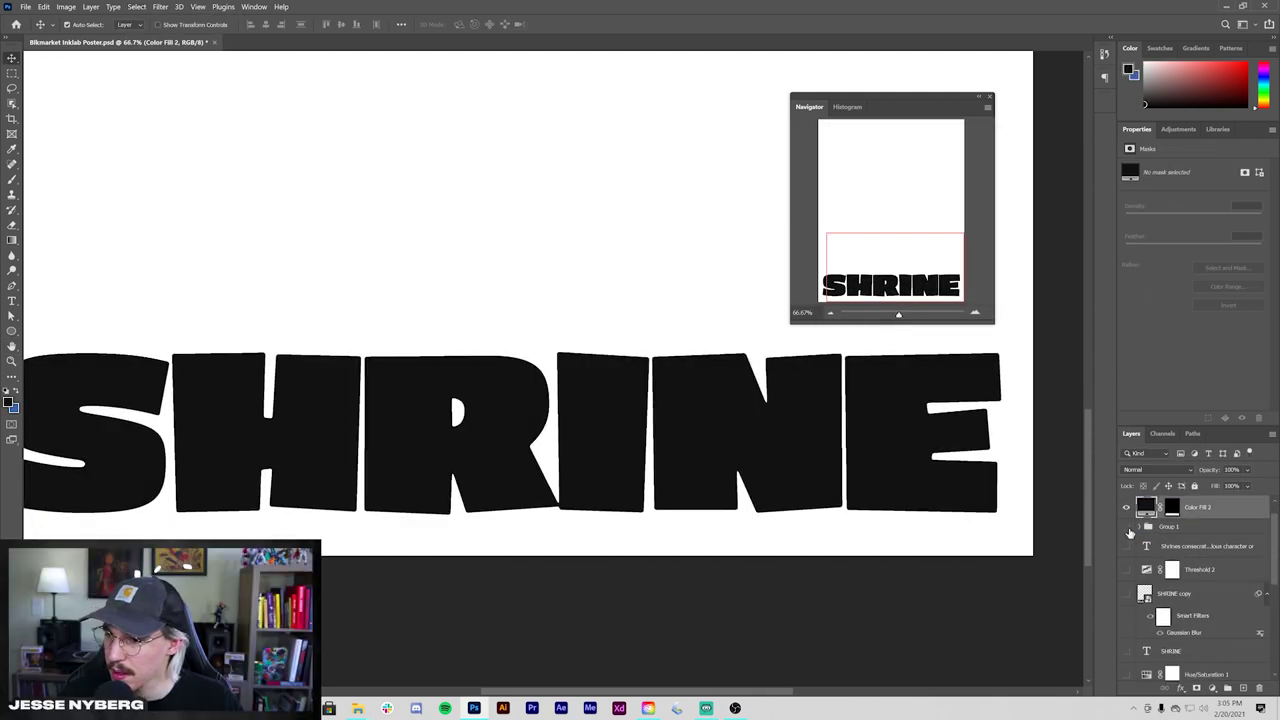
# - Compare the plain description text, hide it again, and show its inky Color Fill 1 version with the title
pyautogui.hotkey('ctrl', '-')
pyautogui.hotkey('ctrl', '-')
pyautogui.hotkey('ctrl', '-')
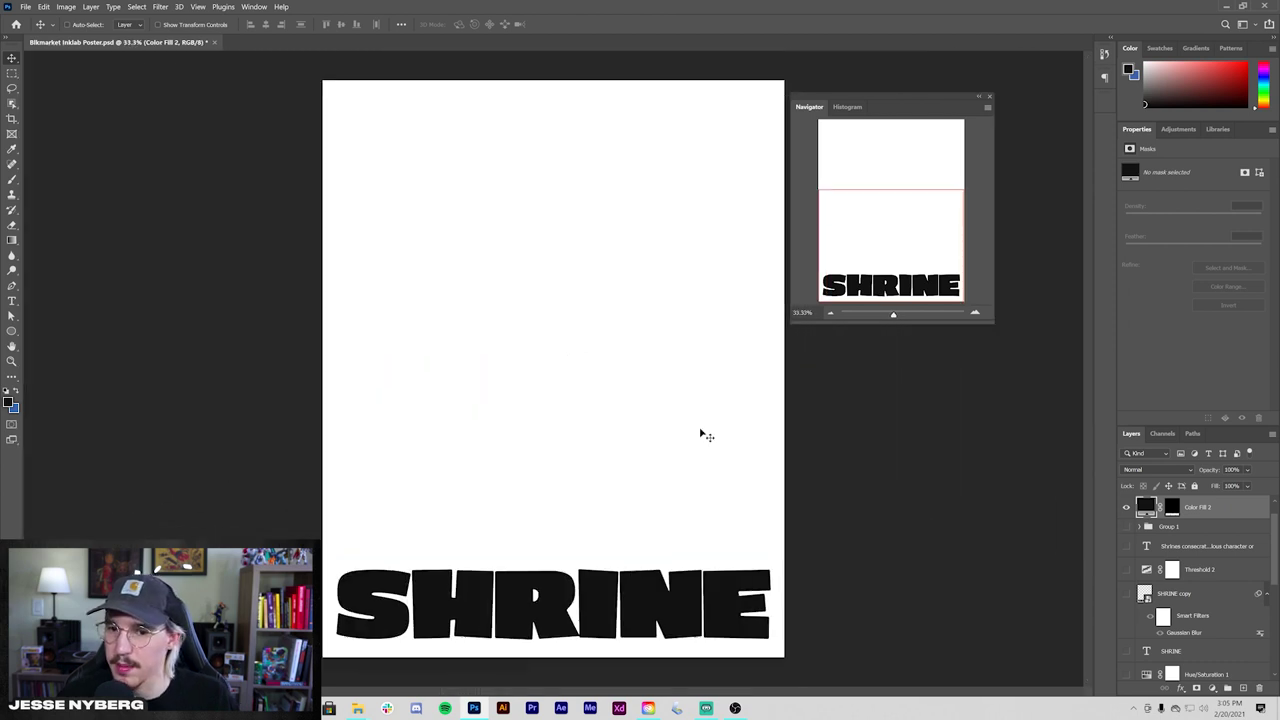
pyautogui.click(1126, 547)
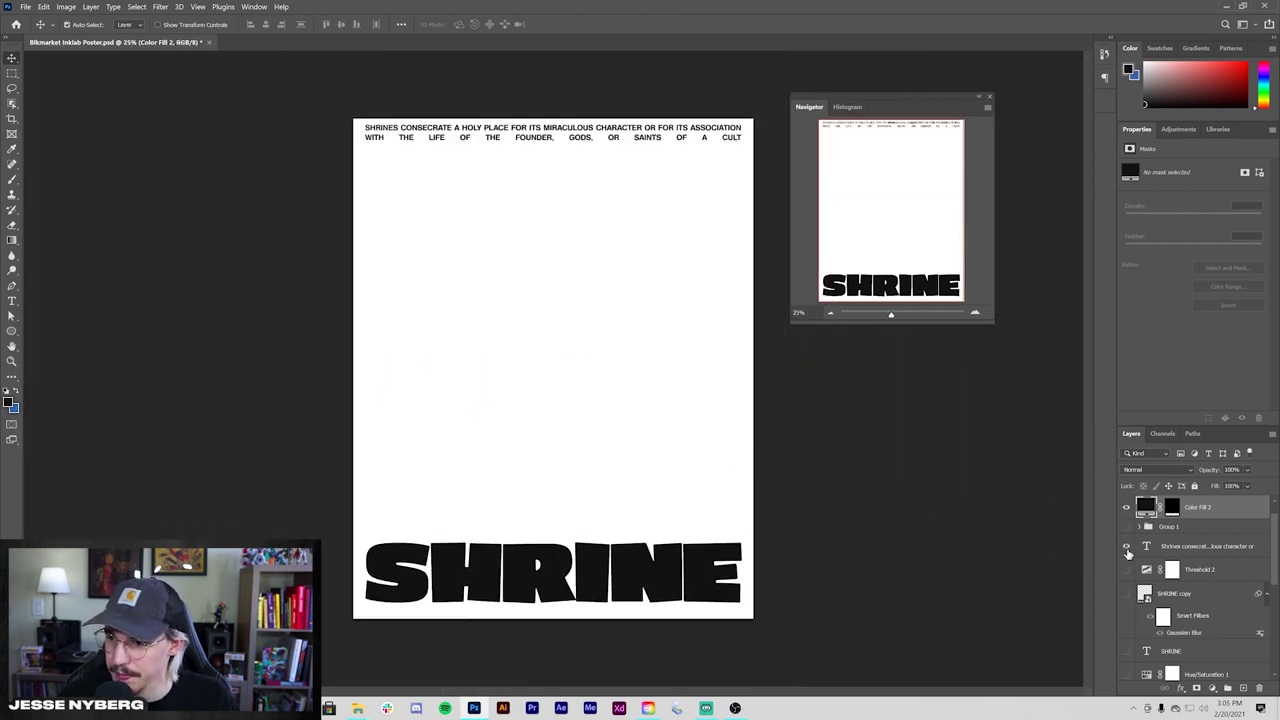
pyautogui.click(1127, 547)
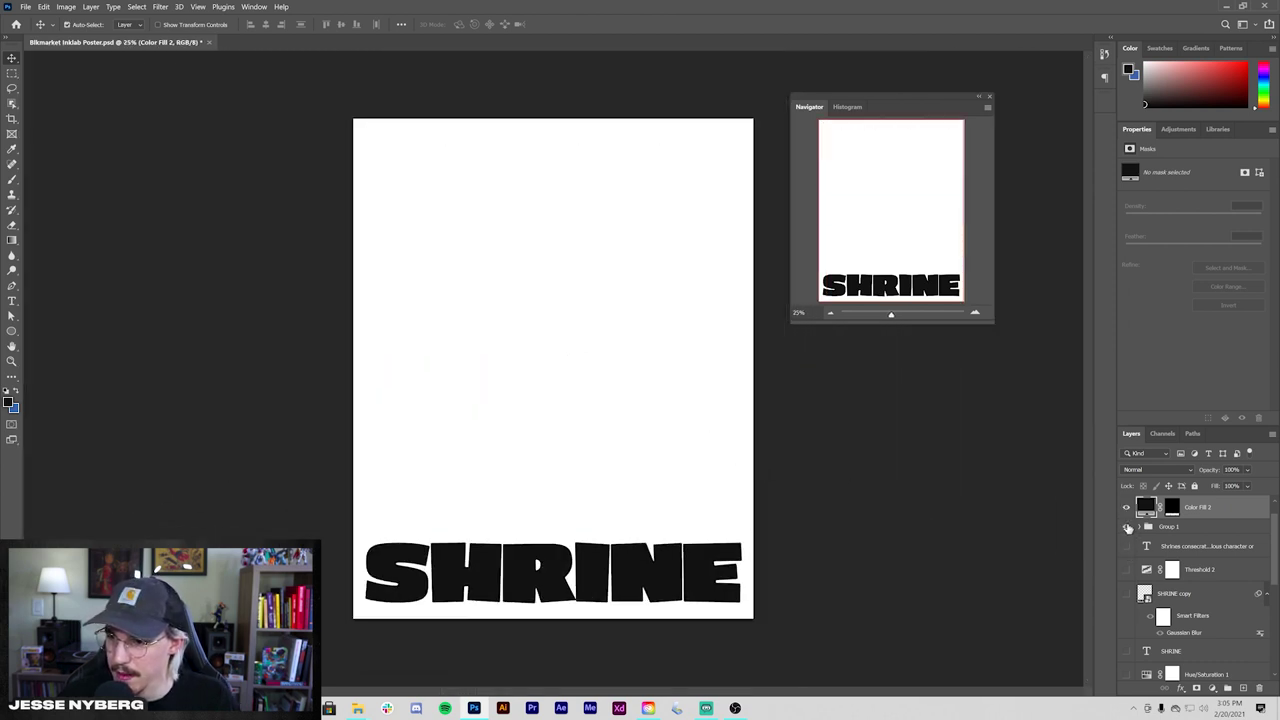
pyautogui.click(1127, 527)
pyautogui.scroll(1, 1172, 529)
pyautogui.click(1127, 507)
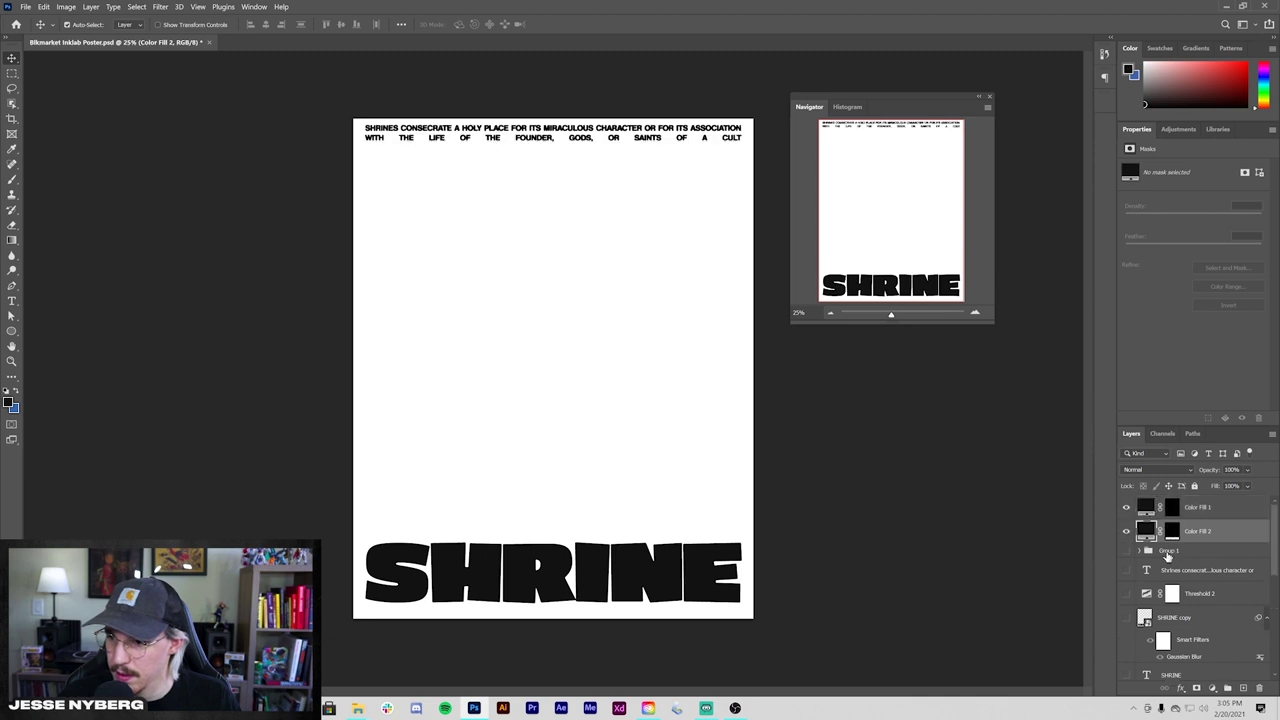
# - Show the Hue/Saturation and Color Lookup adjustments, the mountain image and the teal rounded rectangle
pyautogui.scroll(-2, 1164, 565)
pyautogui.scroll(-3, 1128, 629)
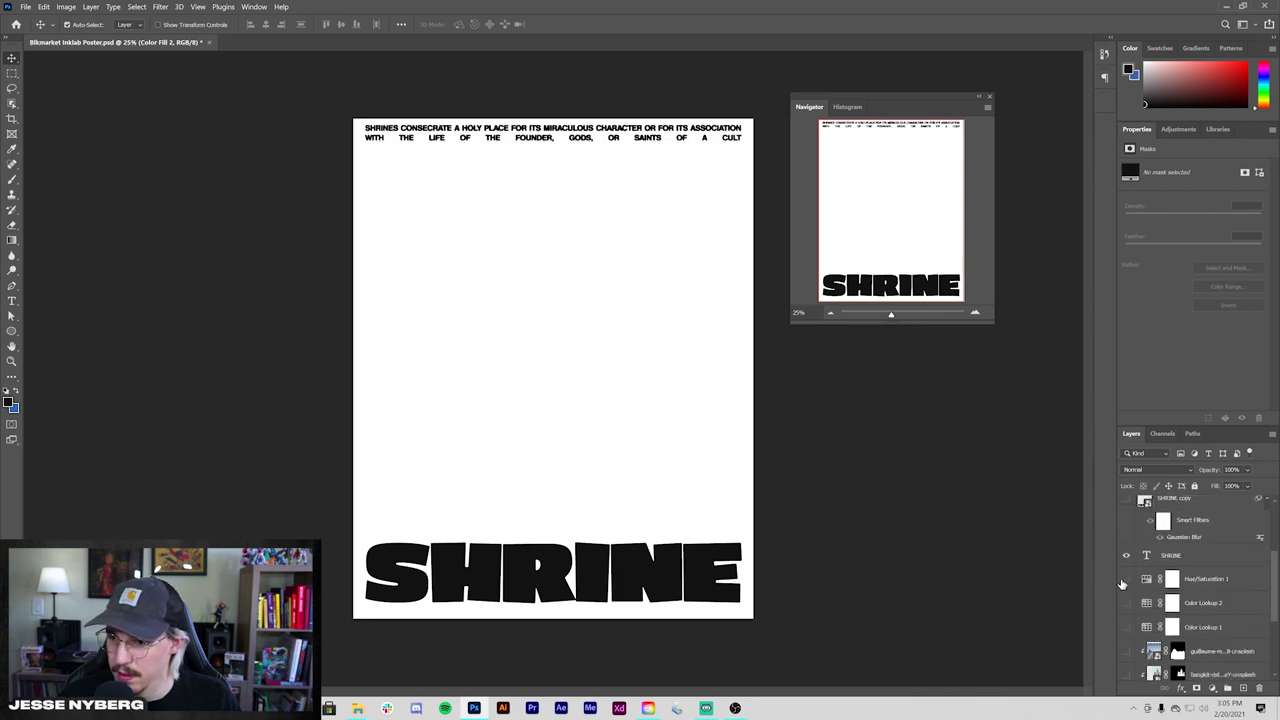
pyautogui.moveTo(1126, 581); pyautogui.dragTo(1127, 643)
pyautogui.scroll(-3, 1135, 590)
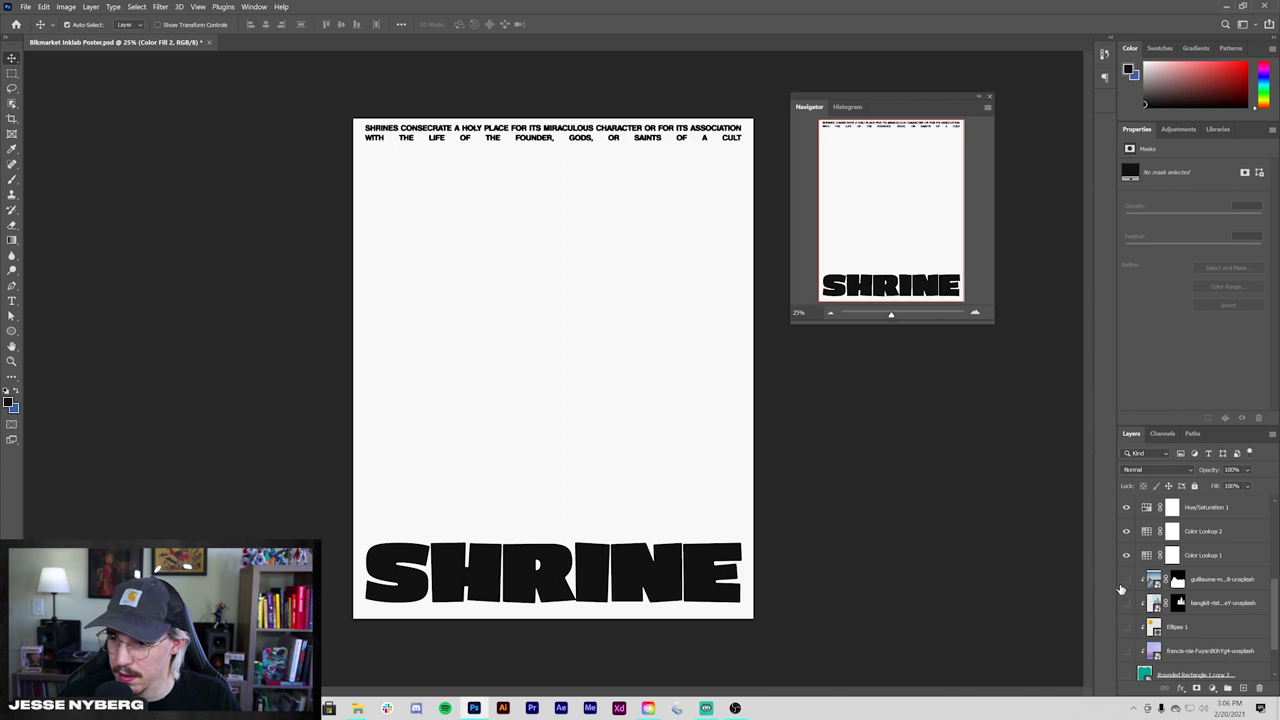
pyautogui.click(1126, 675)
pyautogui.scroll(-2, 1130, 650)
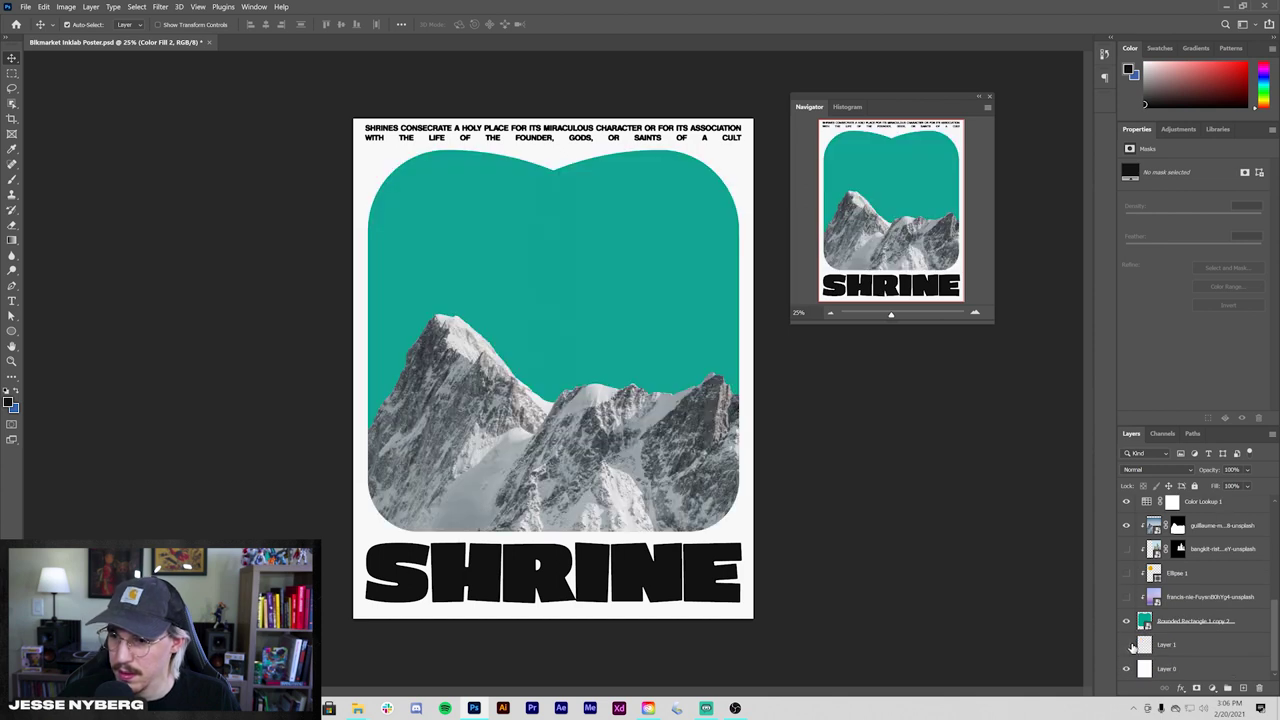
# - Show the orange ellipse, the cathedral and the sky image, and review the whole poster with nothing selected
pyautogui.click(1127, 573)
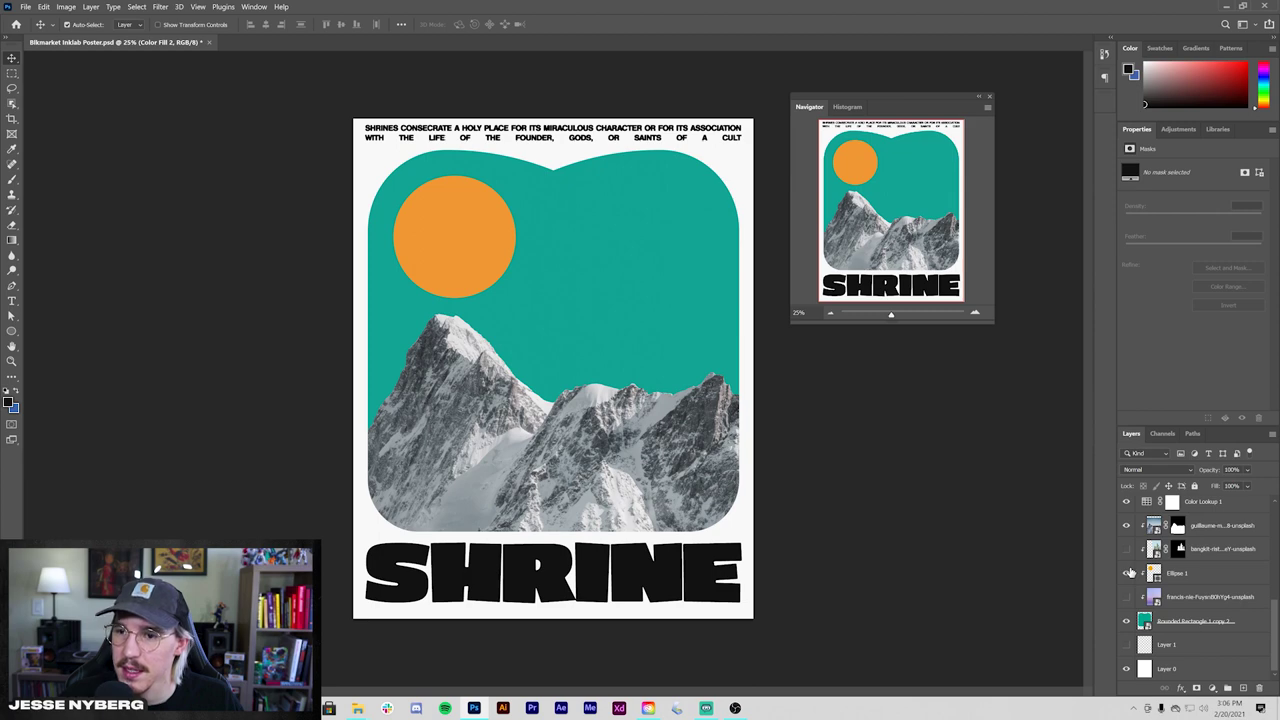
pyautogui.click(1127, 597)
pyautogui.click(1127, 597)
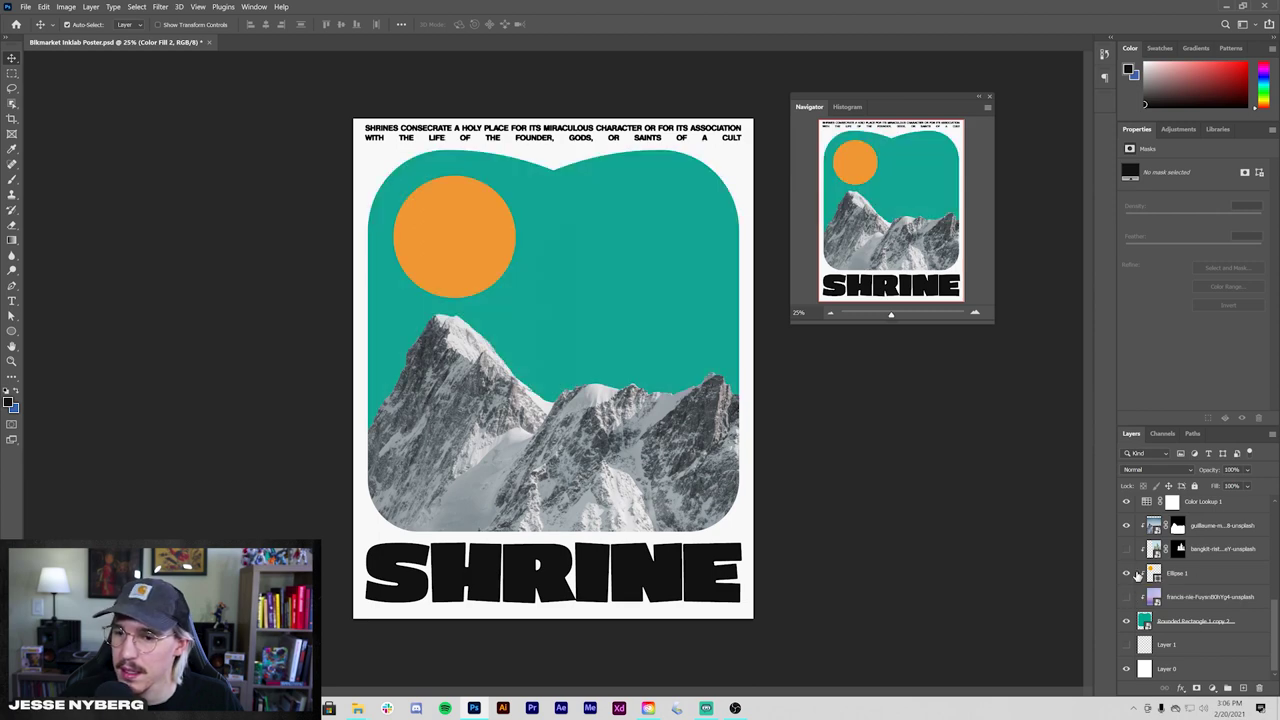
pyautogui.click(1127, 549)
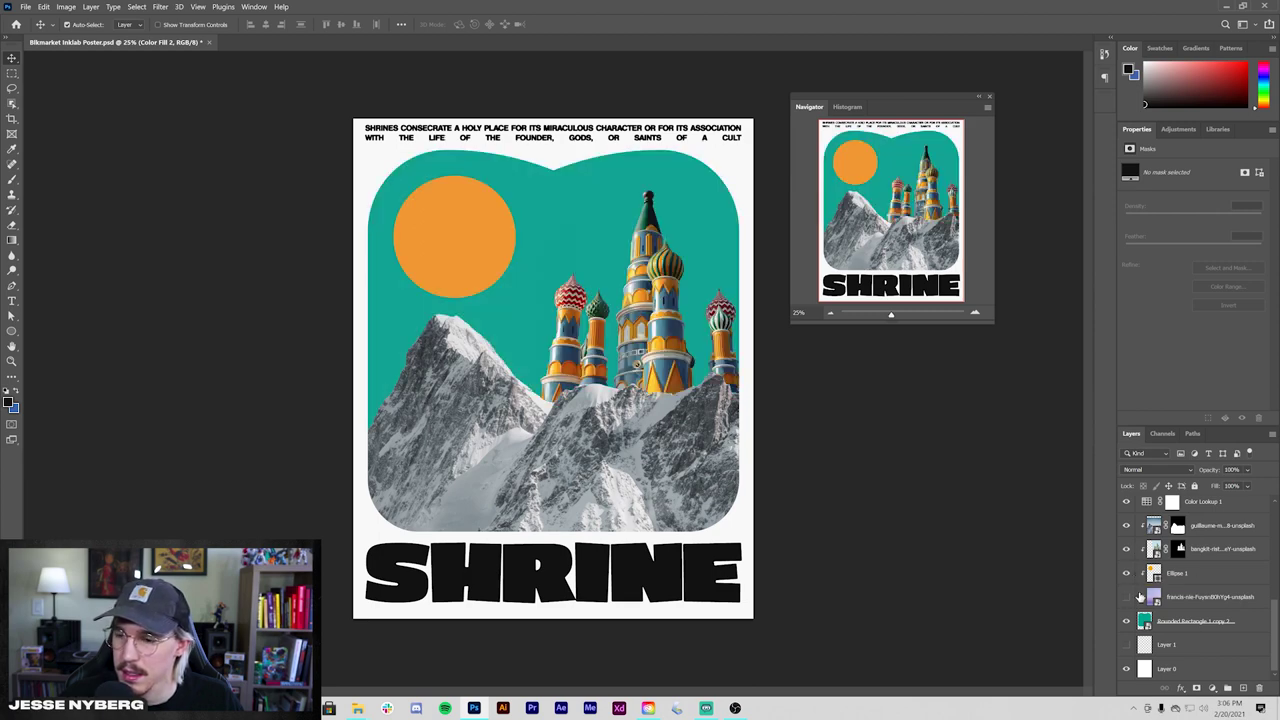
pyautogui.click(1127, 597)
pyautogui.click(890, 544)
pyautogui.hotkey('ctrl', '-')
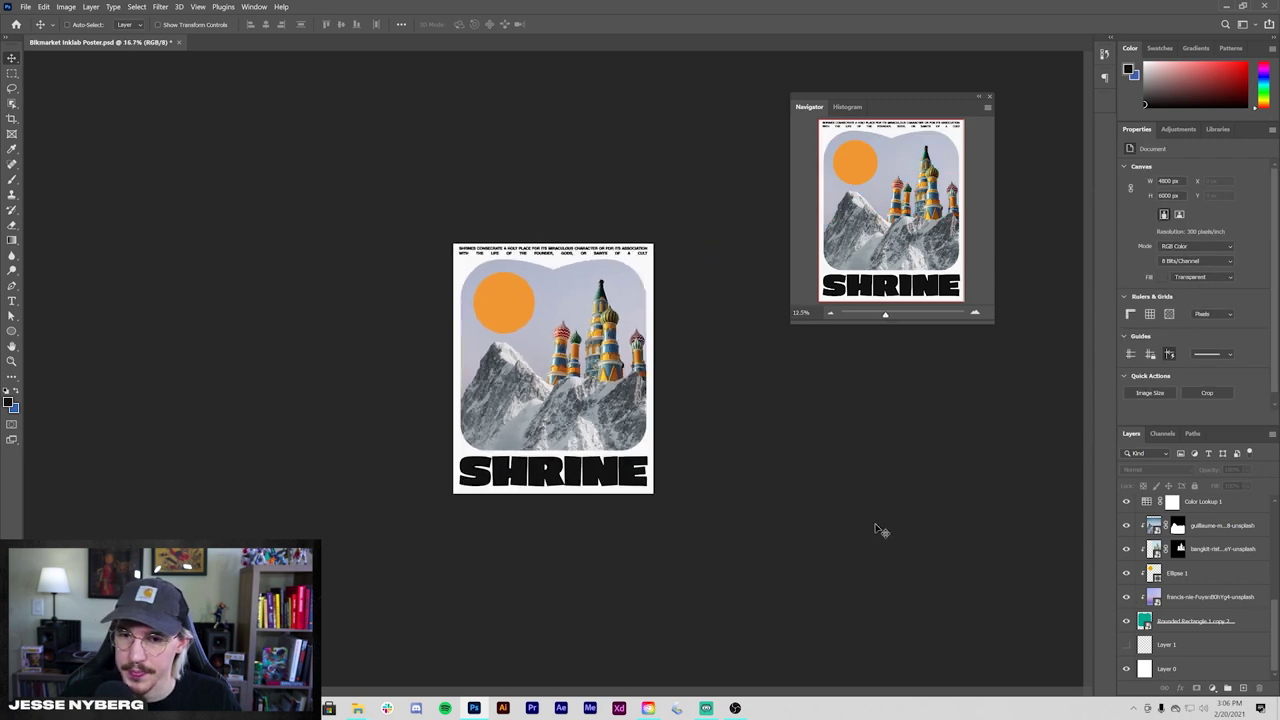
pyautogui.hotkey('ctrl', '+')
# - Try a clipped Hue/Saturation adjustment on the sky image with Hue -62 and Saturation +55, and hide it
pyautogui.click(1170, 597)
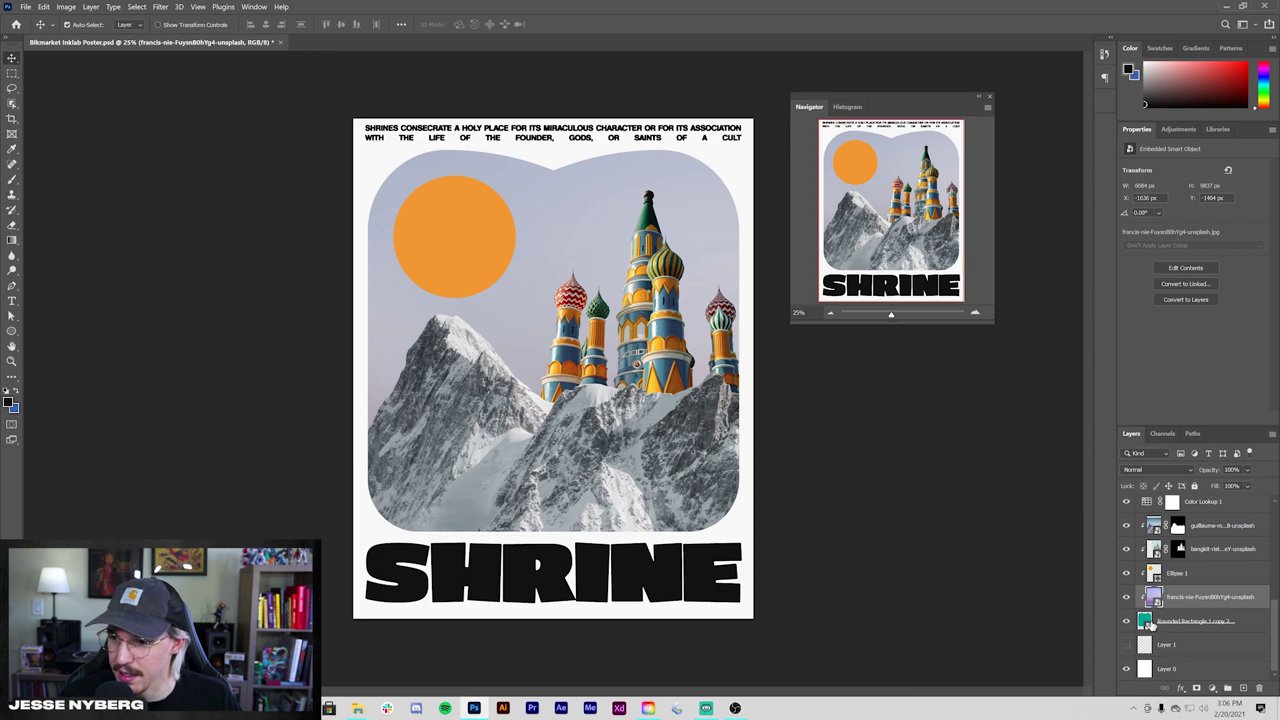
pyautogui.click(1212, 688)
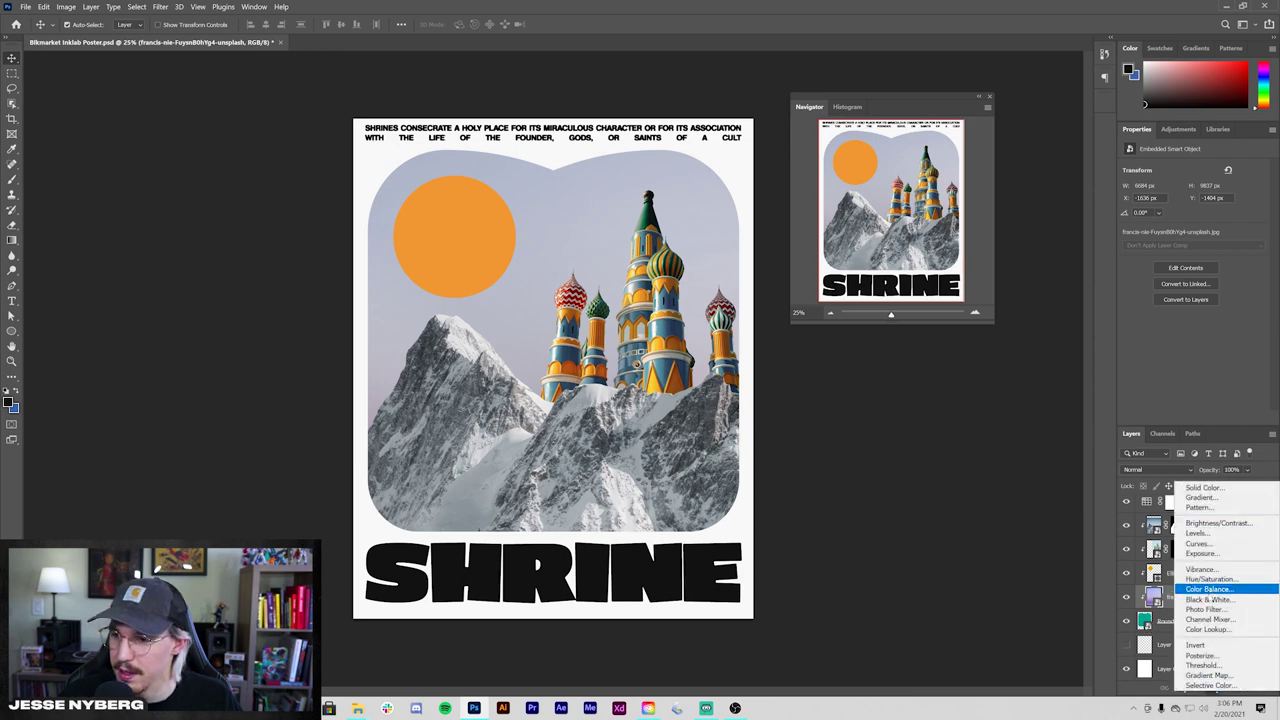
pyautogui.click(1214, 581)
pyautogui.moveTo(1193, 213); pyautogui.dragTo(1223, 235)
pyautogui.moveTo(1177, 214); pyautogui.dragTo(1160, 214)
pyautogui.moveTo(1193, 258)
pyautogui.mouseDown()
pyautogui.moveTo(1231, 236)
pyautogui.moveTo(1192, 258)
pyautogui.mouseUp()
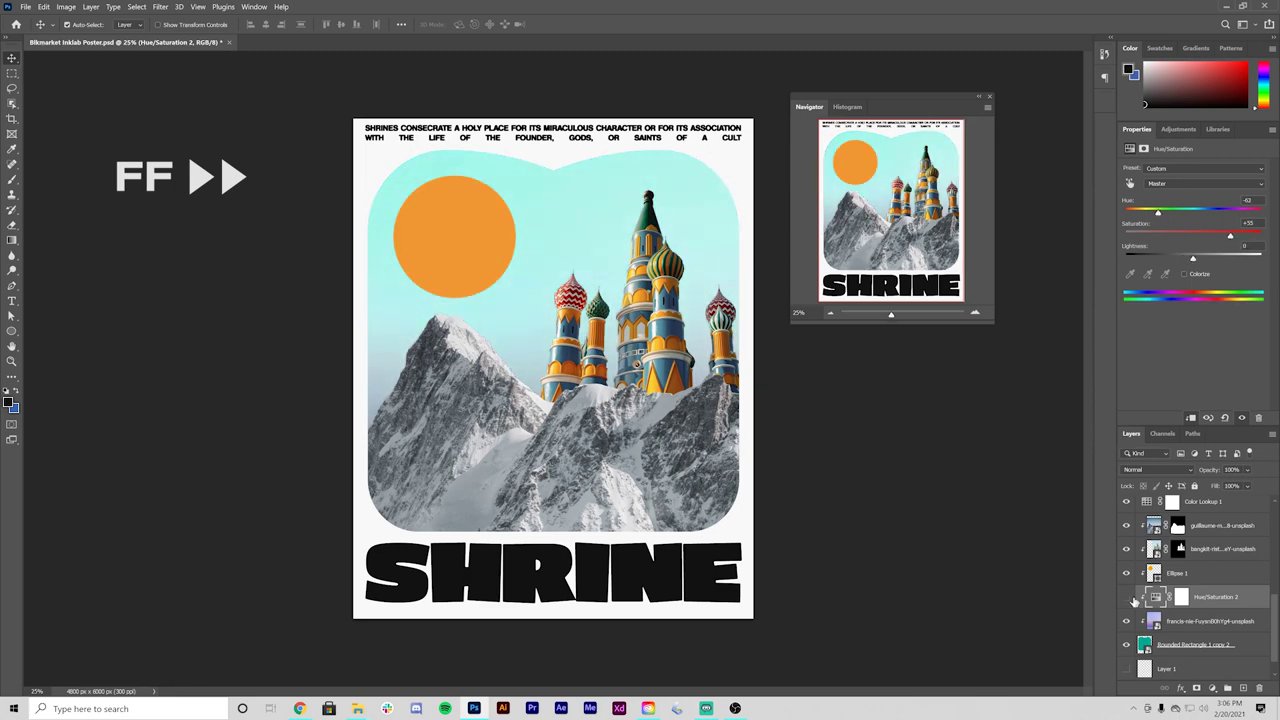
pyautogui.click(1127, 597)
pyautogui.click(1127, 621)
pyautogui.click(1145, 644)
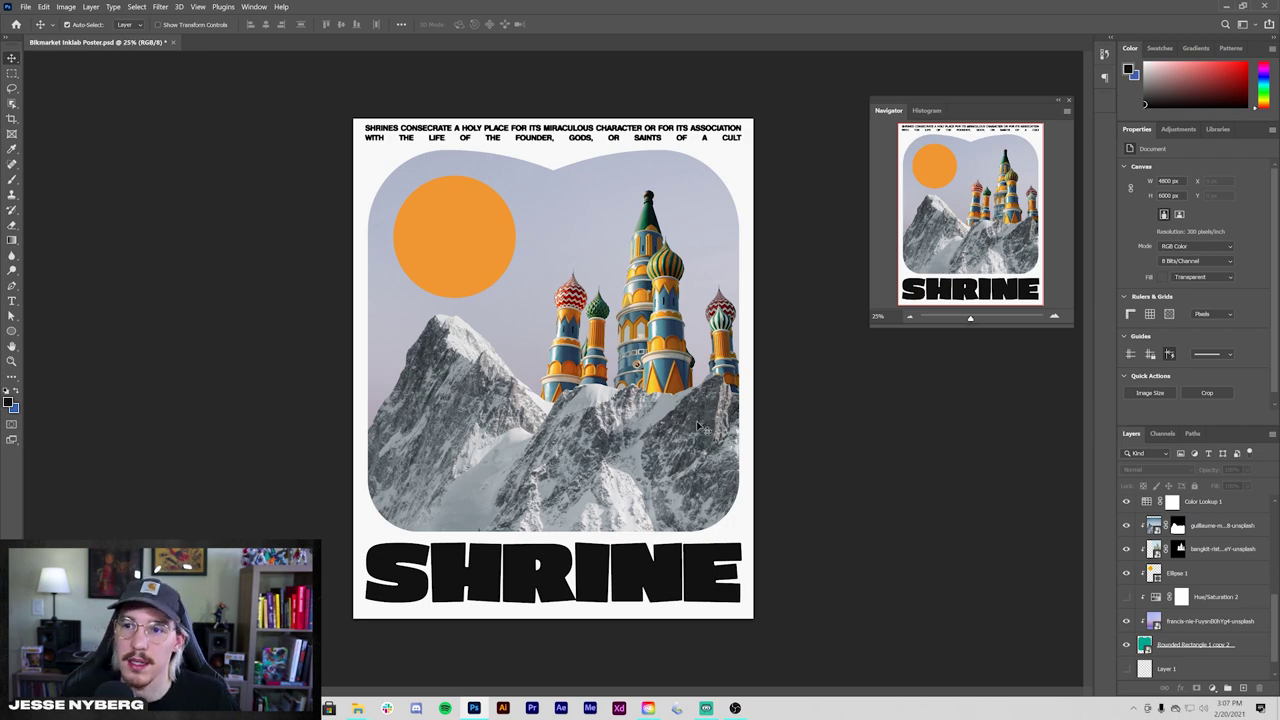
# - Close the Navigator and select the topmost layer, Color Fill 1
pyautogui.click(1070, 102)
pyautogui.scroll(5, 1200, 540)
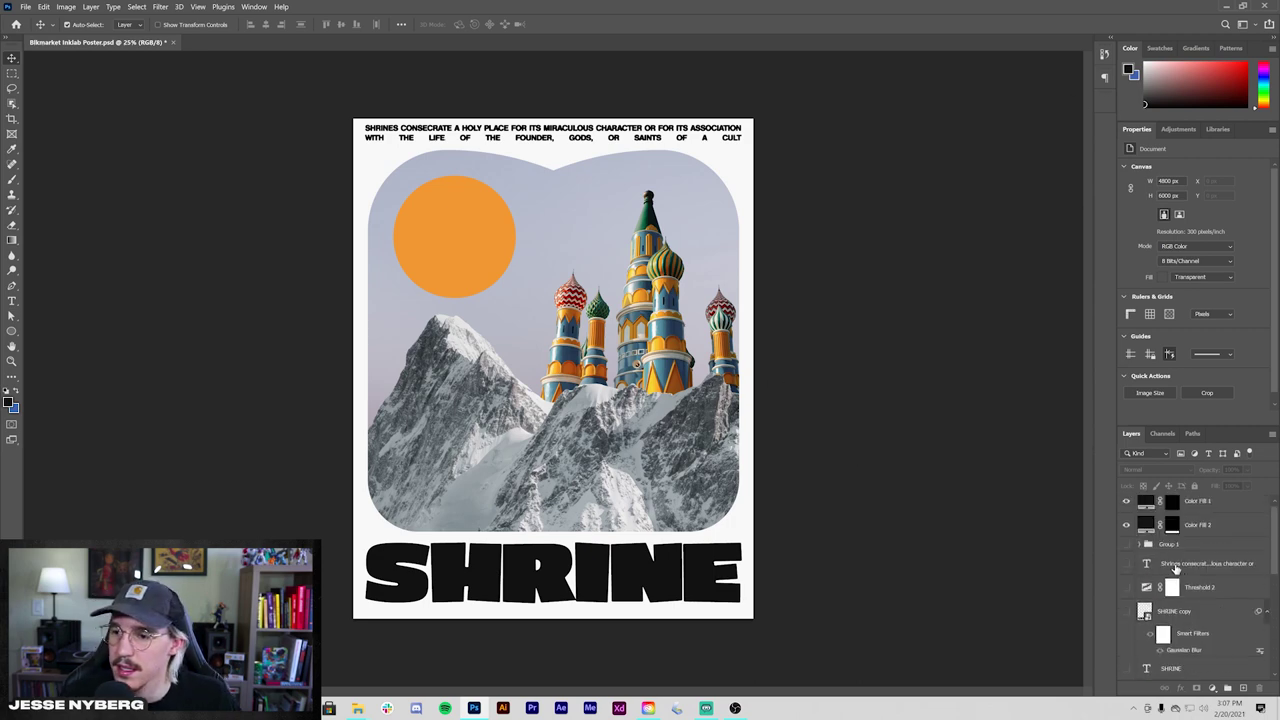
pyautogui.click(1202, 510)
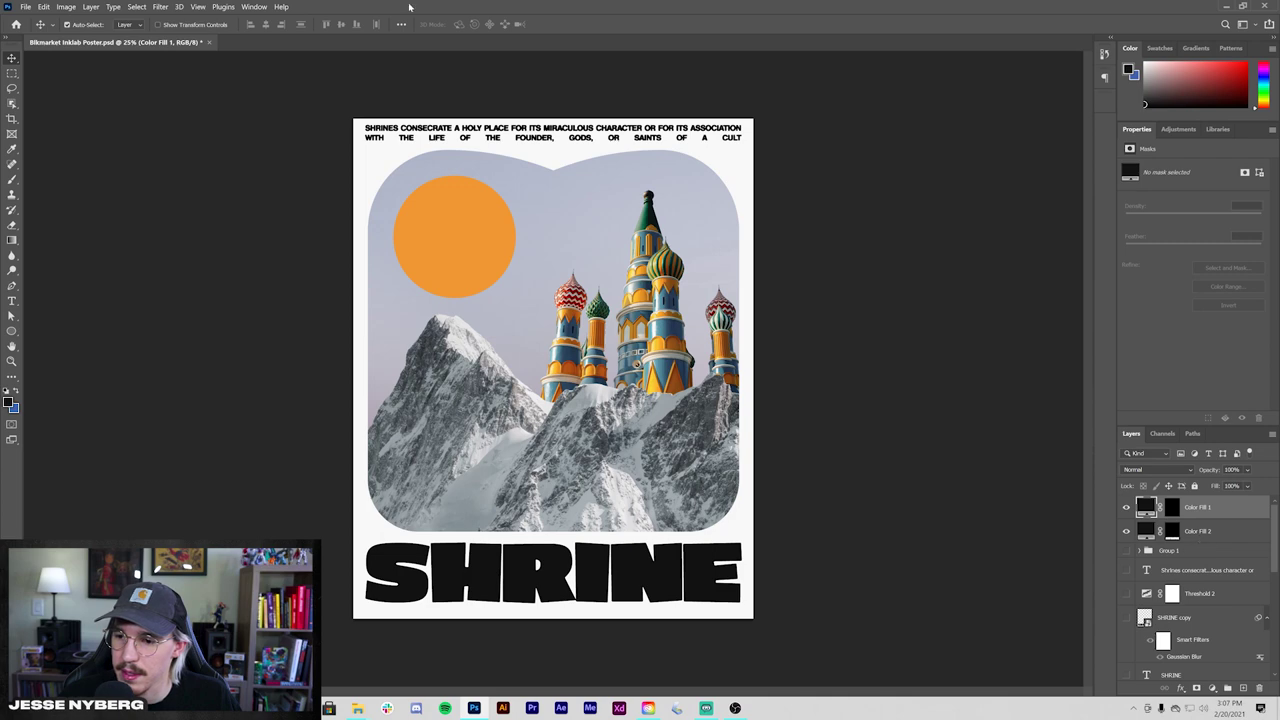
# - Open the BLKMARKET Connect extension, launch the Inklab halftone generator, and position its panel beside the poster
pyautogui.click(251, 7)
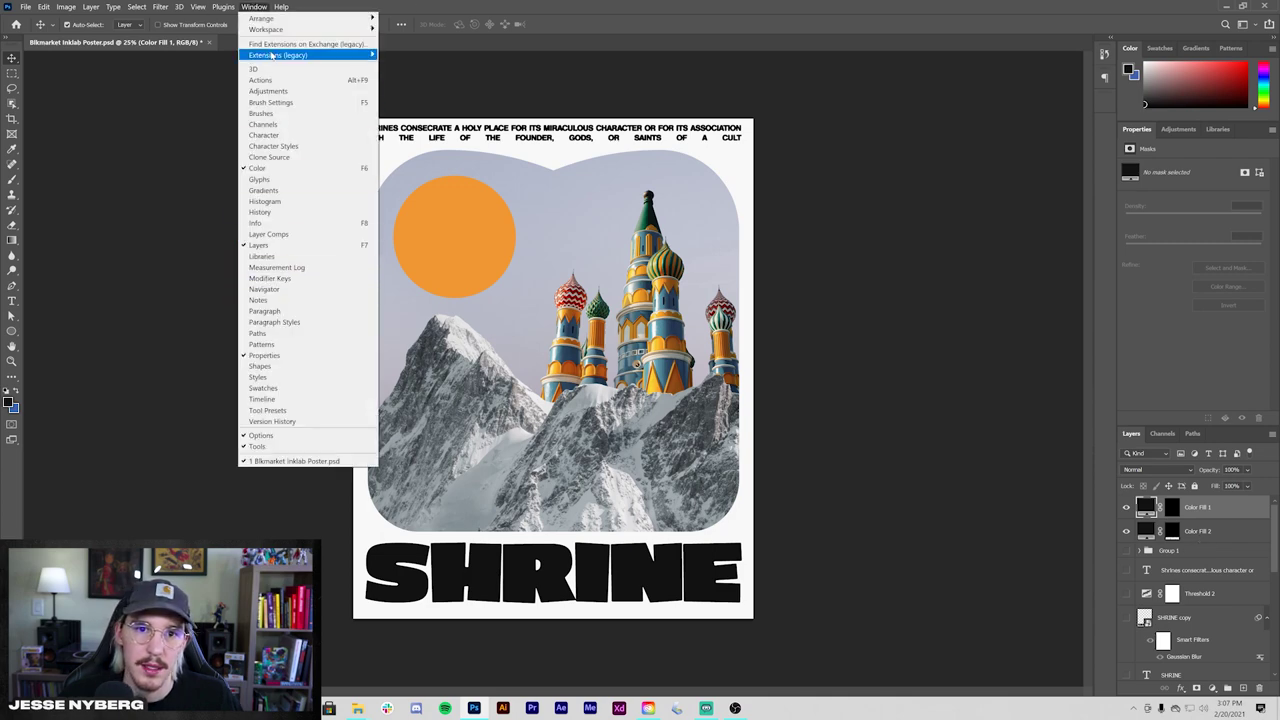
pyautogui.moveTo(276, 56)
pyautogui.click(447, 66)
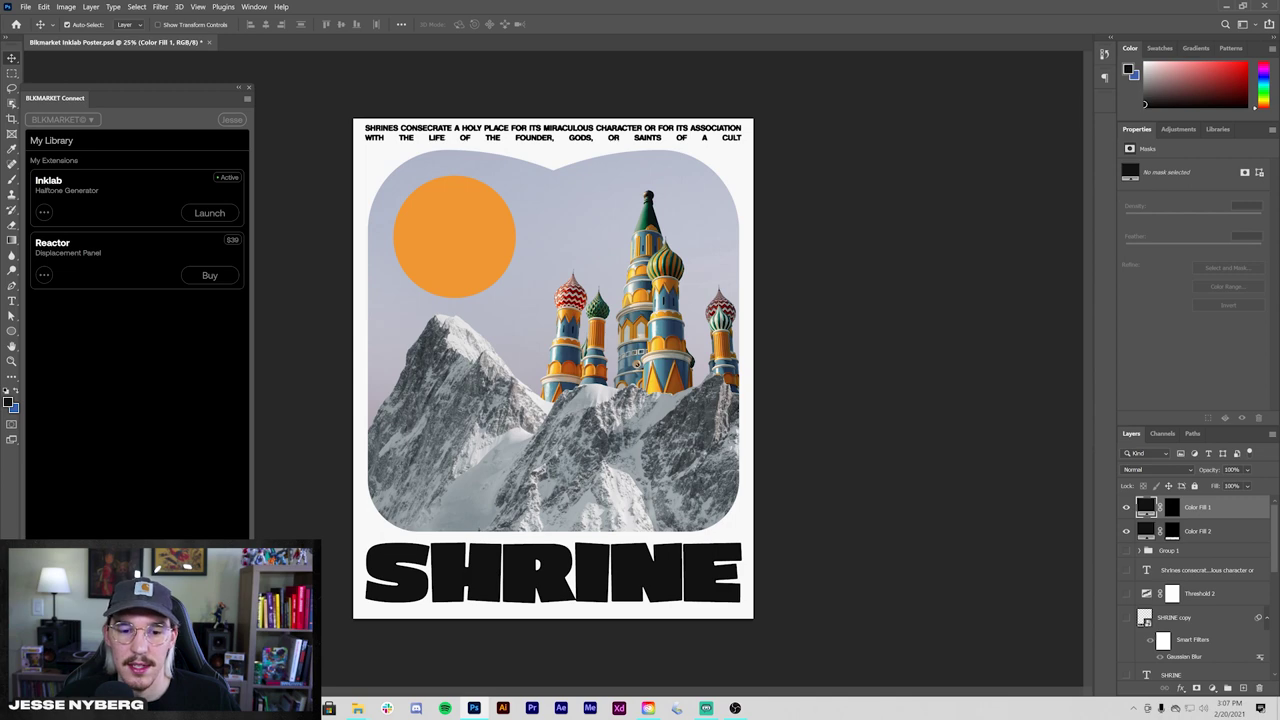
pyautogui.click(210, 213)
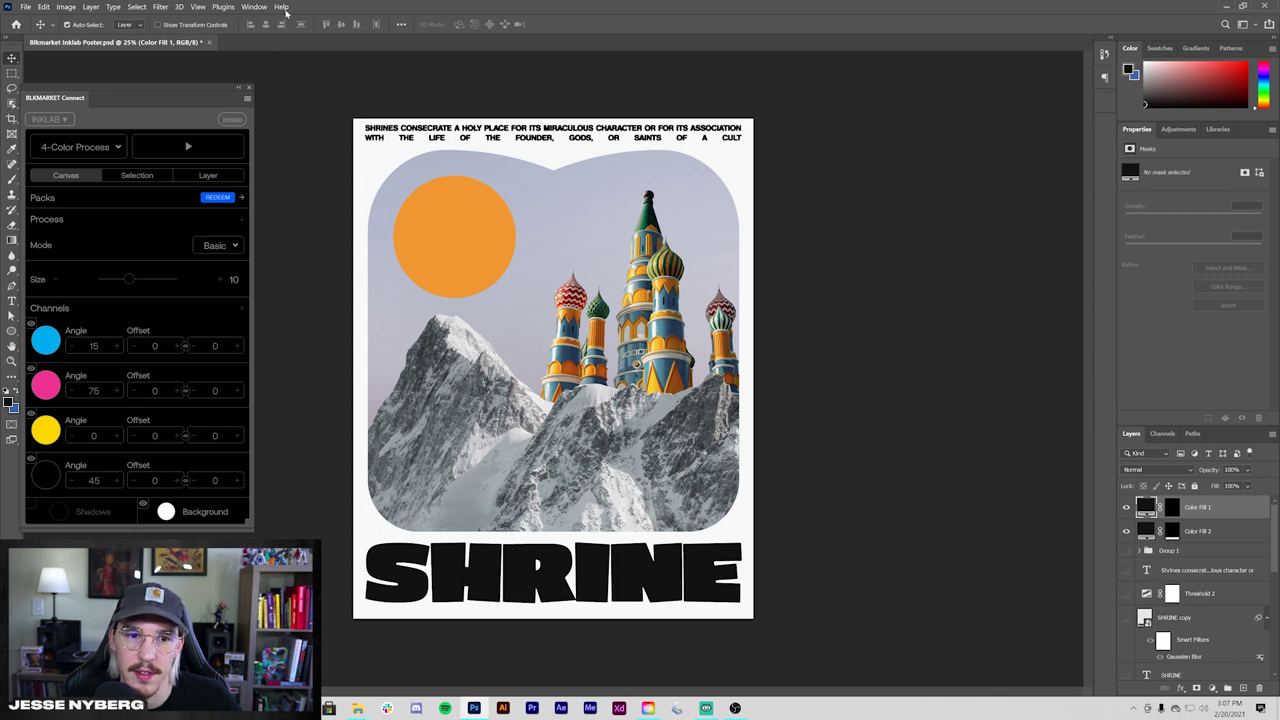
pyautogui.moveTo(150, 101); pyautogui.dragTo(169, 88)
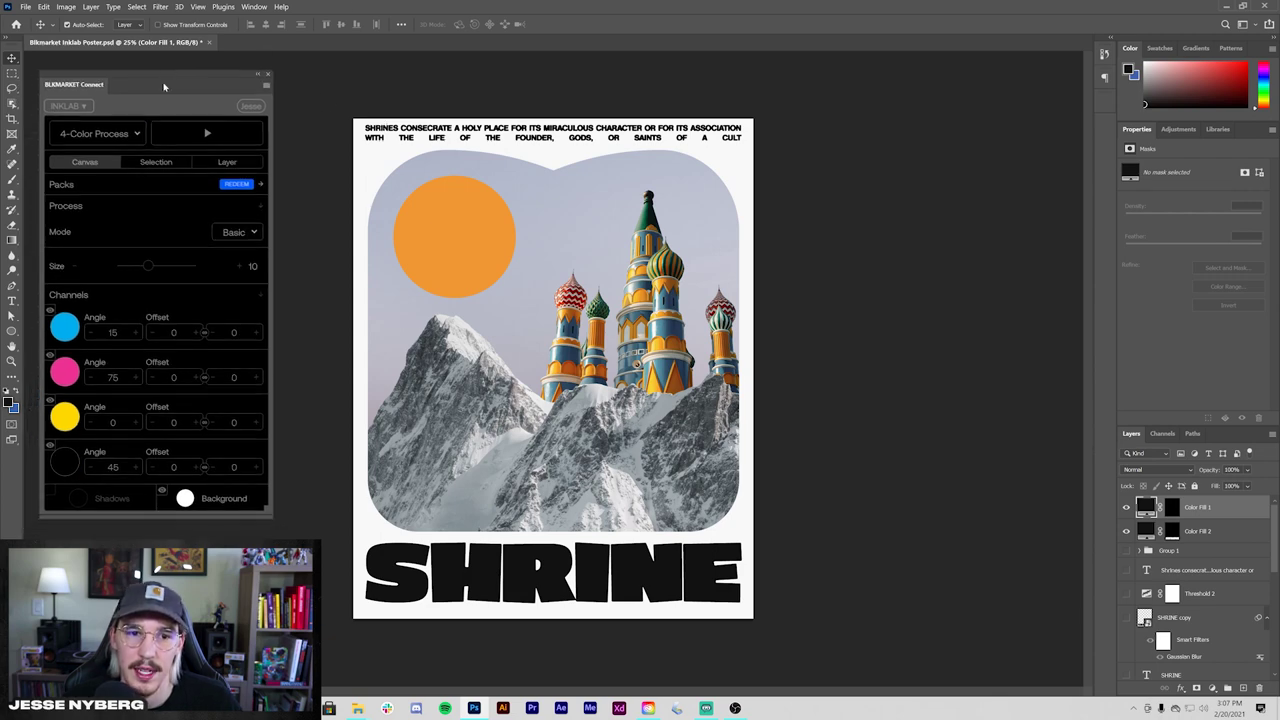
pyautogui.click(160, 206)
pyautogui.click(169, 205)
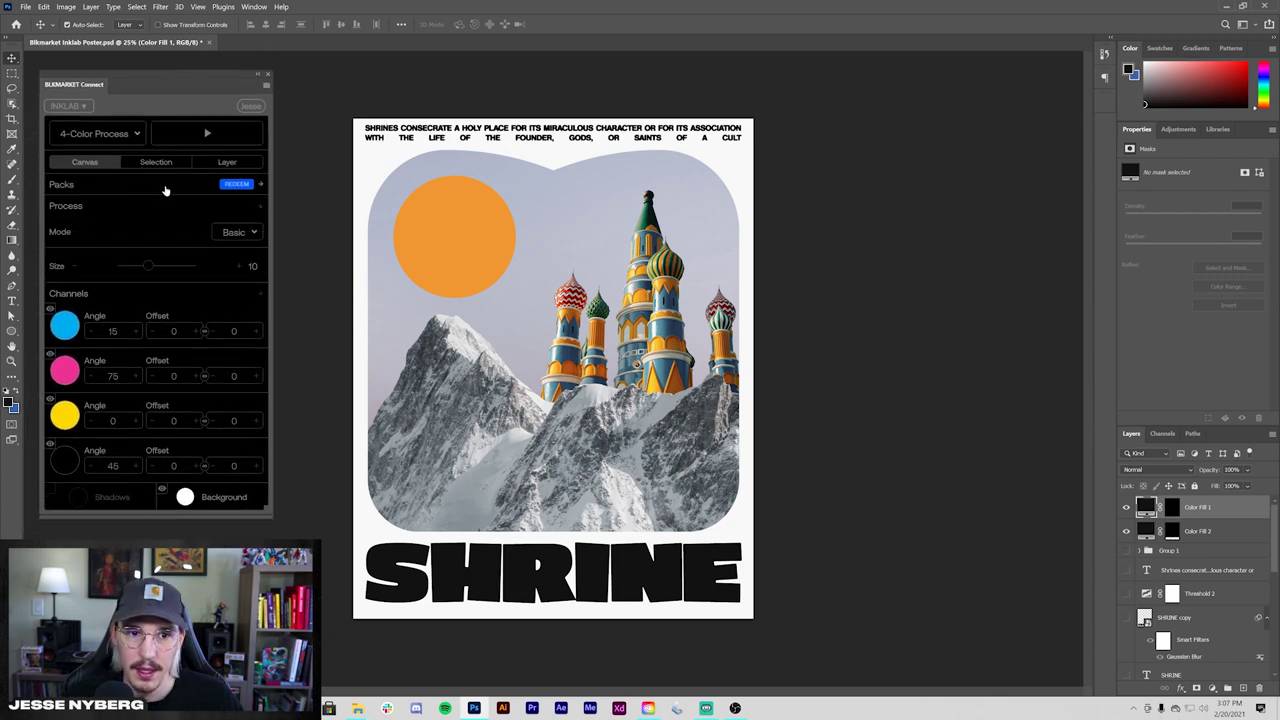
# - Switch the Inklab process to Advanced mode and set the halftone screen's density to 40
pyautogui.click(163, 185)
pyautogui.click(194, 188)
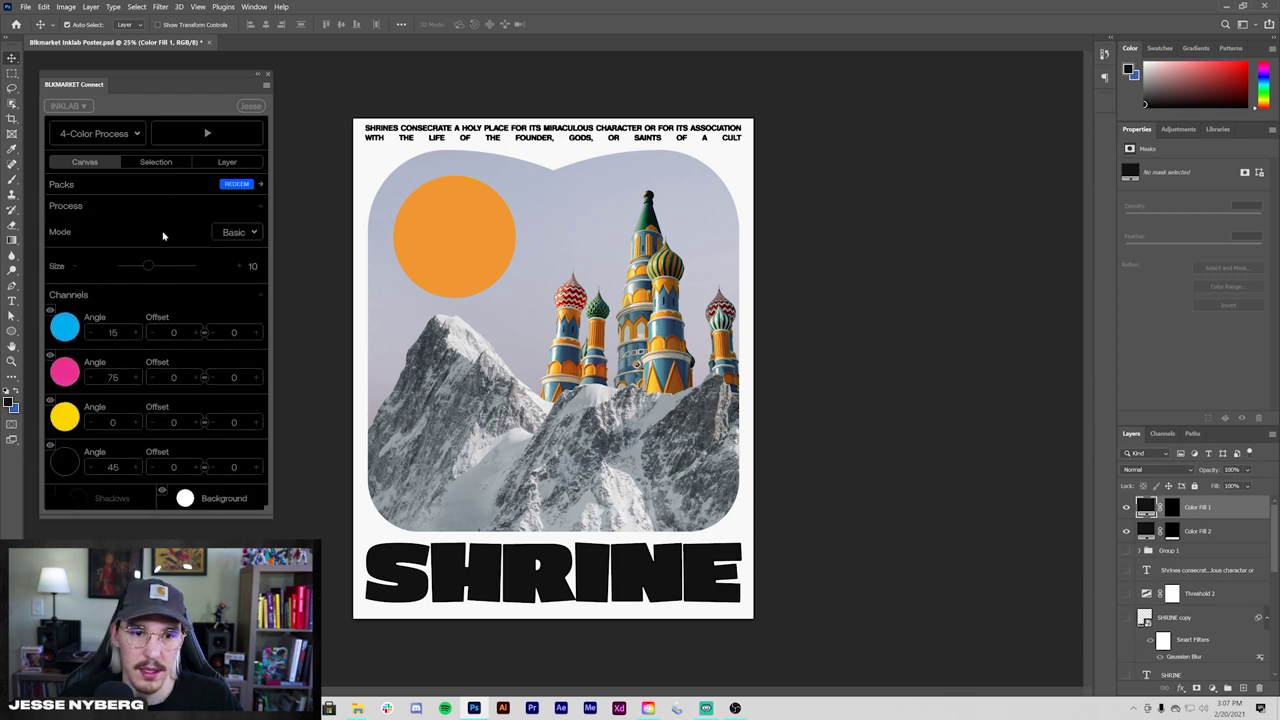
pyautogui.click(232, 232)
pyautogui.click(210, 276)
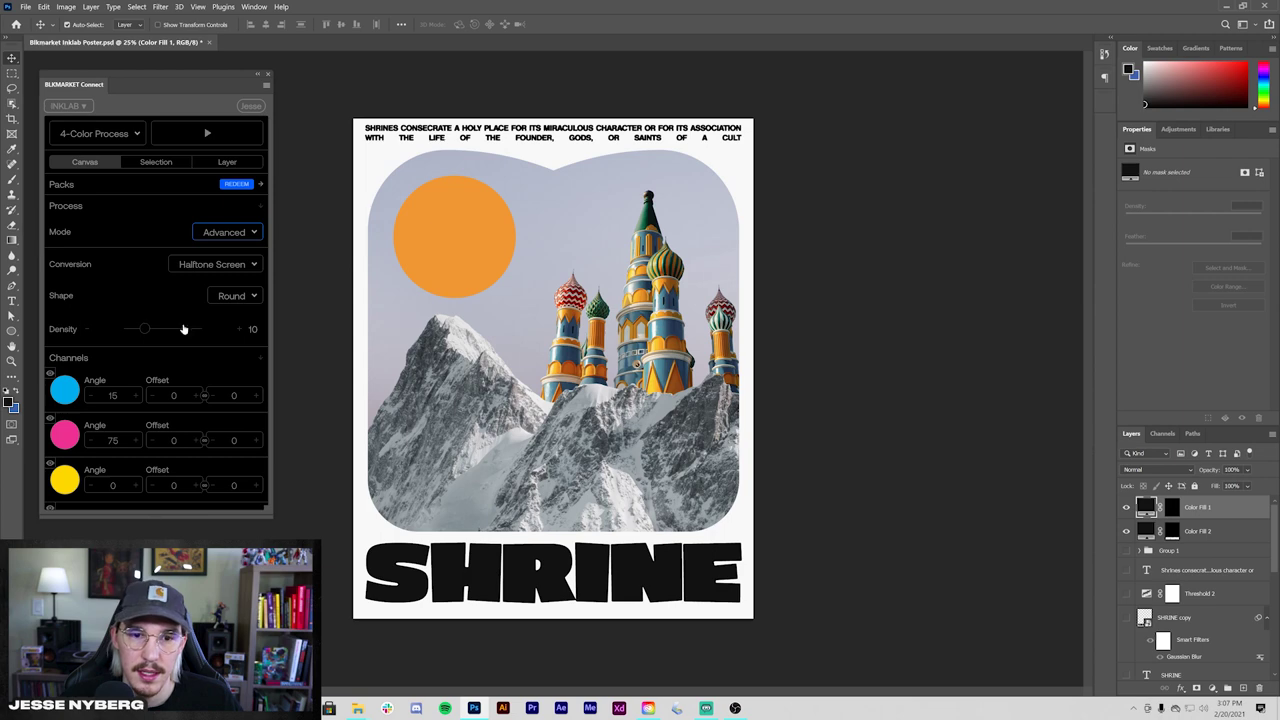
pyautogui.moveTo(147, 328); pyautogui.dragTo(196, 328)
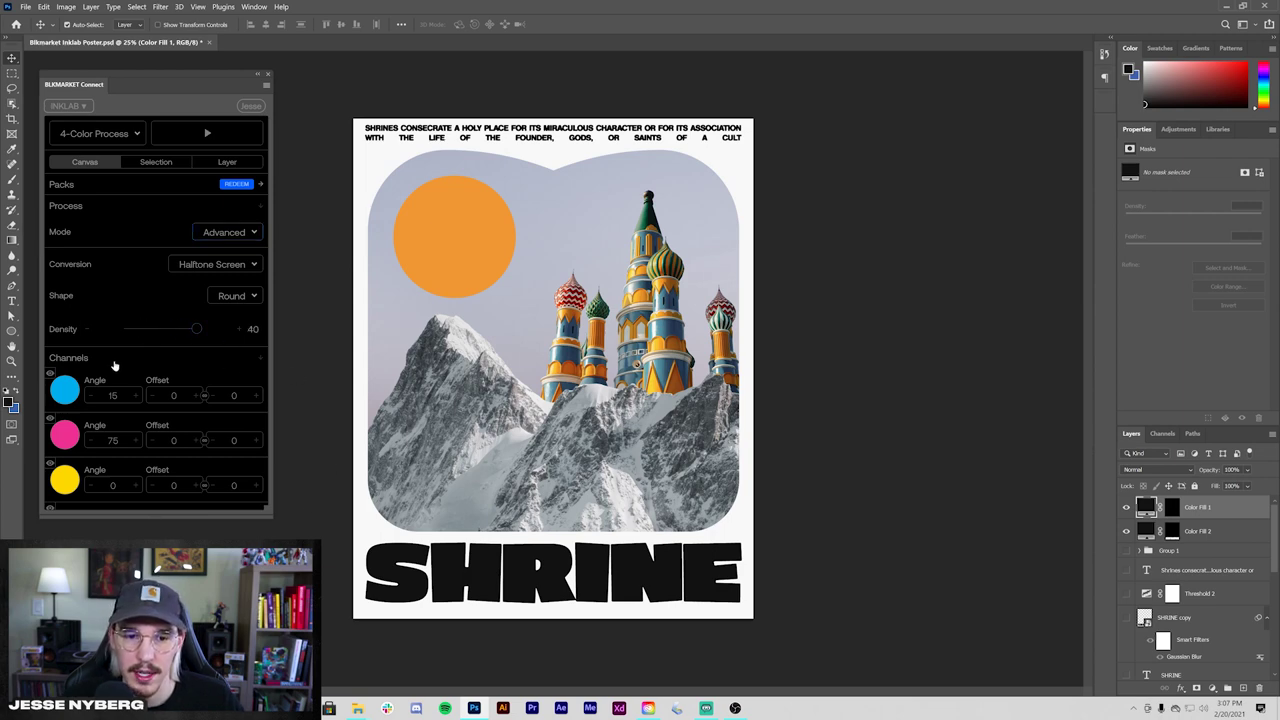
pyautogui.scroll(-3, 114, 366)
pyautogui.scroll(3, 184, 322)
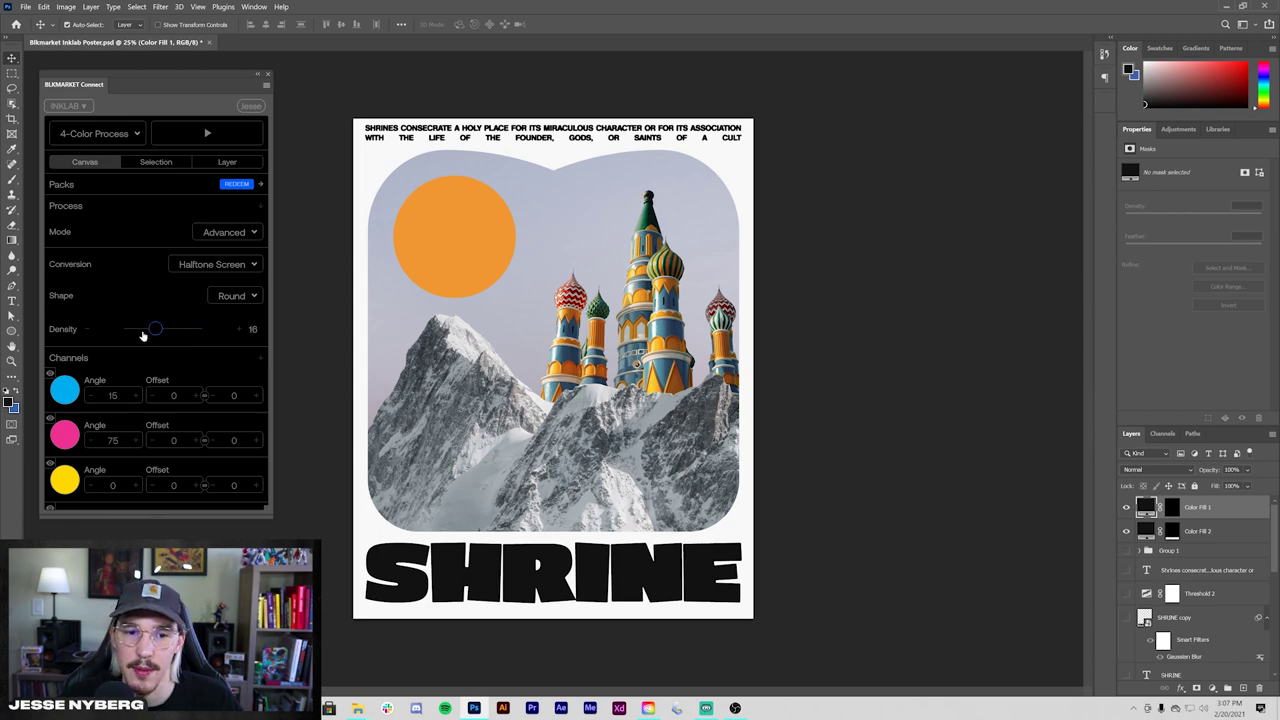
pyautogui.scroll(-1, 183, 354)
pyautogui.scroll(-5, 183, 354)
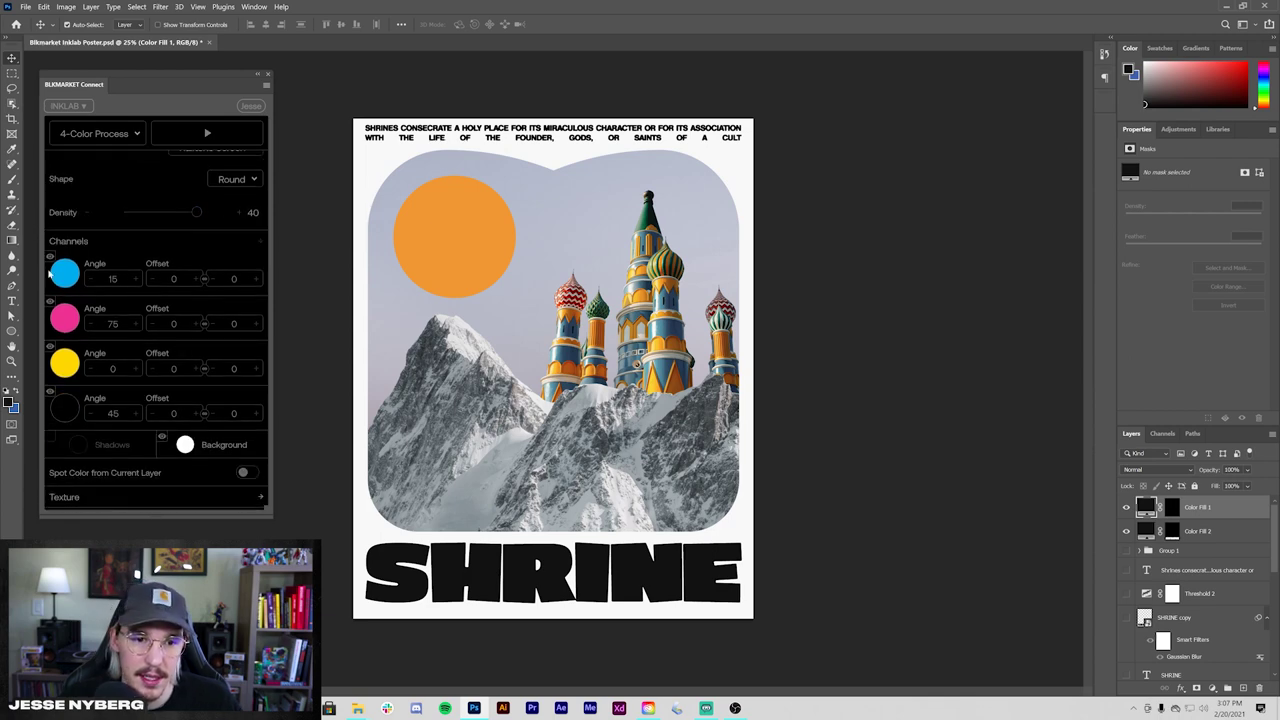
# - Select the teal Rounded Rectangle 1 copy 2 layer and activate the Ellipse tool
pyautogui.click(64, 273)
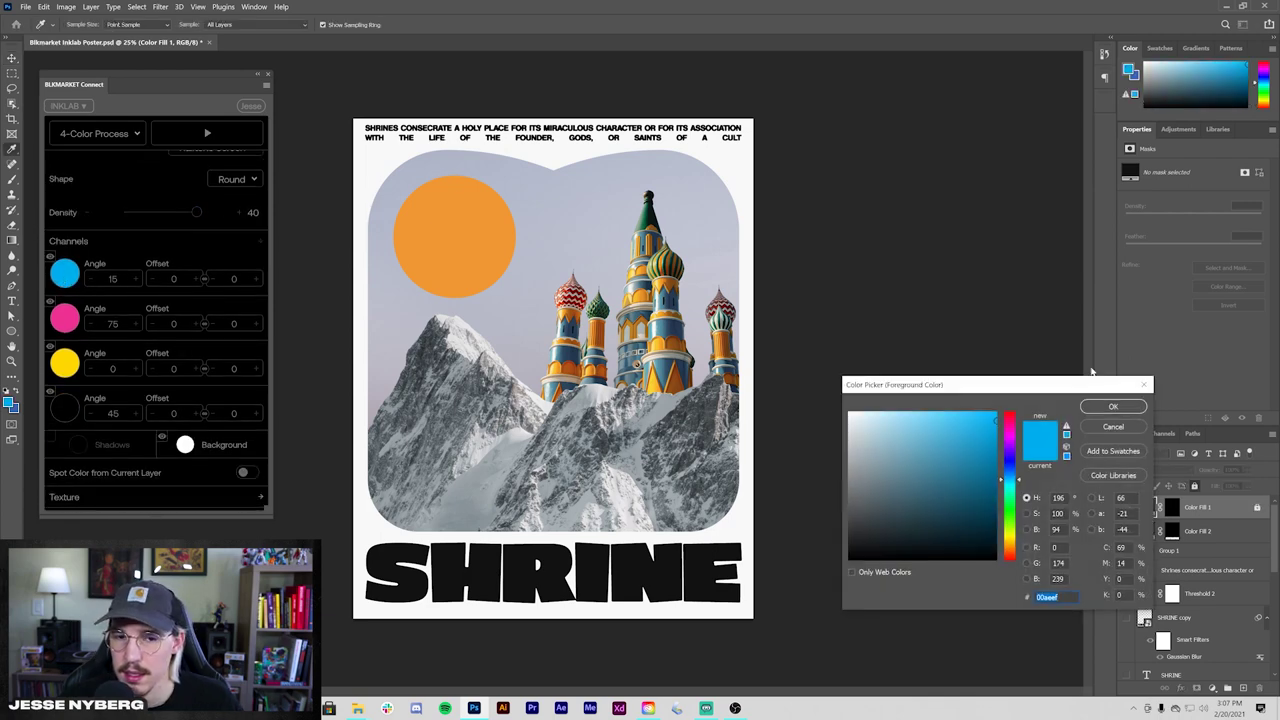
pyautogui.click(1113, 424)
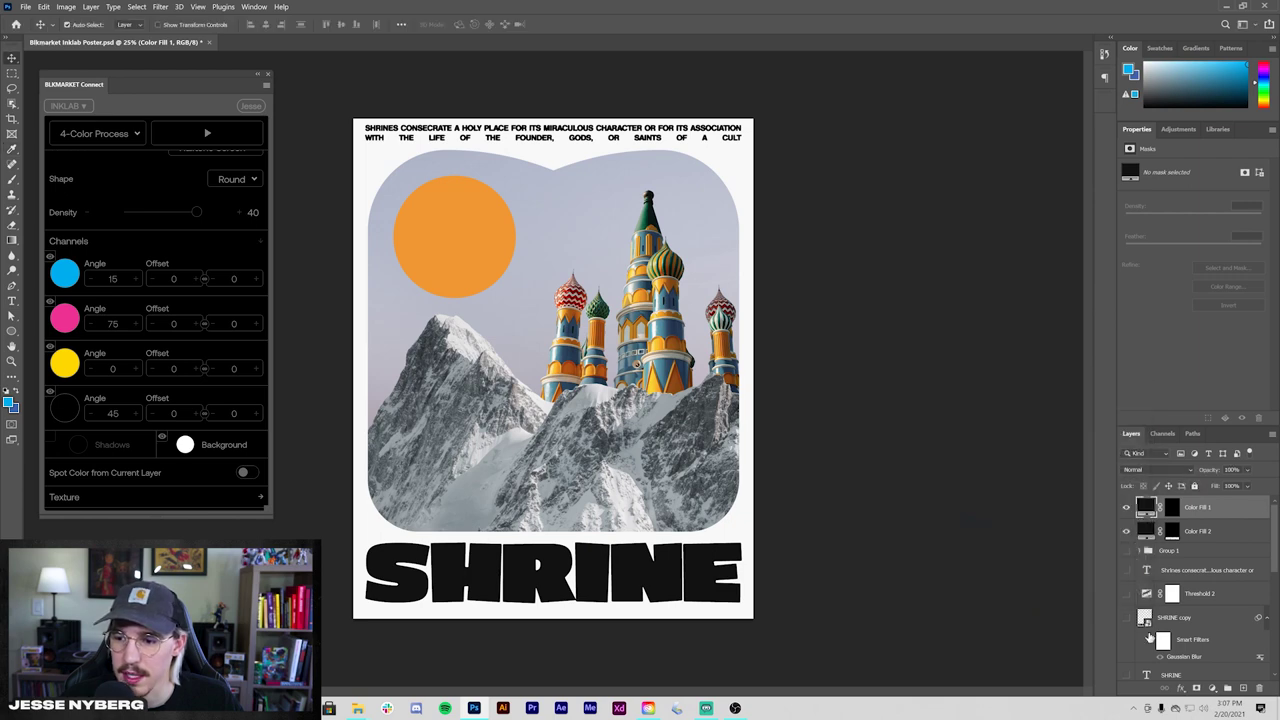
pyautogui.scroll(-10, 1190, 580)
pyautogui.click(1148, 634)
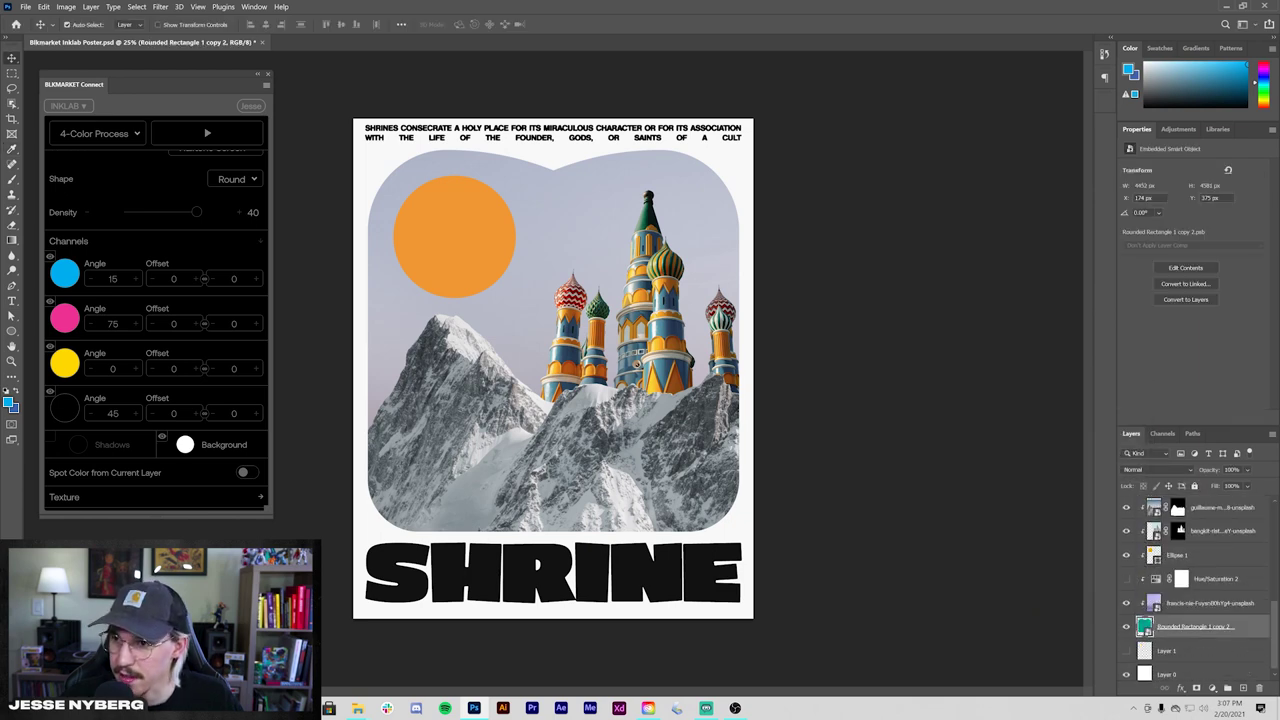
pyautogui.click(12, 332)
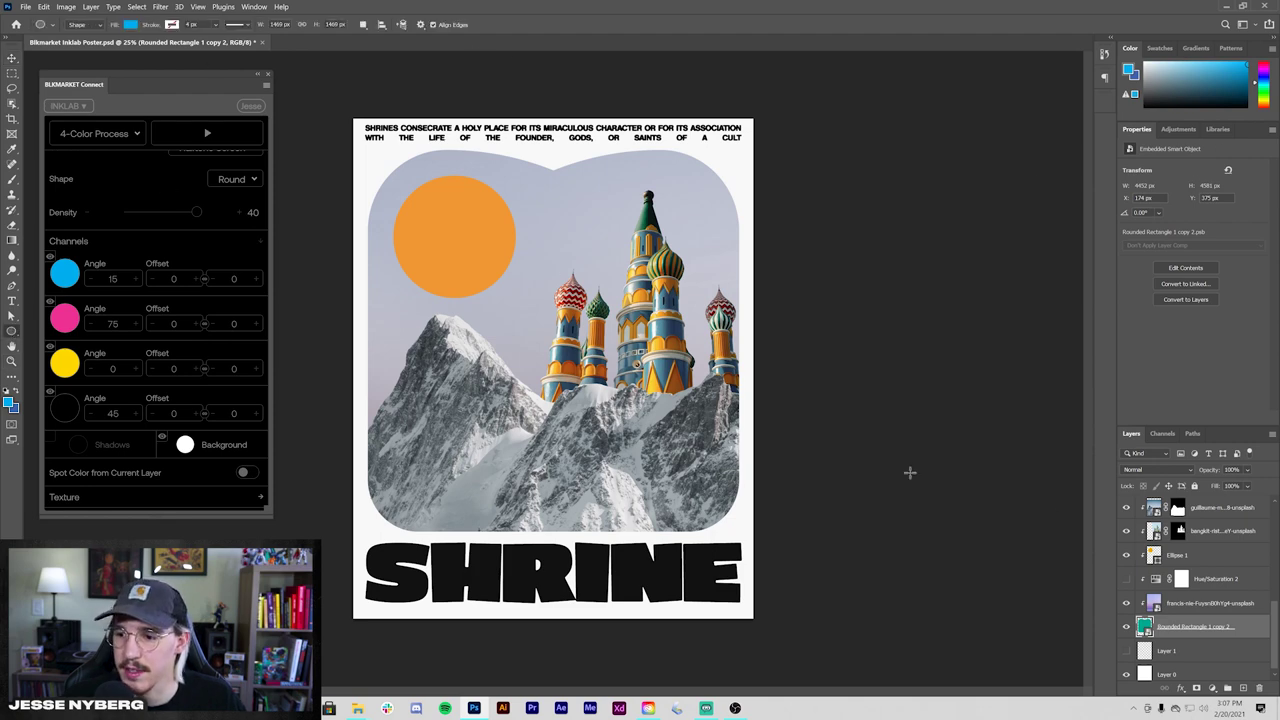
# - Hide the sky image, sample the teal rectangle with the Eyedropper, and show the sky image again
pyautogui.scroll(2, 1148, 632)
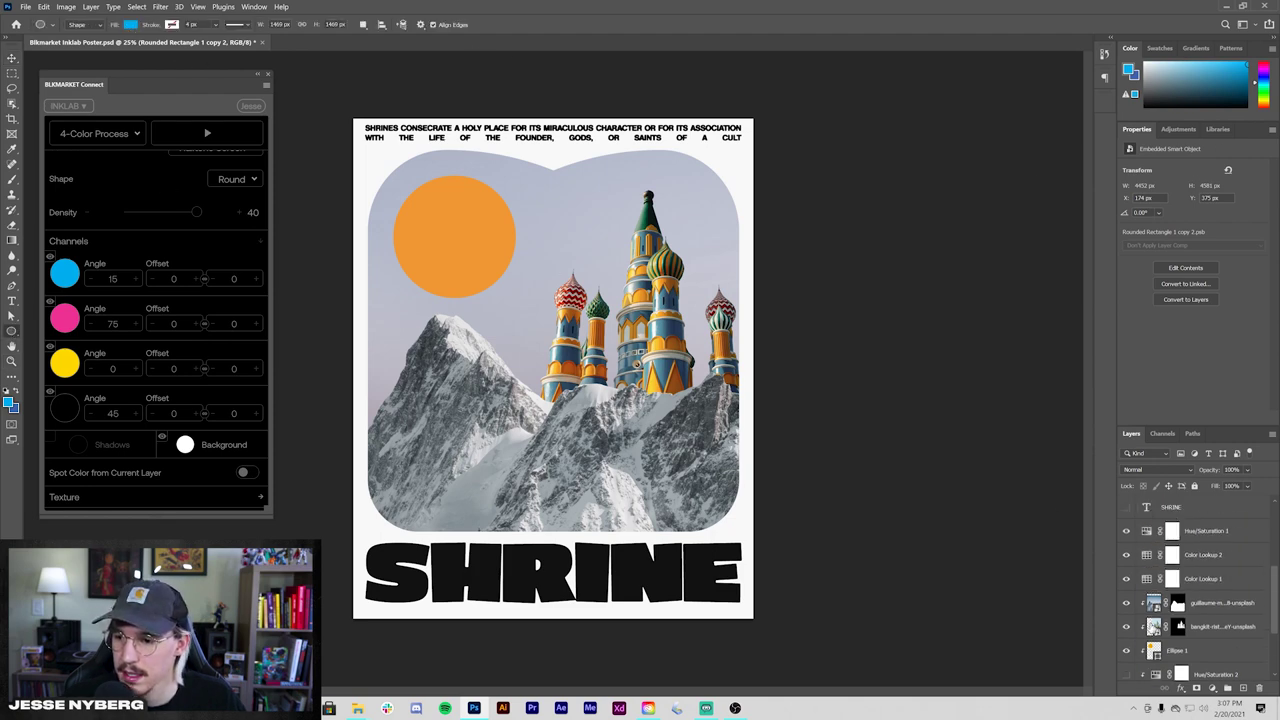
pyautogui.scroll(-2, 1150, 622)
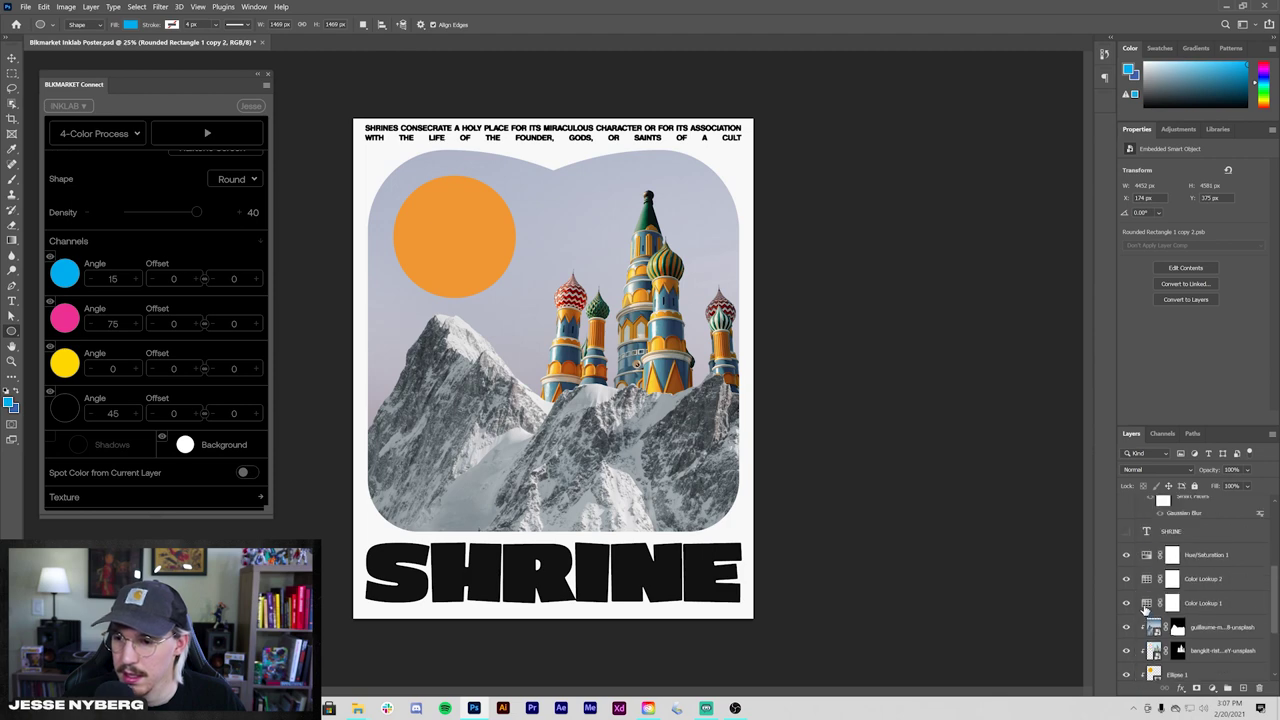
pyautogui.click(1126, 604)
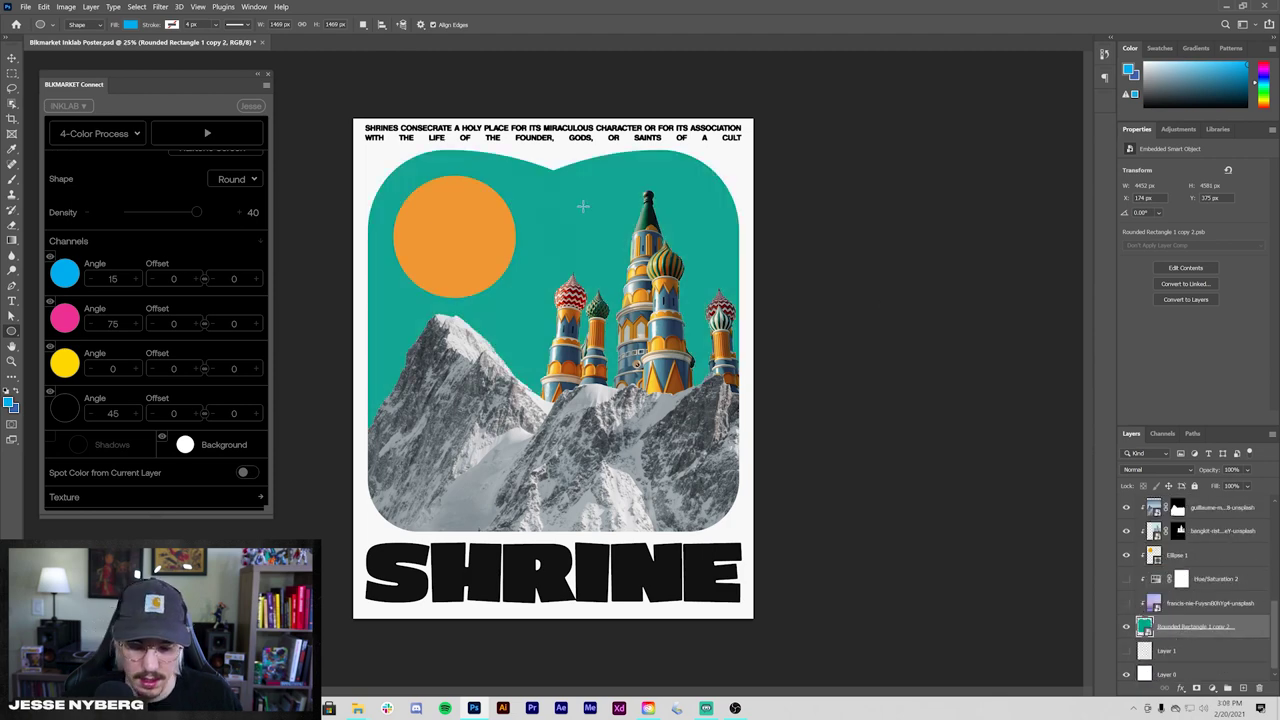
pyautogui.press('i')
pyautogui.click(586, 200)
pyautogui.scroll(2, 1147, 590)
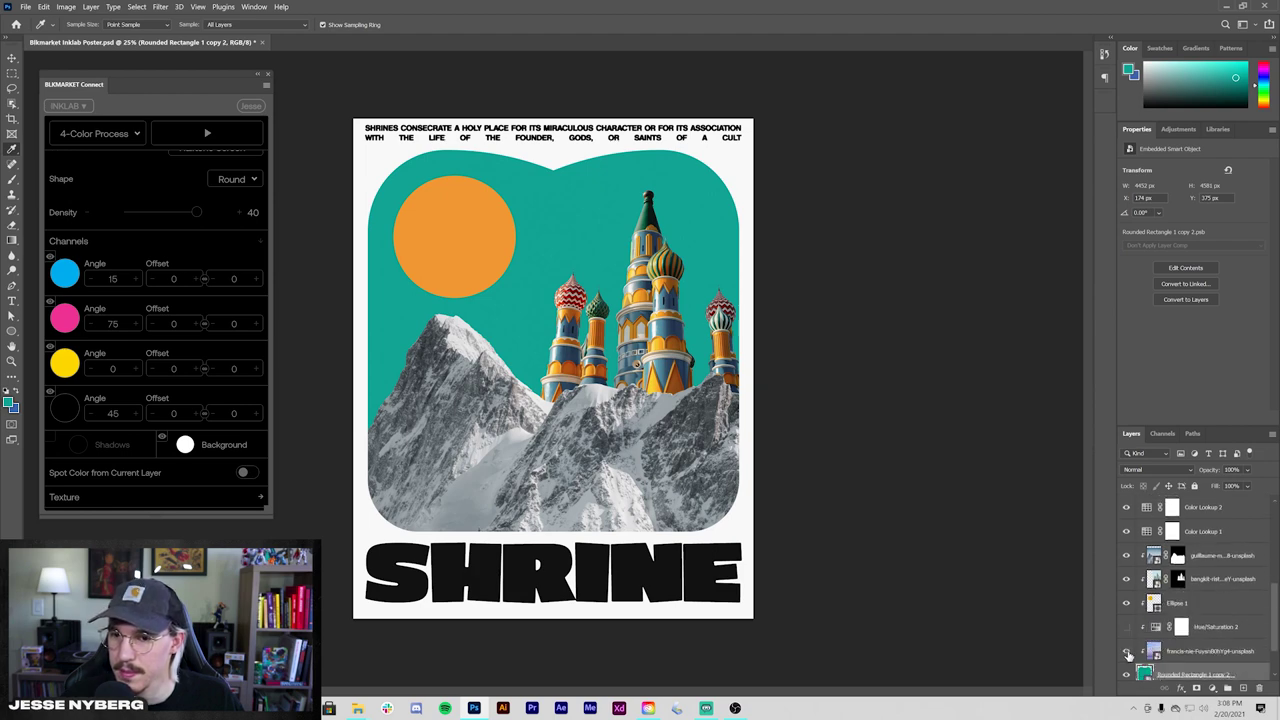
pyautogui.click(1127, 652)
pyautogui.scroll(1, 1133, 590)
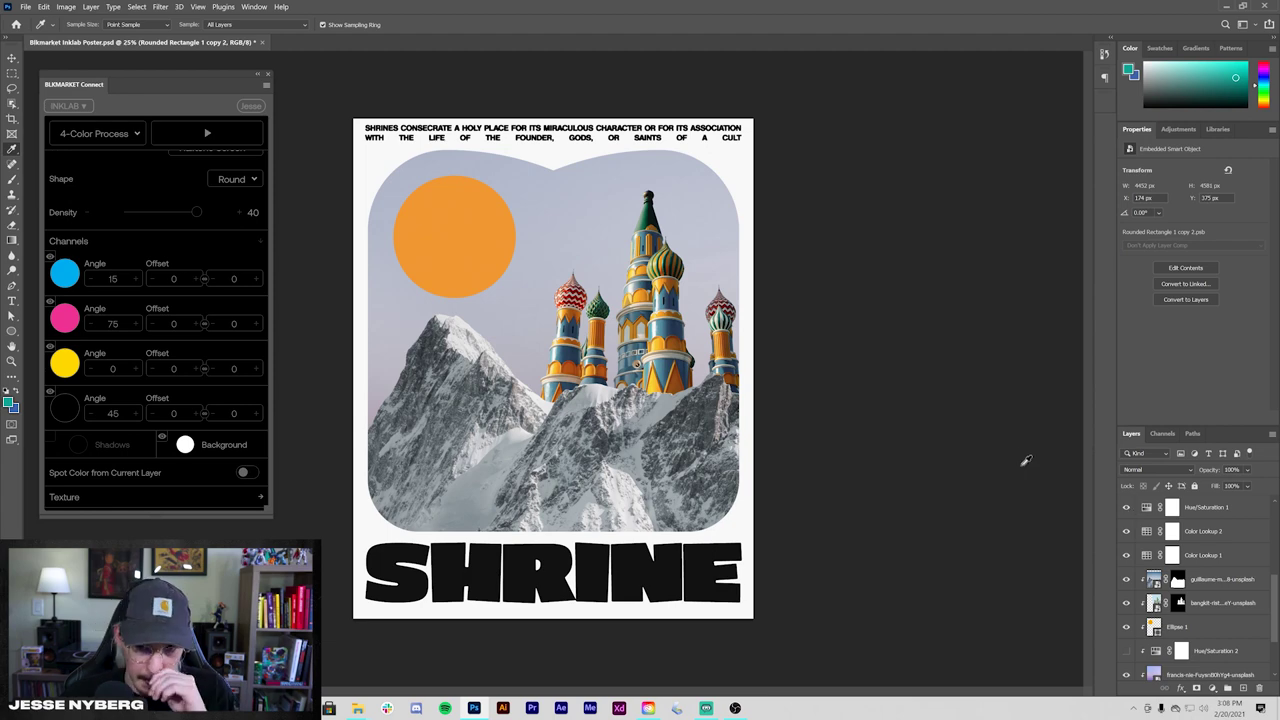
pyautogui.scroll(-3, 1188, 540)
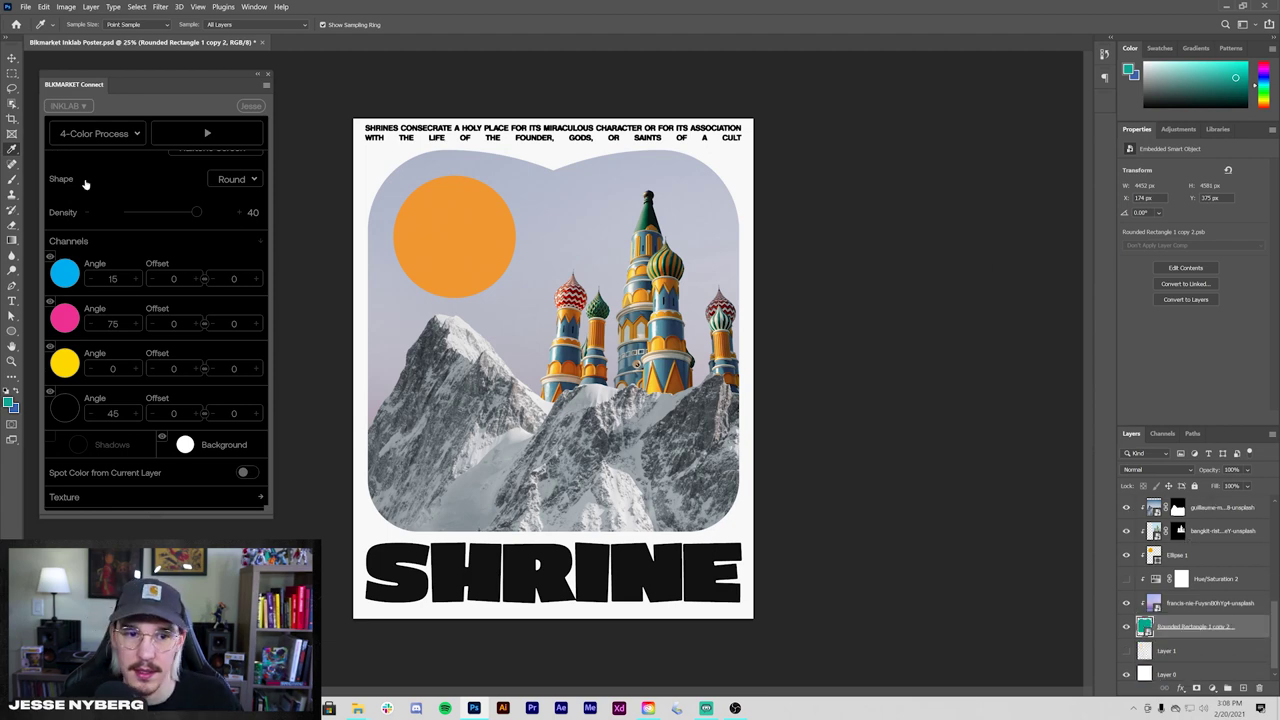
pyautogui.click(62, 270)
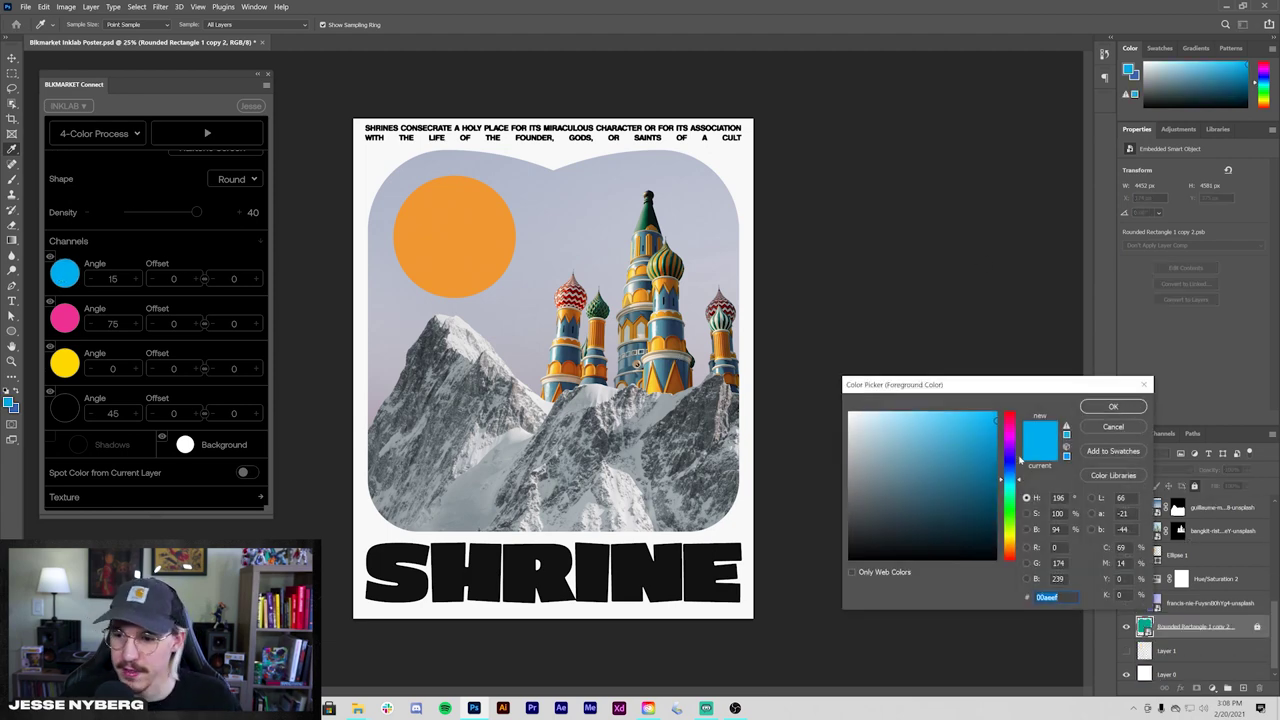
pyautogui.write('Shrines')
pyautogui.click(1104, 428)
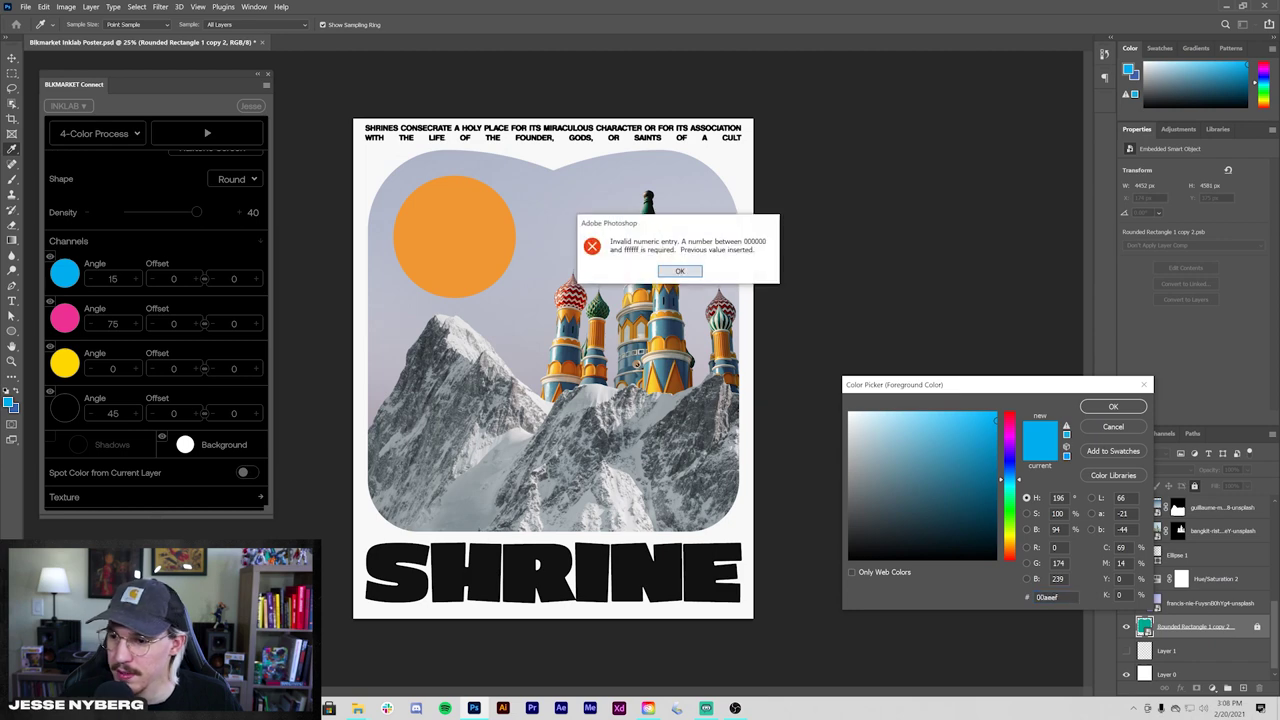
pyautogui.click(679, 271)
pyautogui.click(1113, 421)
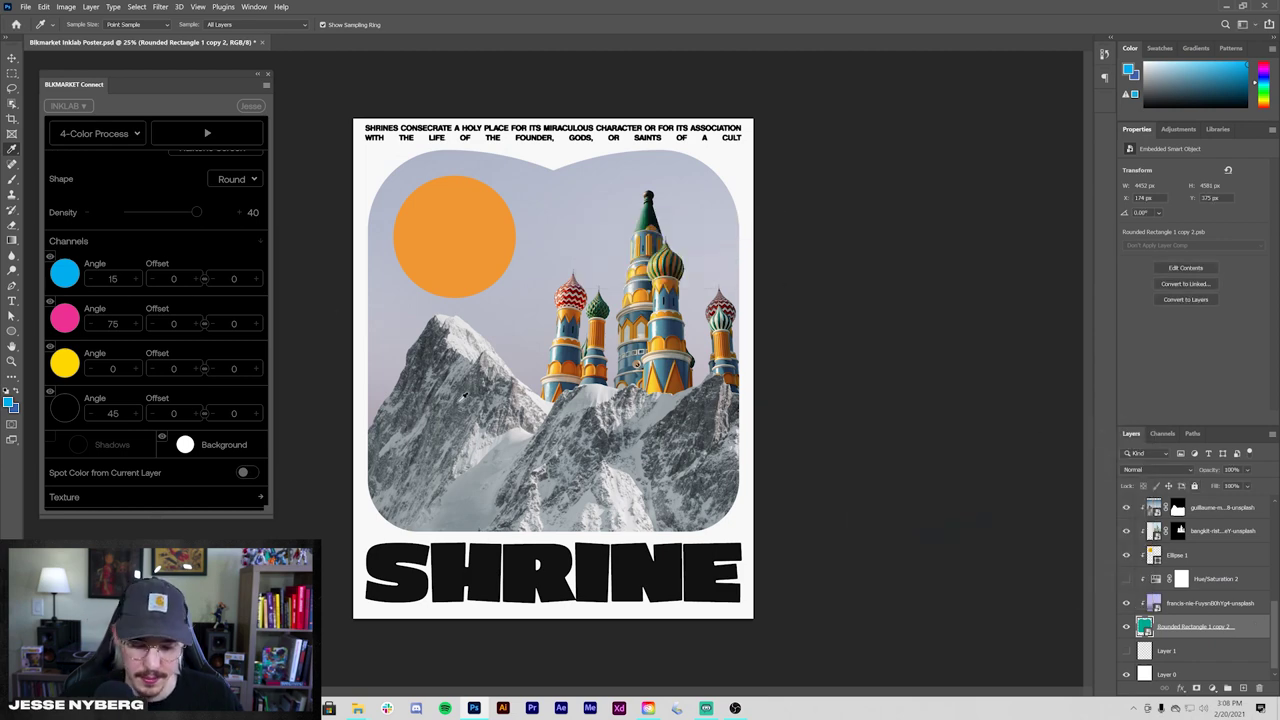
# - Hide the sky image, sample the teal backdrop as the foreground color, and copy its hex code 12a593
pyautogui.click(1127, 624)
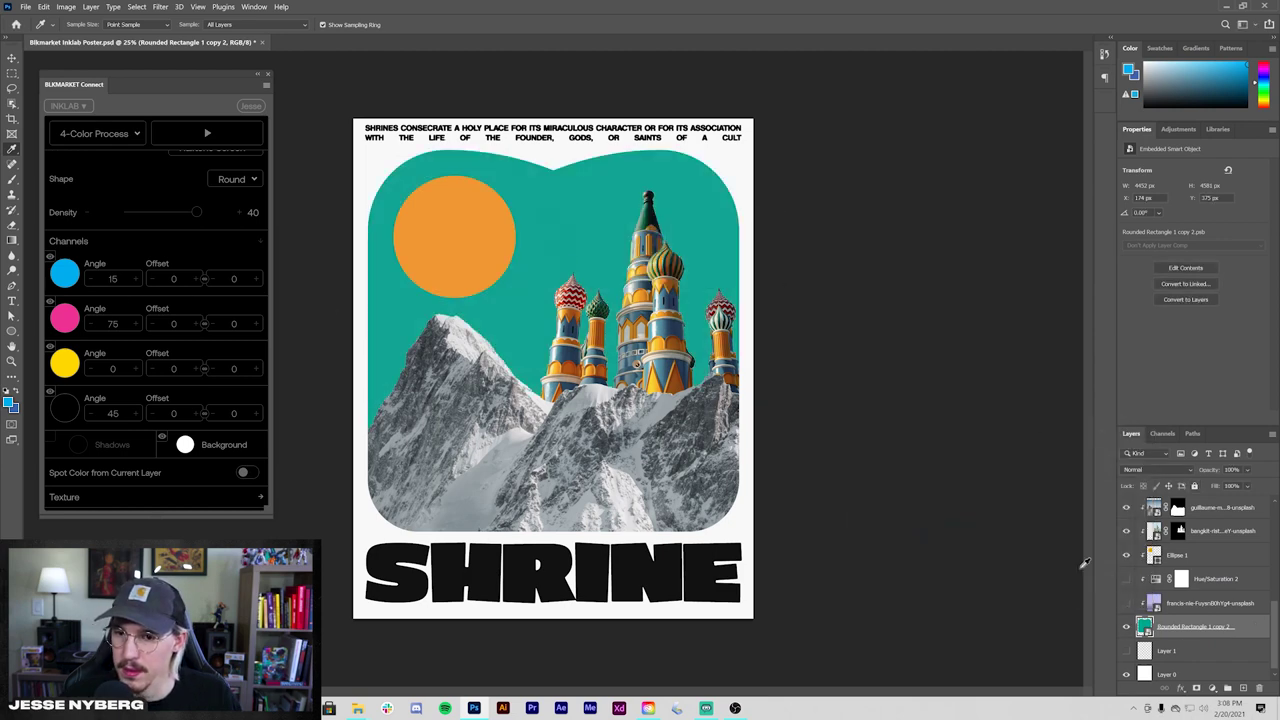
pyautogui.click(564, 254)
pyautogui.click(11, 402)
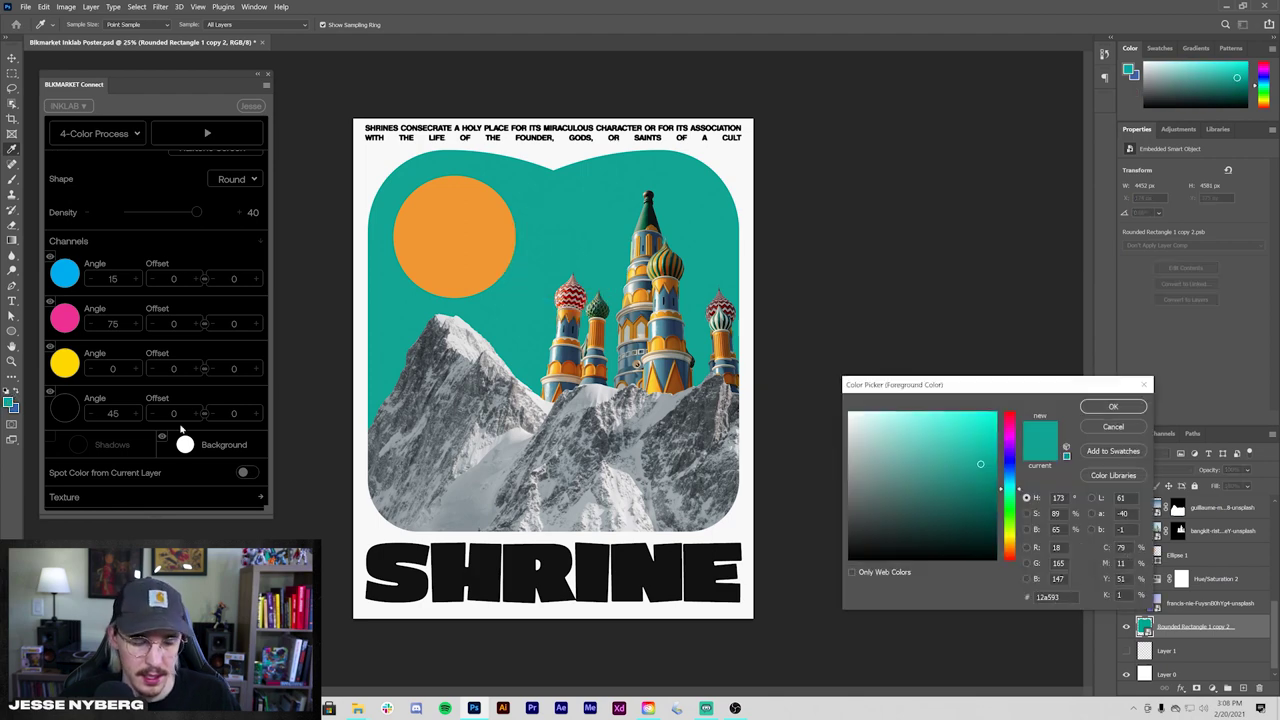
pyautogui.doubleClick(1047, 597)
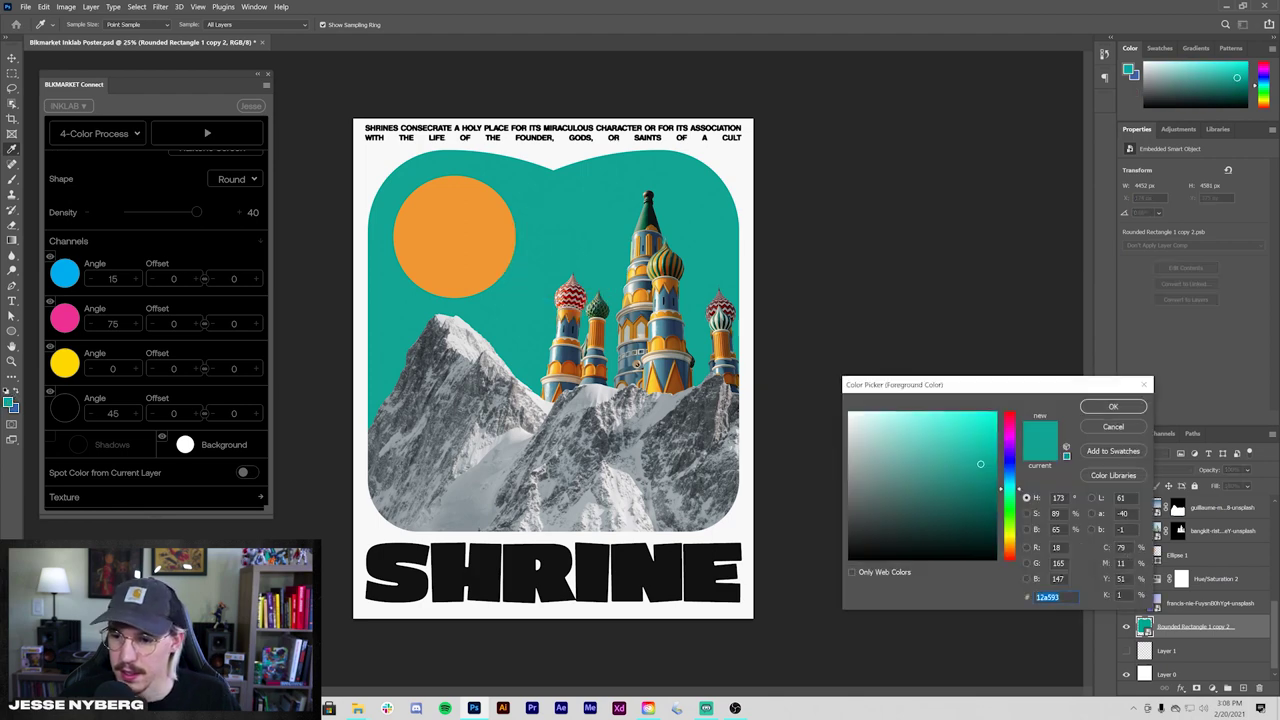
pyautogui.click(1112, 407)
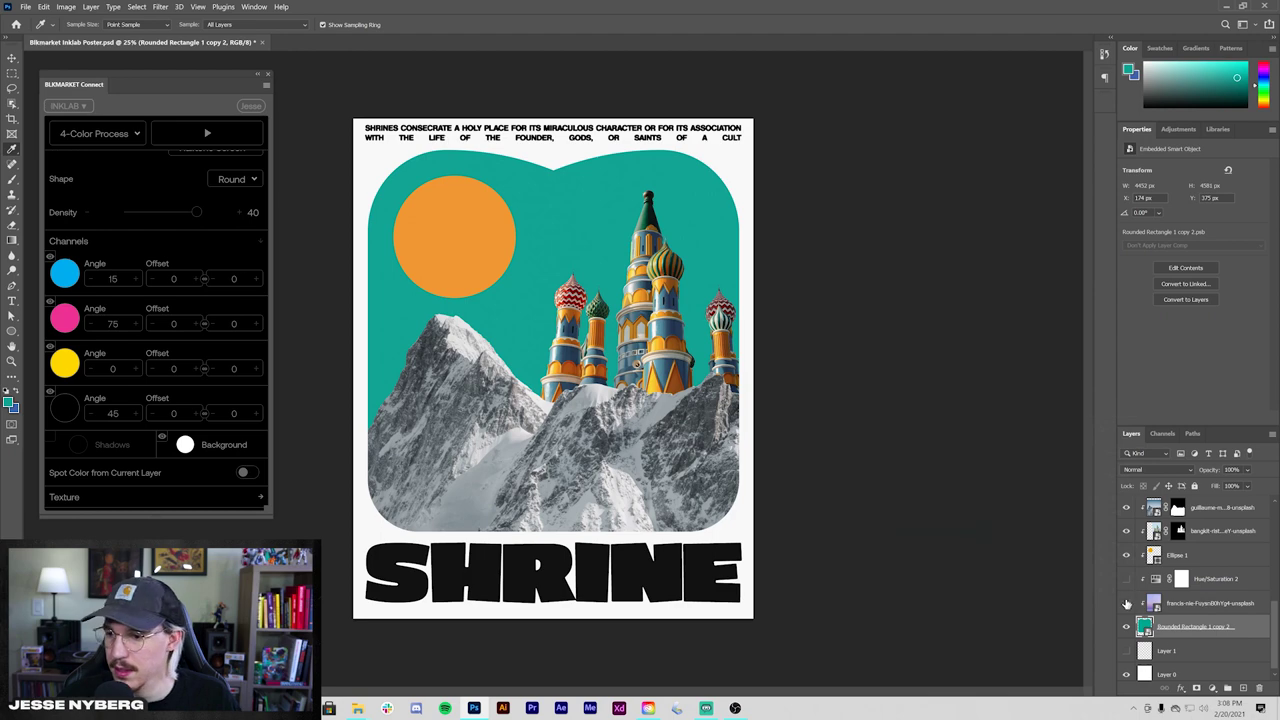
# - Show the sky image again, preview its Hue/Saturation 2 adjustment, and leave that adjustment hidden
pyautogui.click(1125, 578)
pyautogui.click(1125, 578)
pyautogui.scroll(3, 1125, 578)
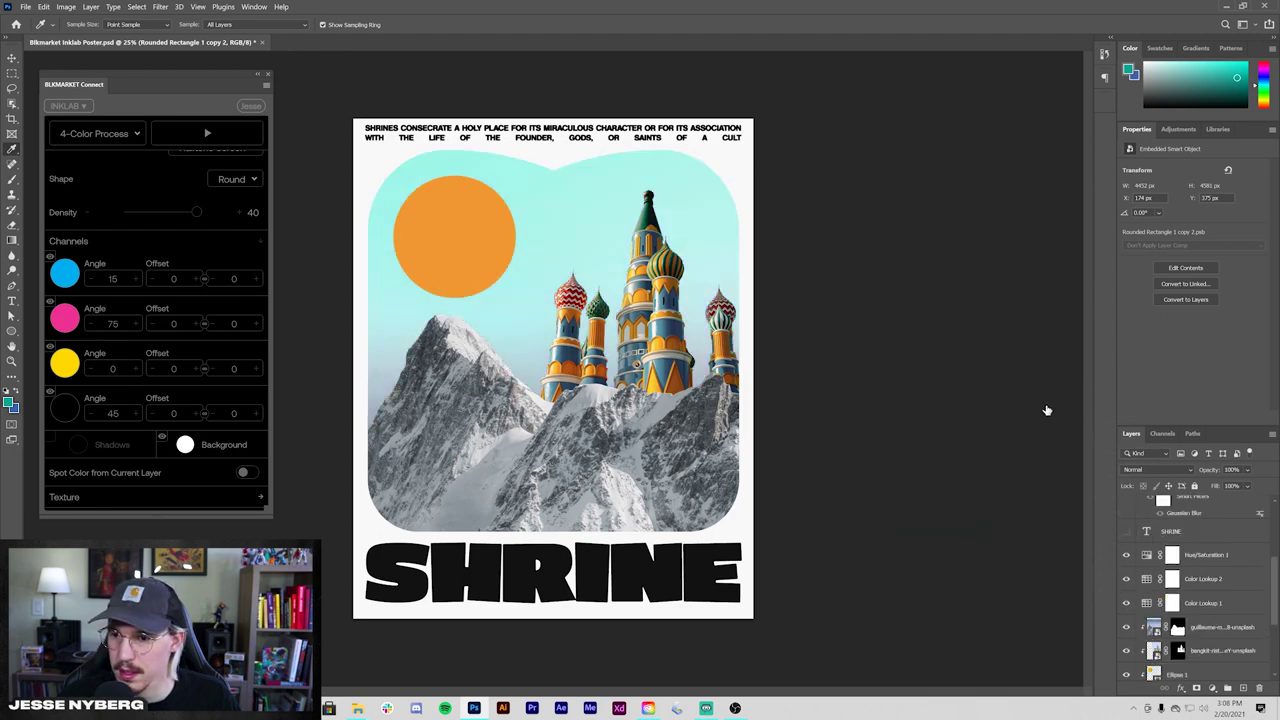
pyautogui.scroll(-3, 1148, 548)
pyautogui.click(1126, 603)
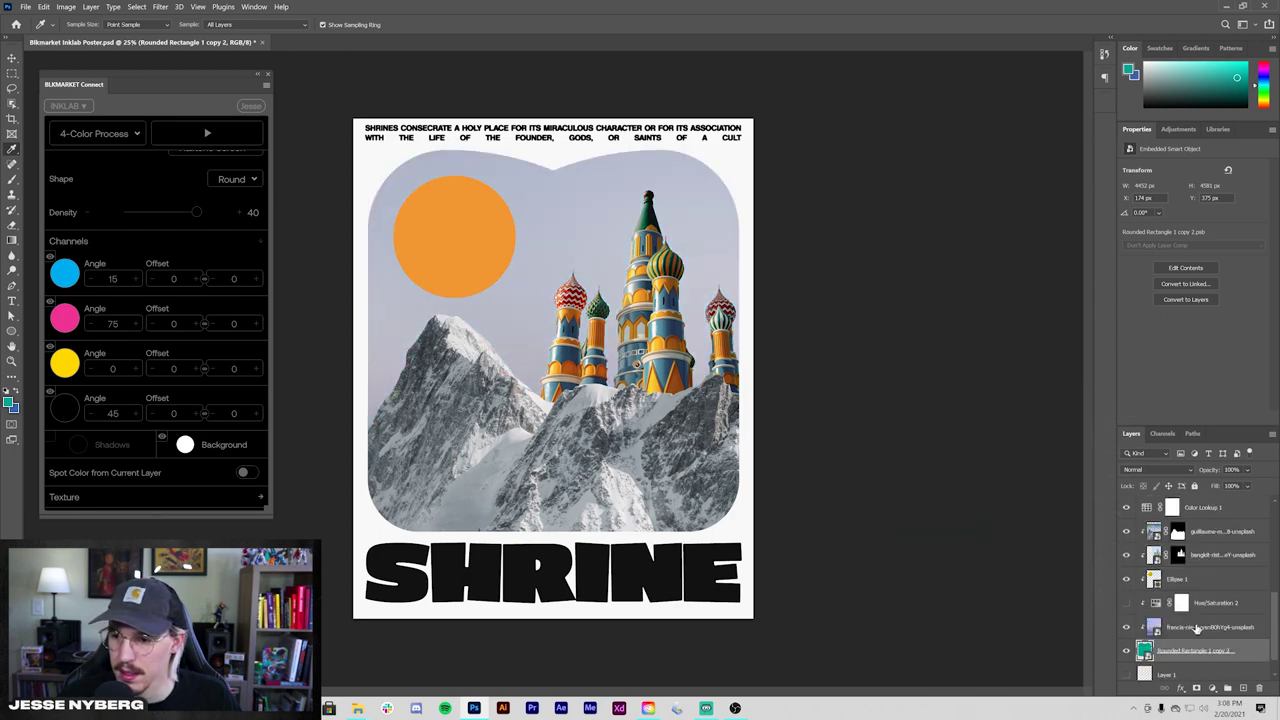
# - Set Inklab's cyan channel color to teal 12a593 and brighten it to a lighter turquoise
pyautogui.click(64, 272)
pyautogui.hotkey('ctrl', 'v')
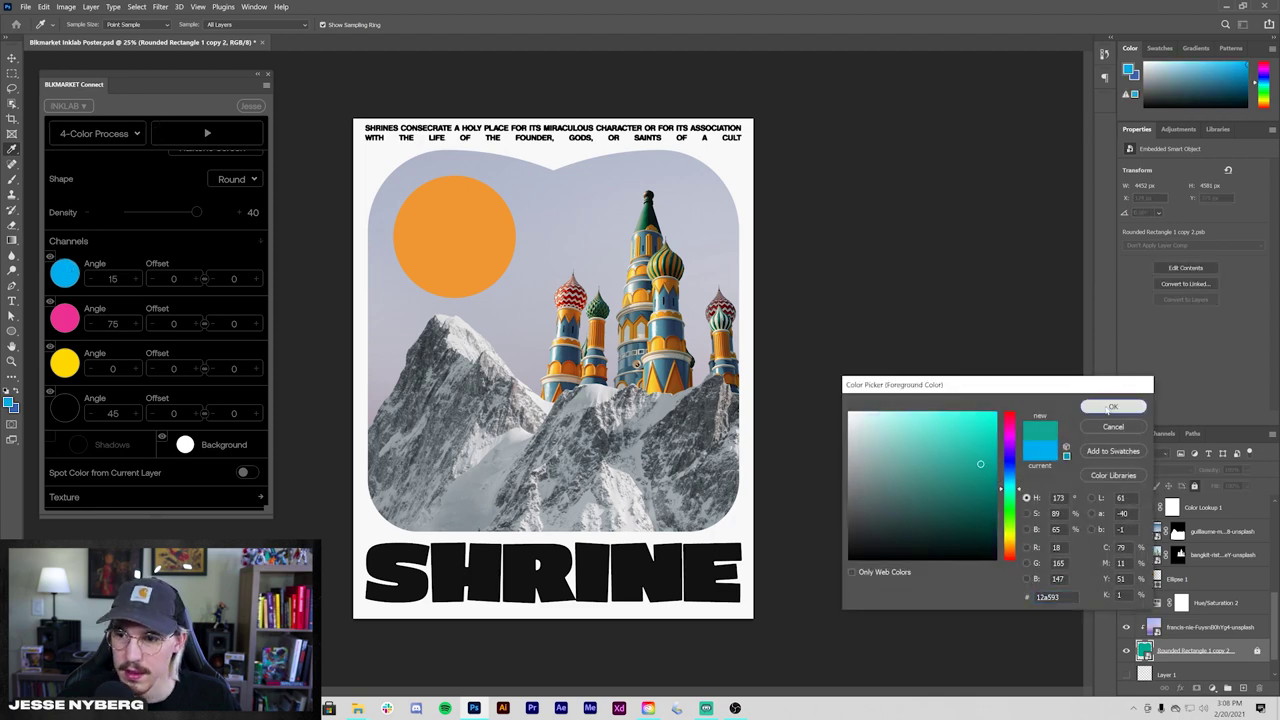
pyautogui.click(1112, 407)
pyautogui.click(64, 272)
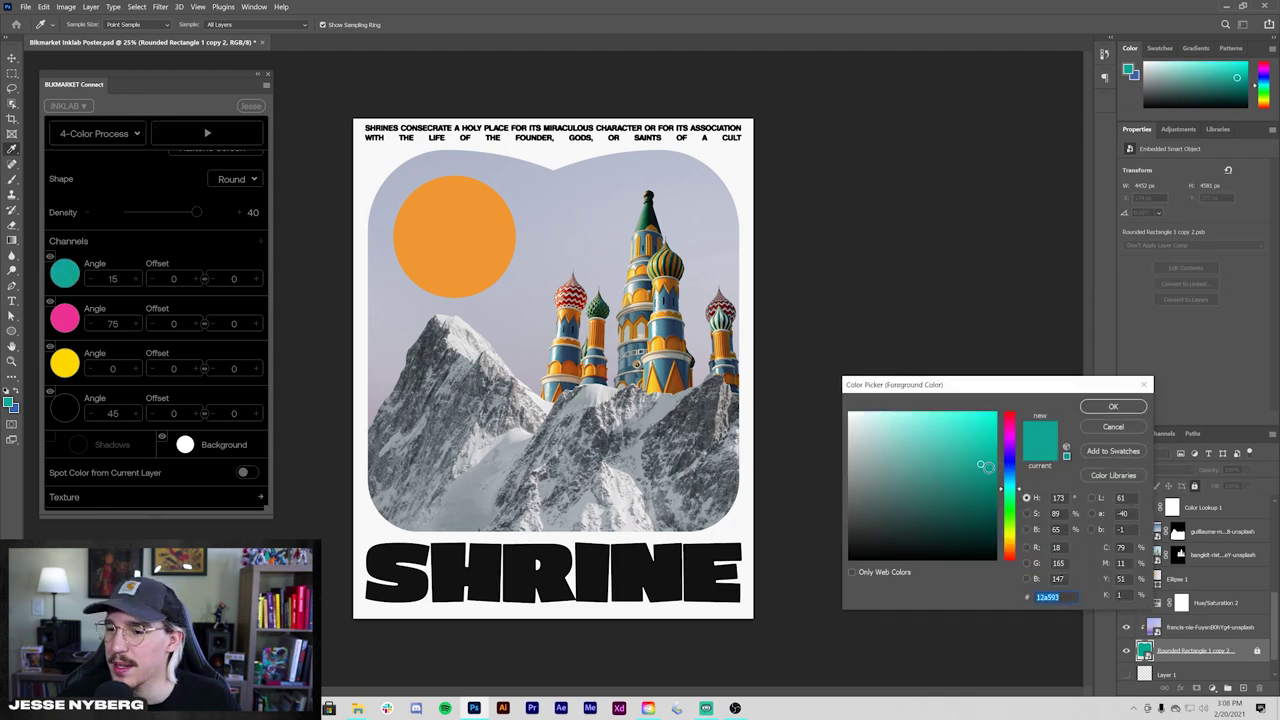
pyautogui.moveTo(982, 466); pyautogui.dragTo(984, 438)
pyautogui.click(1097, 410)
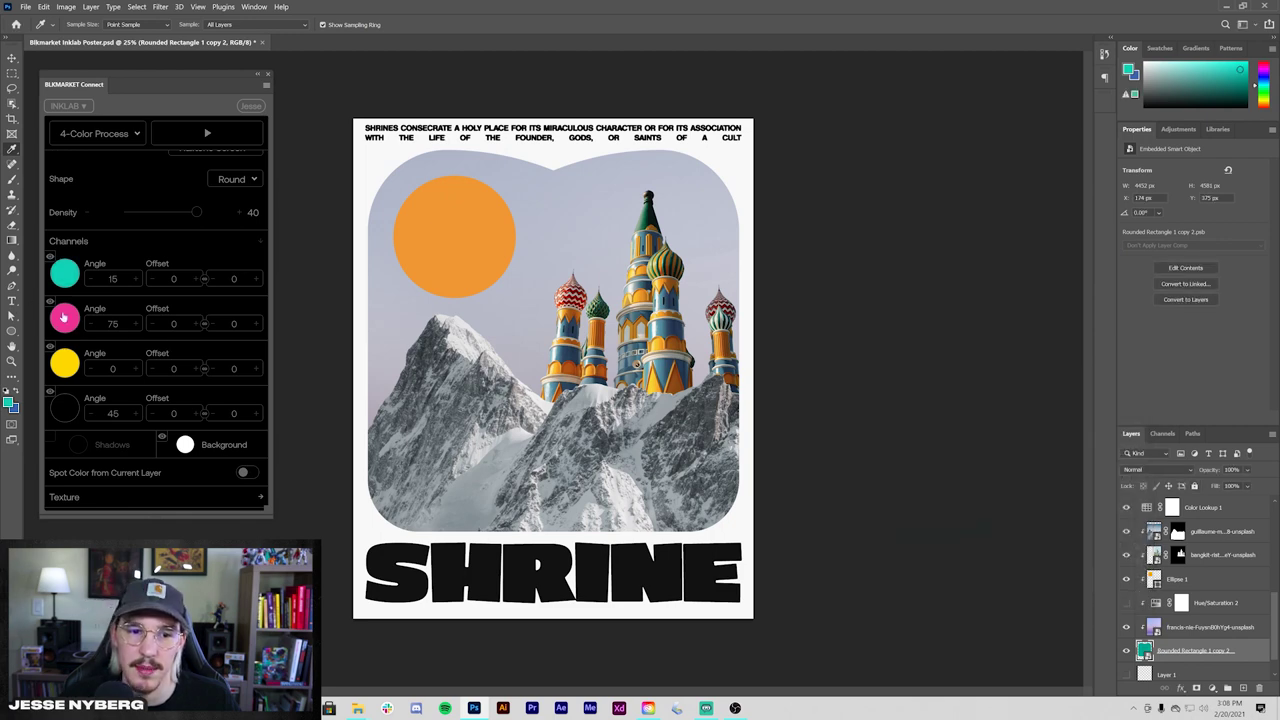
# - Set Inklab's yellow channel color to the orange sampled from the poster's sun
pyautogui.click(64, 362)
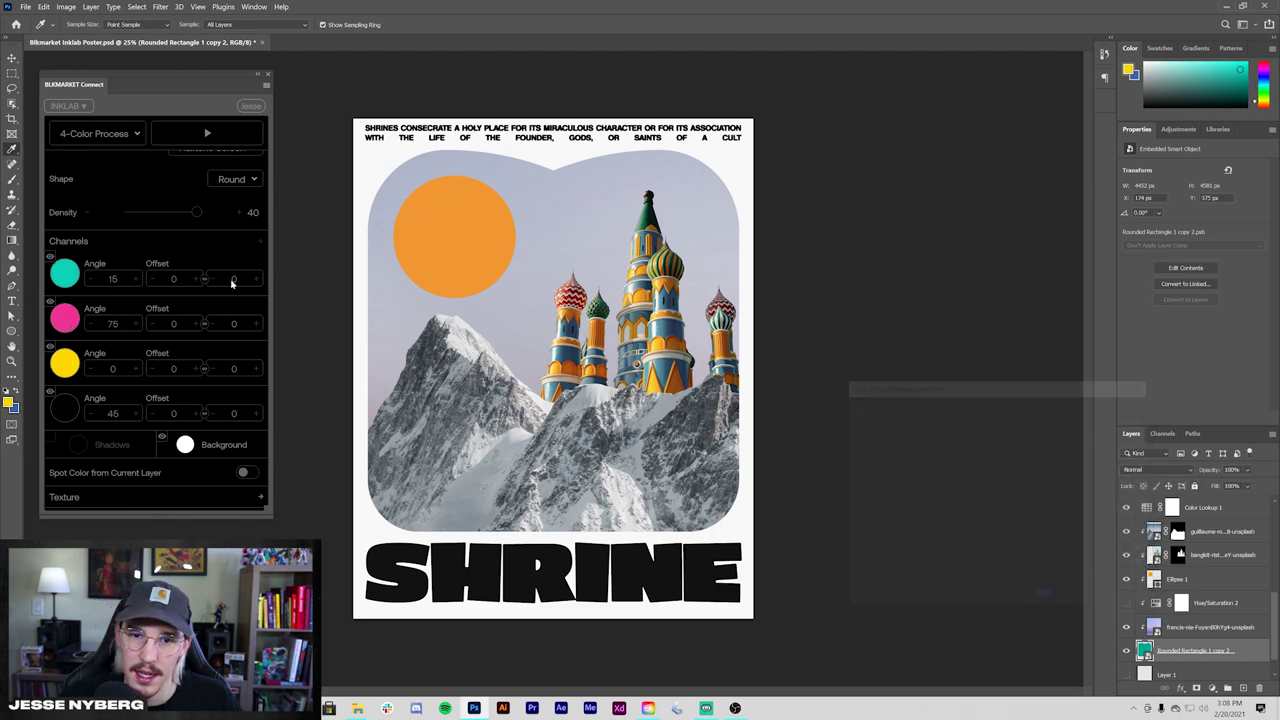
pyautogui.click(460, 238)
pyautogui.click(1113, 406)
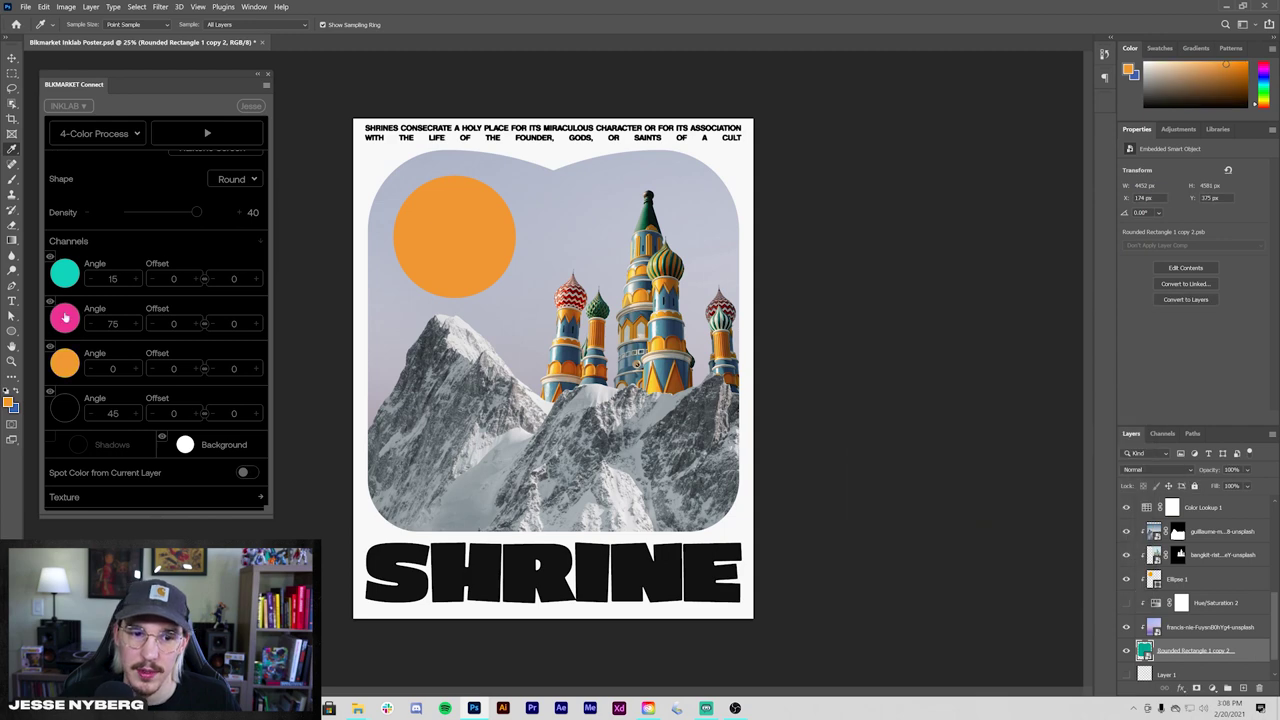
pyautogui.click(64, 317)
pyautogui.moveTo(584, 305)
pyautogui.mouseDown()
pyautogui.moveTo(590, 318)
pyautogui.moveTo(572, 330)
pyautogui.moveTo(564, 279)
pyautogui.moveTo(570, 288)
pyautogui.mouseUp()
pyautogui.click(1113, 428)
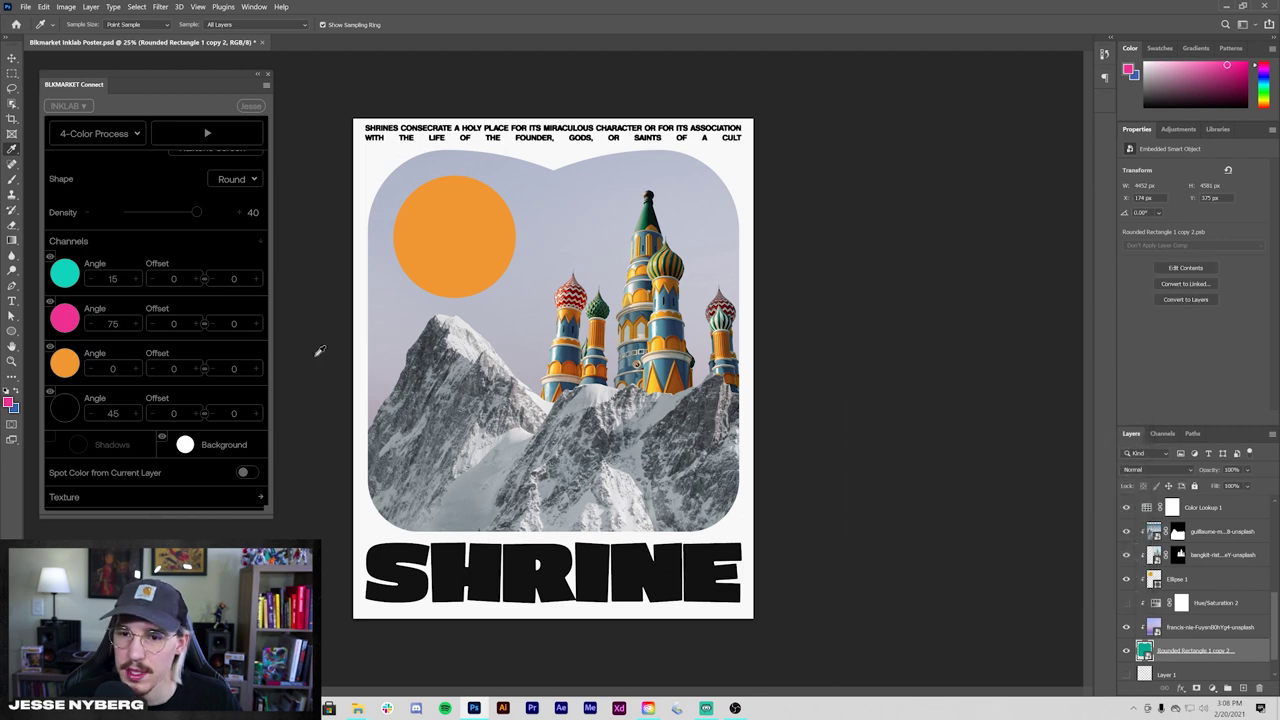
# - Change Inklab's magenta channel color to a redder pink, ec2876
pyautogui.click(64, 317)
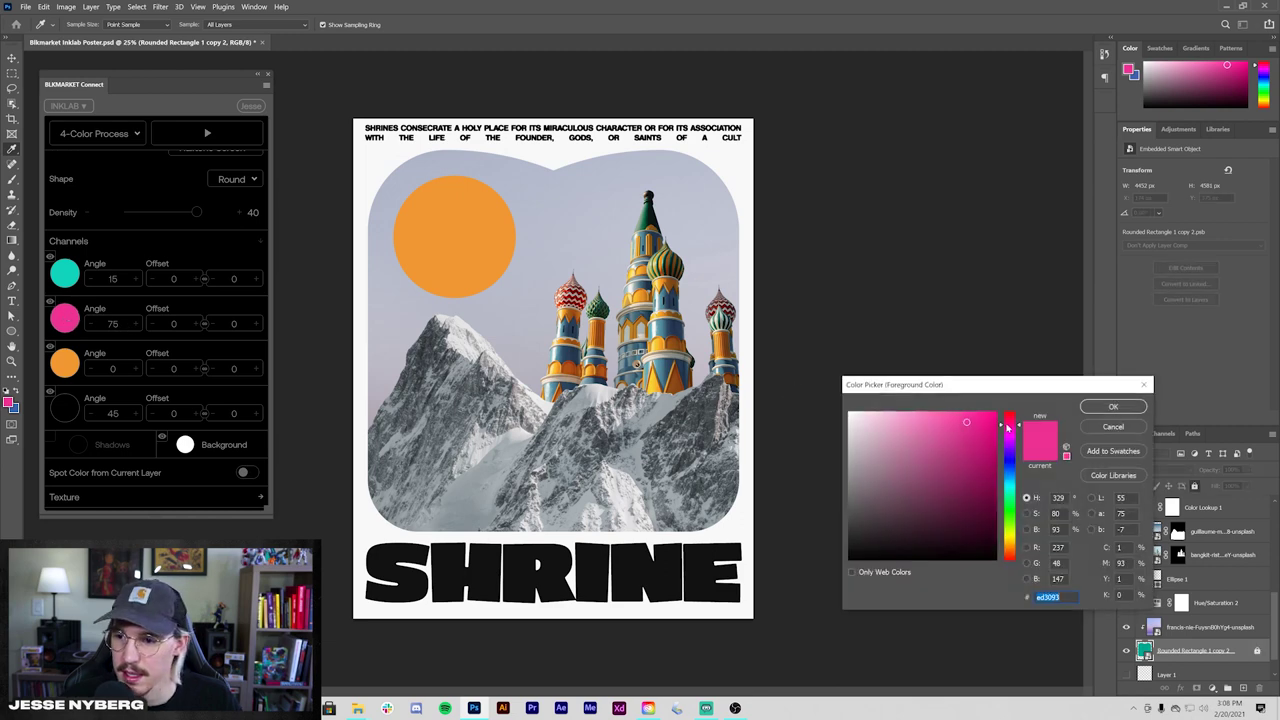
pyautogui.write('ed3085')
pyautogui.moveTo(966, 422); pyautogui.dragTo(974, 420)
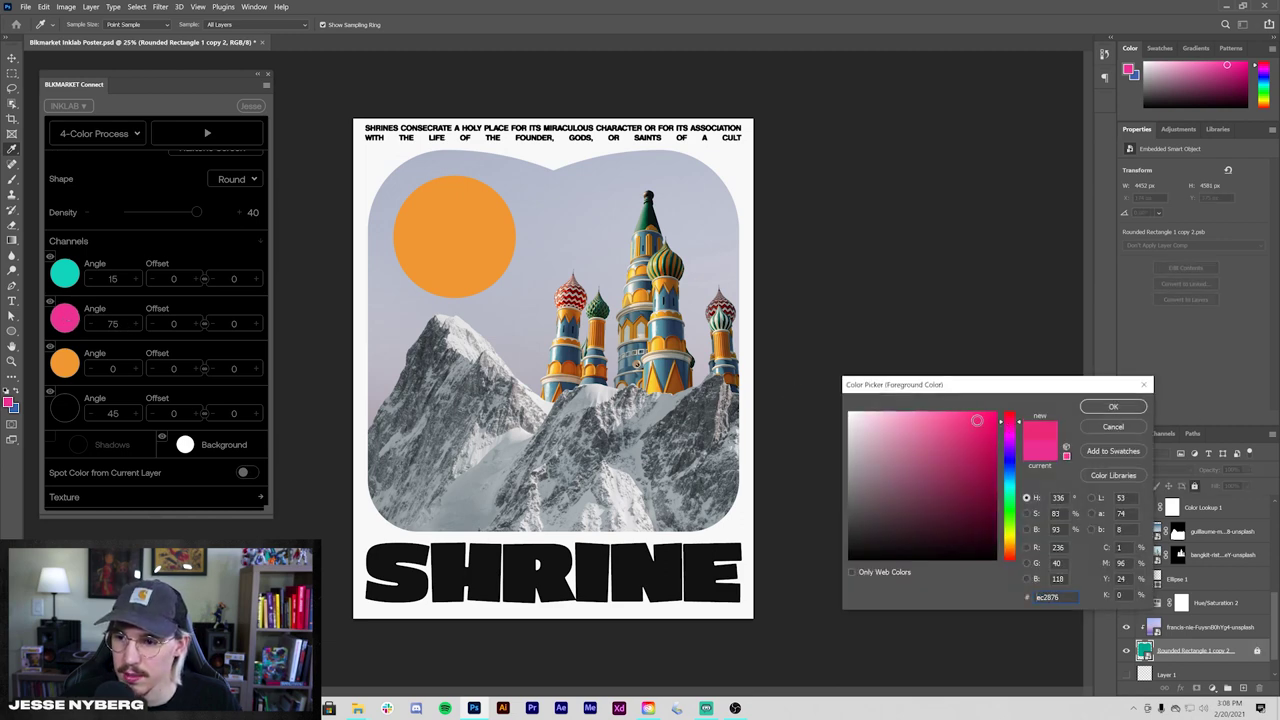
pyautogui.click(1113, 407)
# - Expand Inklab's Texture settings and display the available paper textures
pyautogui.scroll(-2, 222, 430)
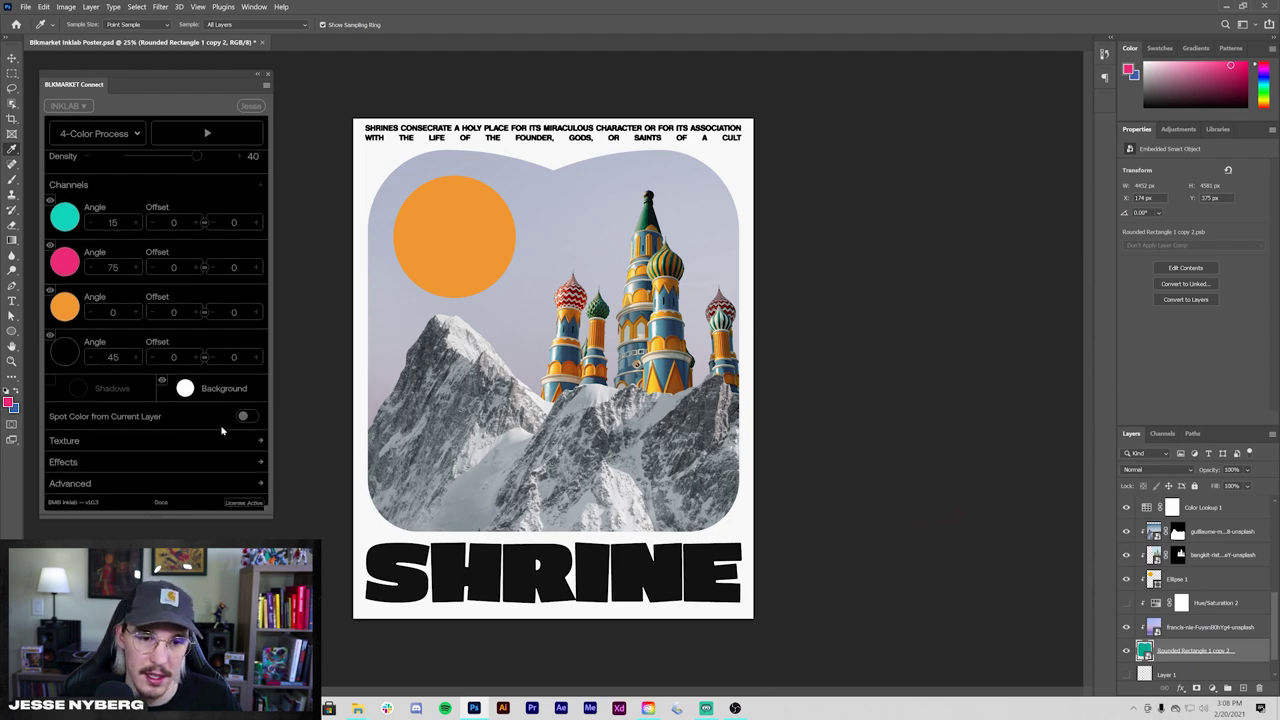
pyautogui.click(237, 437)
pyautogui.scroll(-2, 166, 456)
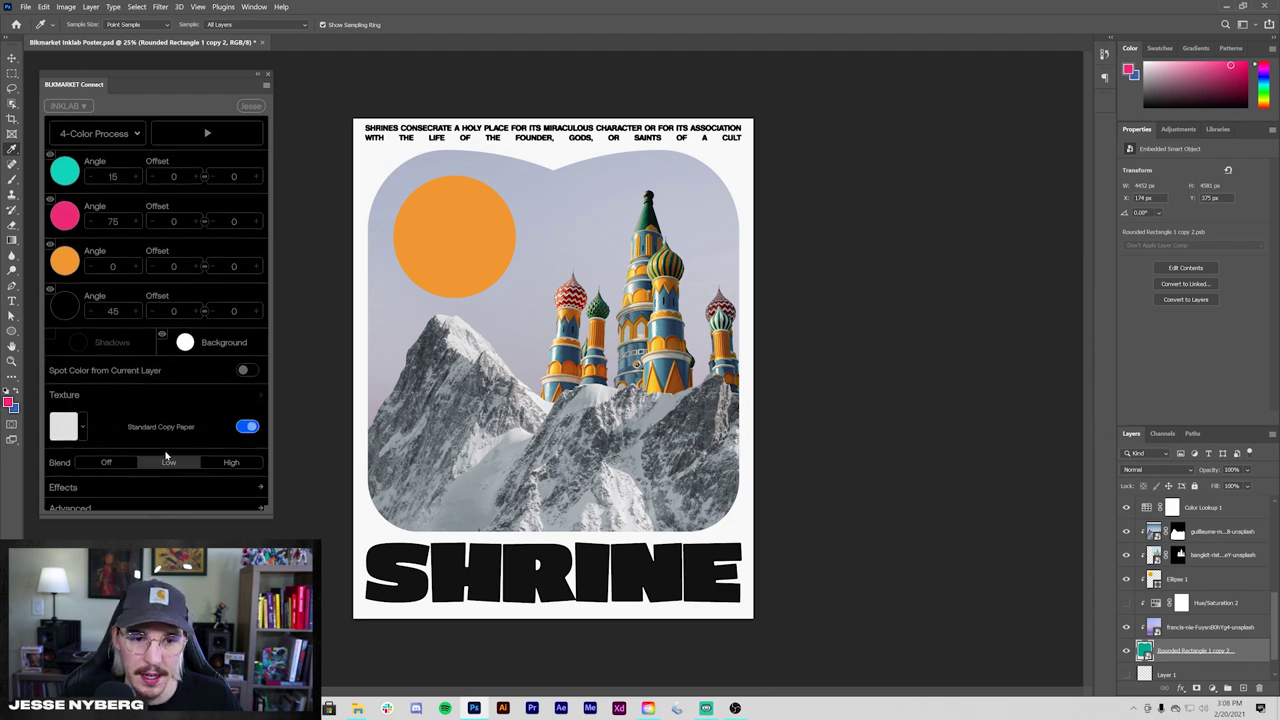
pyautogui.click(86, 429)
pyautogui.scroll(-4, 203, 467)
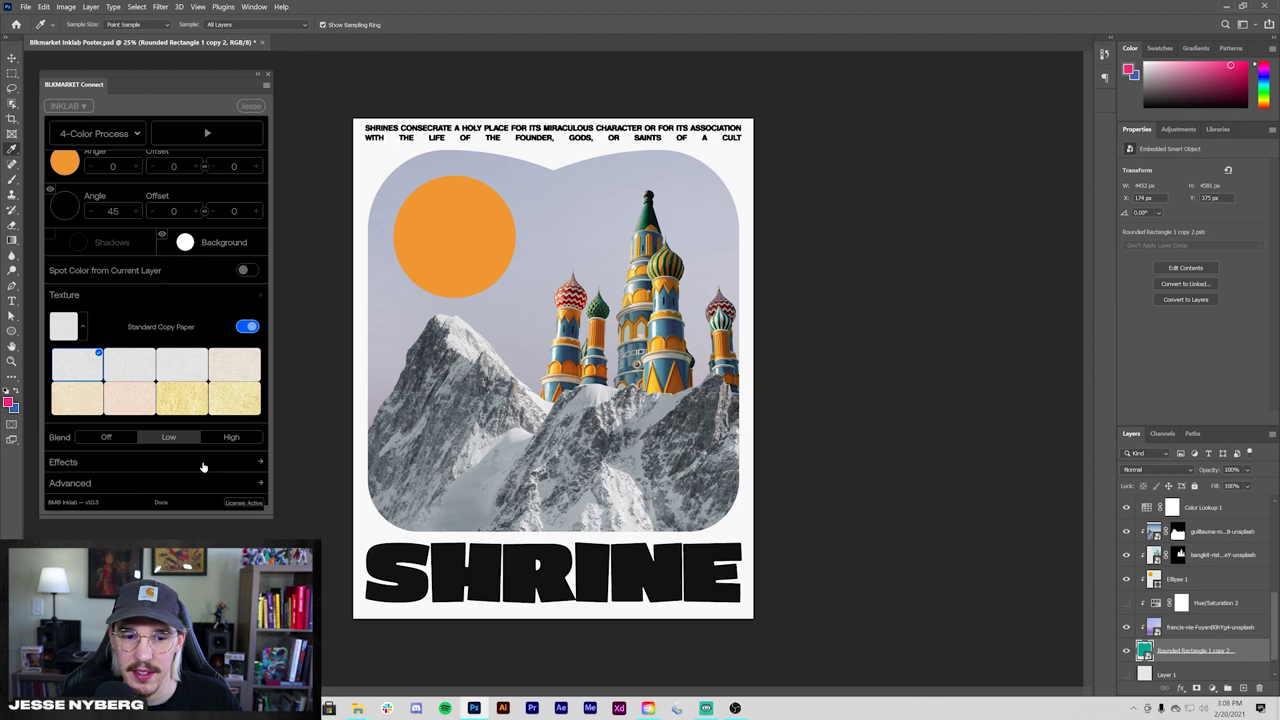
# - Collapse the paper texture choices, expand Inklab's Effects settings and enlarge the plugin window to show more of the effects list
pyautogui.click(84, 318)
pyautogui.click(250, 462)
pyautogui.scroll(-3, 248, 446)
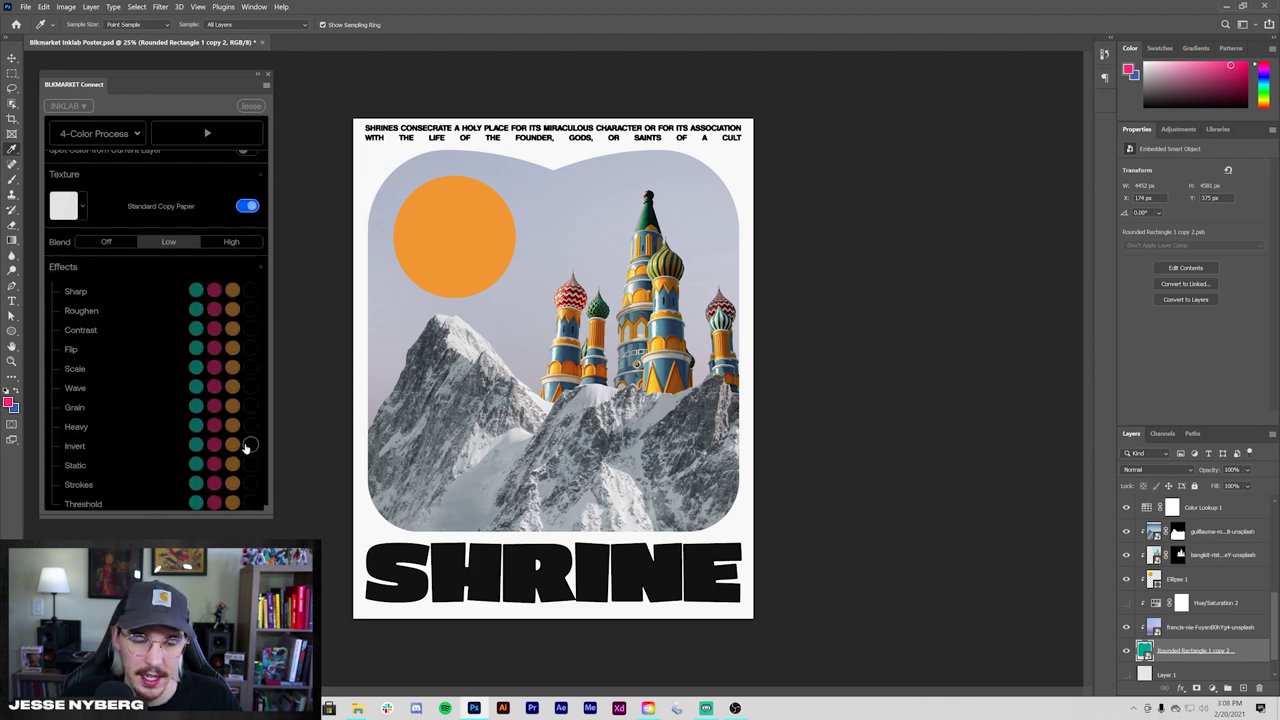
pyautogui.scroll(-2, 137, 448)
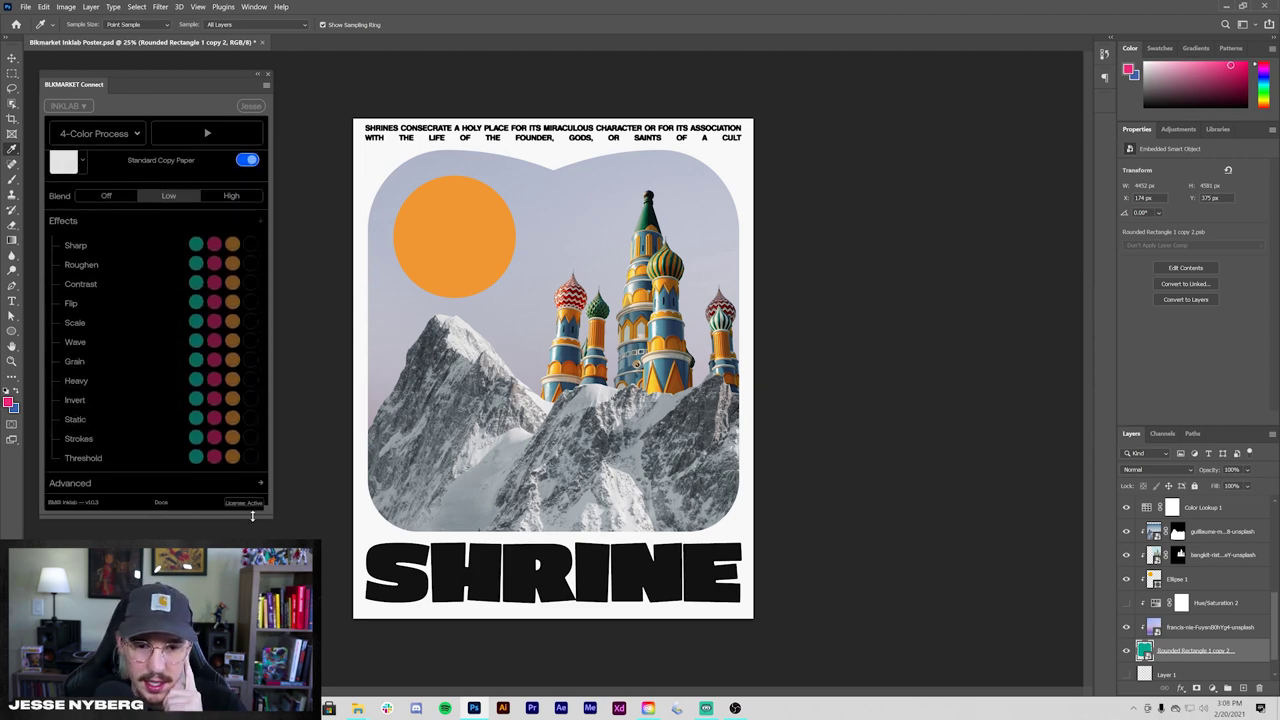
pyautogui.moveTo(252, 515); pyautogui.dragTo(252, 545)
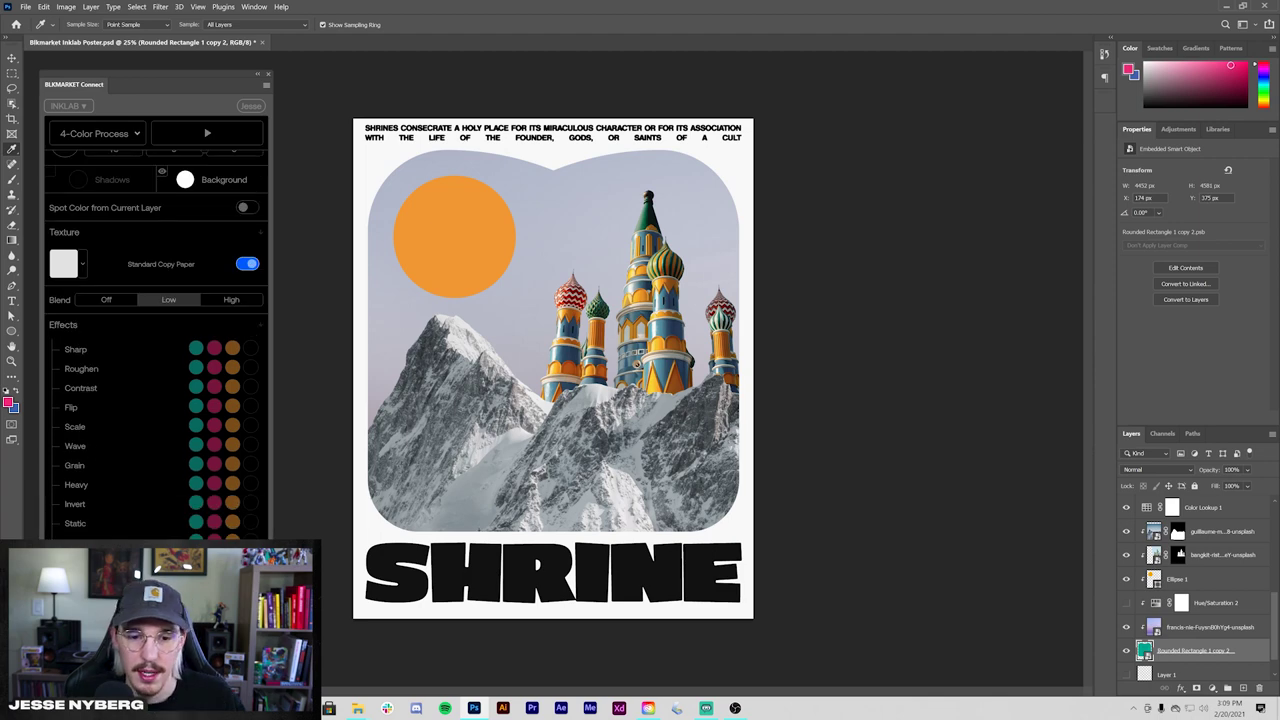
pyautogui.scroll(-2, 155, 330)
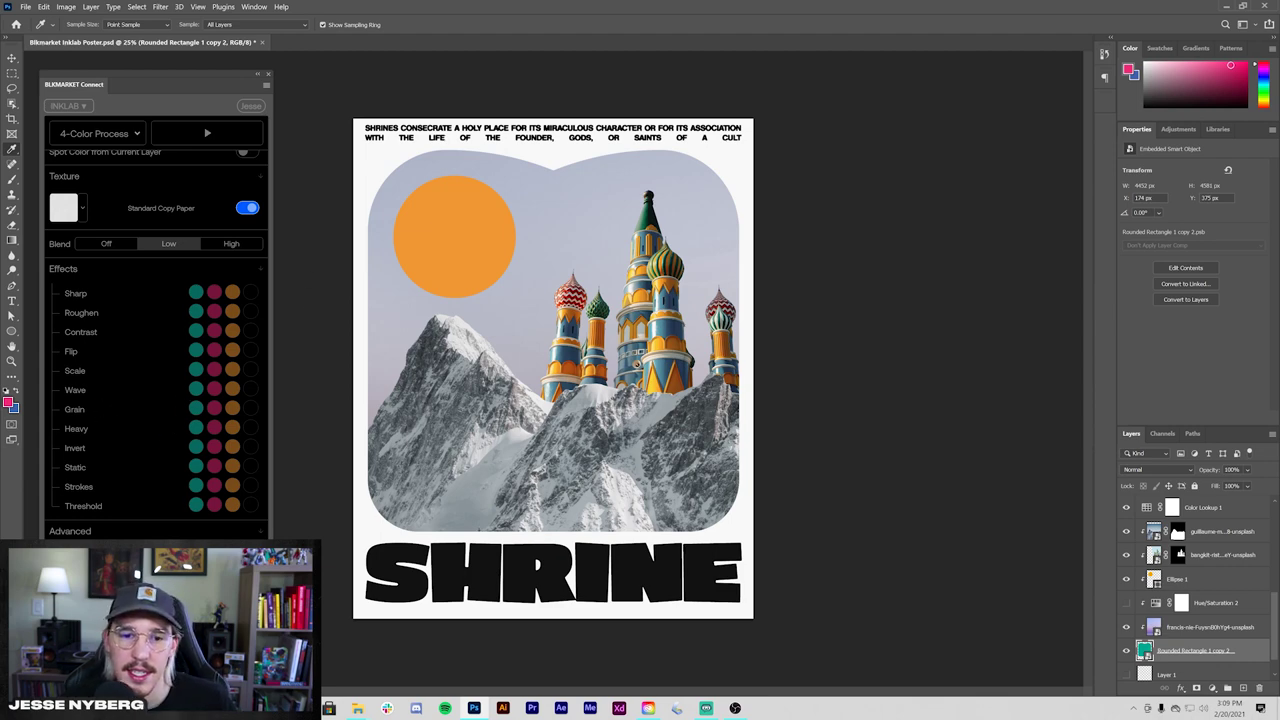
# - Enable Scale on Inklab's cyan channel, Wave on magenta and Flip on the orange channel, and run the 4-Color Process
pyautogui.click(198, 371)
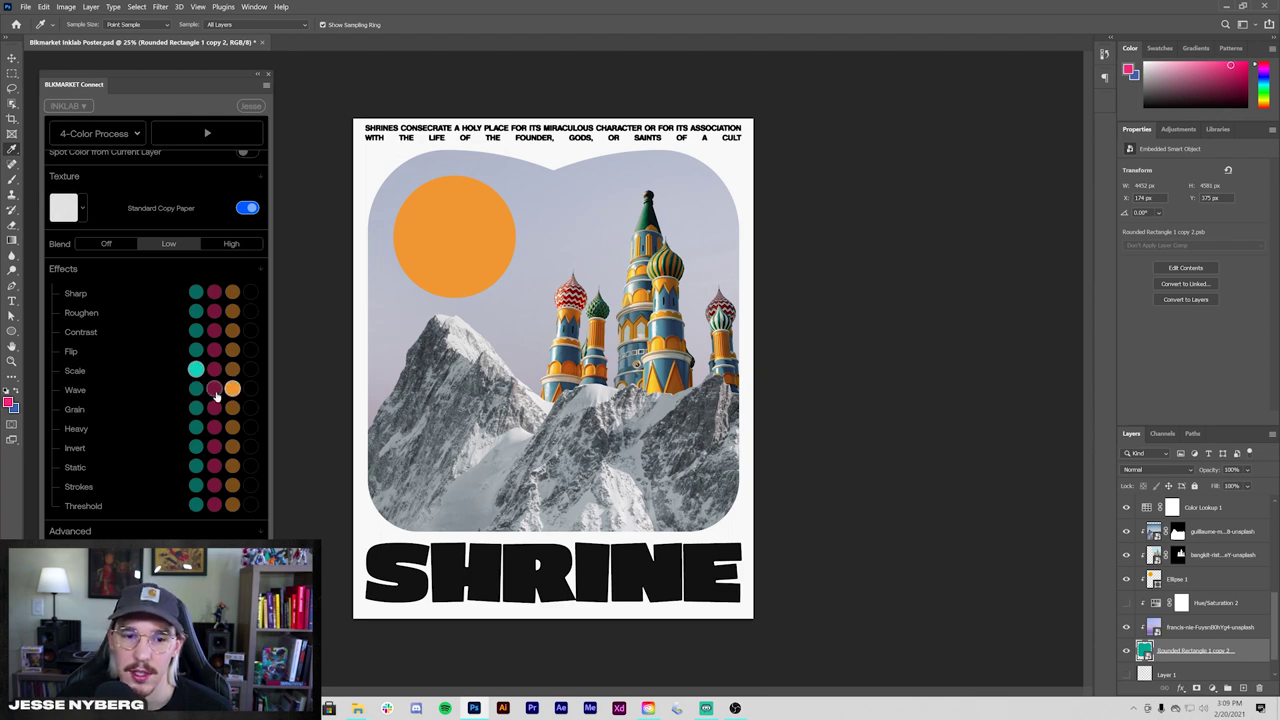
pyautogui.click(214, 389)
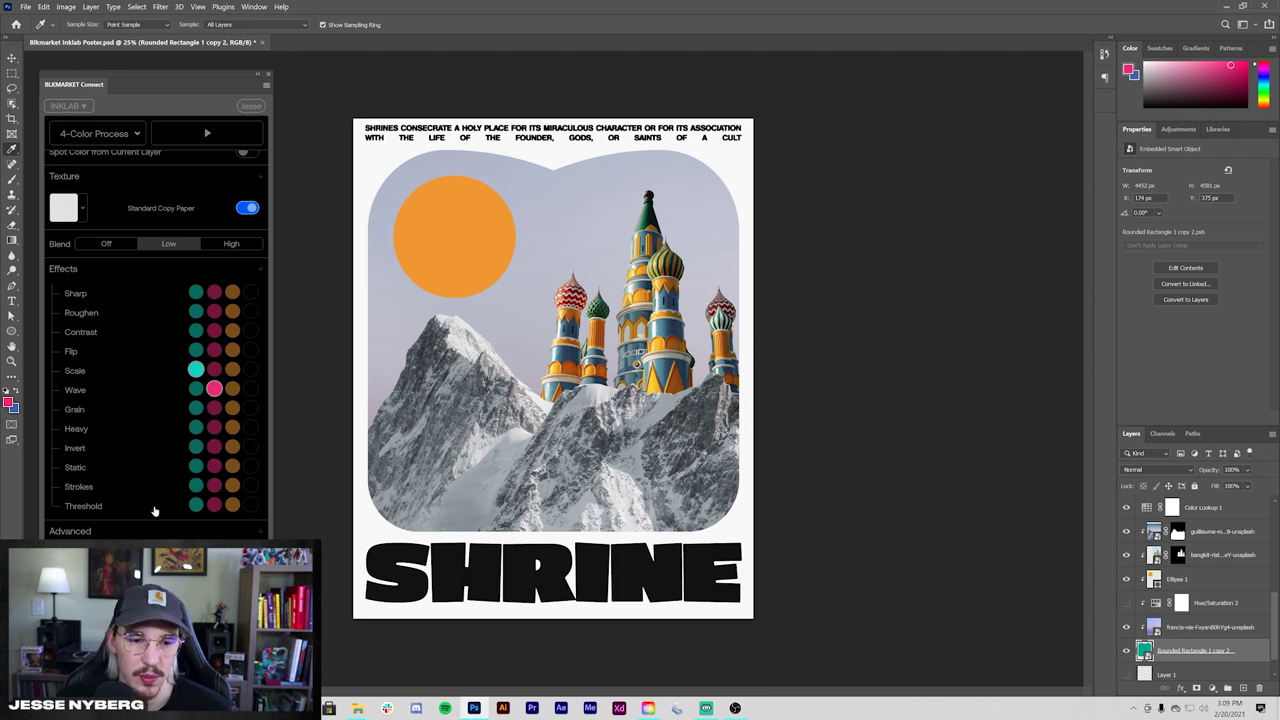
pyautogui.click(233, 349)
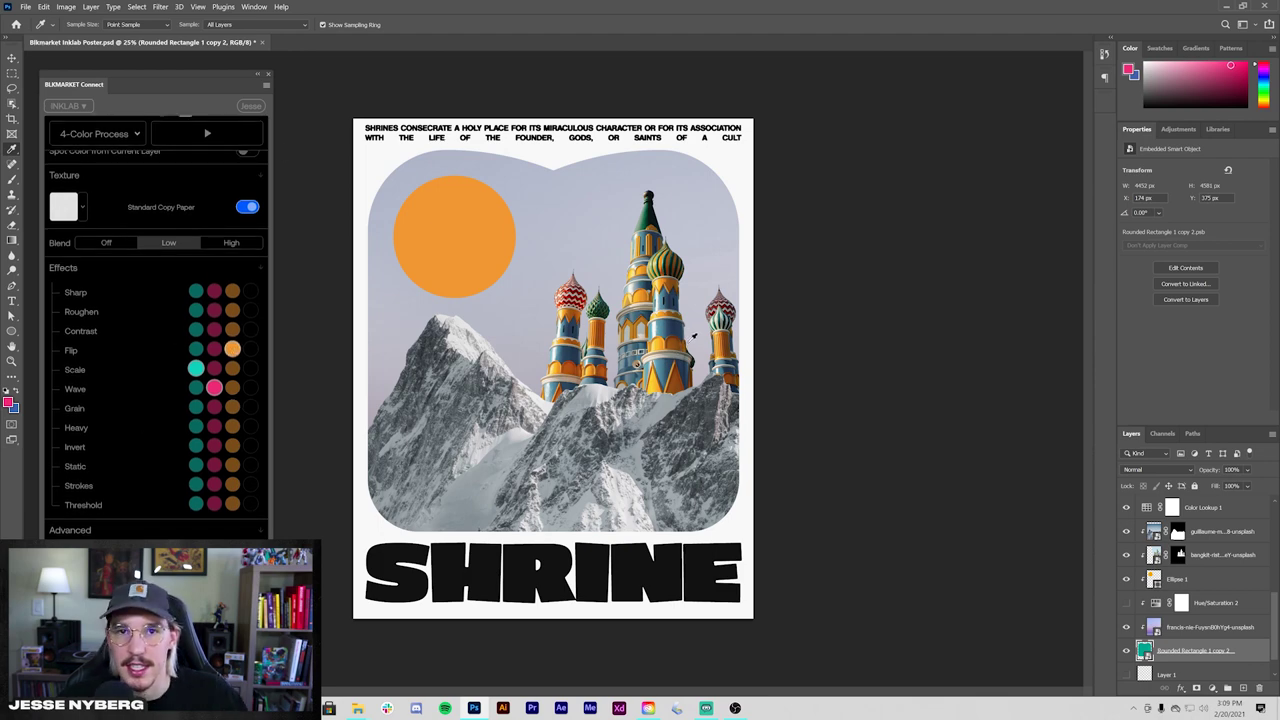
pyautogui.scroll(10, 185, 432)
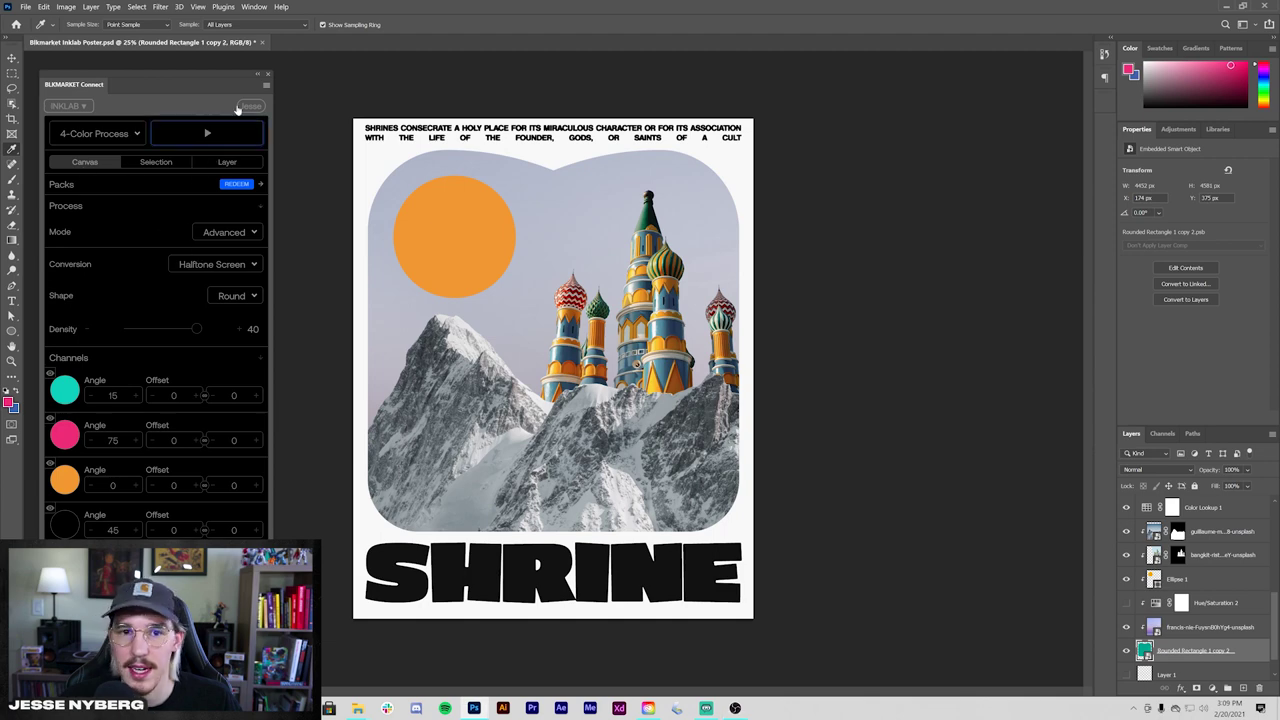
pyautogui.click(218, 135)
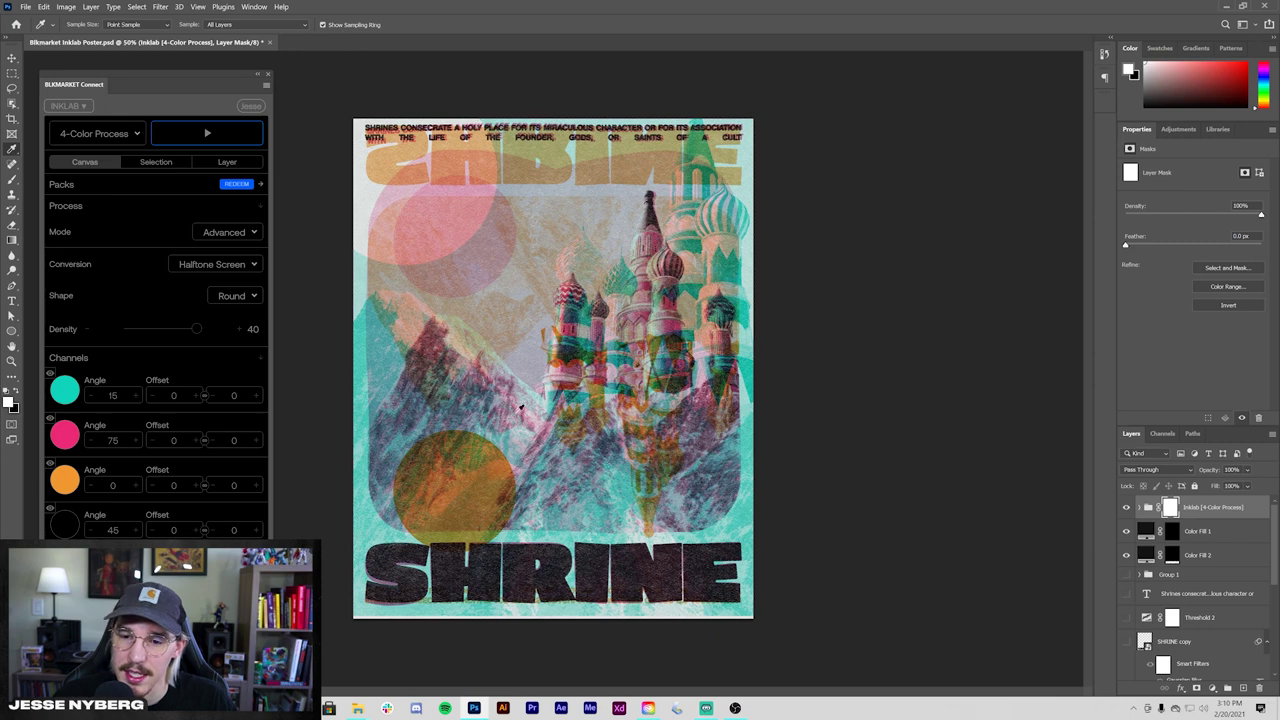
# - Enlarge the layer list and expand the Inklab [4-Color Process] group and its Separations subgroup
pyautogui.scroll(-5, 180, 380)
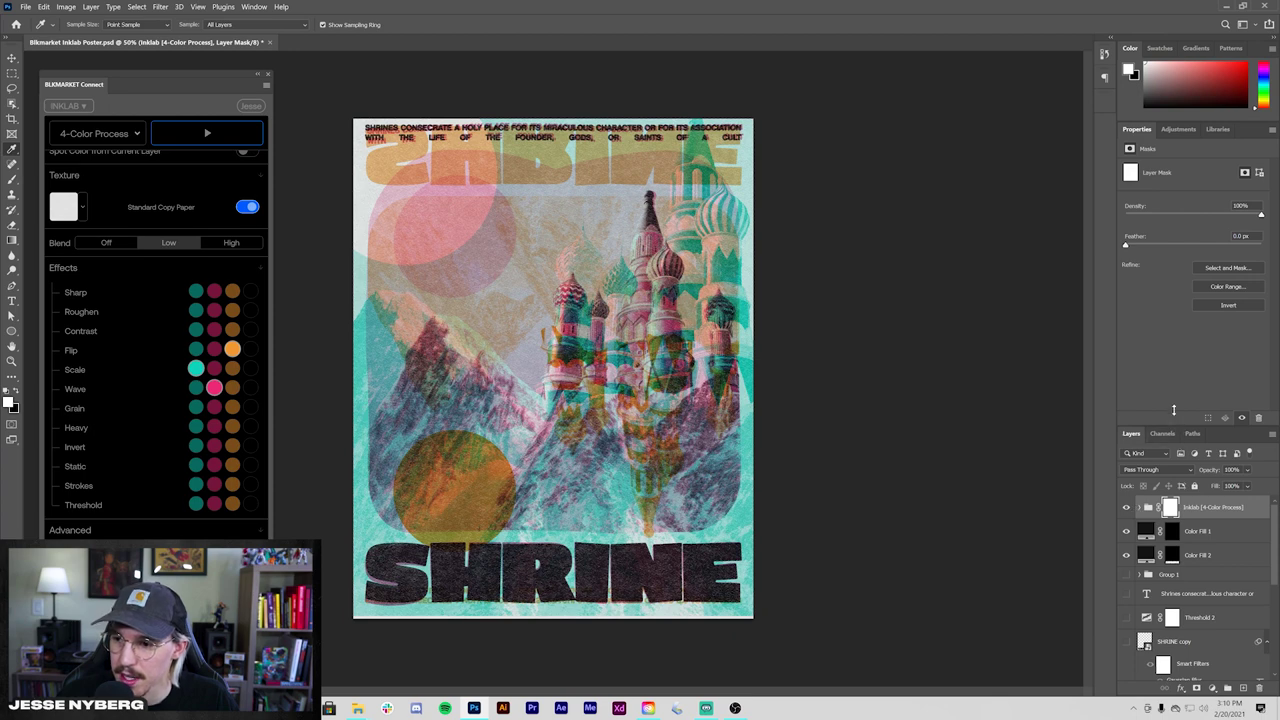
pyautogui.moveTo(1174, 410); pyautogui.dragTo(1174, 264)
pyautogui.click(1136, 361)
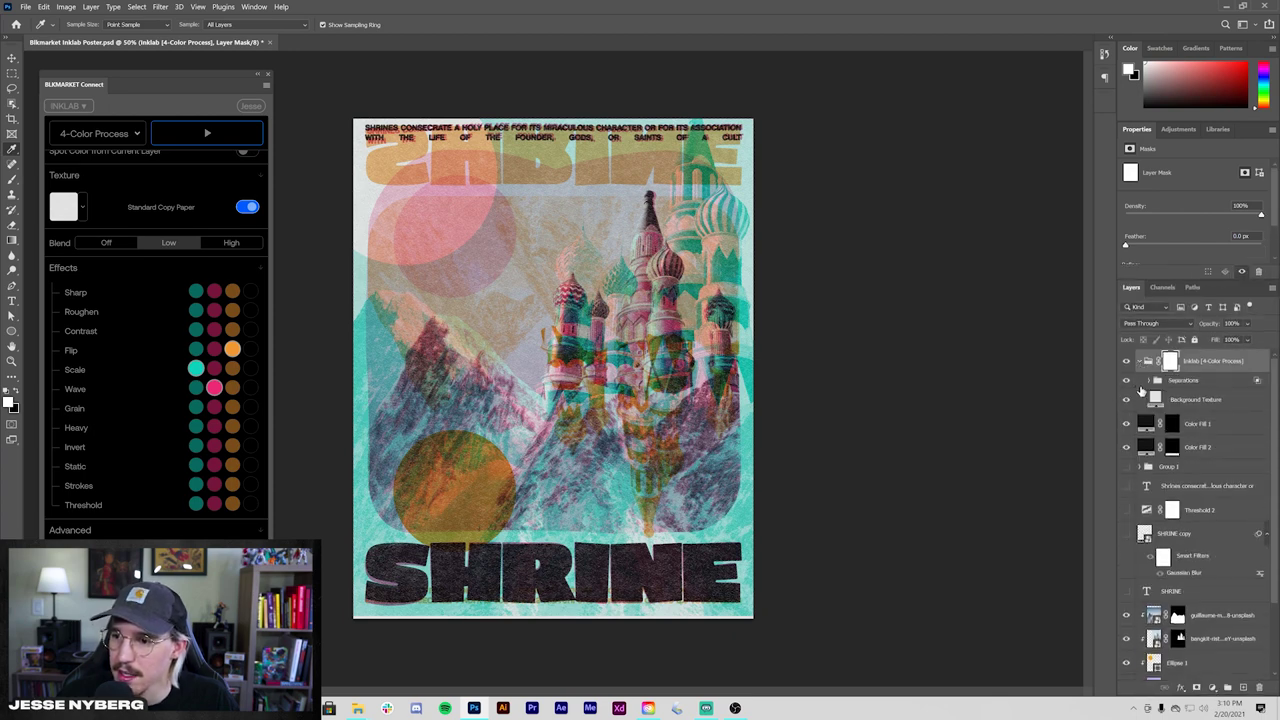
pyautogui.click(1150, 383)
pyautogui.click(1149, 383)
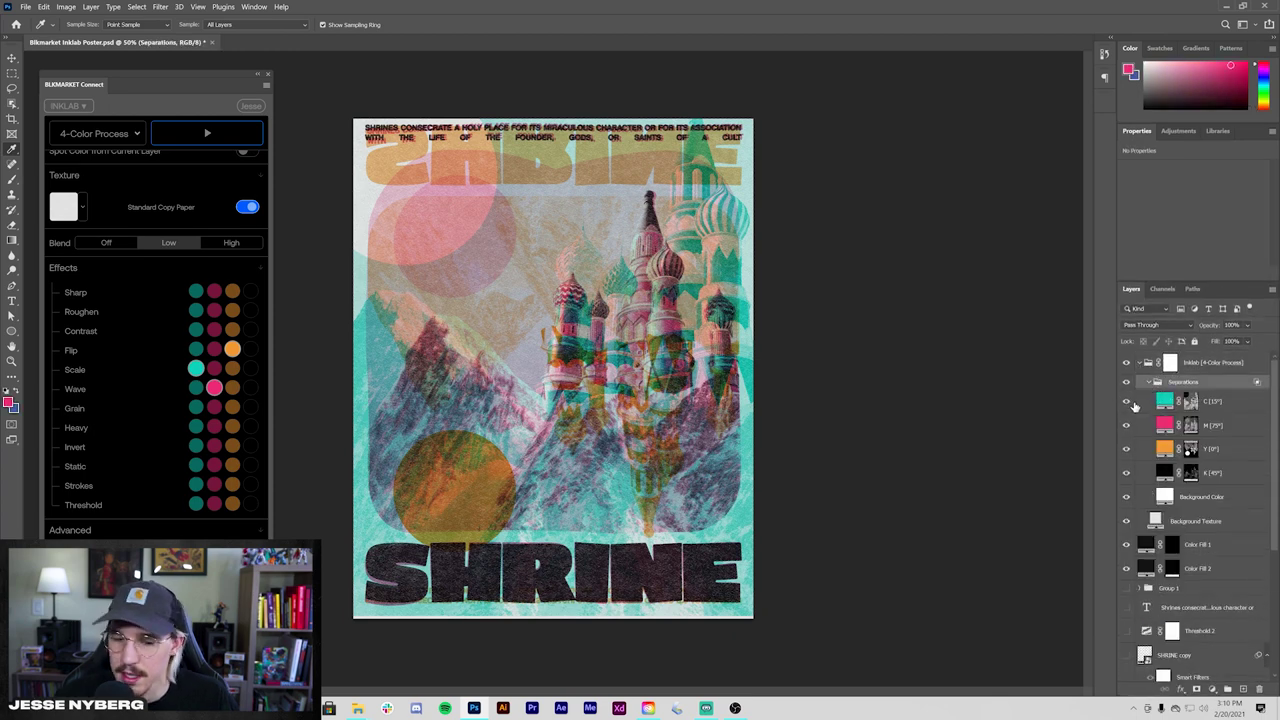
# - View the cyan, magenta and yellow separations in isolation one after another, restoring all layers each time
pyautogui.keyDown('alt'); pyautogui.click(1127, 401); pyautogui.keyUp('alt')
pyautogui.keyDown('alt'); pyautogui.click(1127, 401); pyautogui.keyUp('alt')
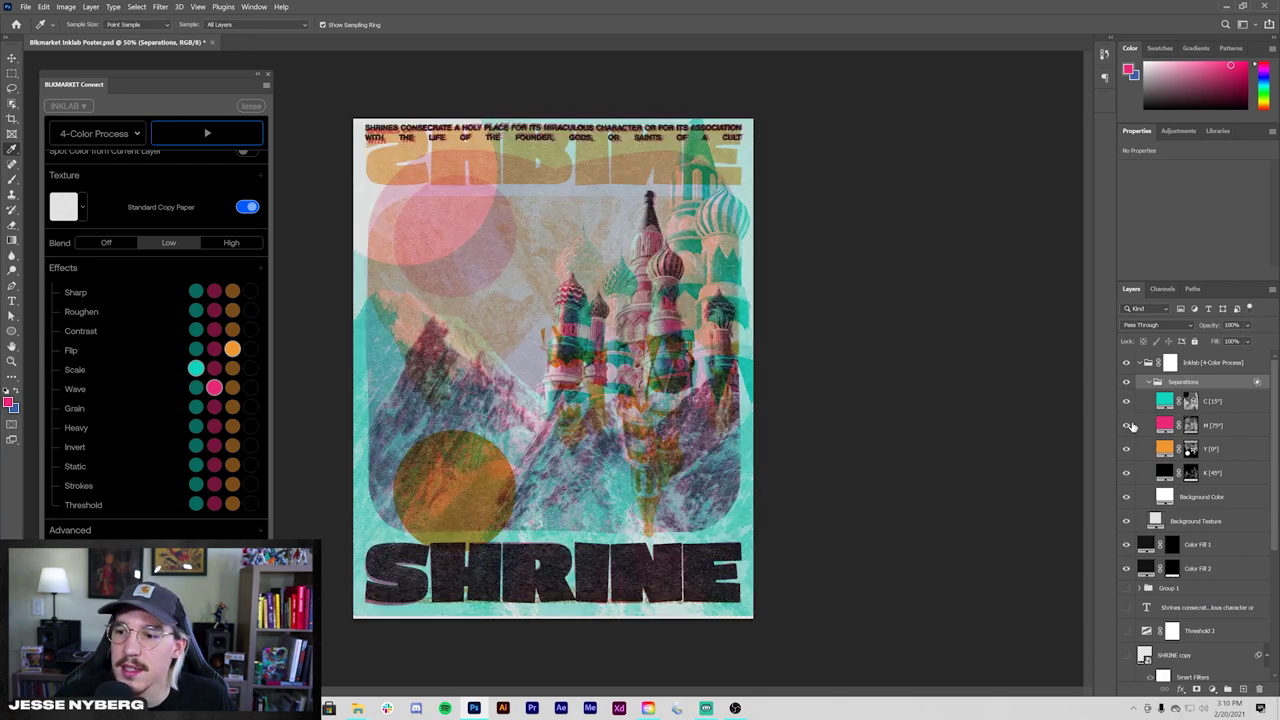
pyautogui.keyDown('alt'); pyautogui.click(1127, 425); pyautogui.keyUp('alt')
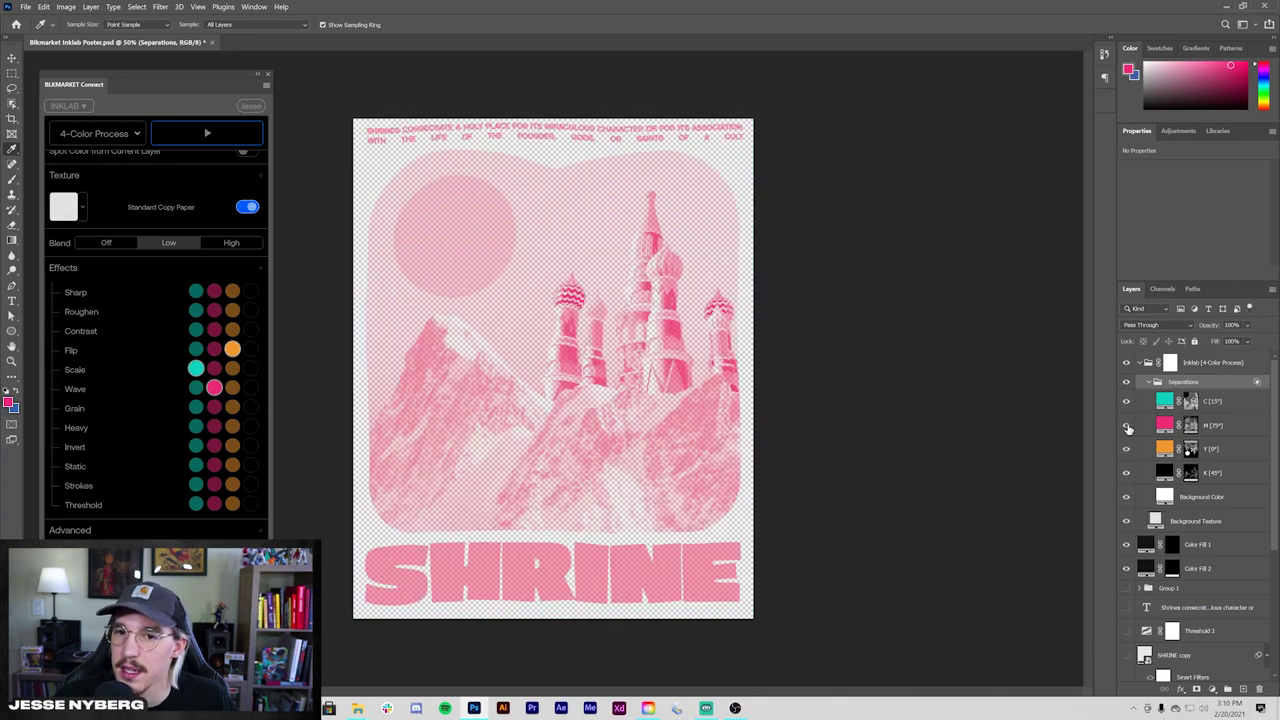
pyautogui.keyDown('alt'); pyautogui.click(1127, 426); pyautogui.keyUp('alt')
pyautogui.keyDown('alt'); pyautogui.click(1126, 450); pyautogui.keyUp('alt')
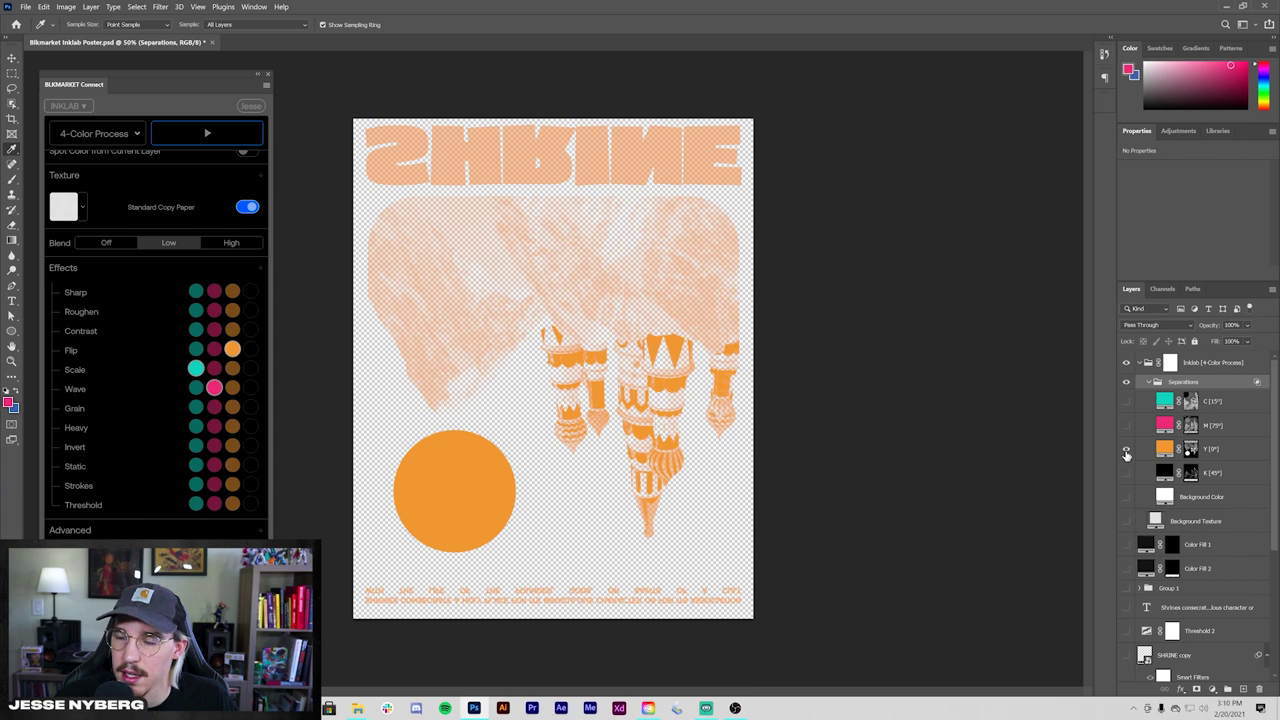
pyautogui.keyDown('alt'); pyautogui.click(1126, 451); pyautogui.keyUp('alt')
# - Rotate the flipped yellow separation half a turn with Free Transform
pyautogui.click(1150, 450)
pyautogui.hotkey('ctrl', 't')
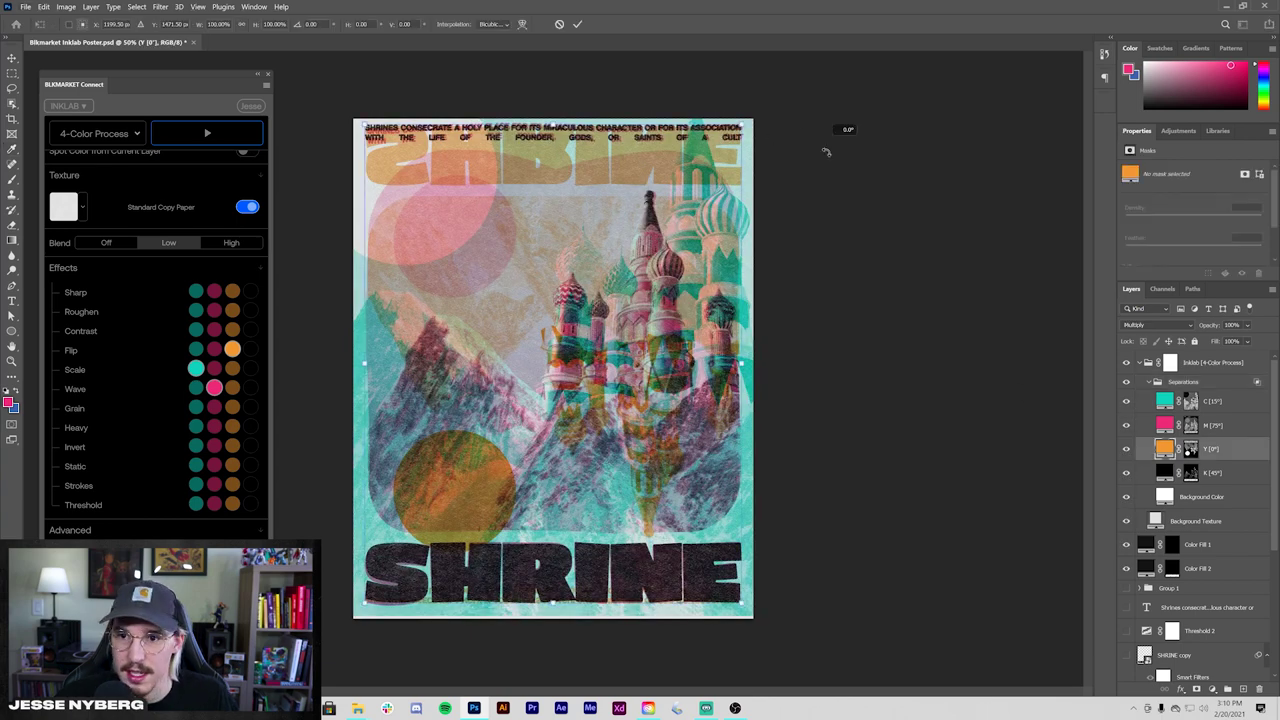
pyautogui.moveTo(826, 152); pyautogui.dragTo(280, 584)
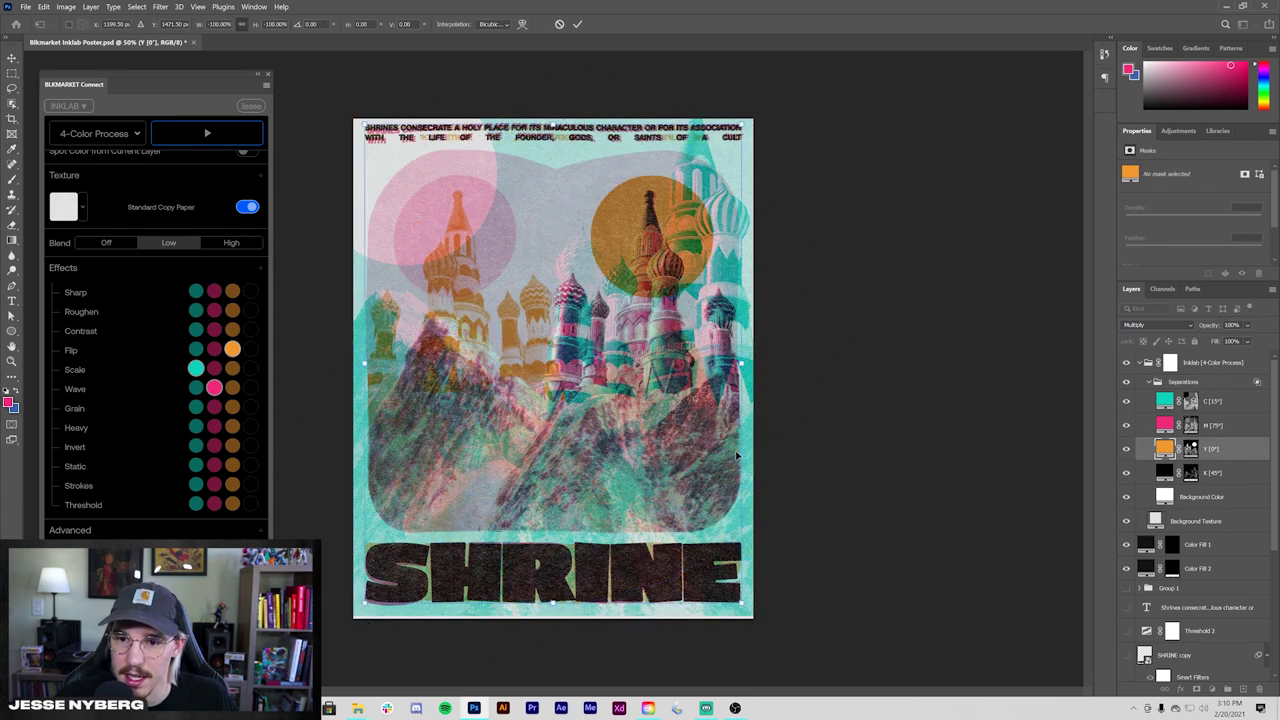
pyautogui.press('Return')
# - Delete the Inklab [4-Color Process] group
pyautogui.click(1150, 363)
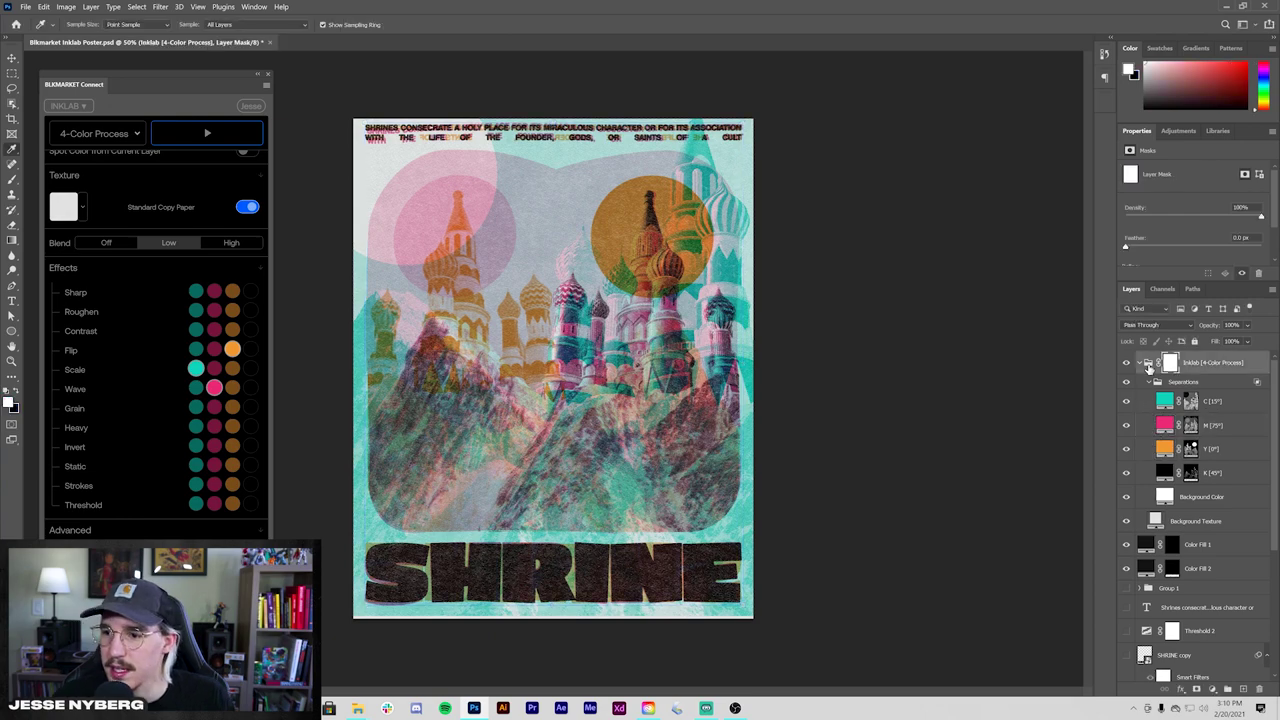
pyautogui.press('Delete')
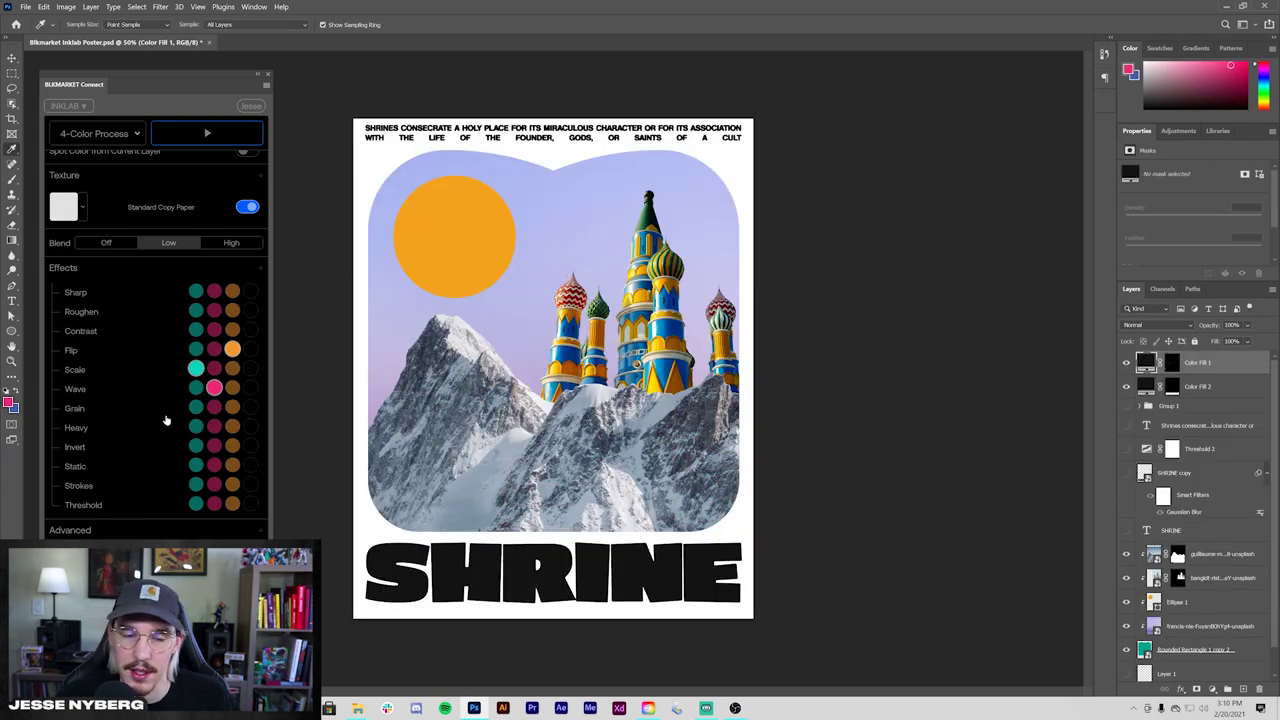
# - Disable Scale on cyan and Flip on orange, enable Sharp on all four channels, and rerun Inklab's 4-Color Process
pyautogui.click(195, 370)
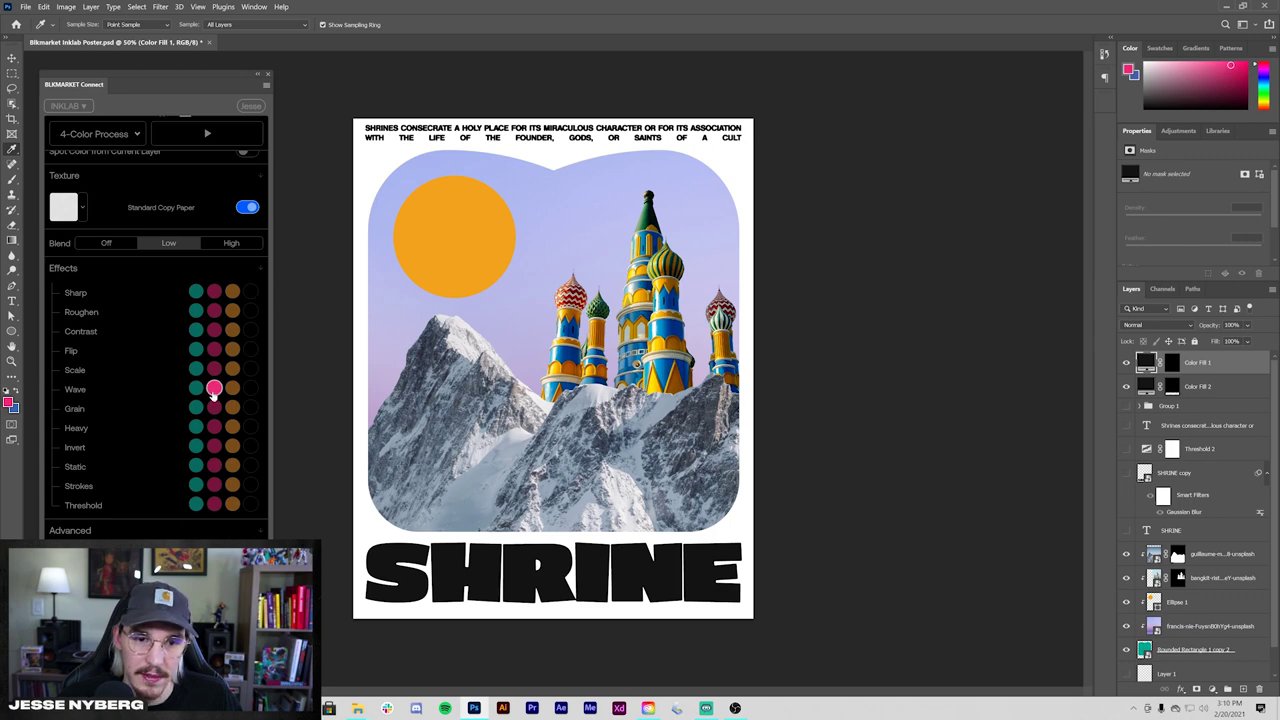
pyautogui.click(196, 291)
pyautogui.click(214, 291)
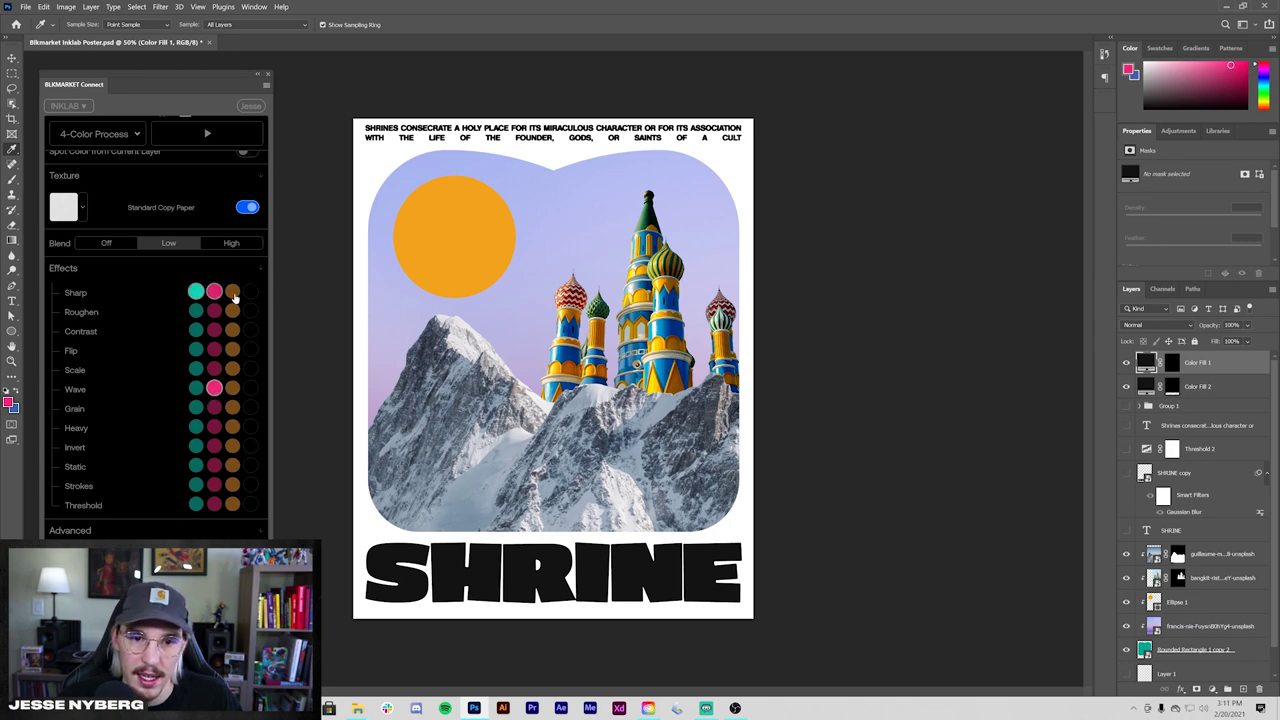
pyautogui.click(232, 291)
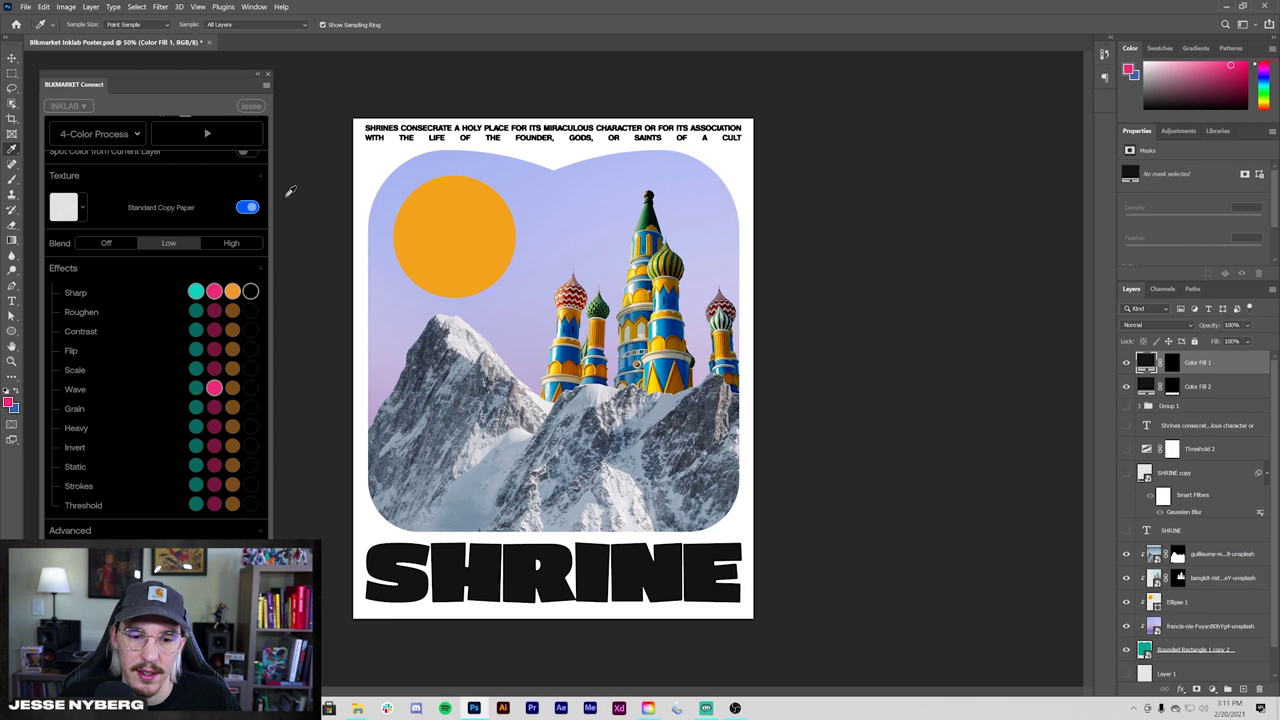
pyautogui.click(207, 133)
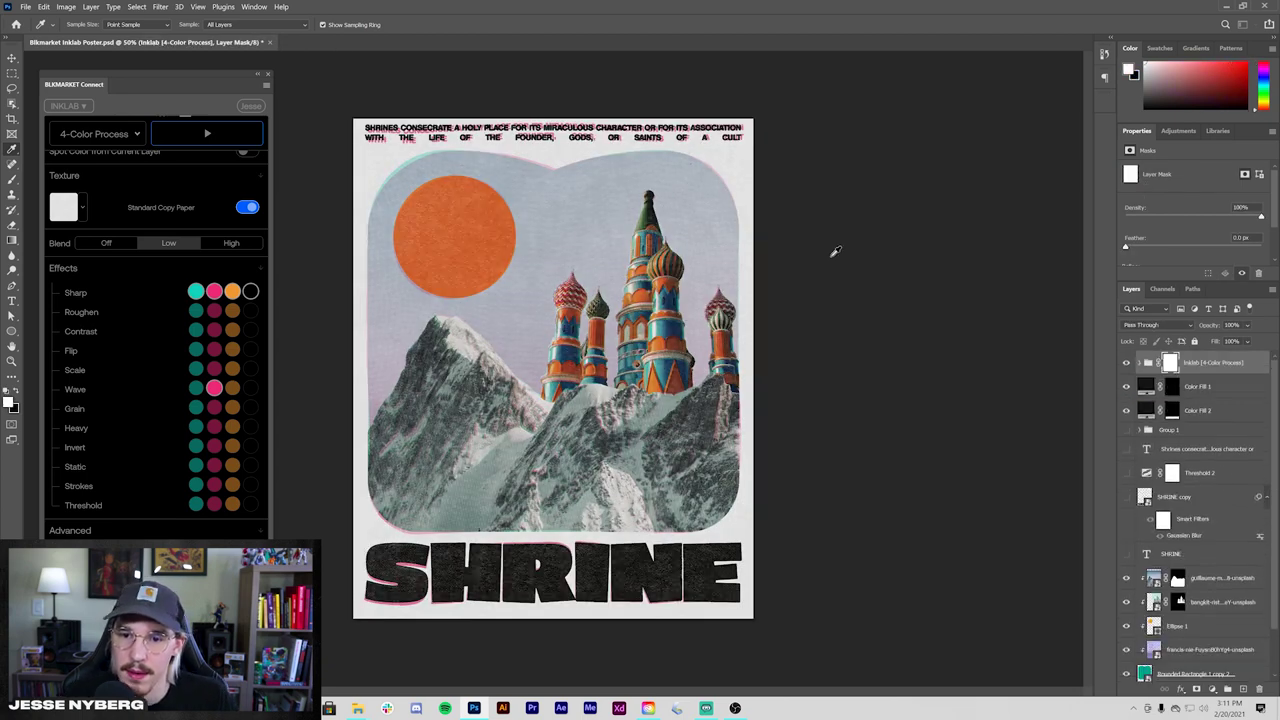
# - Expand the new Inklab group's Separations and view the cyan and magenta separations in isolation
pyautogui.click(1139, 363)
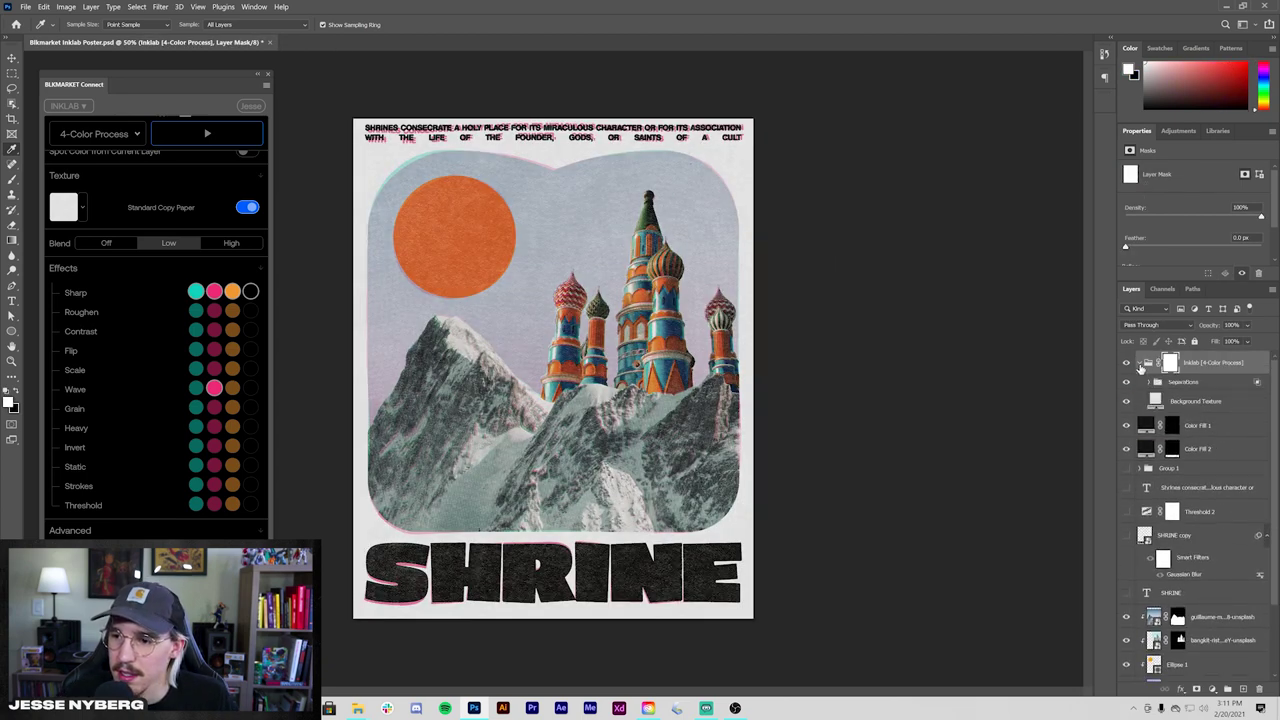
pyautogui.click(1149, 383)
pyautogui.keyDown('alt'); pyautogui.click(1126, 402); pyautogui.keyUp('alt')
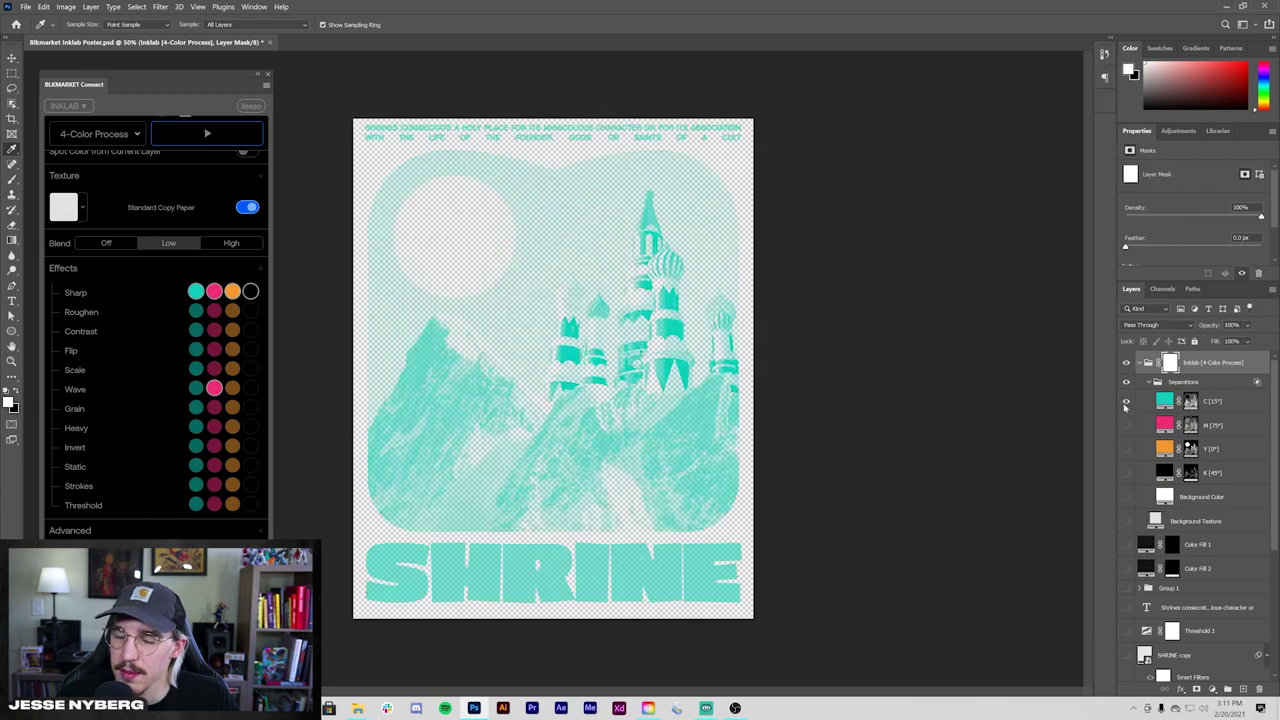
pyautogui.keyDown('alt'); pyautogui.click(1126, 403); pyautogui.keyUp('alt')
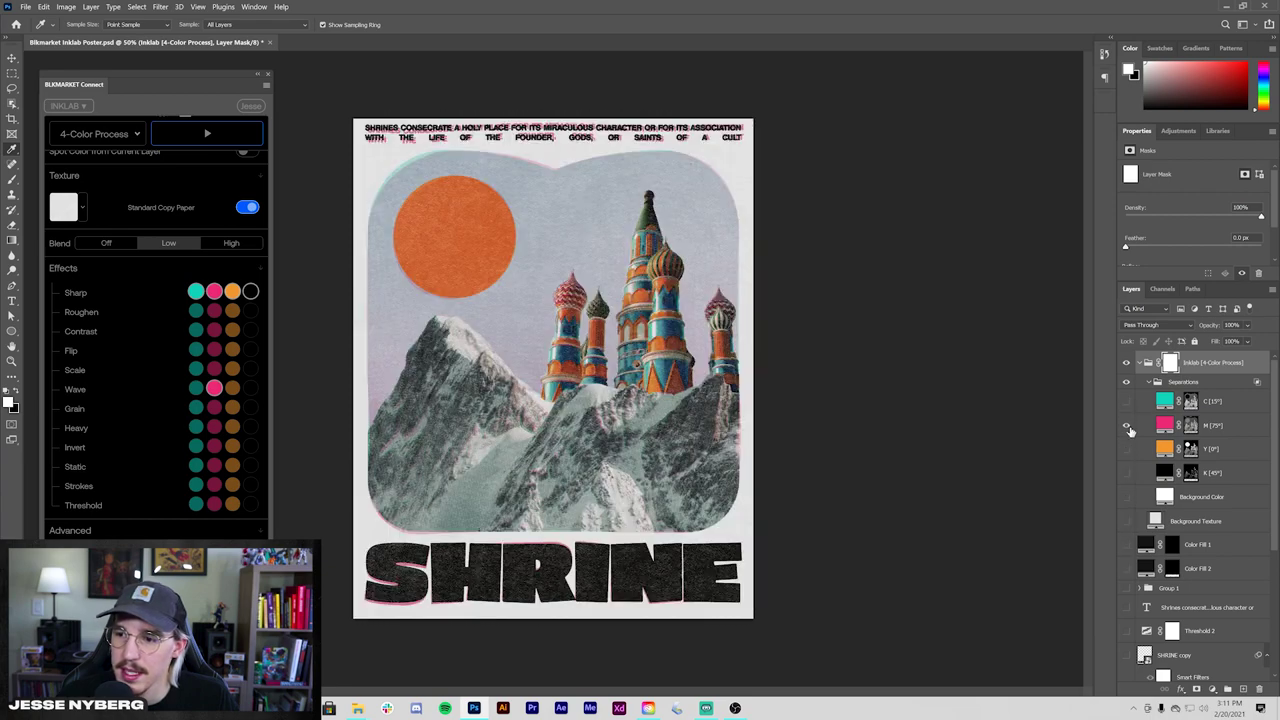
pyautogui.keyDown('alt'); pyautogui.click(1127, 428); pyautogui.keyUp('alt')
pyautogui.keyDown('alt'); pyautogui.click(1127, 428); pyautogui.keyUp('alt')
# - Hide the cyan and magenta separations, and toggle the yellow and black separations off and on
pyautogui.click(1126, 402)
pyautogui.click(1126, 427)
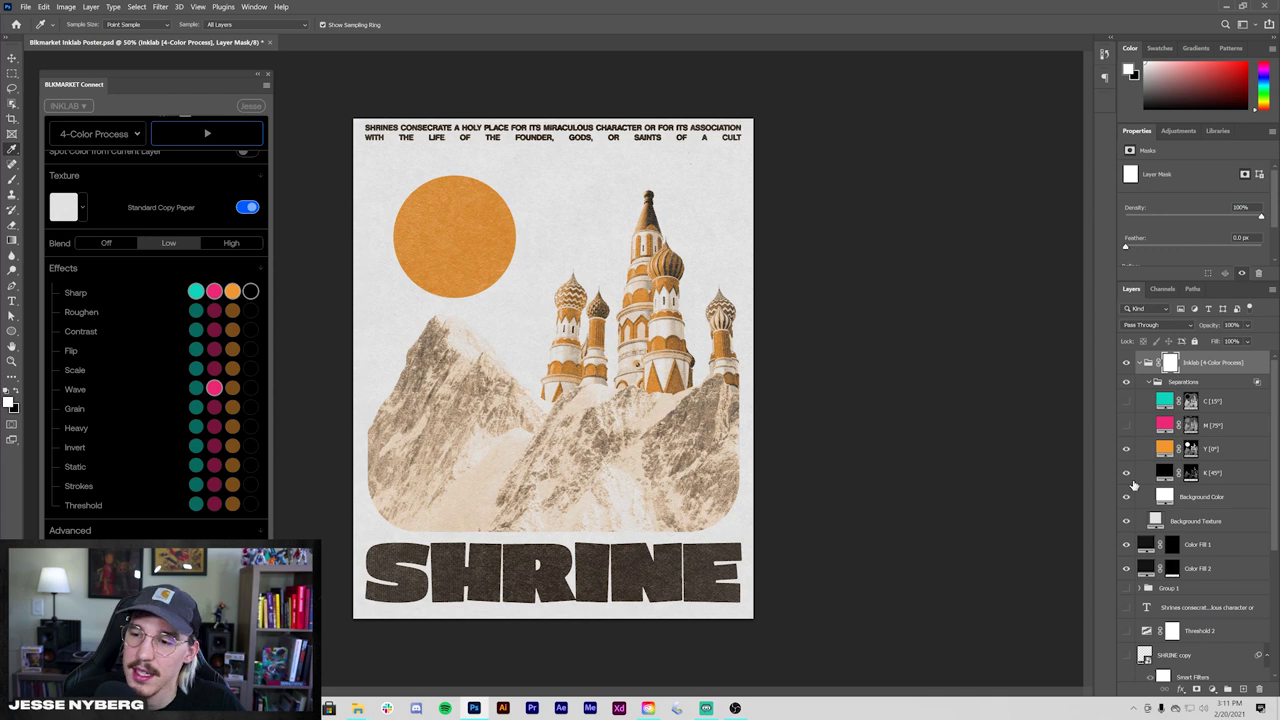
pyautogui.click(1126, 449)
pyautogui.click(1126, 449)
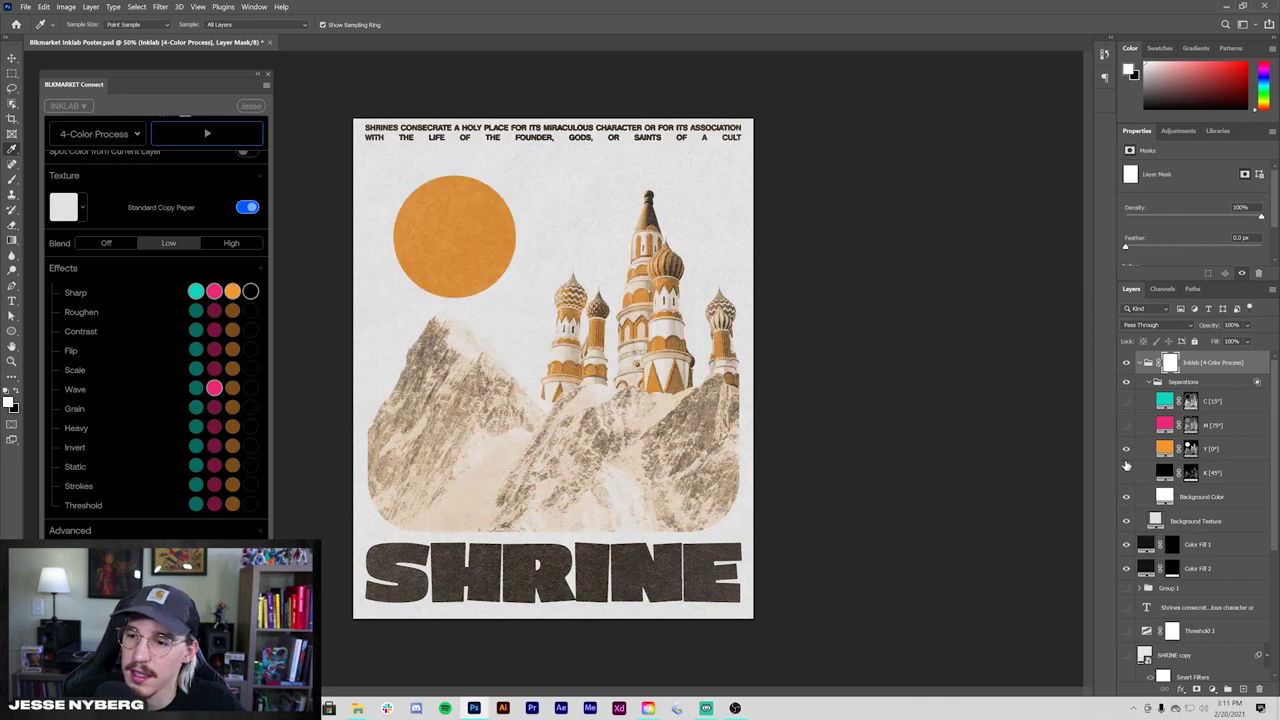
pyautogui.click(1126, 471)
pyautogui.click(1126, 471)
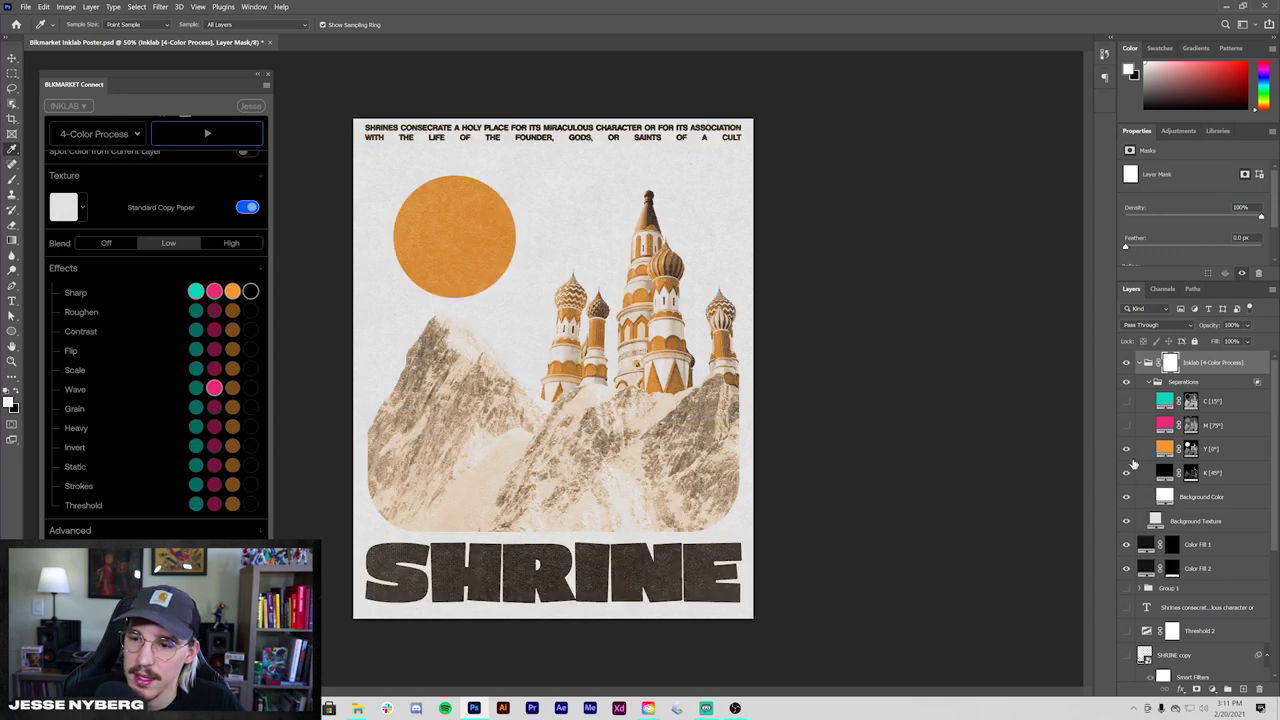
# - Adjust the yellow separation very slightly horizontally with Free Transform and apply it
pyautogui.click(1156, 452)
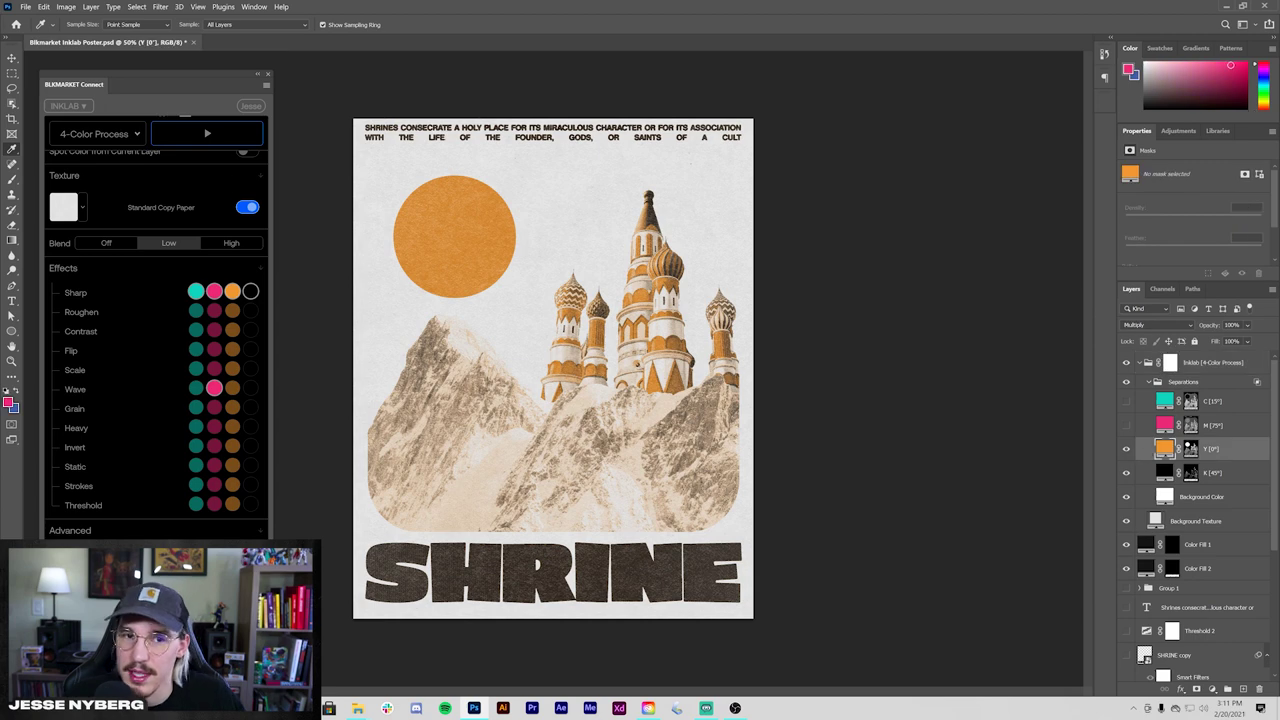
pyautogui.press('v')
pyautogui.hotkey('ctrl', 't')
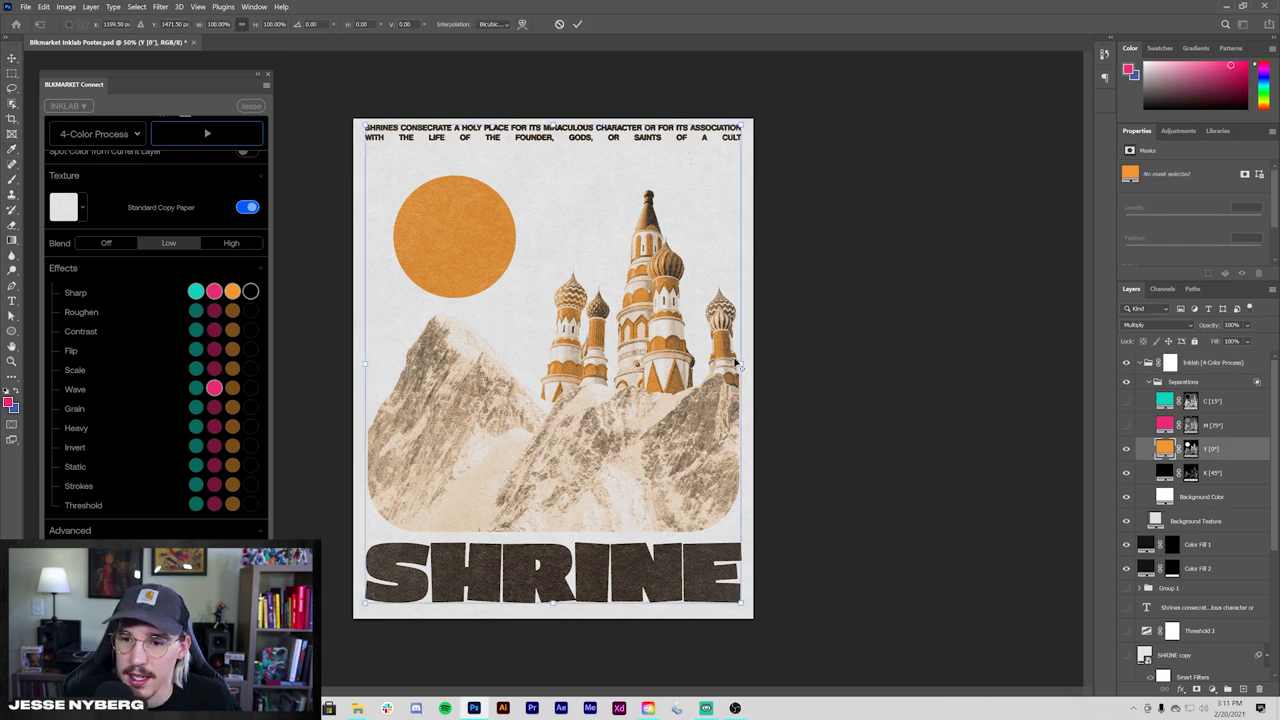
pyautogui.moveTo(739, 362)
pyautogui.mouseDown()
pyautogui.moveTo(758, 363)
pyautogui.moveTo(740, 363)
pyautogui.mouseUp()
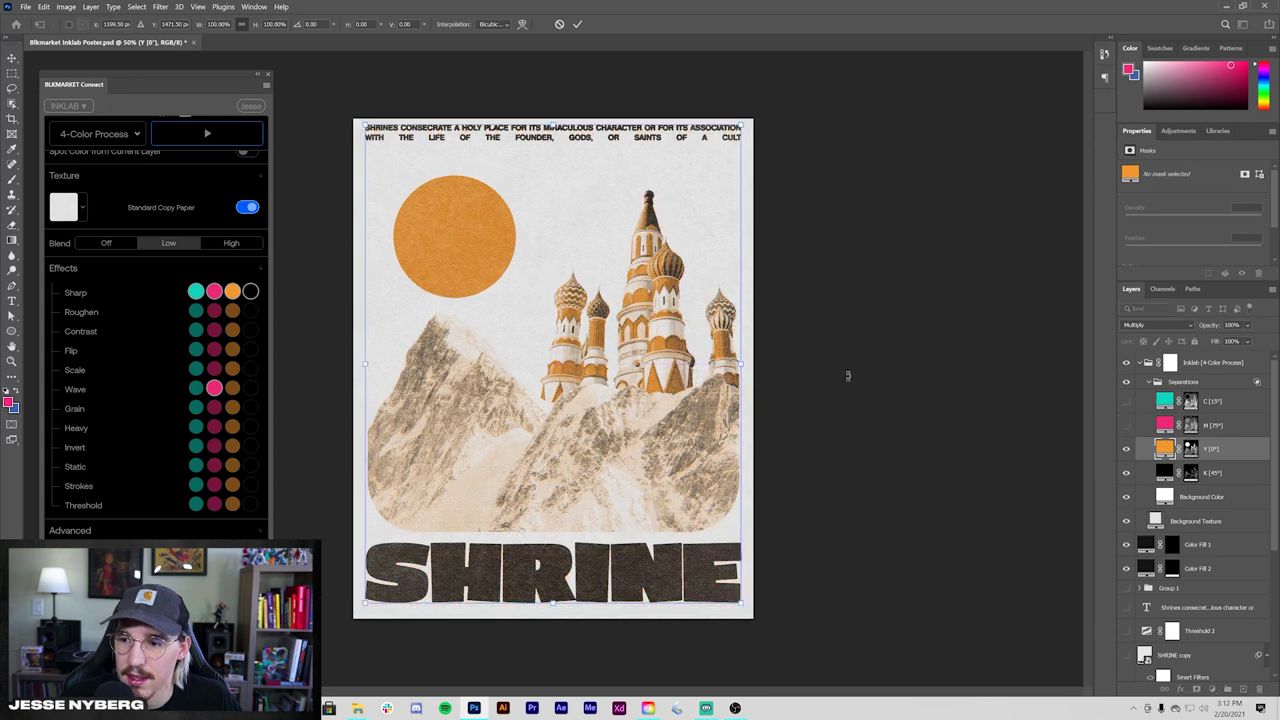
pyautogui.press('Return')
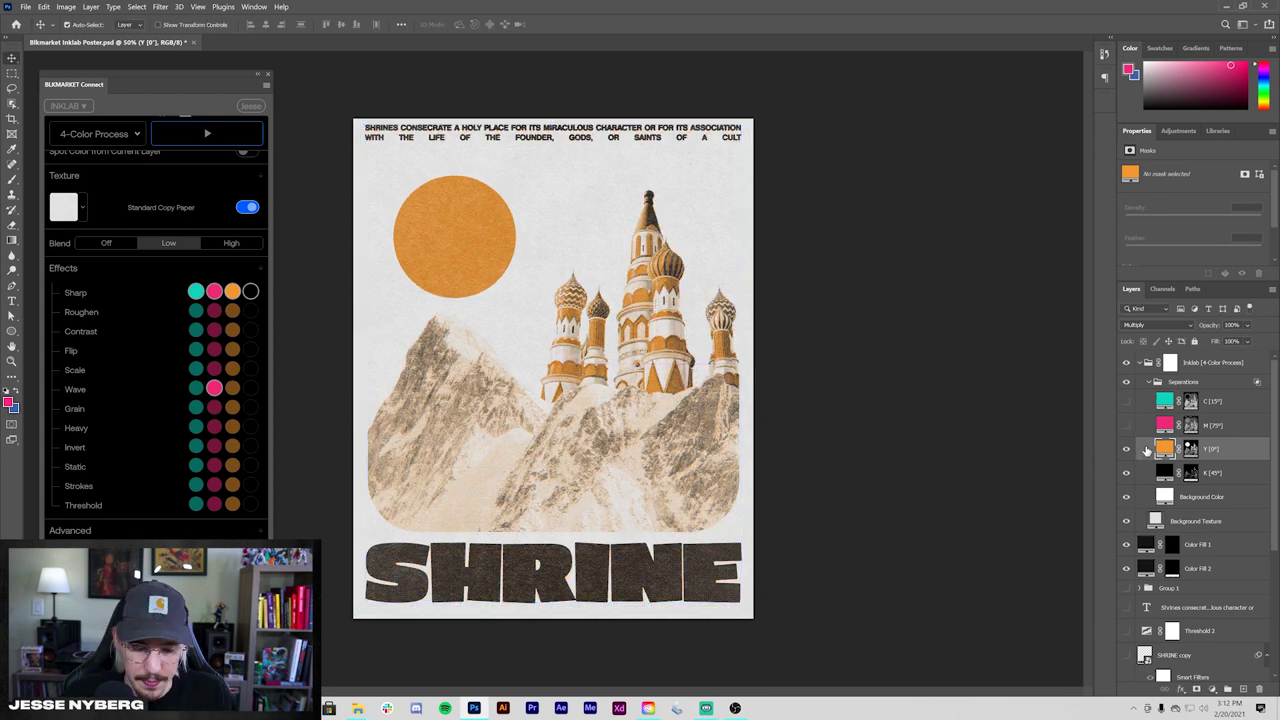
# - Place a duplicate of the yellow separation below the black one and enlarge it slightly with Free Transform, nudging it upward
pyautogui.hotkey('ctrl', 'j')
pyautogui.moveTo(1150, 455); pyautogui.dragTo(1154, 496)
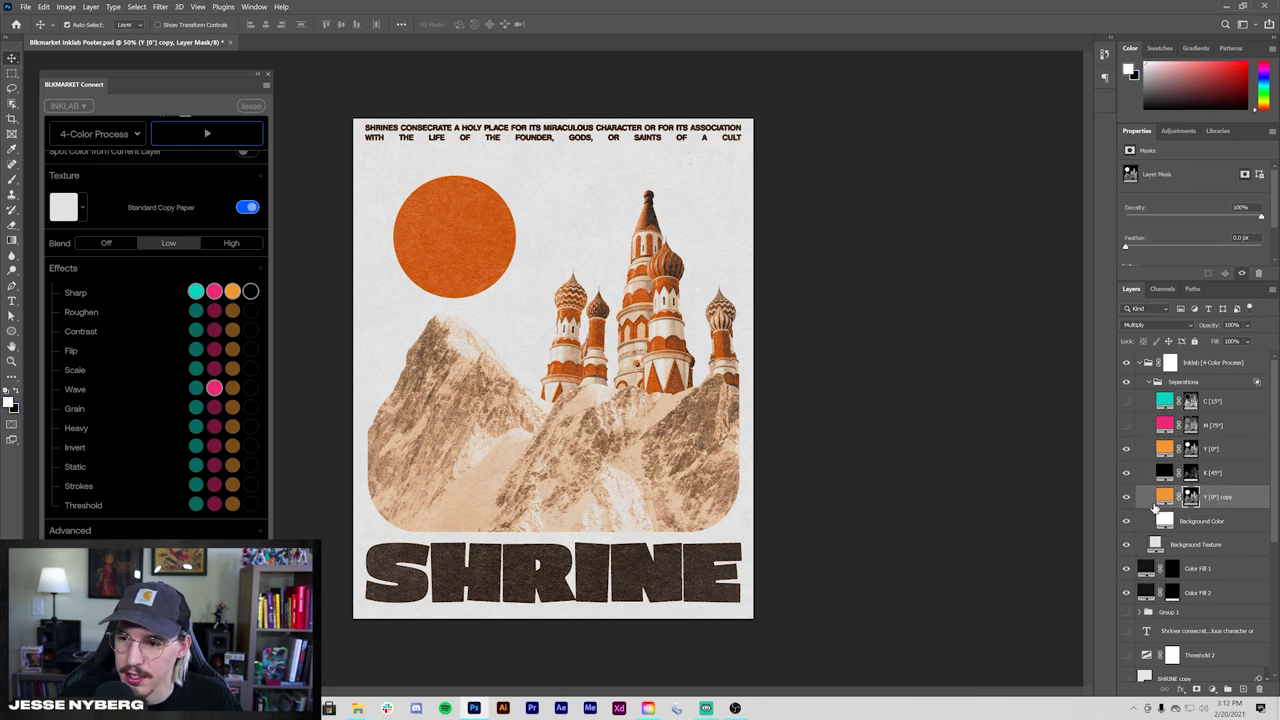
pyautogui.hotkey('ctrl', 't')
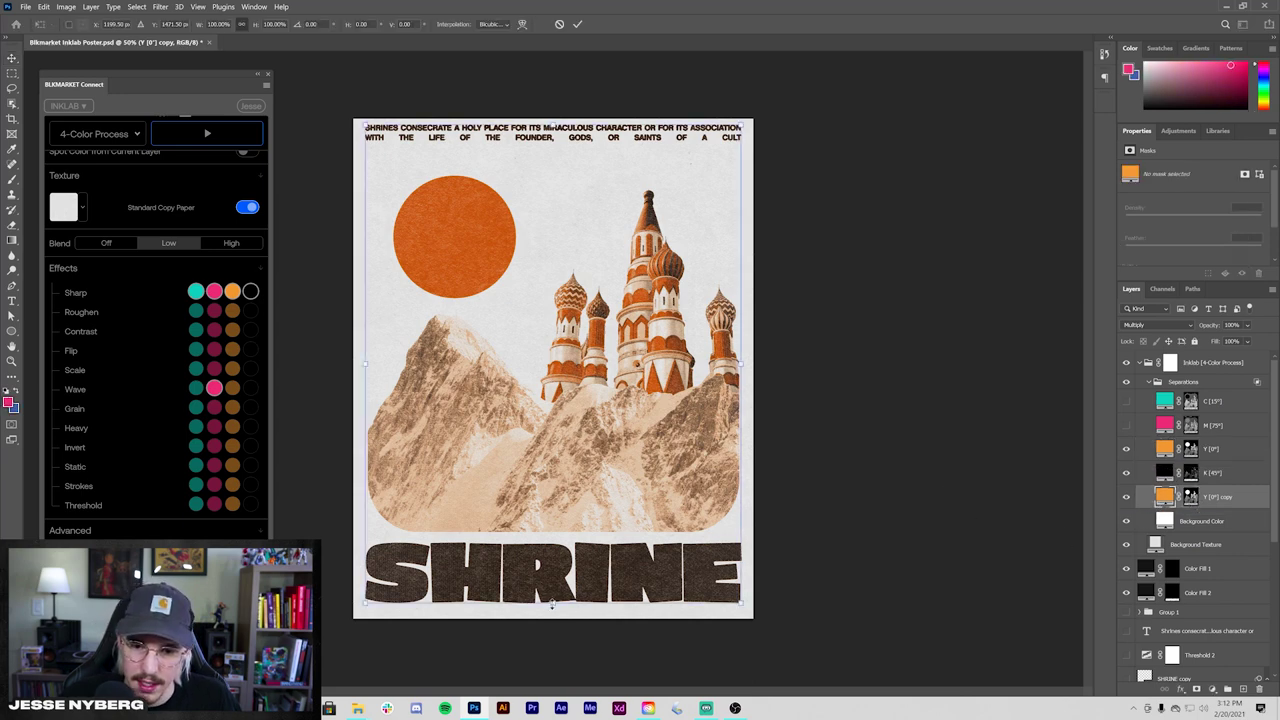
pyautogui.moveTo(551, 604); pyautogui.dragTo(580, 596)
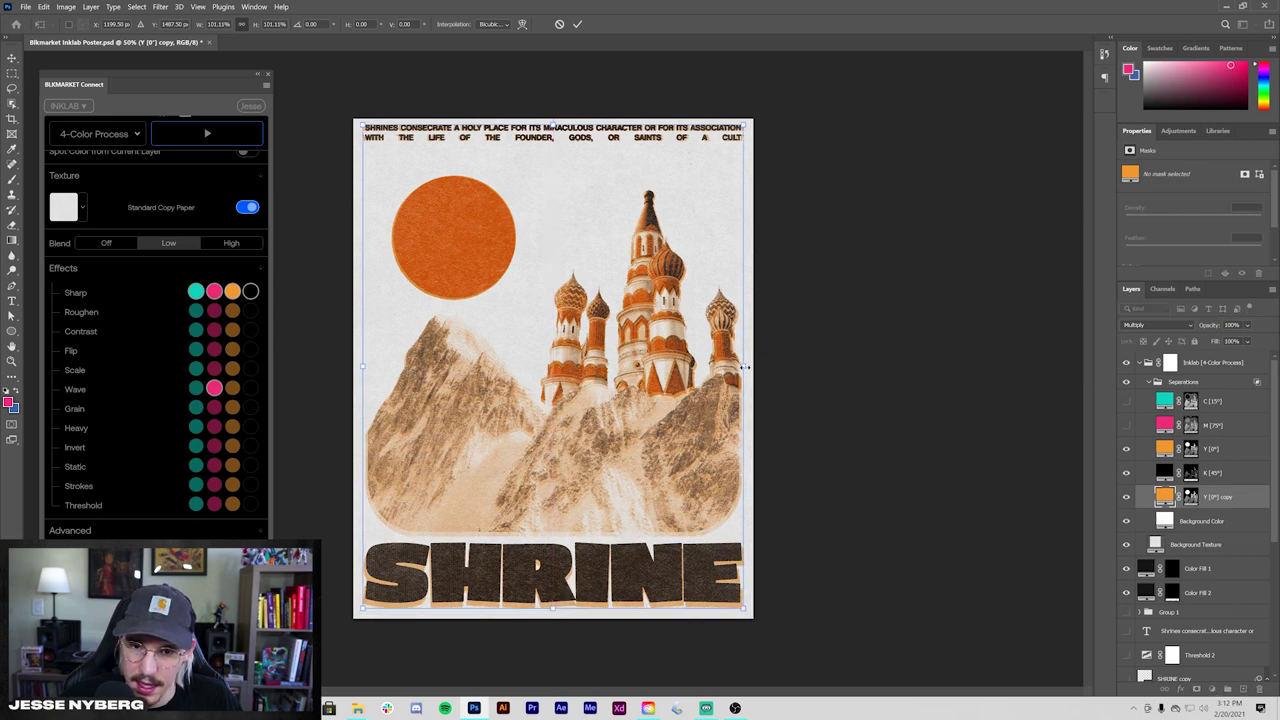
pyautogui.moveTo(745, 365); pyautogui.dragTo(745, 362)
pyautogui.press('Up')
pyautogui.press('Up')
pyautogui.press('Up')
pyautogui.press('Up')
pyautogui.press('Up')
pyautogui.press('Up')
pyautogui.press('Up')
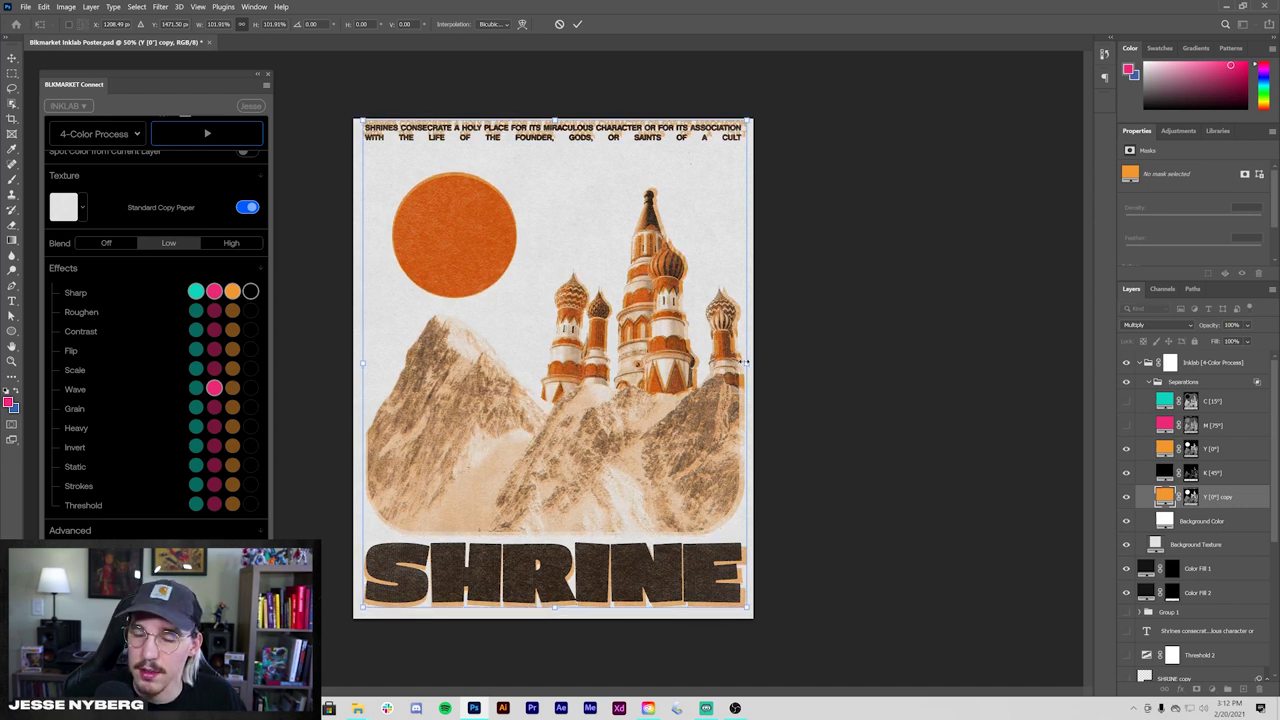
pyautogui.press('Return')
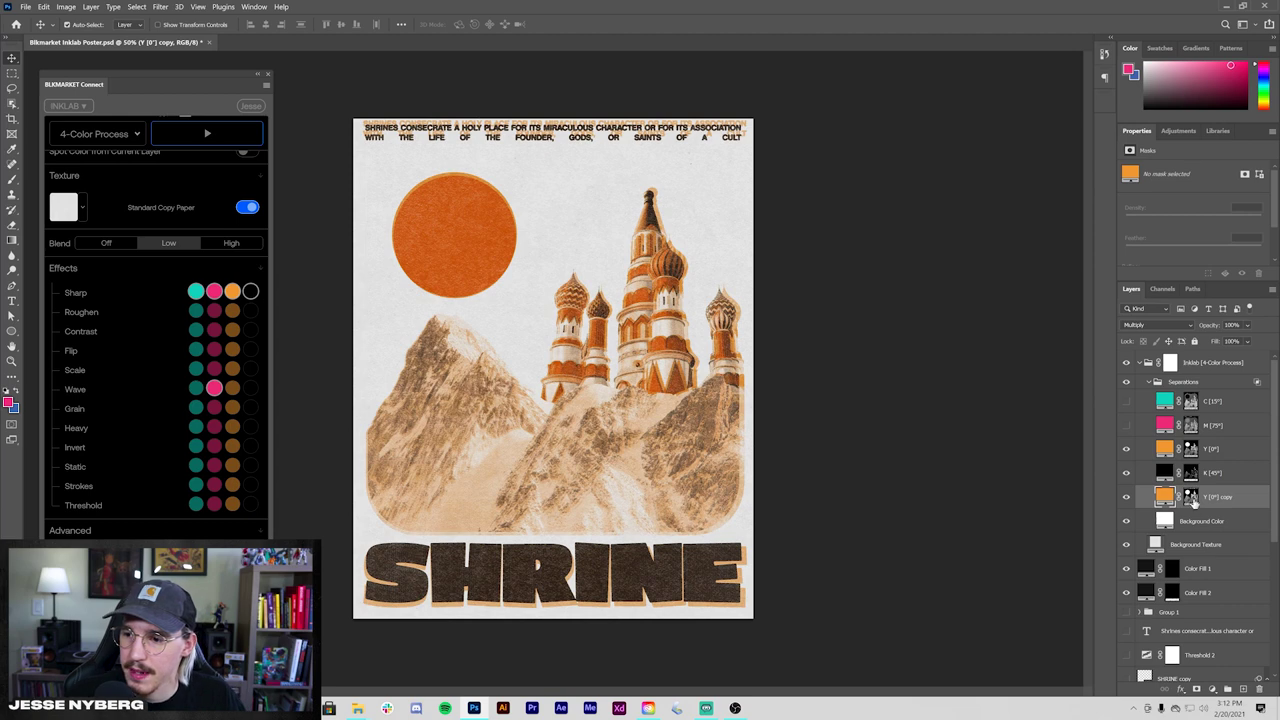
# - Fill the yellow copy's layer mask with black everywhere above the SHRINE title so the offset remains only around the title
pyautogui.click(1190, 496)
pyautogui.press('m')
pyautogui.moveTo(289, 89); pyautogui.dragTo(900, 521)
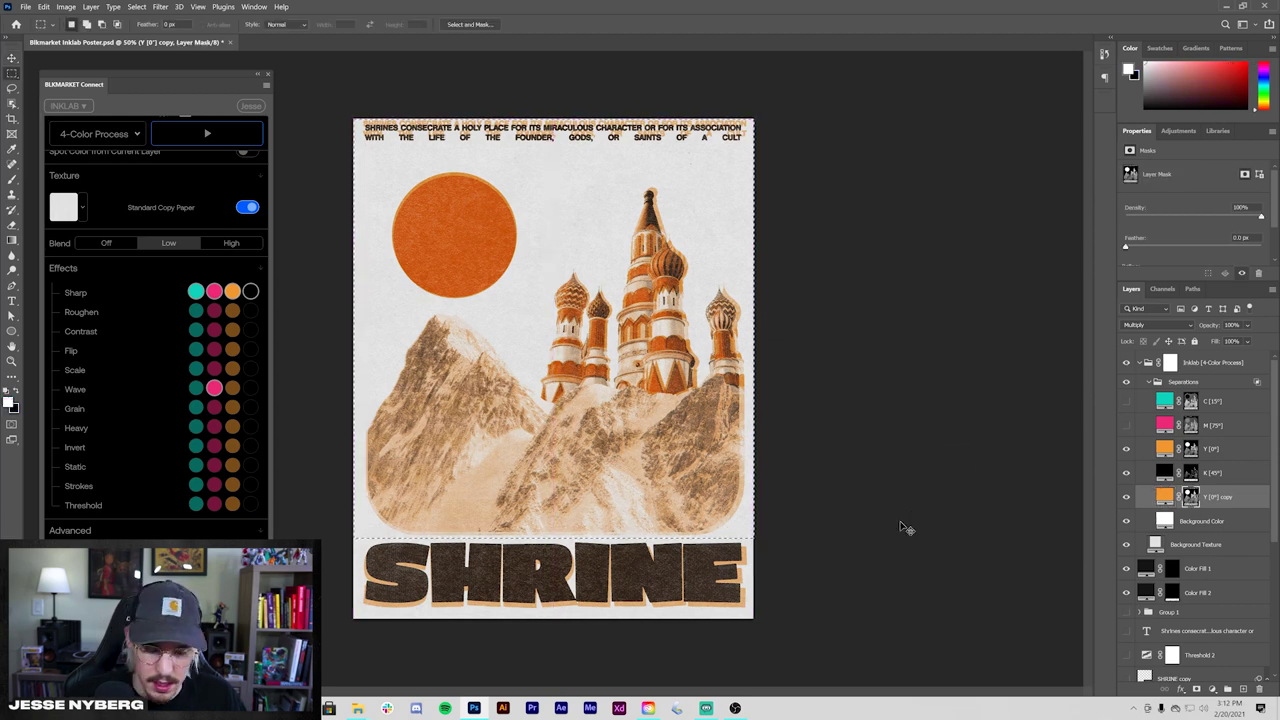
pyautogui.hotkey('alt', 'BackSpace')
pyautogui.hotkey('ctrl', 'd')
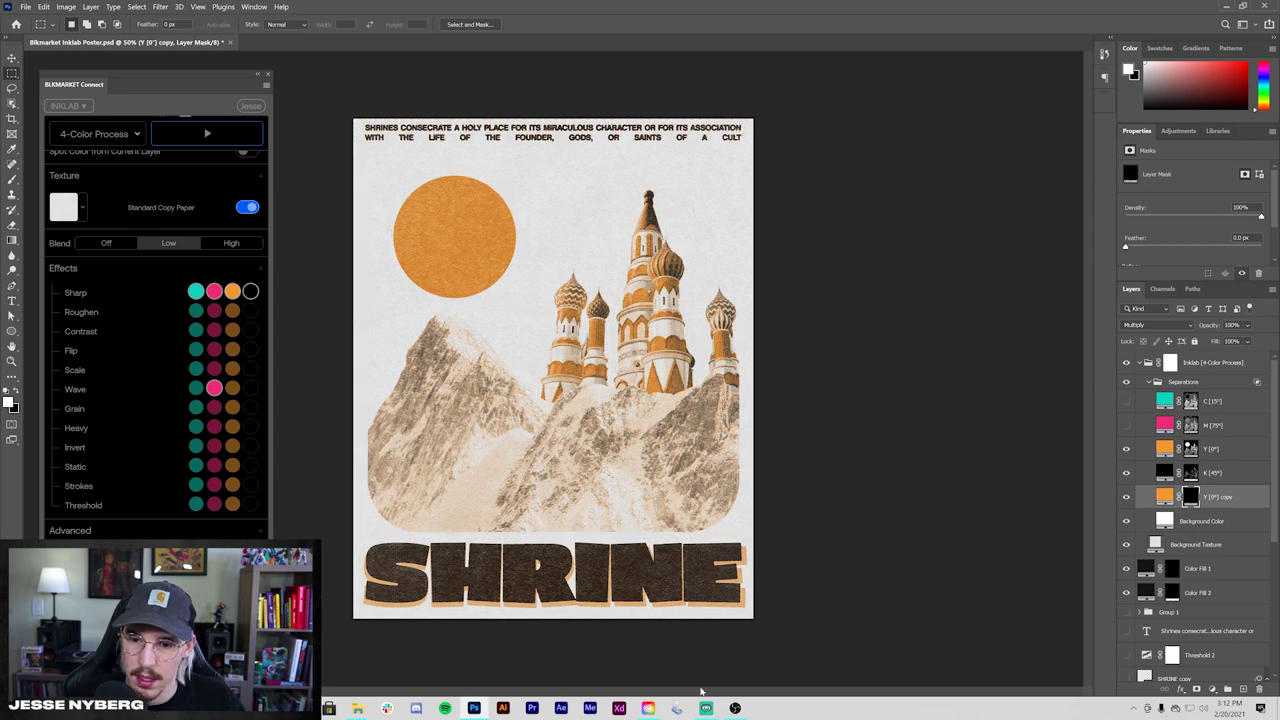
pyautogui.click(12, 57)
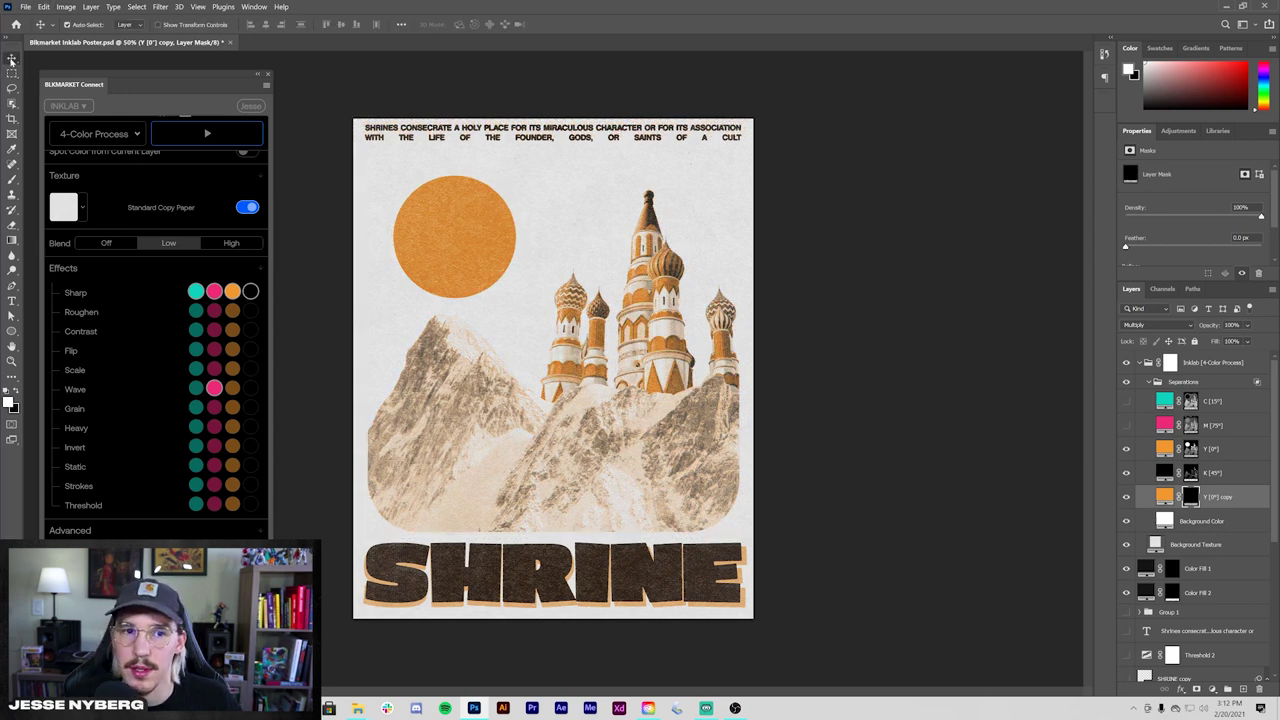
# - Preview the magenta separation, hide it again, and show and select the cyan separation instead
pyautogui.click(1127, 426)
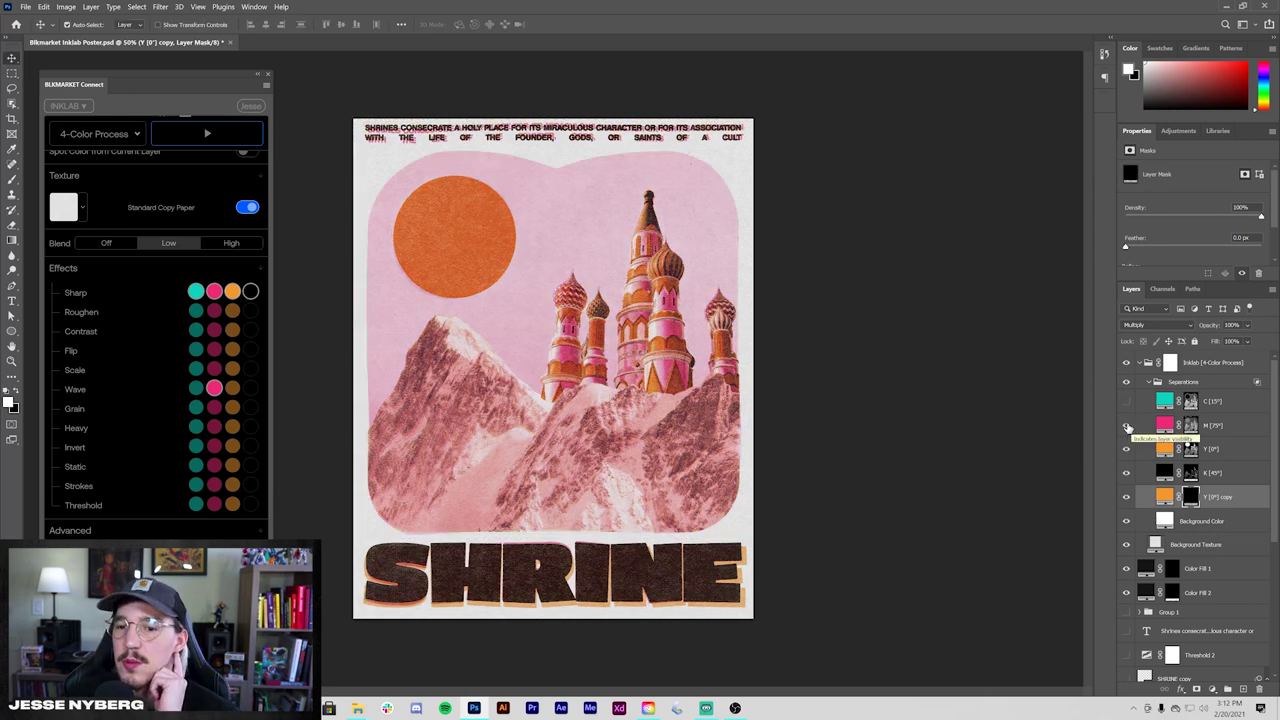
pyautogui.click(1127, 426)
pyautogui.click(1127, 402)
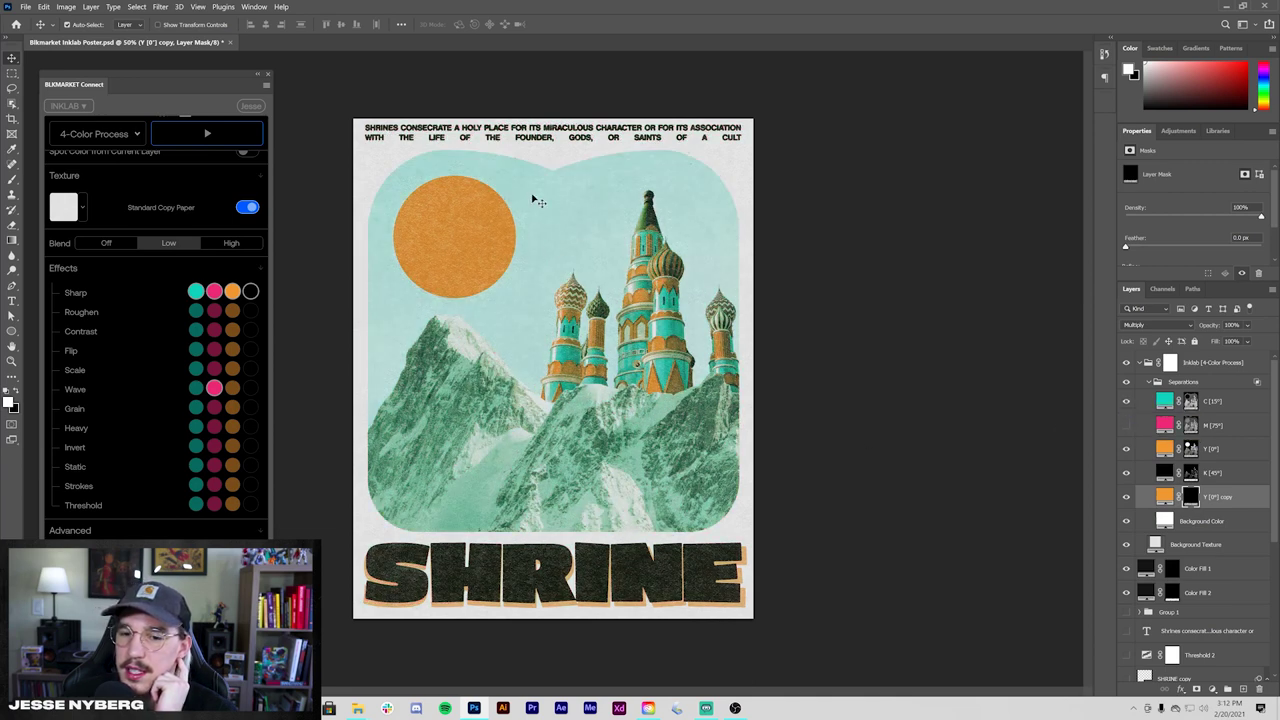
pyautogui.click(1196, 401)
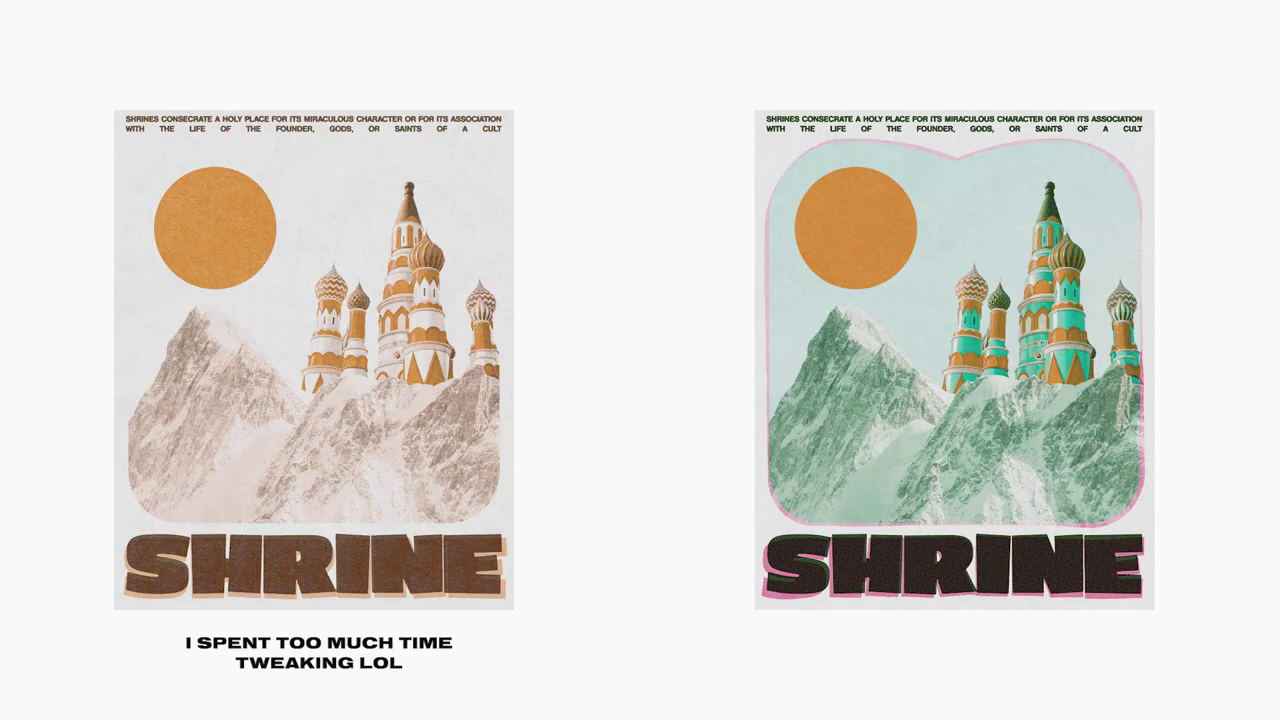